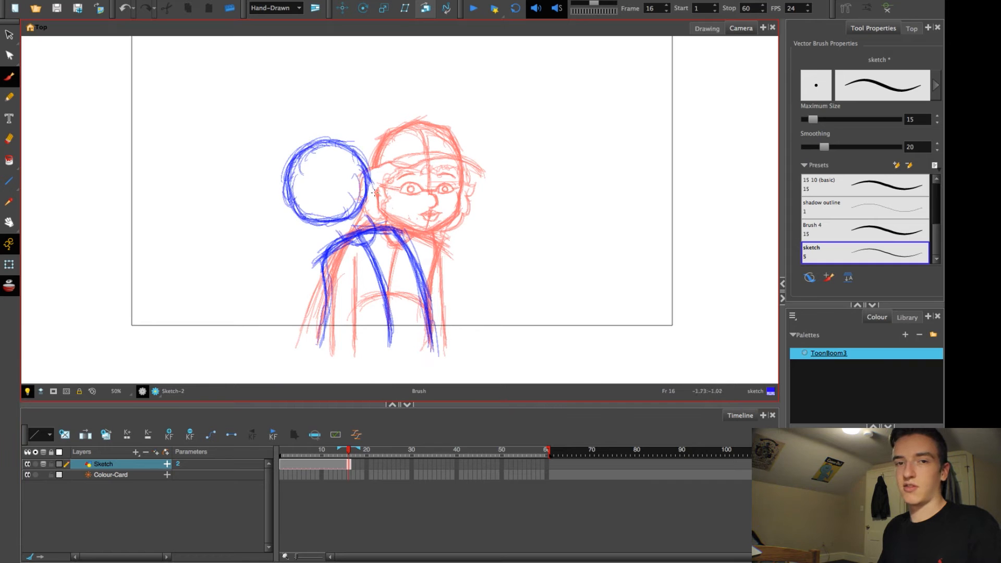
Step: Rough out the second pose's tilted head with its cap and curly hair, and the hanging arm, in blue on frame 16
{"action": "left_click_drag", "start_coordinate": [361, 182], "coordinate": [339, 219]}
{"action": "key", "text": "alt+b"}
{"action": "left_click_drag", "start_coordinate": [301, 158], "coordinate": [368, 217]}
{"action": "left_click_drag", "start_coordinate": [369, 176], "coordinate": [315, 212]}
{"action": "left_click_drag", "start_coordinate": [323, 258], "coordinate": [303, 358]}
{"action": "left_click_drag", "start_coordinate": [341, 266], "coordinate": [328, 361]}
{"action": "left_click_drag", "start_coordinate": [303, 208], "coordinate": [370, 125]}
{"action": "left_click_drag", "start_coordinate": [300, 188], "coordinate": [372, 125]}
{"action": "left_click_drag", "start_coordinate": [307, 149], "coordinate": [359, 162]}
{"action": "left_click_drag", "start_coordinate": [298, 215], "coordinate": [338, 245]}
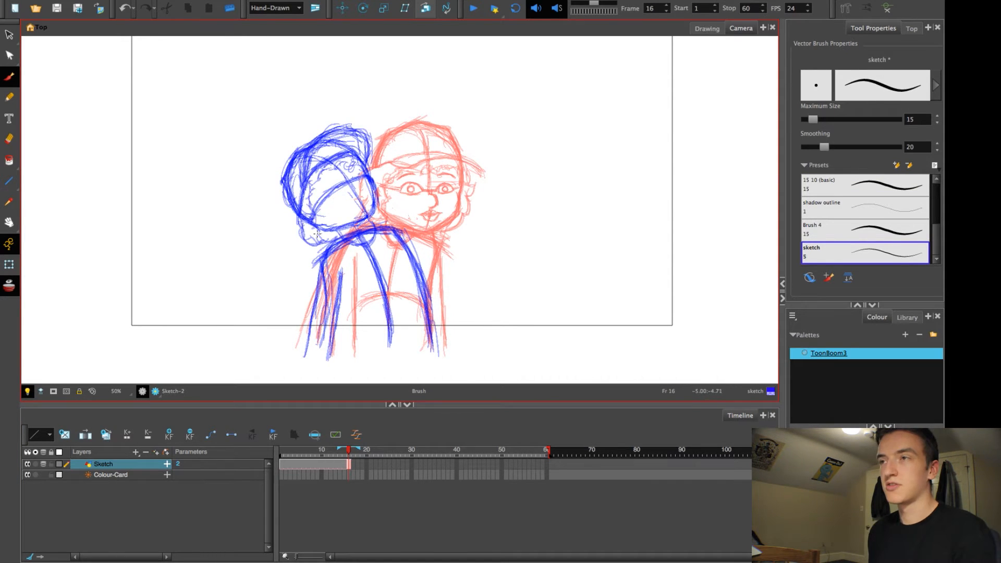
Step: Sketch the second pose's raised forearm and curled hand beside the torso
{"action": "left_click_drag", "start_coordinate": [380, 200], "coordinate": [383, 227]}
{"action": "scroll", "coordinate": [334, 135], "scroll_direction": "up", "scroll_amount": 1}
{"action": "key", "text": "alt+s"}
{"action": "left_click_drag", "start_coordinate": [267, 125], "coordinate": [394, 188]}
{"action": "key", "text": "alt+b"}
{"action": "scroll", "coordinate": [417, 157], "scroll_direction": "up", "scroll_amount": 1}
{"action": "left_click_drag", "start_coordinate": [453, 195], "coordinate": [429, 292]}
{"action": "mouse_move", "coordinate": [431, 328]}
{"action": "left_mouse_down"}
{"action": "mouse_move", "coordinate": [473, 273]}
{"action": "mouse_move", "coordinate": [490, 242]}
{"action": "left_mouse_up"}
{"action": "mouse_move", "coordinate": [447, 222]}
{"action": "left_mouse_down"}
{"action": "mouse_move", "coordinate": [485, 245]}
{"action": "mouse_move", "coordinate": [495, 208]}
{"action": "left_mouse_up"}
{"action": "mouse_move", "coordinate": [447, 203]}
{"action": "left_mouse_down"}
{"action": "mouse_move", "coordinate": [482, 182]}
{"action": "mouse_move", "coordinate": [462, 204]}
{"action": "mouse_move", "coordinate": [484, 198]}
{"action": "left_mouse_up"}
{"action": "key", "text": "2"}
{"action": "left_click_drag", "start_coordinate": [494, 229], "coordinate": [512, 258]}
Step: Add the remaining detail strokes to the second pose's rough sketch
{"action": "scroll", "coordinate": [512, 258], "scroll_direction": "up", "scroll_amount": 3}
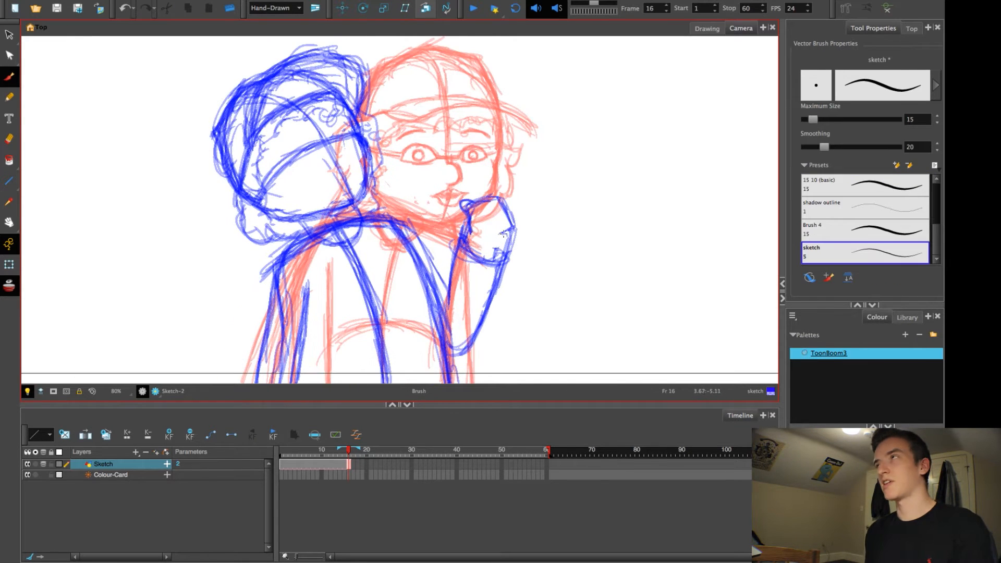
{"action": "scroll", "coordinate": [469, 219], "scroll_direction": "up", "scroll_amount": 2}
{"action": "left_click_drag", "start_coordinate": [295, 210], "coordinate": [267, 245]}
{"action": "left_click_drag", "start_coordinate": [235, 240], "coordinate": [291, 176]}
{"action": "left_click_drag", "start_coordinate": [395, 147], "coordinate": [441, 150]}
{"action": "left_click_drag", "start_coordinate": [311, 211], "coordinate": [316, 223]}
{"action": "scroll", "coordinate": [417, 219], "scroll_direction": "up", "scroll_amount": 1}
{"action": "left_click_drag", "start_coordinate": [334, 173], "coordinate": [361, 236]}
{"action": "scroll", "coordinate": [386, 234], "scroll_direction": "down", "scroll_amount": 1}
{"action": "left_click_drag", "start_coordinate": [423, 226], "coordinate": [328, 272]}
{"action": "scroll", "coordinate": [439, 243], "scroll_direction": "down", "scroll_amount": 3}
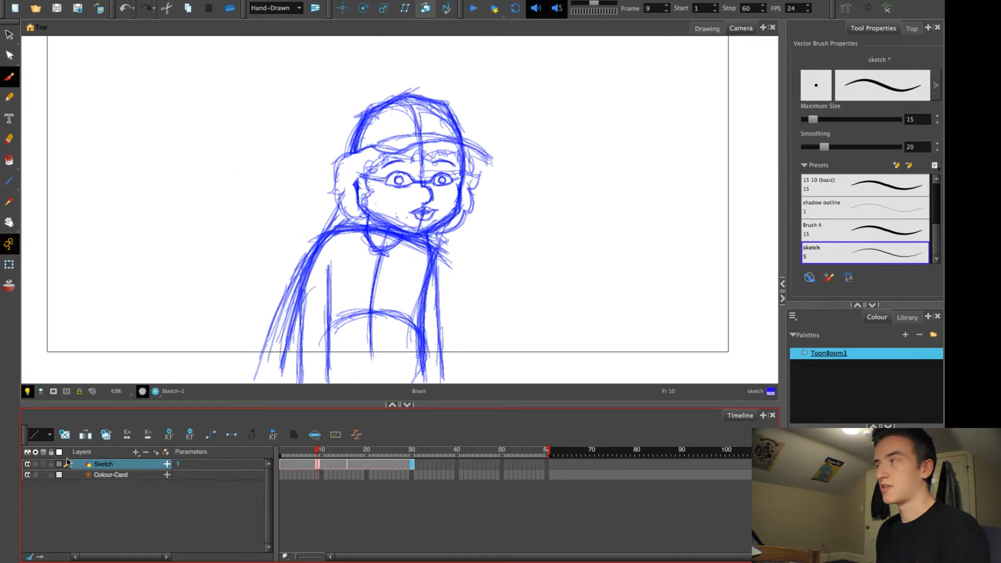
Step: Add a drawing layer named Dustin
{"action": "key", "text": "super+r"}
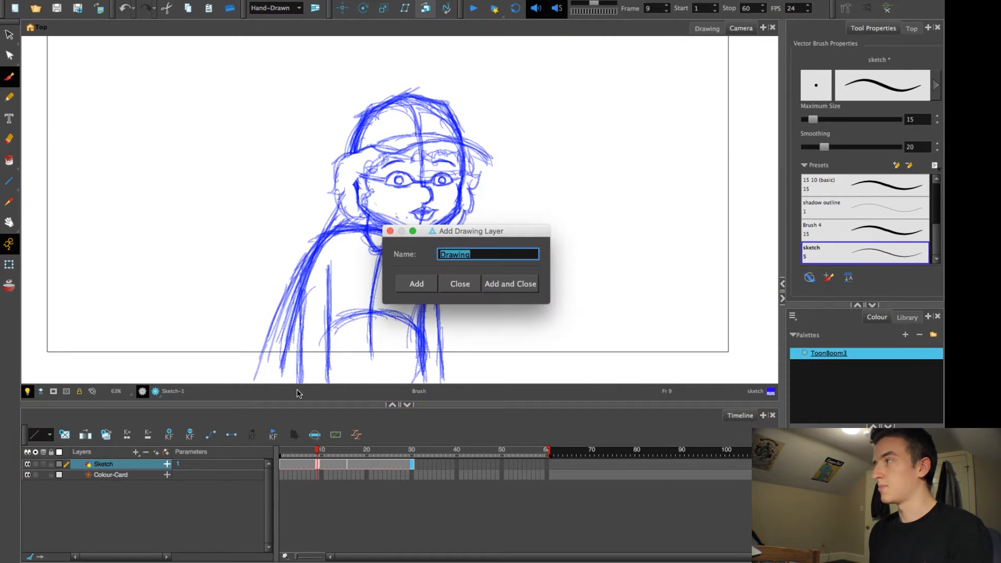
{"action": "type", "text": "Dustin"}
{"action": "key", "text": "Return"}
Step: Ink the first pose's shoulder line, torso side and sleeve in black over the blue sketch
{"action": "scroll", "coordinate": [399, 210], "scroll_direction": "up", "scroll_amount": 2}
{"action": "left_click_drag", "start_coordinate": [371, 292], "coordinate": [406, 172]}
{"action": "left_click_drag", "start_coordinate": [320, 136], "coordinate": [565, 161]}
{"action": "left_click_drag", "start_coordinate": [411, 103], "coordinate": [288, 292]}
{"action": "left_click_drag", "start_coordinate": [195, 180], "coordinate": [179, 371]}
{"action": "left_click_drag", "start_coordinate": [240, 155], "coordinate": [237, 355]}
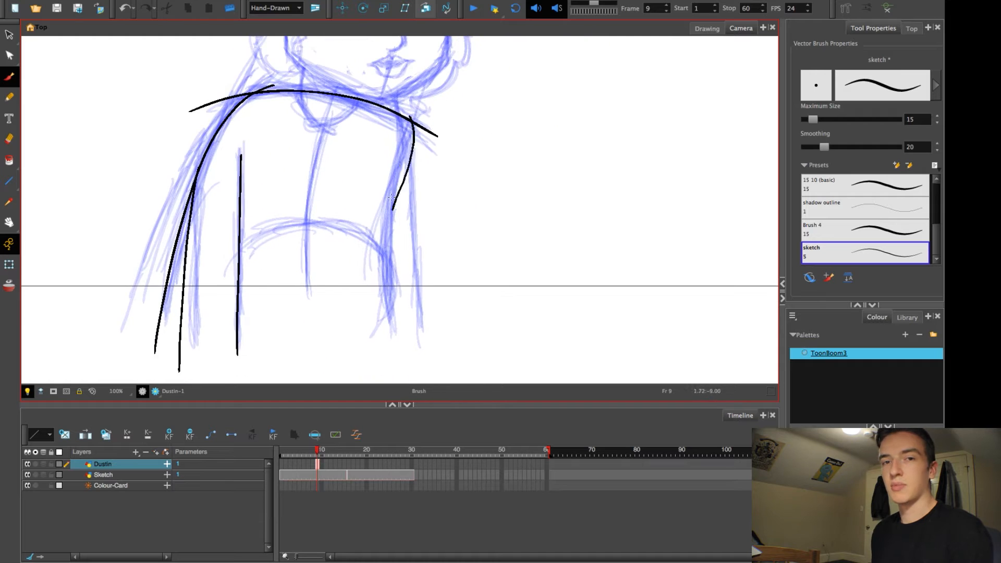
Step: Ink the neckline, neck and face contour over the sketch
{"action": "scroll", "coordinate": [306, 236], "scroll_direction": "up", "scroll_amount": 2}
{"action": "left_click_drag", "start_coordinate": [299, 134], "coordinate": [384, 208]}
{"action": "key", "text": "alt+e"}
{"action": "key", "text": "alt+b"}
{"action": "left_click_drag", "start_coordinate": [252, 110], "coordinate": [323, 132]}
{"action": "left_click_drag", "start_coordinate": [304, 335], "coordinate": [436, 53]}
{"action": "key", "text": "ctrl+z"}
{"action": "left_click_drag", "start_coordinate": [338, 258], "coordinate": [420, 61]}
{"action": "left_click_drag", "start_coordinate": [439, 100], "coordinate": [443, 164]}
{"action": "left_click_drag", "start_coordinate": [447, 210], "coordinate": [429, 270]}
Step: Ink the curly hair around the face and the curved nose line
{"action": "left_click_drag", "start_coordinate": [527, 190], "coordinate": [326, 190]}
{"action": "left_click_drag", "start_coordinate": [326, 126], "coordinate": [293, 147]}
{"action": "left_click_drag", "start_coordinate": [293, 147], "coordinate": [225, 241]}
{"action": "left_click_drag", "start_coordinate": [233, 246], "coordinate": [280, 296]}
{"action": "left_click_drag", "start_coordinate": [338, 335], "coordinate": [292, 287]}
{"action": "scroll", "coordinate": [365, 219], "scroll_direction": "up", "scroll_amount": 2}
{"action": "left_click_drag", "start_coordinate": [352, 117], "coordinate": [344, 216]}
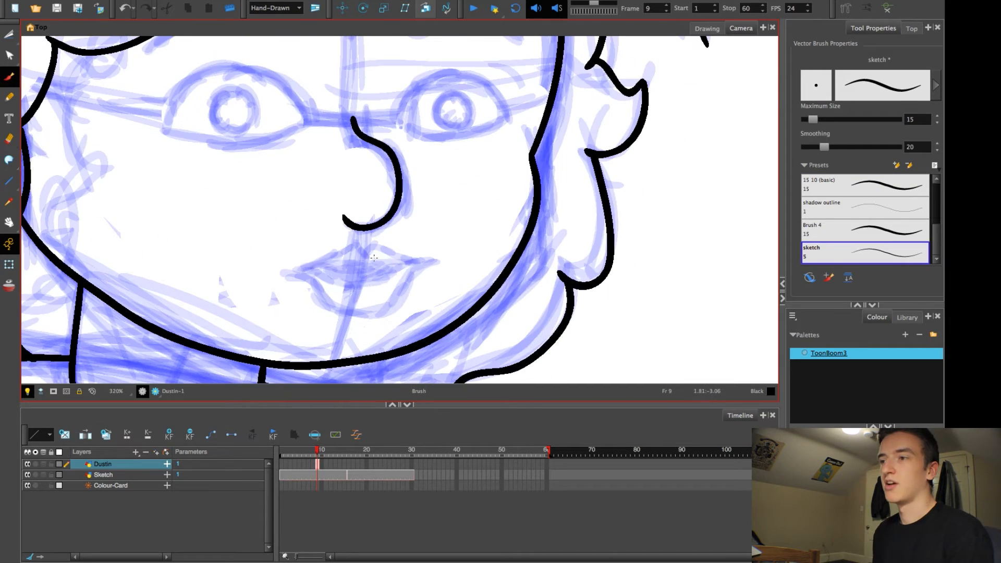
{"action": "left_click_drag", "start_coordinate": [250, 176], "coordinate": [418, 245]}
{"action": "left_click_drag", "start_coordinate": [233, 252], "coordinate": [418, 246]}
{"action": "key", "text": "ctrl+z"}
{"action": "key", "text": "ctrl+z"}
Step: Add a drawing layer named eyes and draw both eye outlines with filled pupils on it
{"action": "key", "text": "ctrl+r"}
{"action": "type", "text": "eyes"}
{"action": "key", "text": "Return"}
{"action": "left_click_drag", "start_coordinate": [233, 251], "coordinate": [421, 245]}
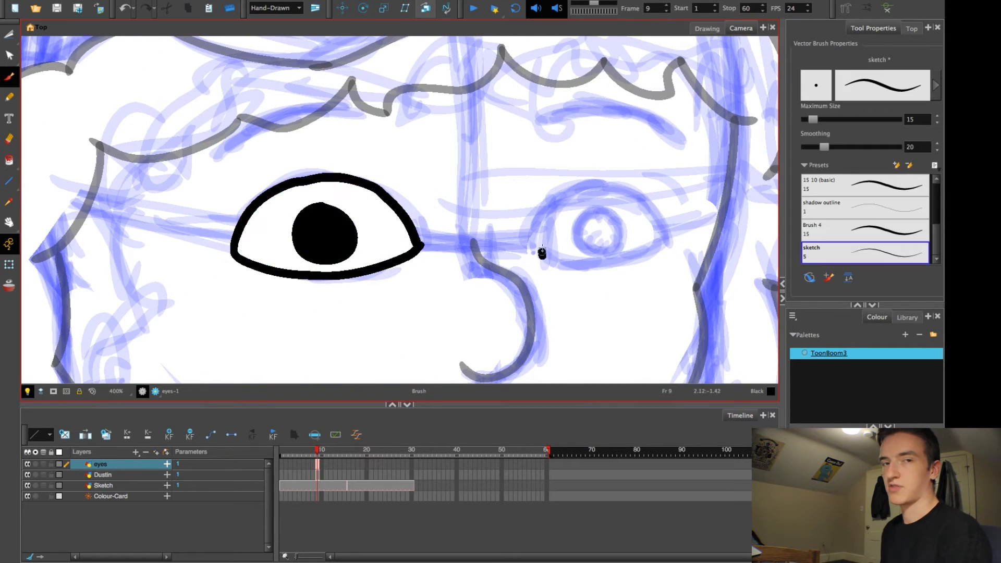
{"action": "key", "text": "alt+i"}
Step: Ink the cap's crown, panels and brim and the remaining body line on the Dustin layer
{"action": "left_click", "coordinate": [103, 475]}
{"action": "key", "text": "alt+b"}
{"action": "left_click_drag", "start_coordinate": [196, 183], "coordinate": [336, 240]}
{"action": "scroll", "coordinate": [365, 219], "scroll_direction": "down", "scroll_amount": 1}
{"action": "left_click_drag", "start_coordinate": [237, 272], "coordinate": [280, 147]}
{"action": "left_click_drag", "start_coordinate": [359, 86], "coordinate": [580, 119]}
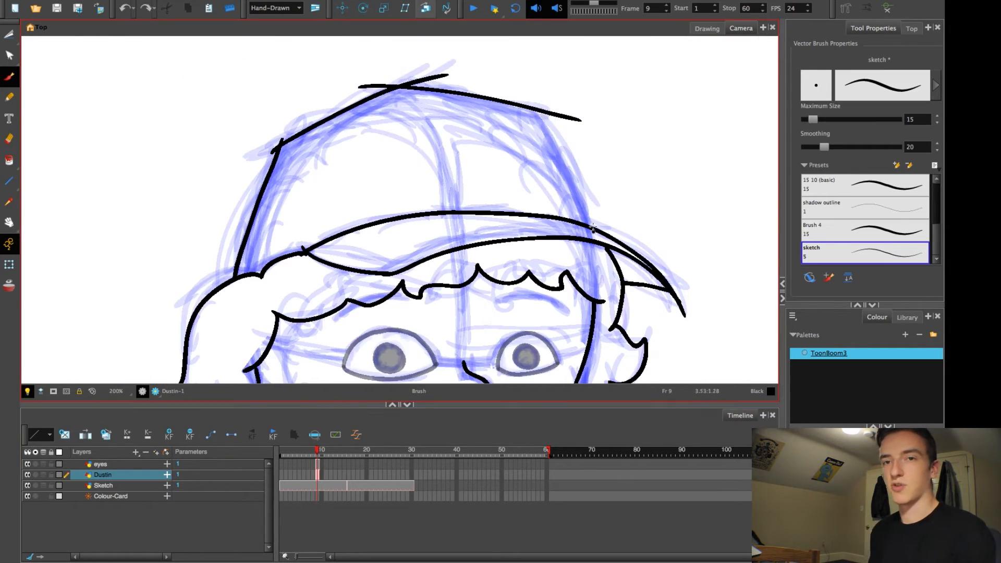
{"action": "left_click_drag", "start_coordinate": [541, 82], "coordinate": [595, 202]}
{"action": "left_click_drag", "start_coordinate": [282, 119], "coordinate": [298, 214]}
{"action": "scroll", "coordinate": [299, 214], "scroll_direction": "down", "scroll_amount": 4}
{"action": "mouse_move", "coordinate": [360, 201]}
{"action": "left_mouse_down"}
{"action": "mouse_move", "coordinate": [304, 372]}
{"action": "mouse_move", "coordinate": [418, 350]}
{"action": "left_mouse_up"}
Step: Fill the inked character with flat colours: beige skin, brown hair, blue shirt, red brim and navy side panels on the cap
{"action": "key", "text": "alt+i"}
{"action": "left_click", "coordinate": [464, 266]}
{"action": "left_click", "coordinate": [353, 109]}
{"action": "left_click", "coordinate": [416, 180]}
{"action": "mouse_move", "coordinate": [465, 267]}
{"action": "left_mouse_down"}
{"action": "mouse_move", "coordinate": [463, 277]}
{"action": "mouse_move", "coordinate": [418, 248]}
{"action": "left_mouse_up"}
{"action": "left_click", "coordinate": [307, 281]}
{"action": "left_click_drag", "start_coordinate": [466, 165], "coordinate": [591, 163]}
{"action": "left_click", "coordinate": [491, 196]}
{"action": "left_click", "coordinate": [402, 166]}
{"action": "left_click", "coordinate": [369, 92]}
{"action": "key", "text": "alt+t"}
{"action": "left_click", "coordinate": [447, 294]}
{"action": "left_click", "coordinate": [284, 208]}
{"action": "left_click_drag", "start_coordinate": [466, 164], "coordinate": [662, 162]}
{"action": "left_click", "coordinate": [599, 301]}
{"action": "left_click", "coordinate": [111, 496]}
{"action": "scroll", "coordinate": [365, 209], "scroll_direction": "up", "scroll_amount": 4}
{"action": "left_click", "coordinate": [102, 475]}
{"action": "key", "text": "alt+b"}
{"action": "scroll", "coordinate": [365, 208], "scroll_direction": "down", "scroll_amount": 2}
{"action": "scroll", "coordinate": [365, 230], "scroll_direction": "down", "scroll_amount": 2}
{"action": "left_click", "coordinate": [9, 264]}
{"action": "left_click", "coordinate": [79, 266]}
Step: Draw boundary lines with the Stroke tool for the shadow areas on the face, hair edge and shirt
{"action": "scroll", "coordinate": [368, 219], "scroll_direction": "up", "scroll_amount": 6}
{"action": "key", "text": "alt+v"}
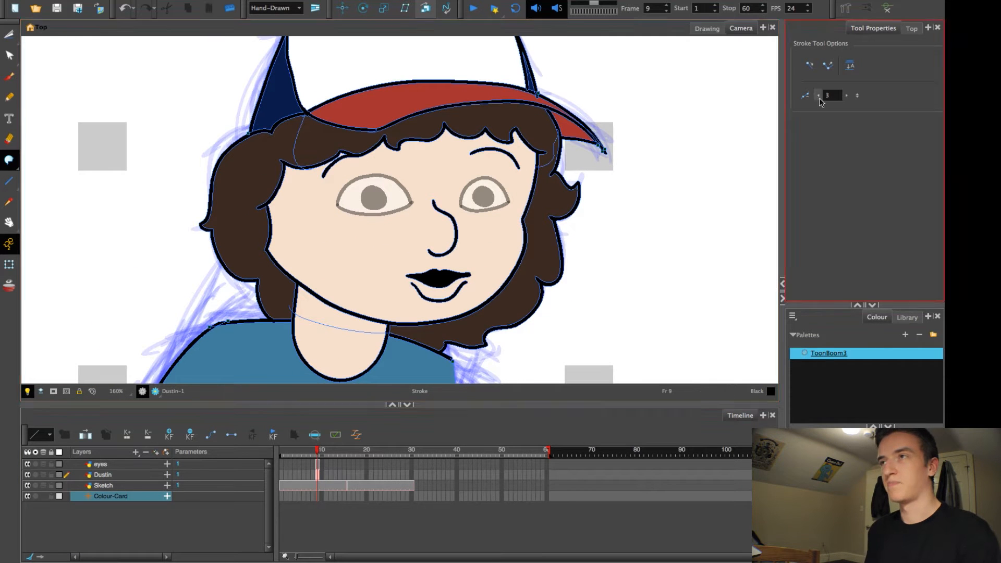
{"action": "left_click_drag", "start_coordinate": [294, 176], "coordinate": [340, 306]}
{"action": "left_click_drag", "start_coordinate": [365, 292], "coordinate": [367, 242]}
{"action": "left_click_drag", "start_coordinate": [436, 152], "coordinate": [432, 201]}
{"action": "mouse_move", "coordinate": [364, 230]}
{"action": "left_mouse_down"}
{"action": "mouse_move", "coordinate": [379, 205]}
{"action": "mouse_move", "coordinate": [450, 165]}
{"action": "left_mouse_up"}
{"action": "scroll", "coordinate": [362, 208], "scroll_direction": "down", "scroll_amount": 1}
{"action": "mouse_move", "coordinate": [292, 365]}
{"action": "left_mouse_down"}
{"action": "mouse_move", "coordinate": [361, 208]}
{"action": "mouse_move", "coordinate": [271, 288]}
{"action": "left_mouse_up"}
{"action": "scroll", "coordinate": [362, 208], "scroll_direction": "down", "scroll_amount": 1}
Step: Fill the marked shadow areas with darker shades of the skin and shirt colours
{"action": "key", "text": "alt+i"}
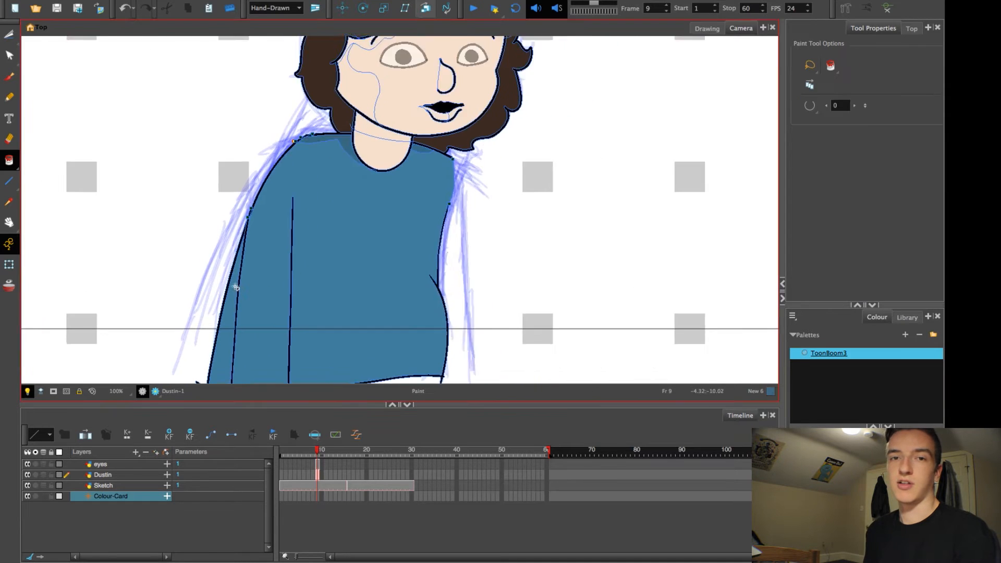
{"action": "scroll", "coordinate": [379, 156], "scroll_direction": "up", "scroll_amount": 2}
{"action": "double_click", "coordinate": [824, 459]}
{"action": "left_click", "coordinate": [342, 165]}
{"action": "scroll", "coordinate": [399, 210], "scroll_direction": "down", "scroll_amount": 2}
{"action": "key", "text": "alt+i"}
{"action": "left_click", "coordinate": [358, 209]}
{"action": "scroll", "coordinate": [399, 210], "scroll_direction": "down", "scroll_amount": 1}
{"action": "left_click_drag", "start_coordinate": [441, 279], "coordinate": [435, 252]}
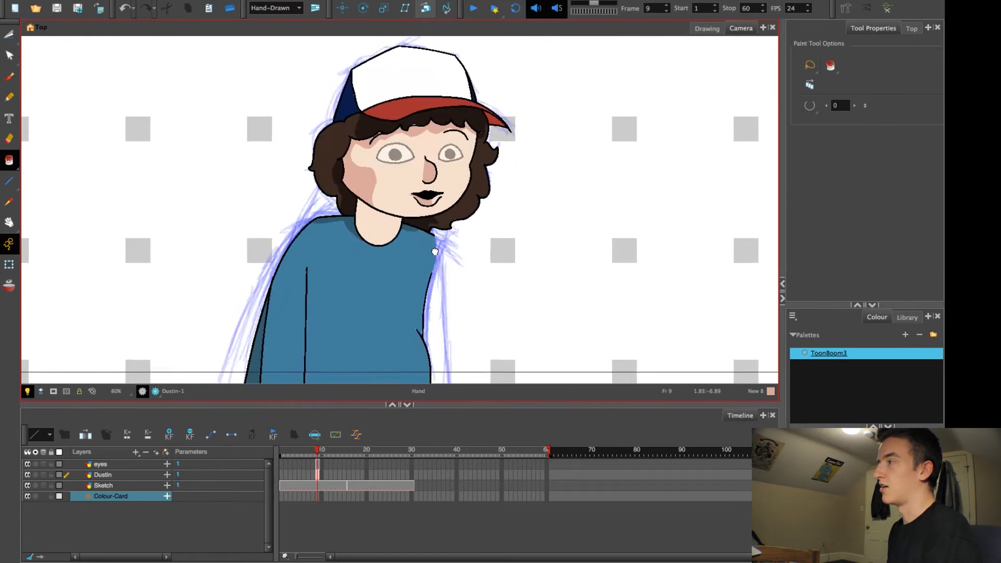
Step: Add a drawing layer named arm and ink the far arm beside the torso
{"action": "scroll", "coordinate": [434, 252], "scroll_direction": "down", "scroll_amount": 2}
{"action": "left_click", "coordinate": [9, 264]}
{"action": "left_click", "coordinate": [157, 452]}
{"action": "type", "text": "arm"}
{"action": "key", "text": "alt+b"}
{"action": "left_click_drag", "start_coordinate": [364, 123], "coordinate": [380, 252]}
Step: Fill the far arm with the shirt's blue and its shadow area with the darker blue
{"action": "key", "text": "alt+i"}
{"action": "left_click", "coordinate": [9, 264]}
{"action": "left_click", "coordinate": [58, 292]}
{"action": "key", "text": "alt+i"}
{"action": "scroll", "coordinate": [409, 276], "scroll_direction": "up", "scroll_amount": 4}
{"action": "left_click", "coordinate": [402, 230]}
{"action": "scroll", "coordinate": [402, 230], "scroll_direction": "up", "scroll_amount": 4}
{"action": "scroll", "coordinate": [355, 306], "scroll_direction": "up", "scroll_amount": 4}
{"action": "scroll", "coordinate": [382, 201], "scroll_direction": "down", "scroll_amount": 3}
{"action": "key", "text": "k"}
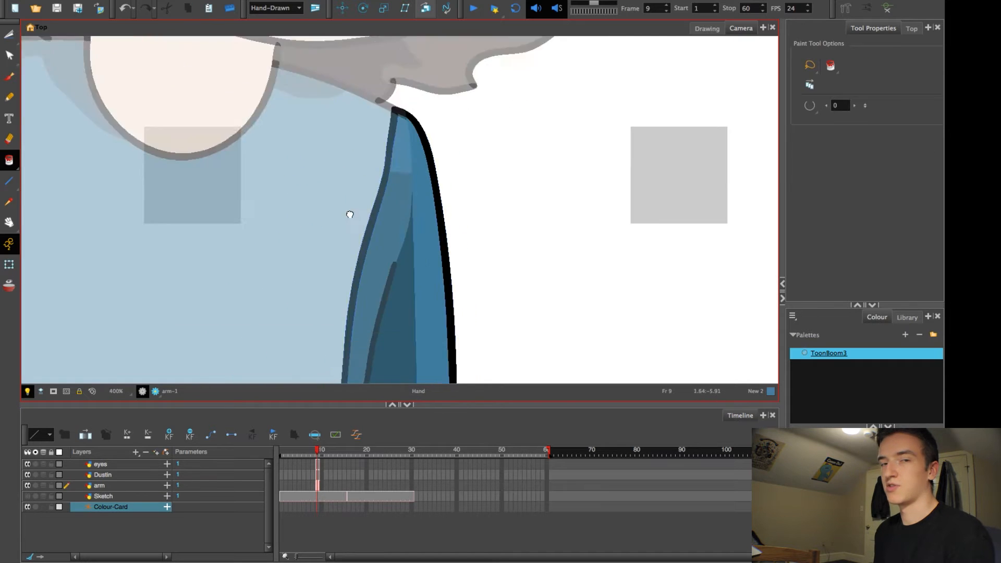
Step: Switch to the Dustin layer with the Brush active and save the scene
{"action": "left_click", "coordinate": [103, 475]}
{"action": "key", "text": "alt+b"}
{"action": "scroll", "coordinate": [280, 132], "scroll_direction": "down", "scroll_amount": 4}
{"action": "left_click", "coordinate": [192, 246]}
{"action": "key", "text": "ctrl+s"}
Step: Start a second drawing at frame 16 on the Dustin layer and ink the cap, hair, head and torso outlines over the sketch
{"action": "left_click", "coordinate": [349, 474]}
{"action": "left_click_drag", "start_coordinate": [280, 259], "coordinate": [390, 222]}
{"action": "key", "text": "alt+t"}
{"action": "key", "text": "alt+b"}
{"action": "left_click_drag", "start_coordinate": [268, 349], "coordinate": [475, 159]}
{"action": "left_click_drag", "start_coordinate": [287, 274], "coordinate": [496, 196]}
{"action": "left_click_drag", "start_coordinate": [500, 123], "coordinate": [528, 298]}
{"action": "mouse_move", "coordinate": [472, 179]}
{"action": "left_mouse_down"}
{"action": "mouse_move", "coordinate": [447, 153]}
{"action": "mouse_move", "coordinate": [265, 270]}
{"action": "left_mouse_up"}
{"action": "left_click_drag", "start_coordinate": [309, 199], "coordinate": [328, 266]}
{"action": "left_click_drag", "start_coordinate": [142, 211], "coordinate": [225, 326]}
{"action": "left_click_drag", "start_coordinate": [209, 258], "coordinate": [443, 238]}
{"action": "left_click_drag", "start_coordinate": [440, 134], "coordinate": [476, 326]}
Step: Ink the second pose's facial features and smile crease, hiding the sketch briefly to check the linework
{"action": "scroll", "coordinate": [367, 272], "scroll_direction": "up", "scroll_amount": 3}
{"action": "left_click_drag", "start_coordinate": [287, 283], "coordinate": [422, 188]}
{"action": "left_click_drag", "start_coordinate": [548, 156], "coordinate": [636, 125]}
{"action": "scroll", "coordinate": [367, 224], "scroll_direction": "down", "scroll_amount": 1}
{"action": "scroll", "coordinate": [417, 209], "scroll_direction": "up", "scroll_amount": 1}
{"action": "left_click_drag", "start_coordinate": [461, 37], "coordinate": [425, 149]}
{"action": "left_click_drag", "start_coordinate": [353, 254], "coordinate": [536, 157]}
{"action": "scroll", "coordinate": [412, 209], "scroll_direction": "down", "scroll_amount": 2}
{"action": "left_click", "coordinate": [27, 497]}
{"action": "left_click", "coordinate": [28, 497]}
{"action": "scroll", "coordinate": [367, 225], "scroll_direction": "up", "scroll_amount": 3}
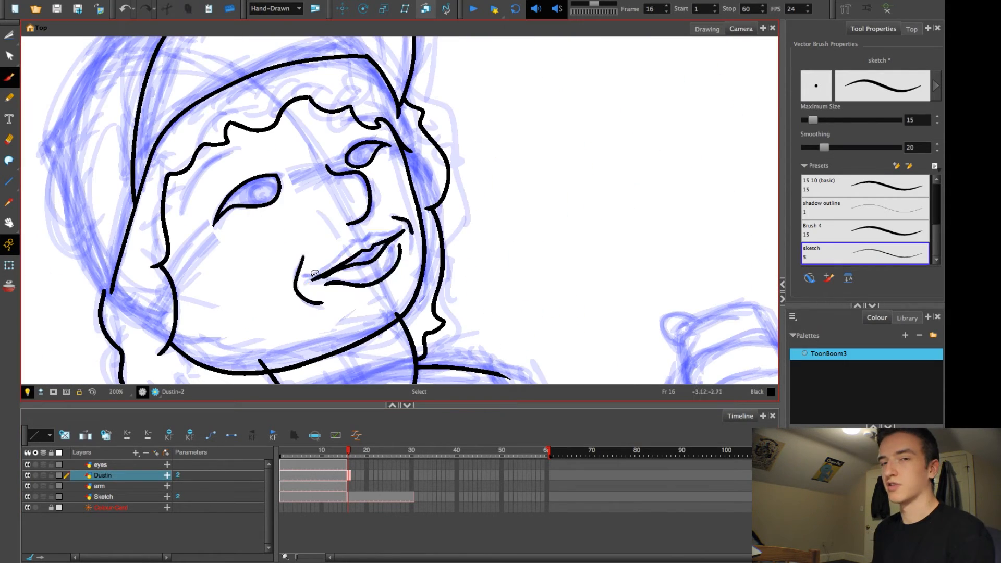
{"action": "left_click_drag", "start_coordinate": [288, 270], "coordinate": [300, 305]}
Step: Compare the linework with and without the sketch and ink the remaining small lines on the Dustin drawing
{"action": "left_click", "coordinate": [28, 497]}
{"action": "left_click", "coordinate": [28, 497]}
{"action": "scroll", "coordinate": [396, 219], "scroll_direction": "down", "scroll_amount": 1}
{"action": "left_click_drag", "start_coordinate": [465, 265], "coordinate": [498, 207]}
{"action": "left_click_drag", "start_coordinate": [586, 182], "coordinate": [599, 181]}
{"action": "scroll", "coordinate": [455, 94], "scroll_direction": "down", "scroll_amount": 4}
Step: Ink the raised arm's sleeve on the arm layer at frame 16 and trim overlapping line ends with the Cutter
{"action": "left_click", "coordinate": [100, 486]}
{"action": "scroll", "coordinate": [396, 209], "scroll_direction": "up", "scroll_amount": 4}
{"action": "left_click_drag", "start_coordinate": [252, 32], "coordinate": [353, 226]}
{"action": "left_click_drag", "start_coordinate": [360, 82], "coordinate": [337, 232]}
{"action": "scroll", "coordinate": [339, 224], "scroll_direction": "up", "scroll_amount": 1}
{"action": "left_click_drag", "start_coordinate": [429, 196], "coordinate": [366, 383]}
{"action": "key", "text": "ctrl+z"}
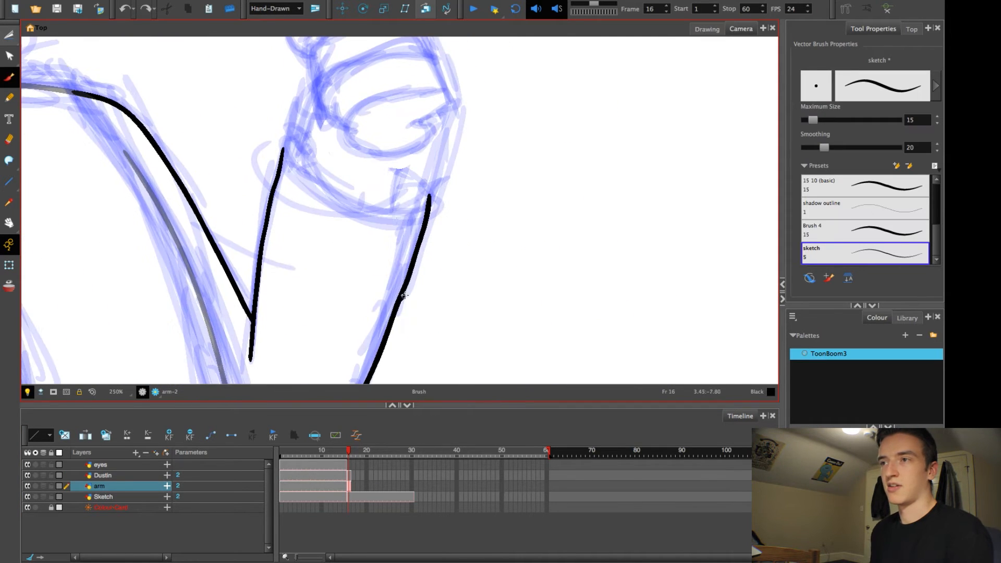
{"action": "left_click_drag", "start_coordinate": [366, 75], "coordinate": [508, 137]}
{"action": "left_click_drag", "start_coordinate": [346, 147], "coordinate": [370, 188]}
{"action": "scroll", "coordinate": [397, 208], "scroll_direction": "up", "scroll_amount": 1}
{"action": "key", "text": "alt+t"}
{"action": "scroll", "coordinate": [472, 212], "scroll_direction": "down", "scroll_amount": 5}
{"action": "key", "text": "alt+b"}
Step: Ink the cuff and wrist lines of the raised arm, checking them with the sketch hidden
{"action": "scroll", "coordinate": [396, 208], "scroll_direction": "up", "scroll_amount": 4}
{"action": "mouse_move", "coordinate": [365, 318]}
{"action": "left_mouse_down"}
{"action": "mouse_move", "coordinate": [379, 273]}
{"action": "mouse_move", "coordinate": [372, 111]}
{"action": "left_mouse_up"}
{"action": "left_click_drag", "start_coordinate": [416, 196], "coordinate": [410, 224]}
{"action": "scroll", "coordinate": [273, 172], "scroll_direction": "down", "scroll_amount": 5}
{"action": "left_click", "coordinate": [28, 497]}
{"action": "left_click", "coordinate": [27, 497]}
{"action": "scroll", "coordinate": [396, 208], "scroll_direction": "up", "scroll_amount": 4}
{"action": "key", "text": "alt+t"}
{"action": "key", "text": "alt+b"}
{"action": "scroll", "coordinate": [396, 208], "scroll_direction": "down", "scroll_amount": 5}
Step: Ink the clenched fist's outline and first finger curves over the sketch
{"action": "left_click_drag", "start_coordinate": [284, 286], "coordinate": [300, 290]}
{"action": "scroll", "coordinate": [396, 208], "scroll_direction": "up", "scroll_amount": 4}
{"action": "key", "text": "super+z"}
{"action": "left_click_drag", "start_coordinate": [381, 328], "coordinate": [394, 284]}
{"action": "mouse_move", "coordinate": [446, 202]}
{"action": "left_mouse_down"}
{"action": "mouse_move", "coordinate": [418, 265]}
{"action": "mouse_move", "coordinate": [401, 207]}
{"action": "left_mouse_up"}
{"action": "mouse_move", "coordinate": [390, 227]}
{"action": "left_mouse_down"}
{"action": "mouse_move", "coordinate": [416, 253]}
{"action": "mouse_move", "coordinate": [390, 249]}
{"action": "left_mouse_up"}
{"action": "scroll", "coordinate": [377, 219], "scroll_direction": "down", "scroll_amount": 4}
{"action": "scroll", "coordinate": [377, 219], "scroll_direction": "up", "scroll_amount": 5}
{"action": "left_click_drag", "start_coordinate": [434, 210], "coordinate": [391, 258]}
{"action": "key", "text": "super+z"}
{"action": "key", "text": "super+z"}
{"action": "key", "text": "super+z"}
Step: Redraw the fist's curled finger lines and trim the excess line with the Cutter
{"action": "scroll", "coordinate": [396, 229], "scroll_direction": "down", "scroll_amount": 2}
{"action": "left_click_drag", "start_coordinate": [389, 210], "coordinate": [354, 267]}
{"action": "left_click_drag", "start_coordinate": [333, 234], "coordinate": [400, 210]}
{"action": "mouse_move", "coordinate": [400, 211]}
{"action": "left_mouse_down"}
{"action": "mouse_move", "coordinate": [418, 260]}
{"action": "mouse_move", "coordinate": [384, 287]}
{"action": "left_mouse_up"}
{"action": "scroll", "coordinate": [382, 261], "scroll_direction": "up", "scroll_amount": 2}
{"action": "key", "text": "alt+t"}
{"action": "left_click", "coordinate": [383, 269]}
{"action": "scroll", "coordinate": [322, 257], "scroll_direction": "down", "scroll_amount": 5}
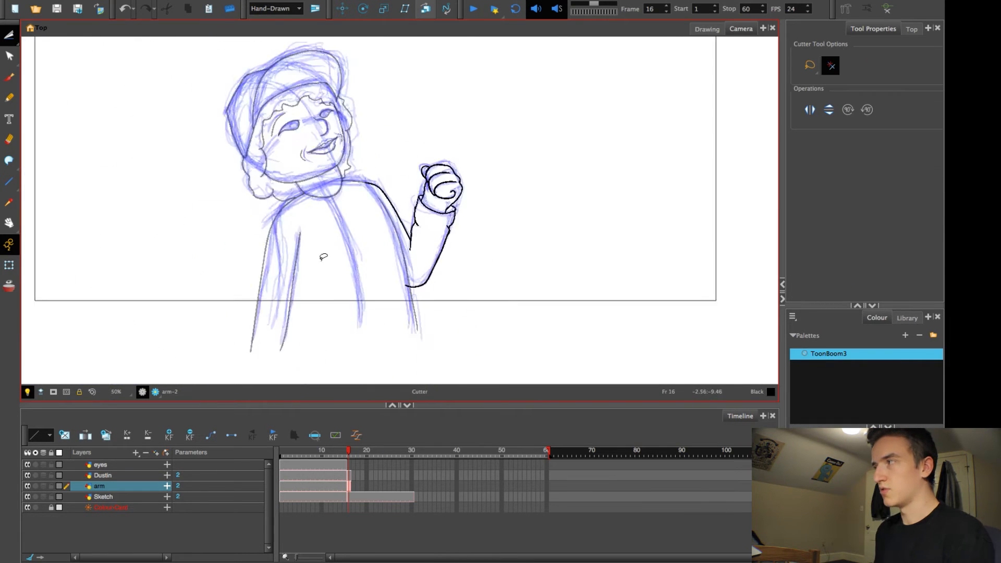
Step: Draw Stroke tool boundary lines for the hair, nose and lip shadows on the Dustin layer's second drawing
{"action": "left_click", "coordinate": [103, 475]}
{"action": "scroll", "coordinate": [390, 248], "scroll_direction": "up", "scroll_amount": 5}
{"action": "key", "text": "alt+v"}
{"action": "scroll", "coordinate": [229, 238], "scroll_direction": "down", "scroll_amount": 1}
{"action": "left_click_drag", "start_coordinate": [455, 119], "coordinate": [263, 342]}
{"action": "left_click_drag", "start_coordinate": [387, 173], "coordinate": [406, 211]}
{"action": "left_click_drag", "start_coordinate": [387, 174], "coordinate": [400, 209]}
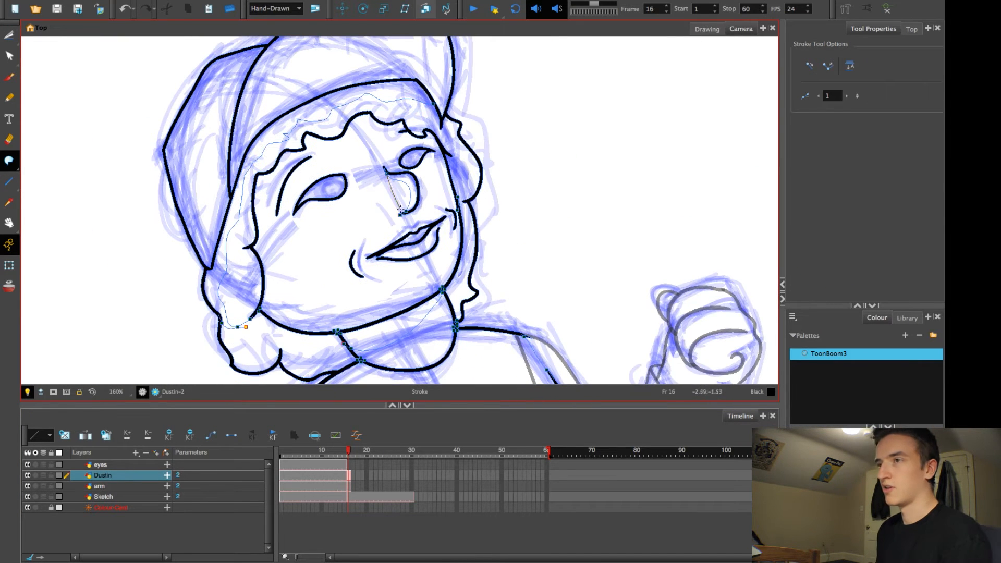
{"action": "left_click_drag", "start_coordinate": [414, 243], "coordinate": [418, 258]}
Step: Add the remaining shadow boundary lines on the second pose's head and neck with the Pencil and Stroke tools
{"action": "scroll", "coordinate": [419, 257], "scroll_direction": "down", "scroll_amount": 2}
{"action": "key", "text": "alt+slash"}
{"action": "left_click_drag", "start_coordinate": [276, 154], "coordinate": [299, 217]}
{"action": "key", "text": "alt+v"}
{"action": "left_click_drag", "start_coordinate": [406, 303], "coordinate": [355, 120]}
{"action": "left_click_drag", "start_coordinate": [292, 271], "coordinate": [368, 249]}
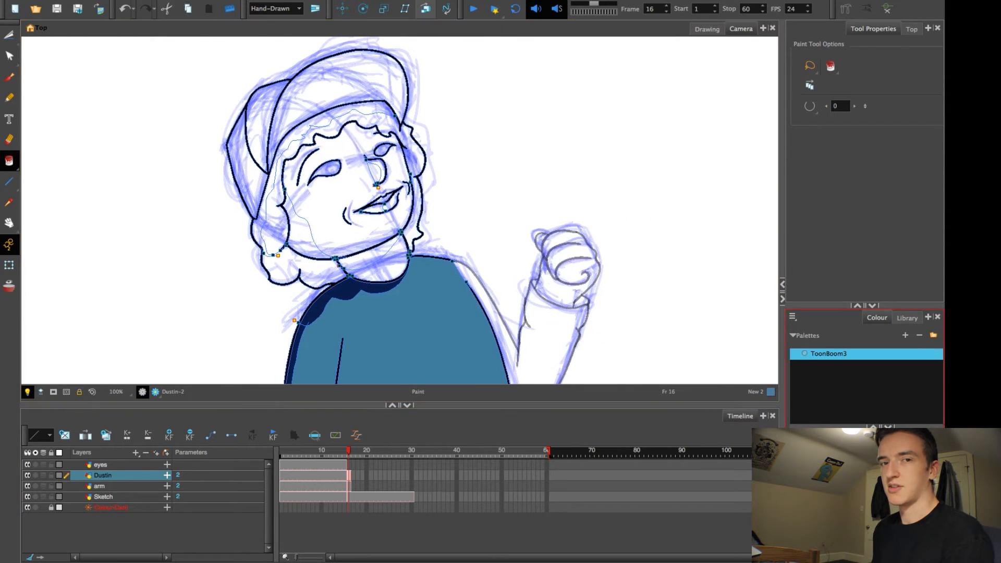
Step: Fill the second pose's face, hair and cap with their palette colours and touch up the face with the Brush
{"action": "left_click", "coordinate": [354, 225]}
{"action": "left_click", "coordinate": [302, 235]}
{"action": "left_click", "coordinate": [344, 86]}
{"action": "left_click", "coordinate": [274, 229]}
{"action": "scroll", "coordinate": [321, 159], "scroll_direction": "up", "scroll_amount": 5}
{"action": "key", "text": "alt+b"}
{"action": "left_click", "coordinate": [359, 193]}
{"action": "key", "text": "alt+d"}
{"action": "scroll", "coordinate": [524, 171], "scroll_direction": "down", "scroll_amount": 4}
Step: Draw the shadow boundary lines for the raised arm on the arm layer at frame 16
{"action": "left_click", "coordinate": [344, 452]}
{"action": "scroll", "coordinate": [443, 208], "scroll_direction": "up", "scroll_amount": 2}
{"action": "left_click", "coordinate": [99, 486]}
{"action": "key", "text": "period"}
{"action": "left_click_drag", "start_coordinate": [336, 99], "coordinate": [430, 260]}
{"action": "left_click_drag", "start_coordinate": [432, 262], "coordinate": [442, 228]}
{"action": "scroll", "coordinate": [442, 228], "scroll_direction": "down", "scroll_amount": 3}
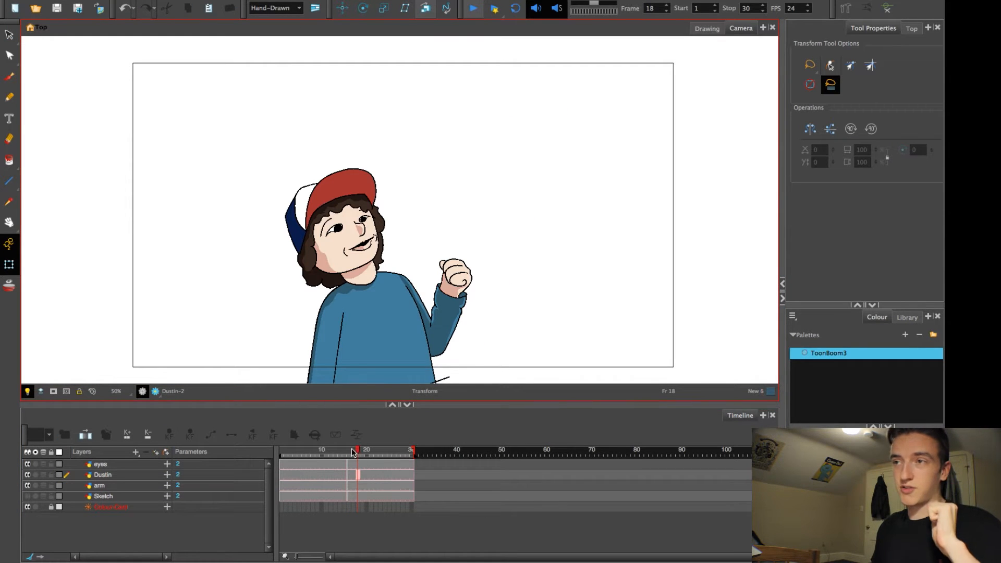
Step: Scrub and play the 30-frame animation repeatedly to check the change between the two poses
{"action": "left_click", "coordinate": [330, 451]}
{"action": "mouse_move", "coordinate": [331, 452]}
{"action": "left_mouse_down"}
{"action": "mouse_move", "coordinate": [346, 451]}
{"action": "mouse_move", "coordinate": [321, 451]}
{"action": "mouse_move", "coordinate": [363, 453]}
{"action": "mouse_move", "coordinate": [318, 462]}
{"action": "mouse_move", "coordinate": [359, 462]}
{"action": "mouse_move", "coordinate": [282, 462]}
{"action": "left_mouse_up"}
{"action": "left_click", "coordinate": [317, 205]}
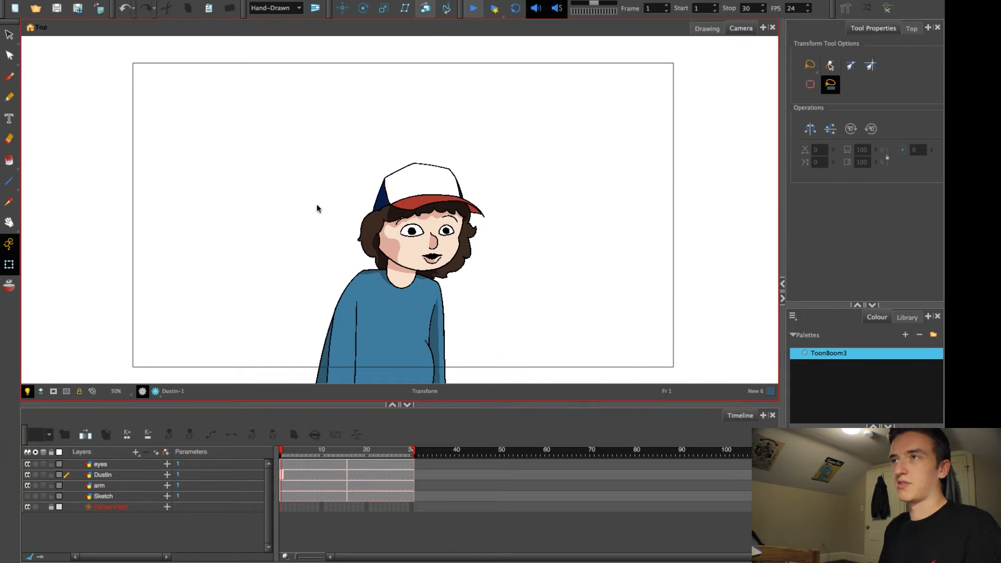
{"action": "left_click", "coordinate": [472, 15]}
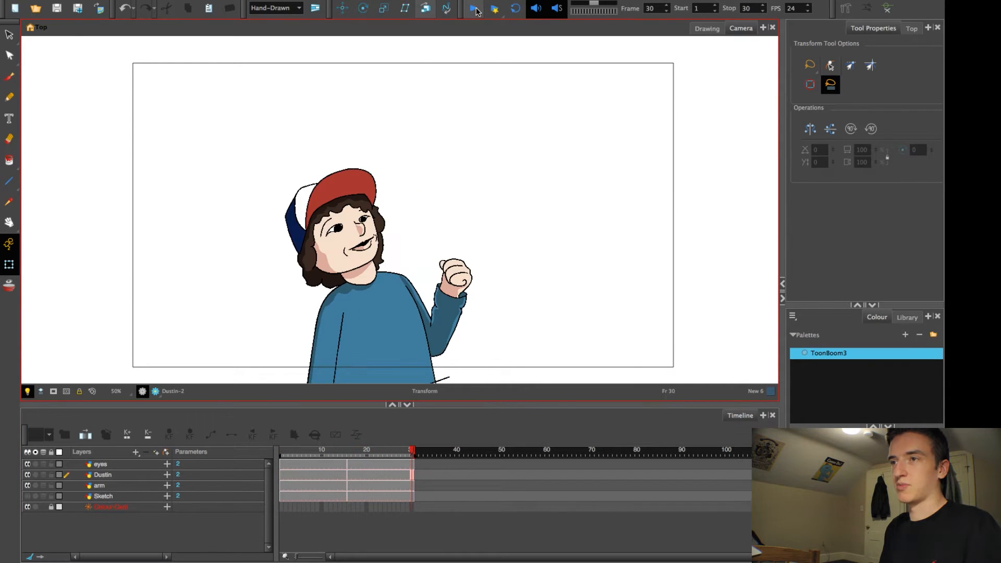
{"action": "left_click", "coordinate": [474, 19]}
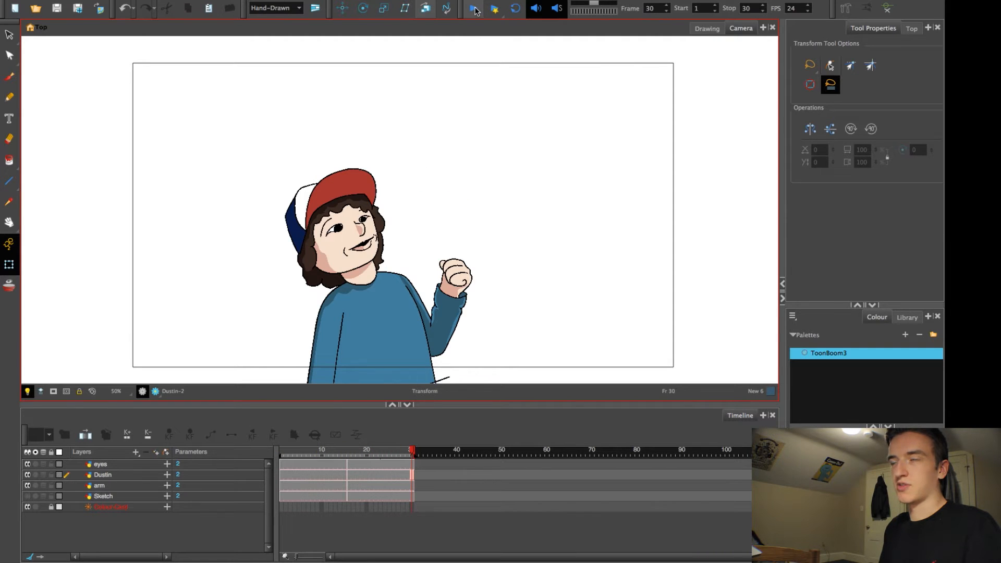
{"action": "left_click", "coordinate": [474, 9]}
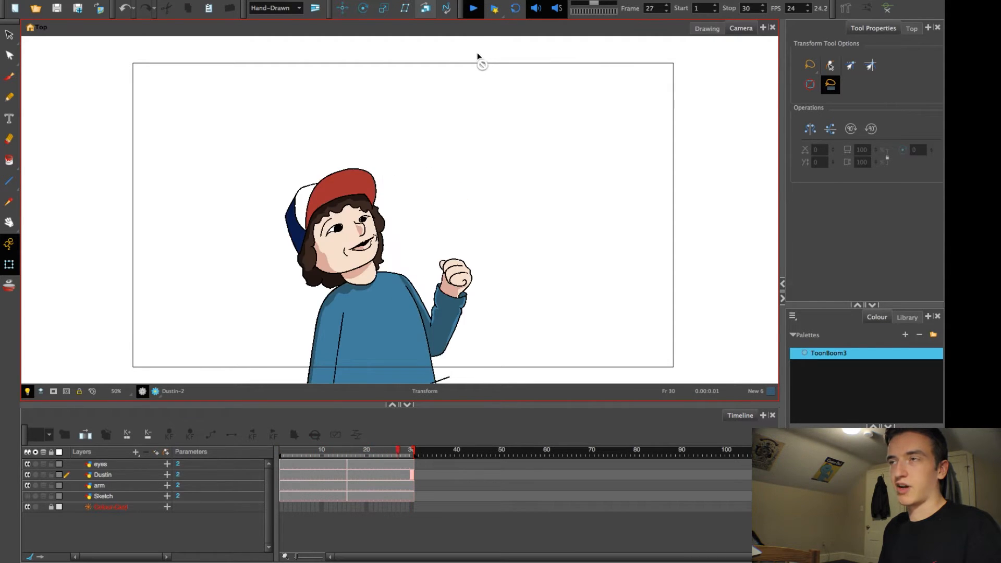
{"action": "left_click", "coordinate": [474, 9]}
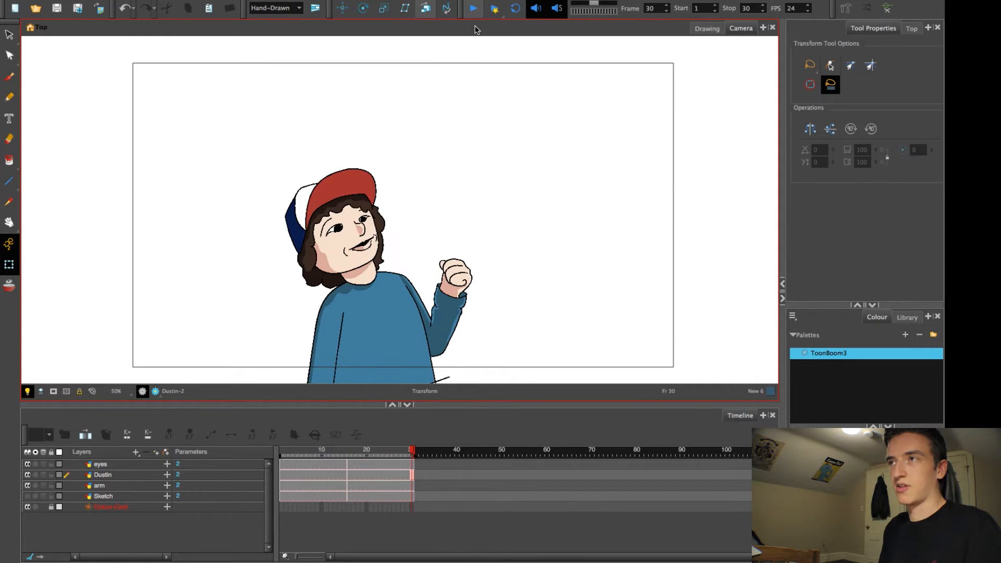
{"action": "left_click", "coordinate": [474, 9]}
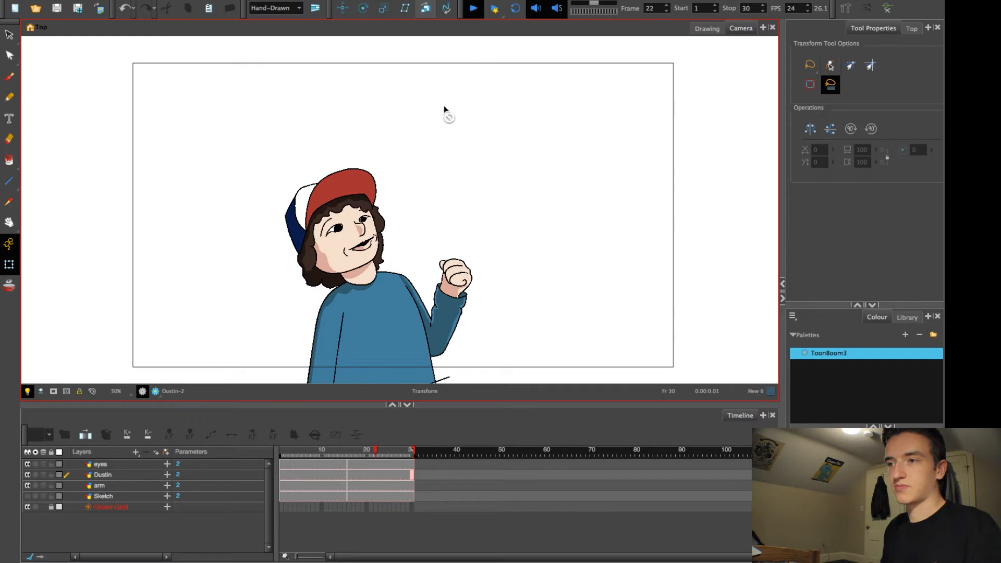
{"action": "mouse_move", "coordinate": [351, 455]}
{"action": "left_mouse_down"}
{"action": "mouse_move", "coordinate": [272, 454]}
{"action": "mouse_move", "coordinate": [366, 458]}
{"action": "mouse_move", "coordinate": [308, 455]}
{"action": "mouse_move", "coordinate": [358, 455]}
{"action": "mouse_move", "coordinate": [329, 455]}
{"action": "mouse_move", "coordinate": [349, 456]}
{"action": "mouse_move", "coordinate": [343, 461]}
{"action": "left_mouse_up"}
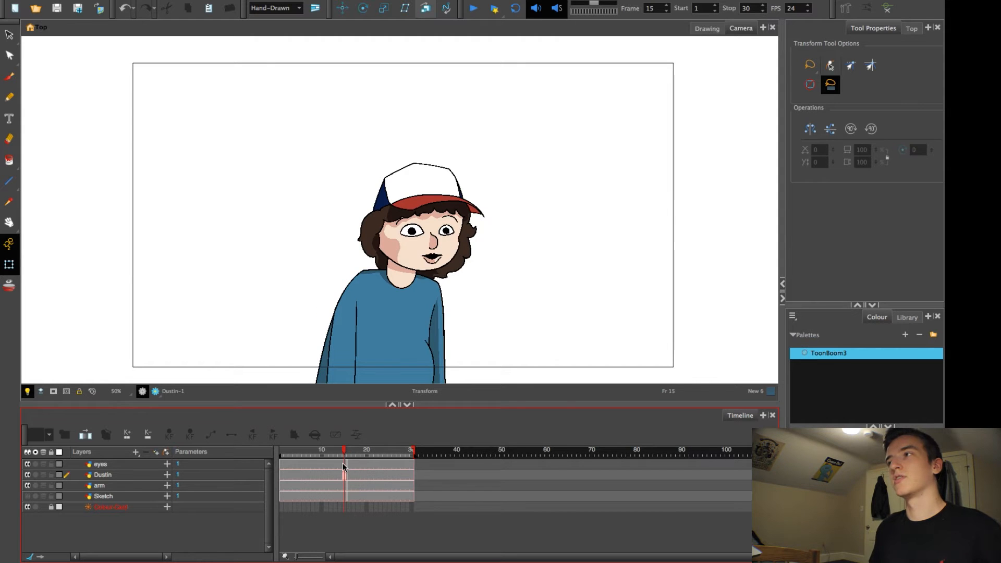
{"action": "mouse_move", "coordinate": [342, 461]}
{"action": "left_mouse_down"}
{"action": "mouse_move", "coordinate": [353, 458]}
{"action": "mouse_move", "coordinate": [324, 458]}
{"action": "left_mouse_up"}
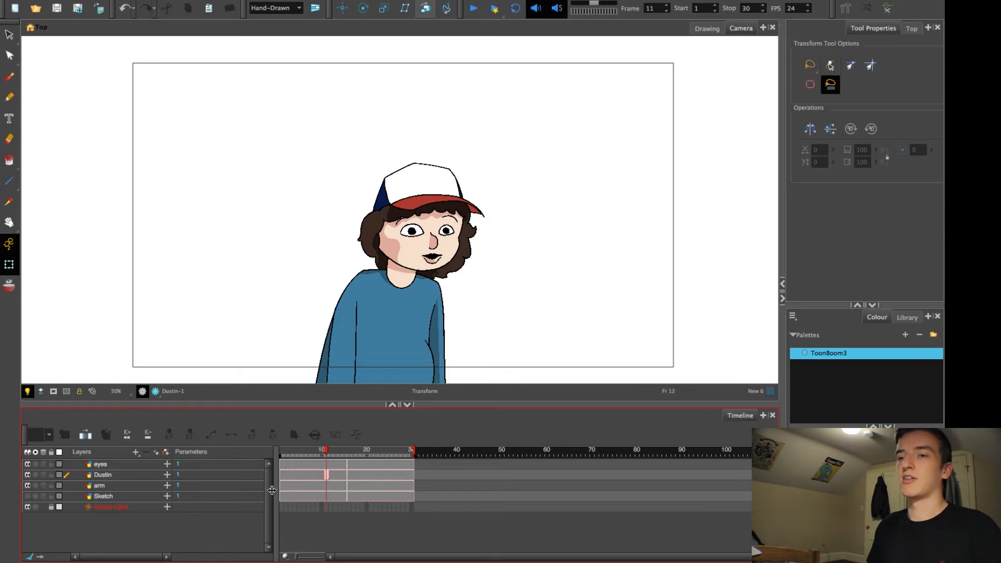
Step: Add a parent peg to the arm layer and rename the peg Dustin-P
{"action": "left_click", "coordinate": [106, 485]}
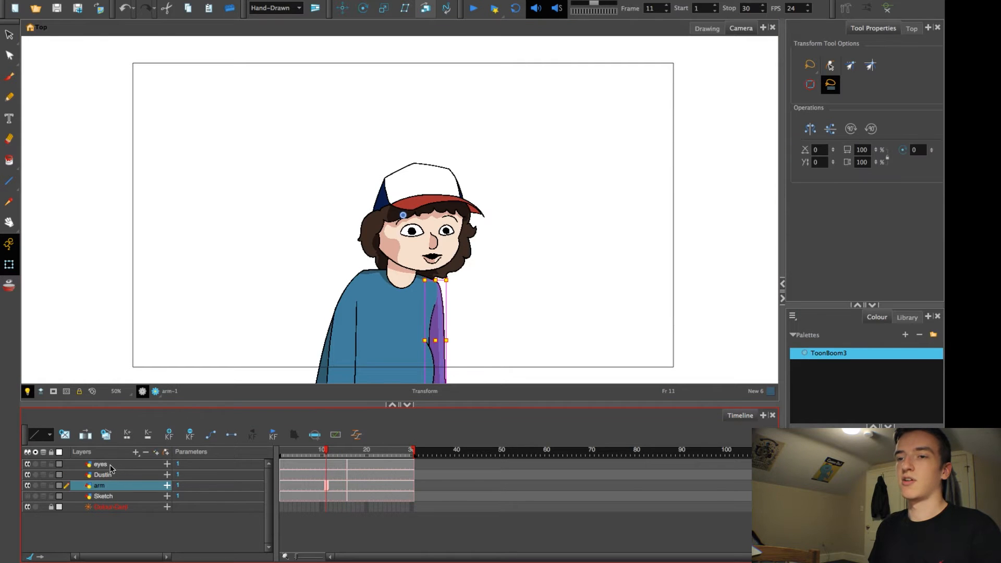
{"action": "left_click", "coordinate": [112, 465]}
{"action": "left_click", "coordinate": [120, 485]}
{"action": "left_click", "coordinate": [166, 453]}
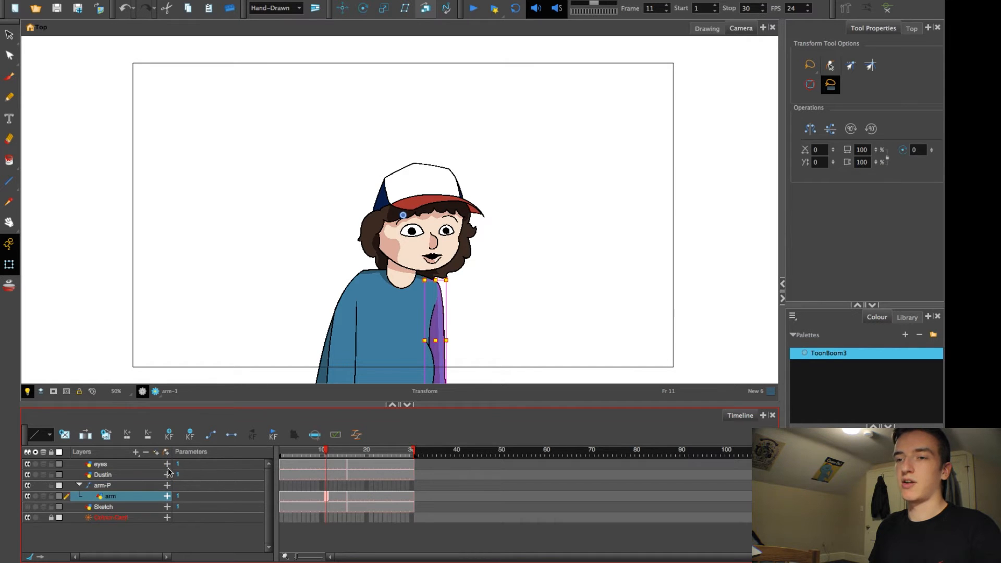
{"action": "left_click", "coordinate": [101, 488]}
{"action": "double_click", "coordinate": [100, 487]}
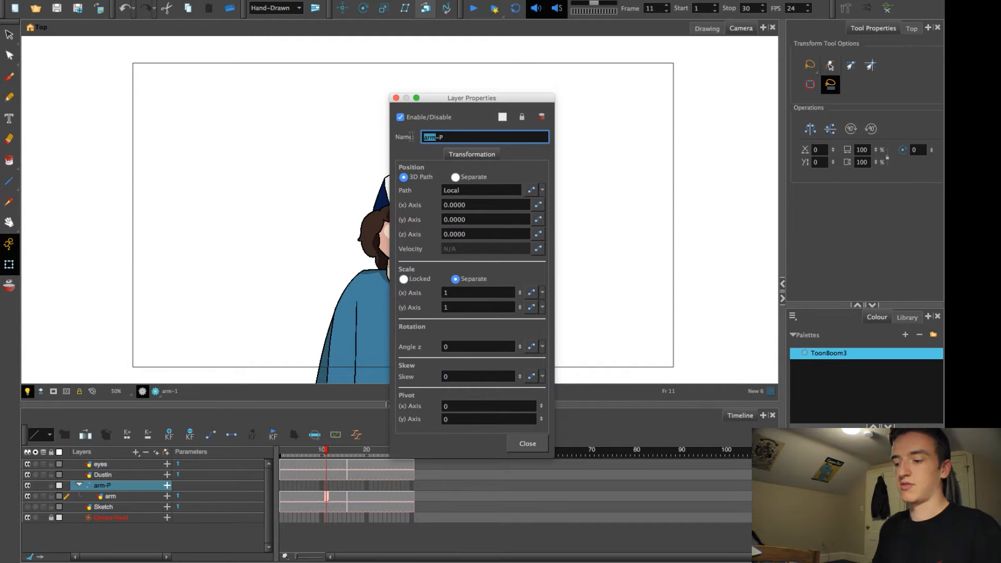
{"action": "type", "text": "Dustin"}
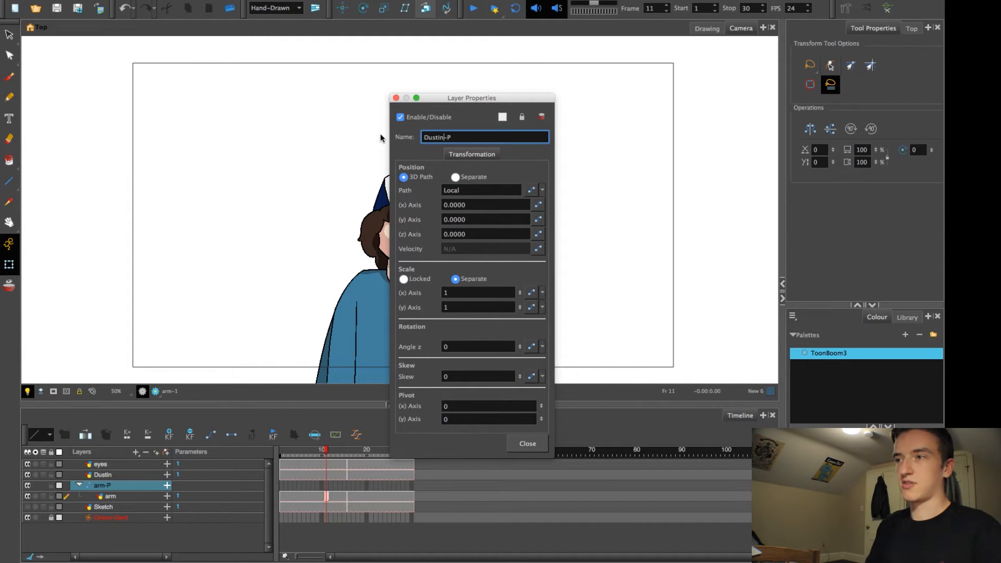
{"action": "left_click", "coordinate": [527, 444]}
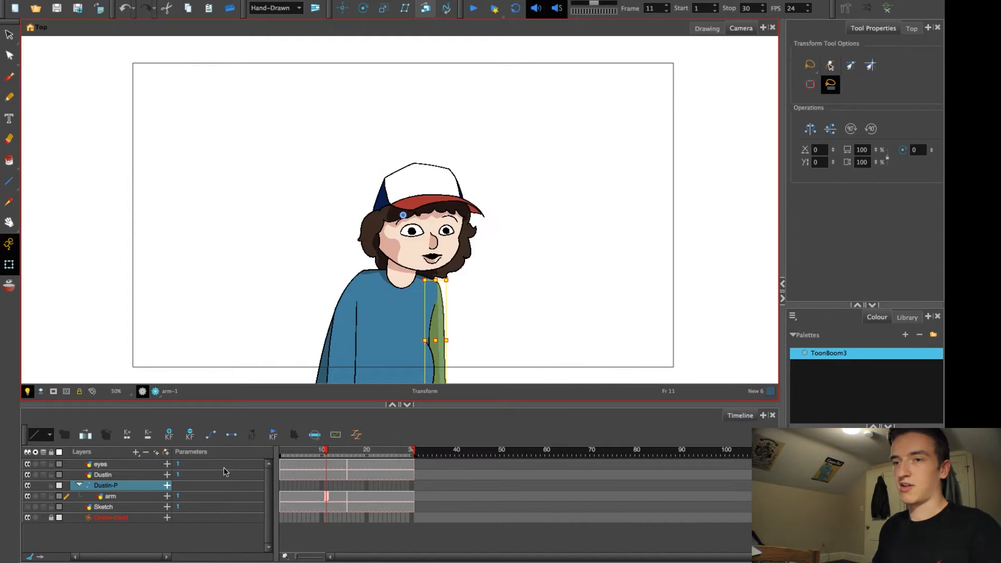
Step: Parent the eyes and Dustin layers to the Dustin-P peg and select the peg
{"action": "left_click", "coordinate": [104, 465]}
{"action": "left_click", "coordinate": [109, 475], "text": "shift"}
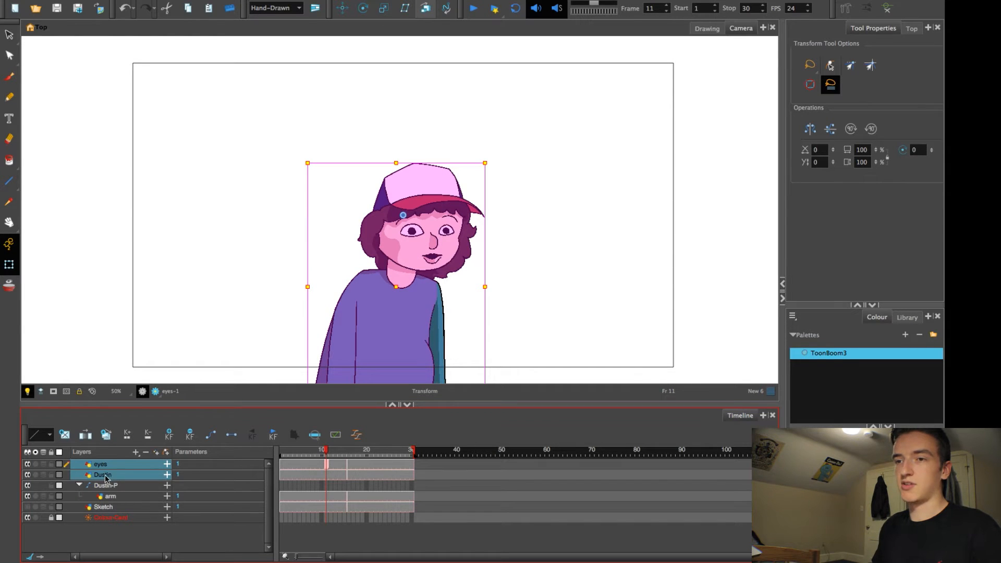
{"action": "left_click_drag", "start_coordinate": [108, 487], "coordinate": [108, 487]}
{"action": "left_click", "coordinate": [106, 464]}
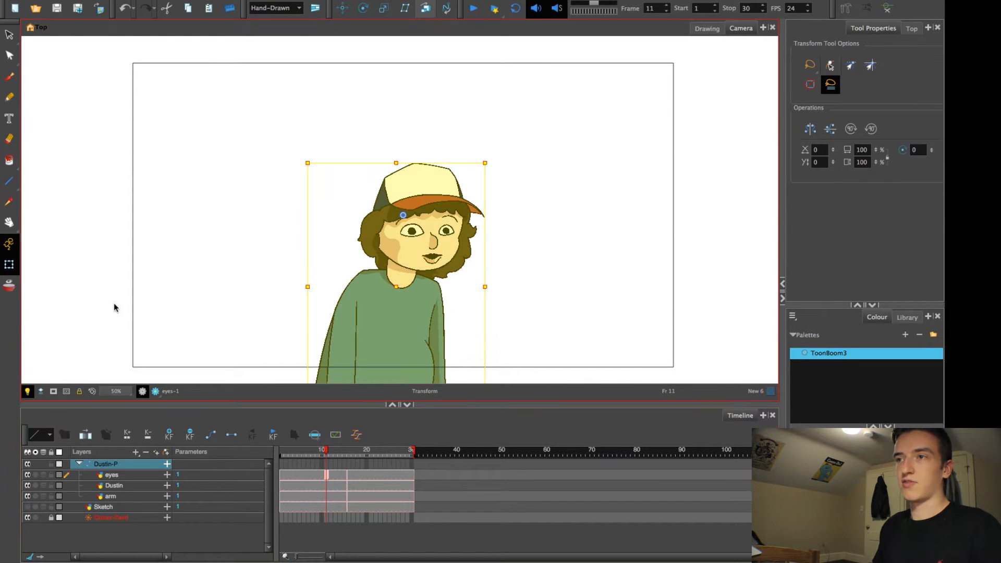
{"action": "mouse_move", "coordinate": [355, 318]}
{"action": "left_mouse_down"}
{"action": "mouse_move", "coordinate": [404, 271]}
{"action": "mouse_move", "coordinate": [344, 263]}
{"action": "mouse_move", "coordinate": [389, 311]}
{"action": "mouse_move", "coordinate": [356, 319]}
{"action": "left_mouse_up"}
{"action": "key", "text": "ctrl+z"}
Step: Add keyframes to the Dustin-P peg at frames 6 and 8
{"action": "left_click", "coordinate": [329, 459]}
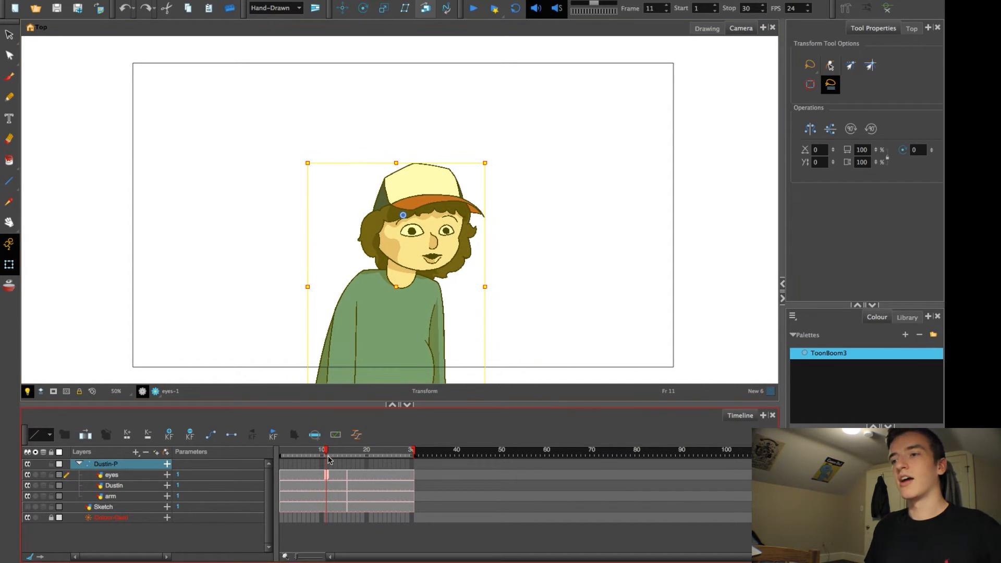
{"action": "mouse_move", "coordinate": [327, 449]}
{"action": "left_mouse_down"}
{"action": "mouse_move", "coordinate": [287, 452]}
{"action": "mouse_move", "coordinate": [375, 452]}
{"action": "mouse_move", "coordinate": [283, 451]}
{"action": "mouse_move", "coordinate": [306, 451]}
{"action": "left_mouse_up"}
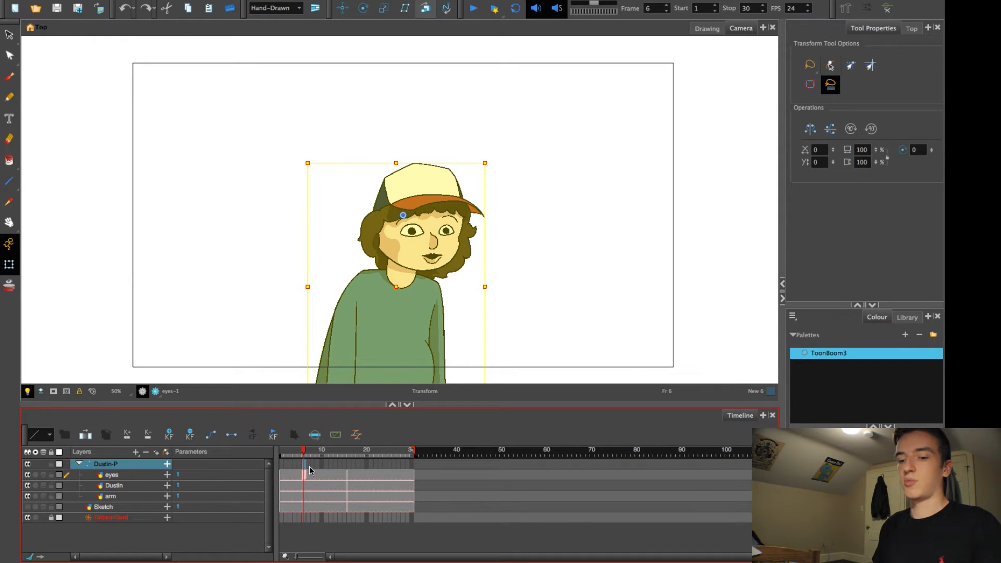
{"action": "left_click", "coordinate": [306, 467]}
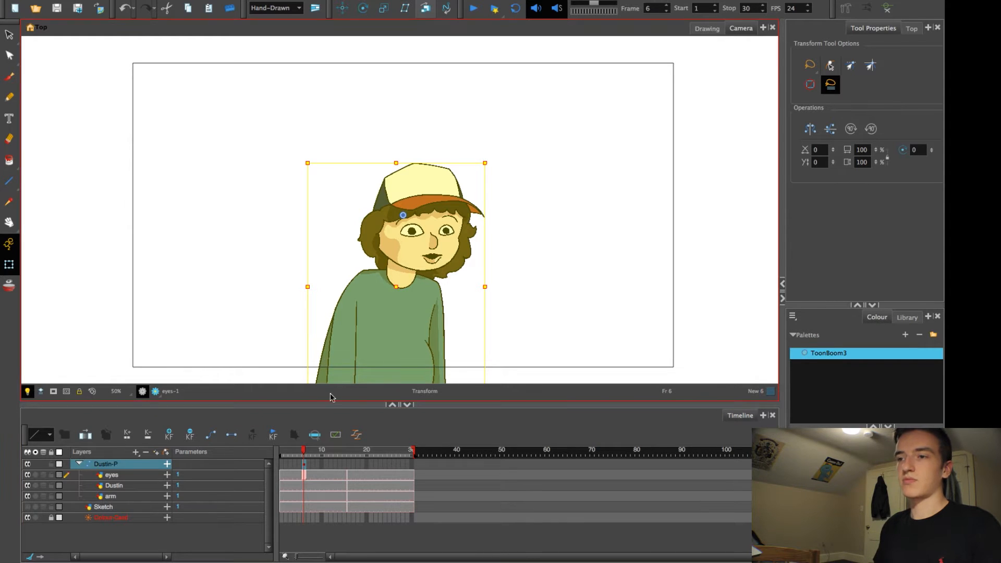
{"action": "left_click", "coordinate": [308, 451]}
{"action": "left_click", "coordinate": [314, 474]}
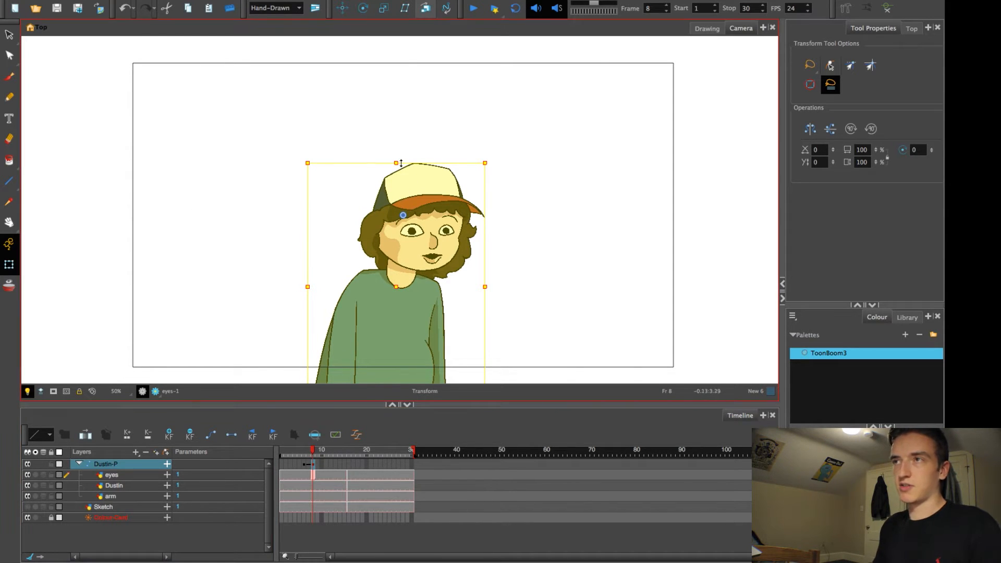
Step: Move the peg's pivot to the base of the torso and slightly lower and skew the whole character at frame 8
{"action": "key", "text": "alt+3"}
{"action": "left_click_drag", "start_coordinate": [404, 215], "coordinate": [379, 378]}
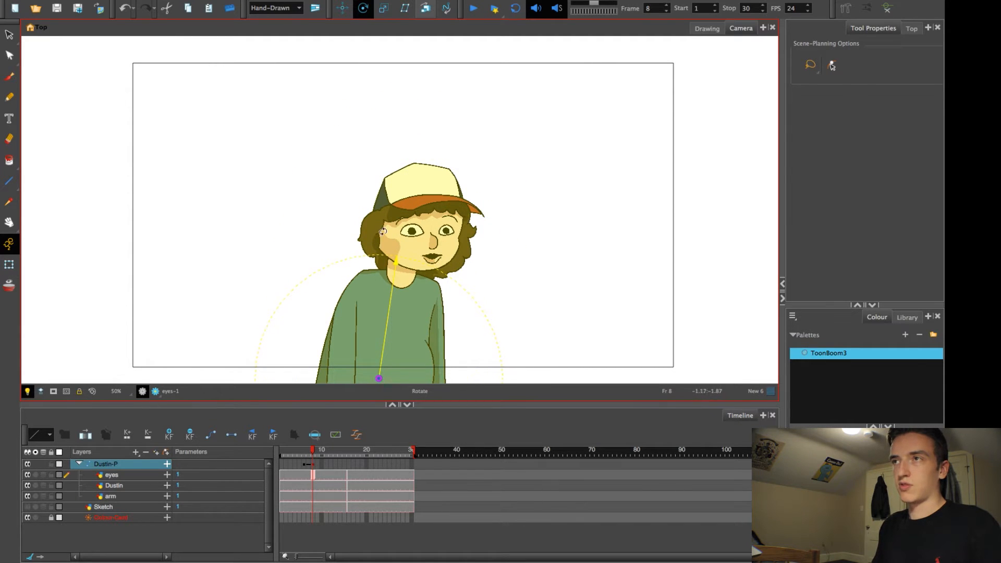
{"action": "left_click", "coordinate": [11, 265]}
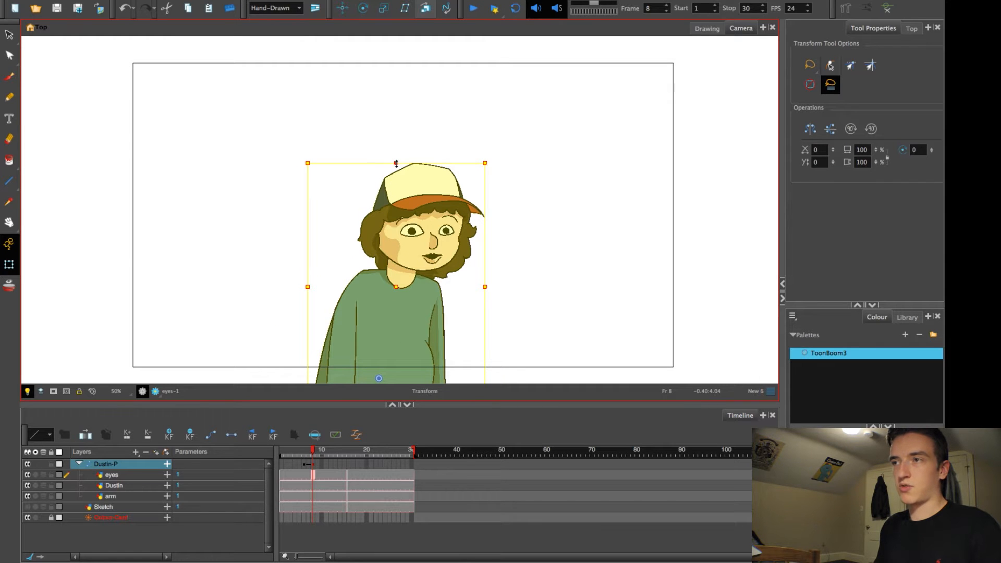
{"action": "left_click_drag", "start_coordinate": [396, 166], "coordinate": [410, 169]}
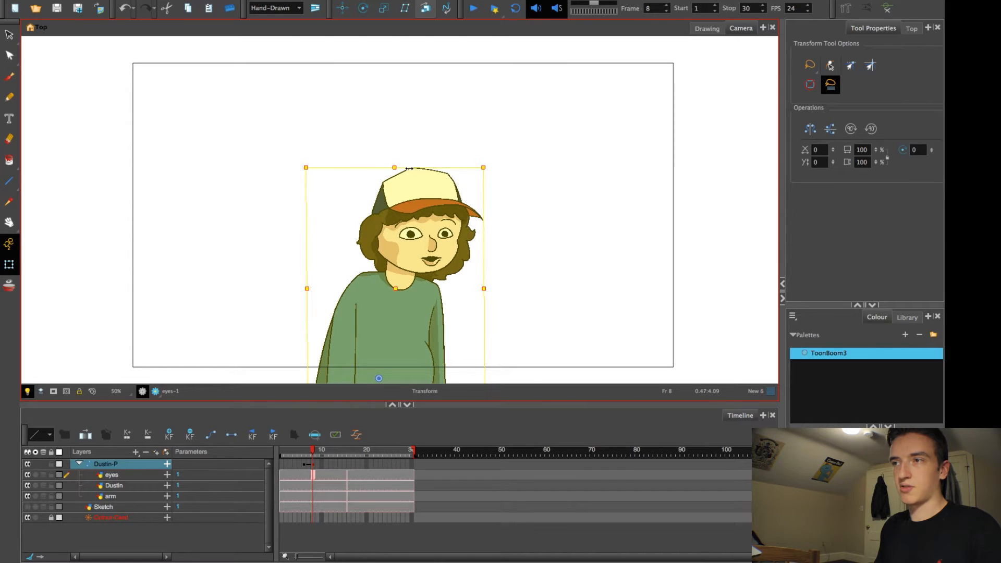
Step: Shift the peg's two keyframes to frames 8 and 10 and add a keyframe at frame 15
{"action": "mouse_move", "coordinate": [313, 452]}
{"action": "left_mouse_down"}
{"action": "mouse_move", "coordinate": [301, 454]}
{"action": "mouse_move", "coordinate": [346, 454]}
{"action": "left_mouse_up"}
{"action": "left_click", "coordinate": [309, 464]}
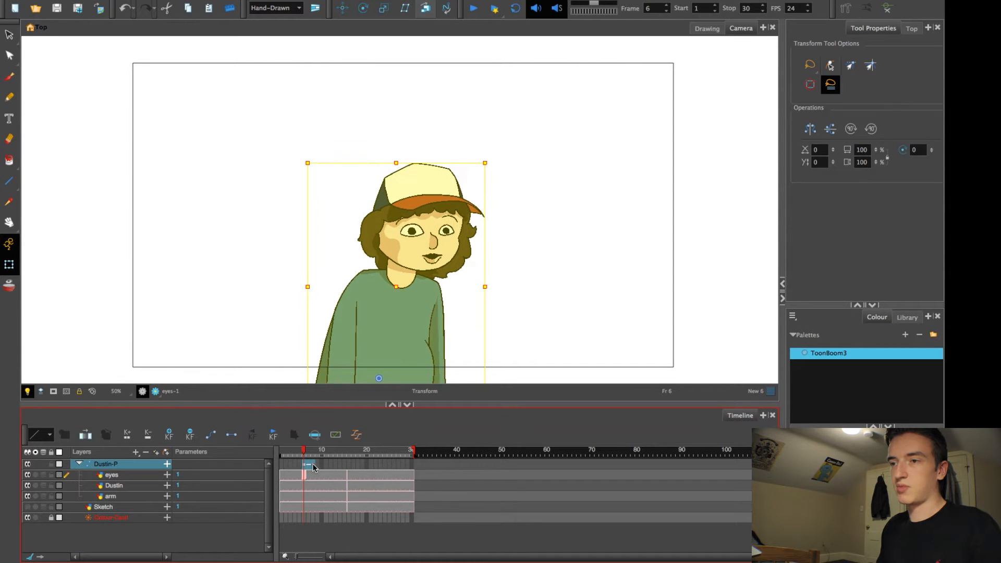
{"action": "left_click_drag", "start_coordinate": [311, 469], "coordinate": [320, 467]}
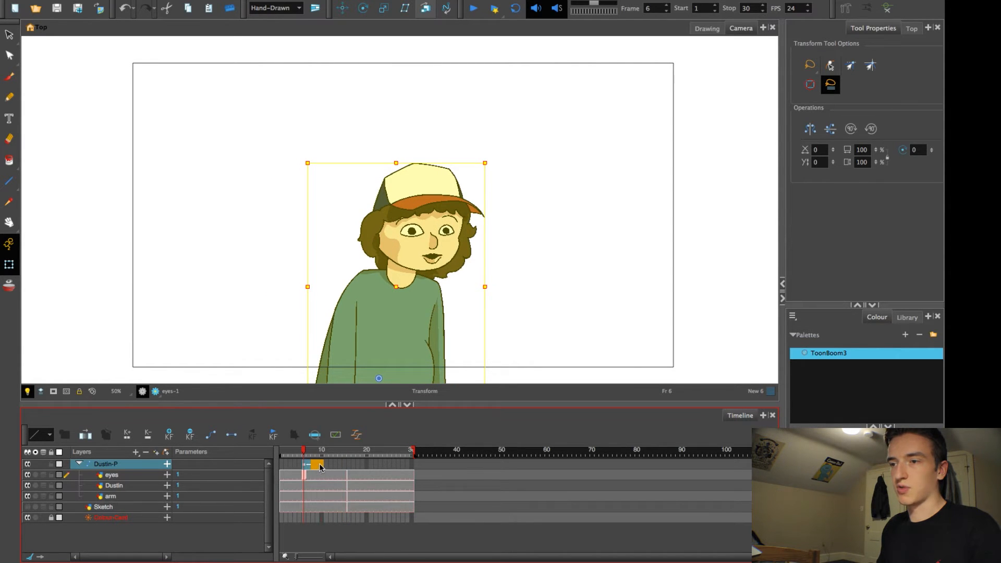
{"action": "left_click", "coordinate": [344, 467]}
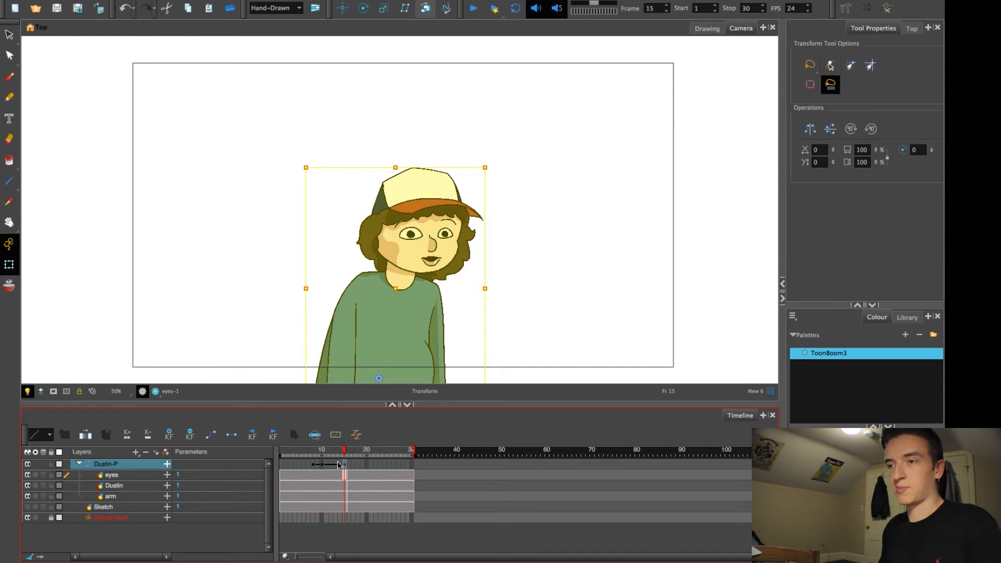
Step: Turn on onion skin for the Dustin layer and compare the poses at frames 15 and 16
{"action": "left_click", "coordinate": [42, 485]}
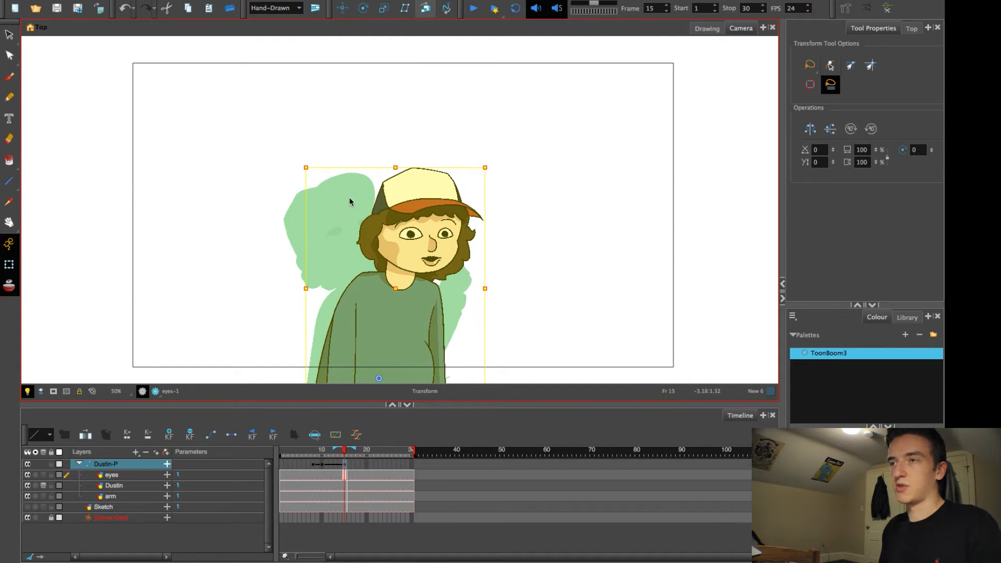
{"action": "left_click_drag", "start_coordinate": [436, 167], "coordinate": [415, 164]}
{"action": "key", "text": "super+z"}
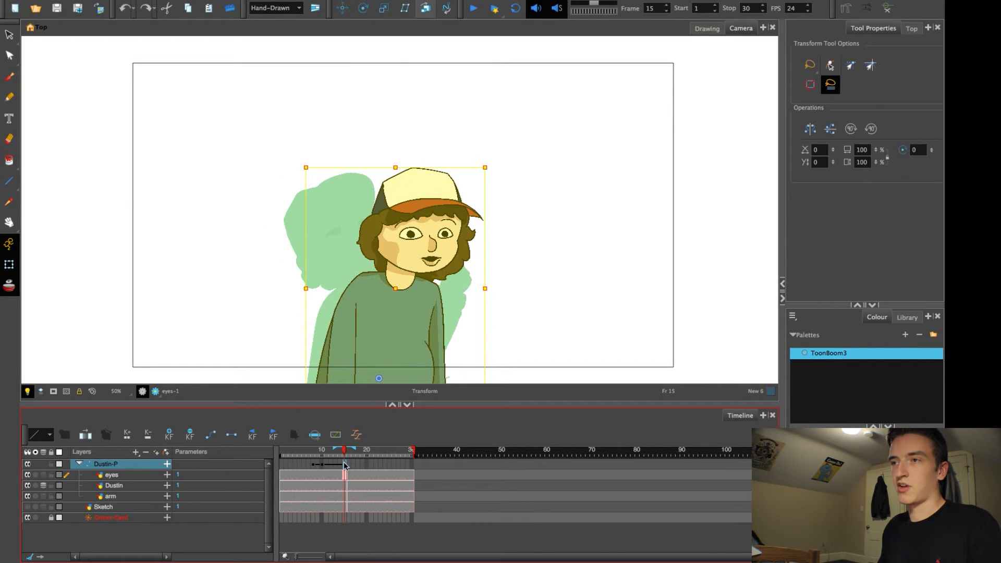
{"action": "left_click", "coordinate": [346, 464]}
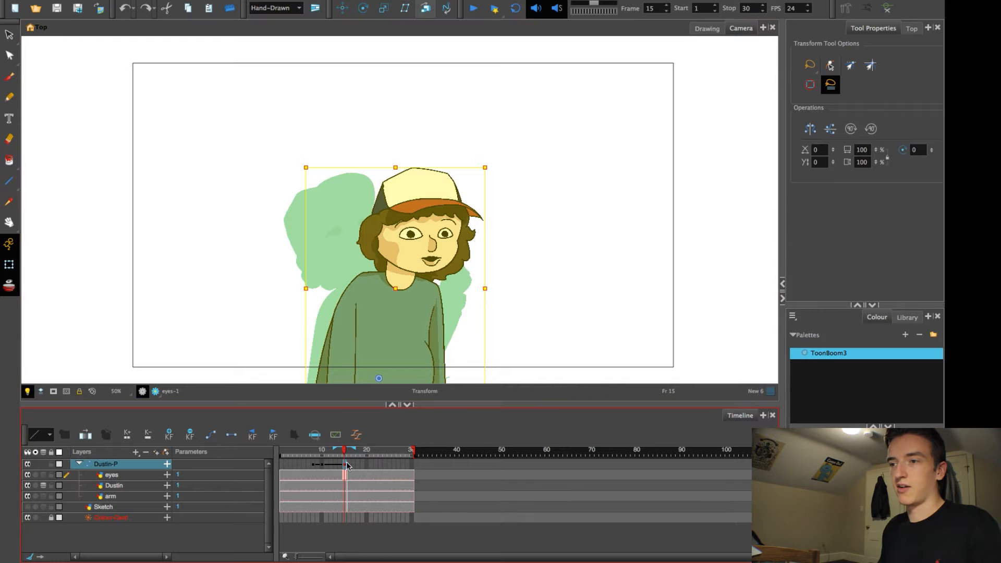
{"action": "left_click", "coordinate": [350, 473]}
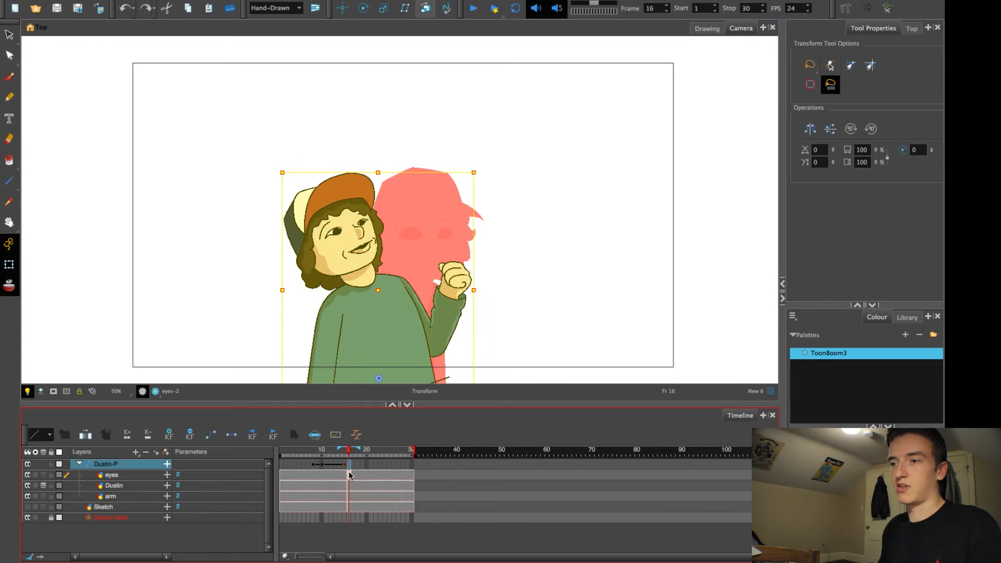
{"action": "left_click", "coordinate": [346, 473]}
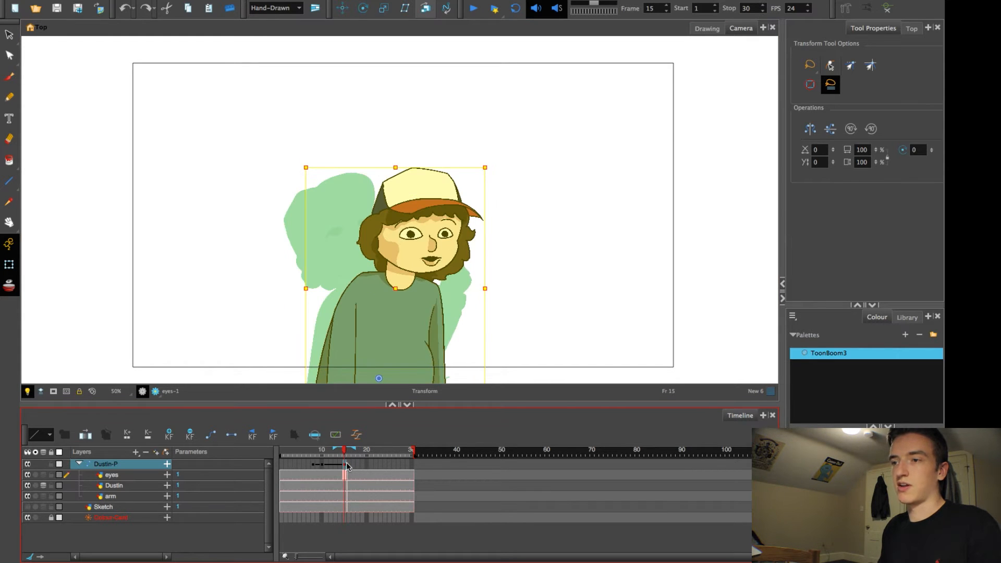
{"action": "left_click", "coordinate": [409, 179]}
{"action": "left_click_drag", "start_coordinate": [411, 168], "coordinate": [397, 175]}
{"action": "key", "text": "ctrl+z"}
Step: Add a Dustin-P keyframe at frame 16 and rotate the front-facing pose counterclockwise at frame 15, towards the second pose
{"action": "left_click", "coordinate": [349, 466]}
{"action": "left_click", "coordinate": [348, 462]}
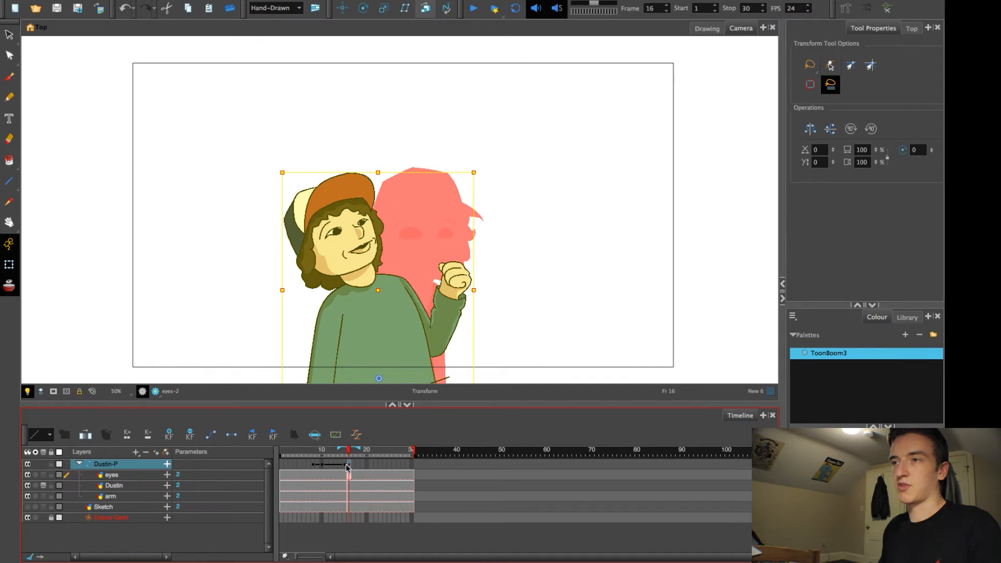
{"action": "left_click", "coordinate": [344, 465]}
{"action": "mouse_move", "coordinate": [427, 168]}
{"action": "left_mouse_down"}
{"action": "mouse_move", "coordinate": [354, 152]}
{"action": "mouse_move", "coordinate": [381, 156]}
{"action": "left_mouse_up"}
{"action": "key", "text": "ctrl+z"}
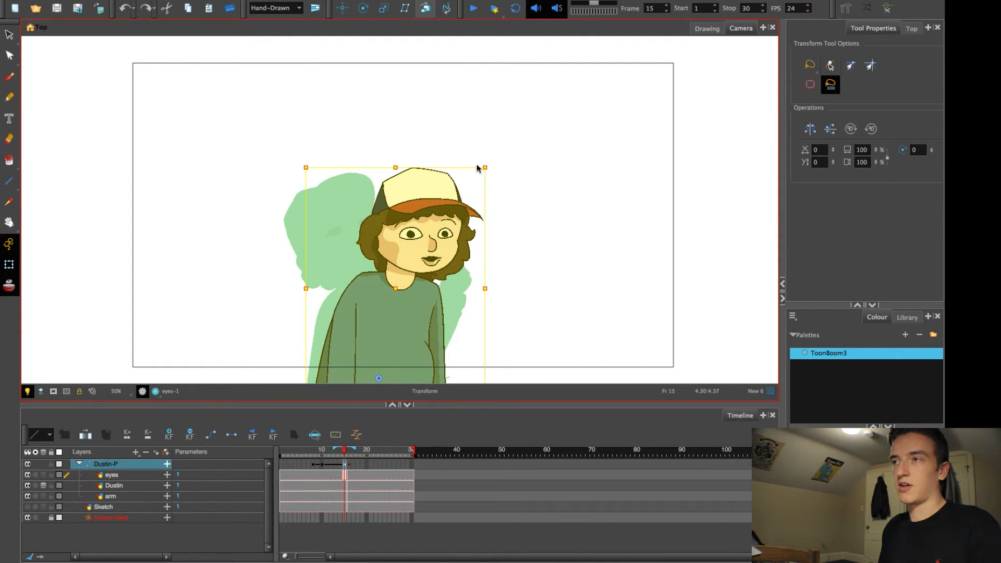
{"action": "mouse_move", "coordinate": [491, 163]}
{"action": "left_mouse_down"}
{"action": "mouse_move", "coordinate": [464, 154]}
{"action": "mouse_move", "coordinate": [373, 163]}
{"action": "left_mouse_up"}
{"action": "mouse_move", "coordinate": [343, 452]}
{"action": "left_mouse_down"}
{"action": "mouse_move", "coordinate": [315, 453]}
{"action": "mouse_move", "coordinate": [359, 452]}
{"action": "mouse_move", "coordinate": [320, 453]}
{"action": "mouse_move", "coordinate": [349, 465]}
{"action": "left_mouse_up"}
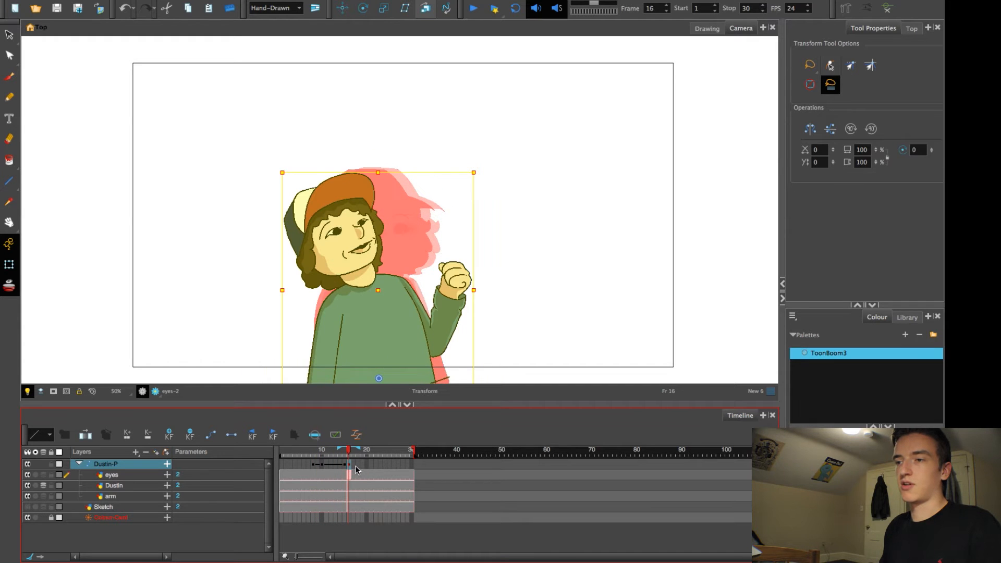
Step: Add Dustin-P keyframes at frames 20 and 18, rotate the character slightly counterclockwise at frame 18, and play the animation
{"action": "left_click", "coordinate": [359, 476]}
{"action": "left_click", "coordinate": [364, 465]}
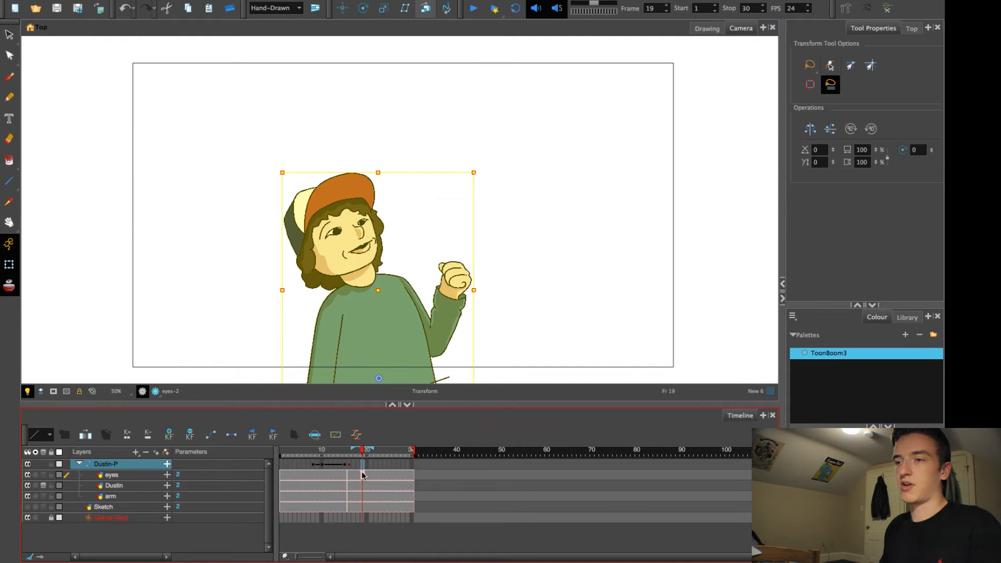
{"action": "left_click", "coordinate": [363, 473]}
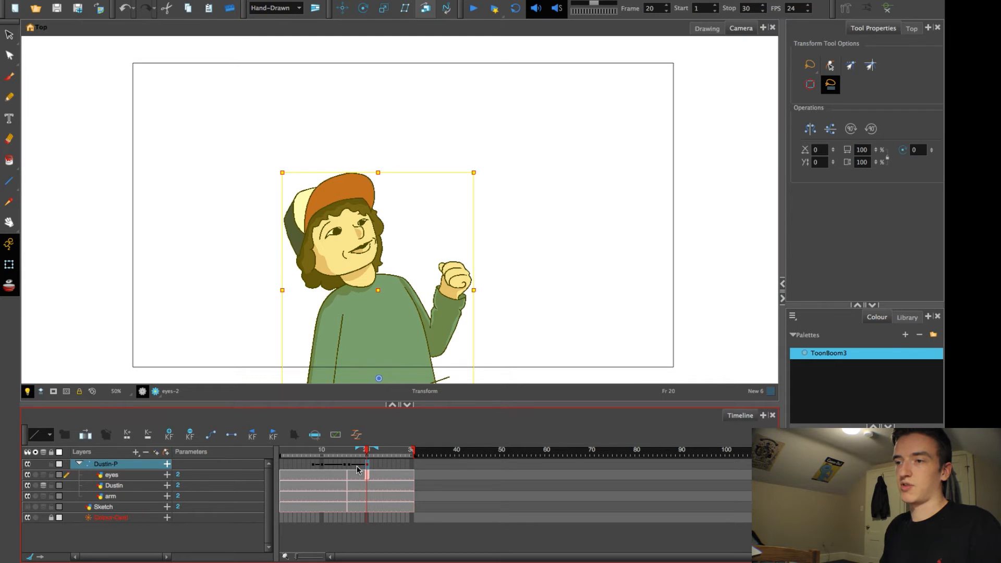
{"action": "left_click", "coordinate": [358, 473]}
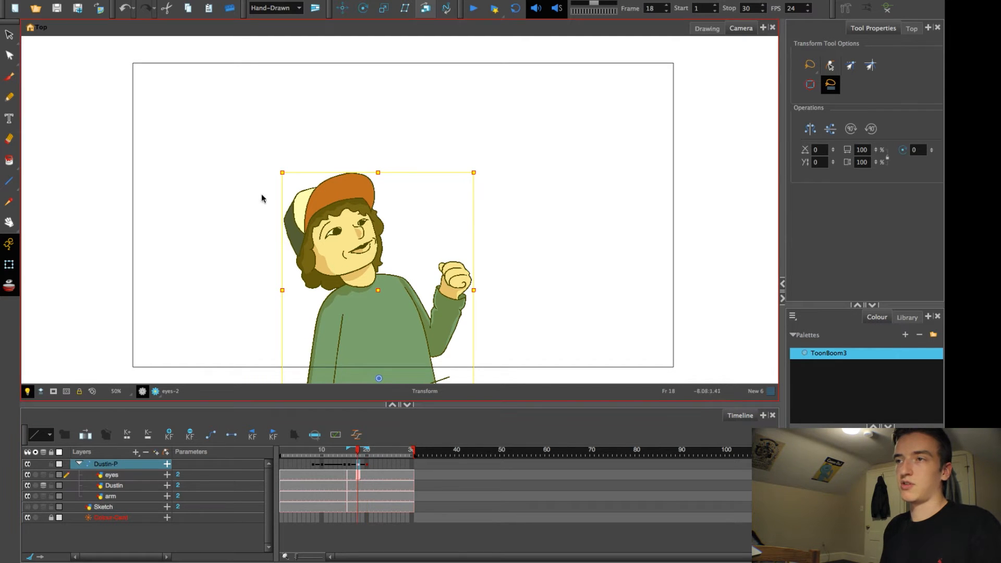
{"action": "left_click_drag", "start_coordinate": [416, 173], "coordinate": [407, 173]}
{"action": "left_click_drag", "start_coordinate": [473, 170], "coordinate": [467, 167]}
{"action": "left_click", "coordinate": [358, 459]}
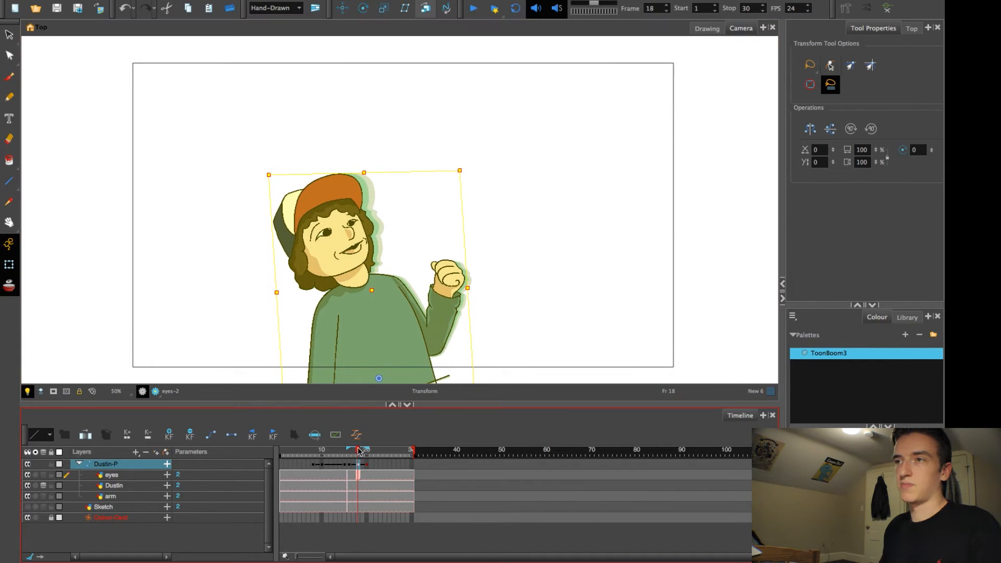
{"action": "mouse_move", "coordinate": [359, 451]}
{"action": "left_mouse_down"}
{"action": "mouse_move", "coordinate": [308, 452]}
{"action": "mouse_move", "coordinate": [367, 450]}
{"action": "mouse_move", "coordinate": [304, 451]}
{"action": "left_mouse_up"}
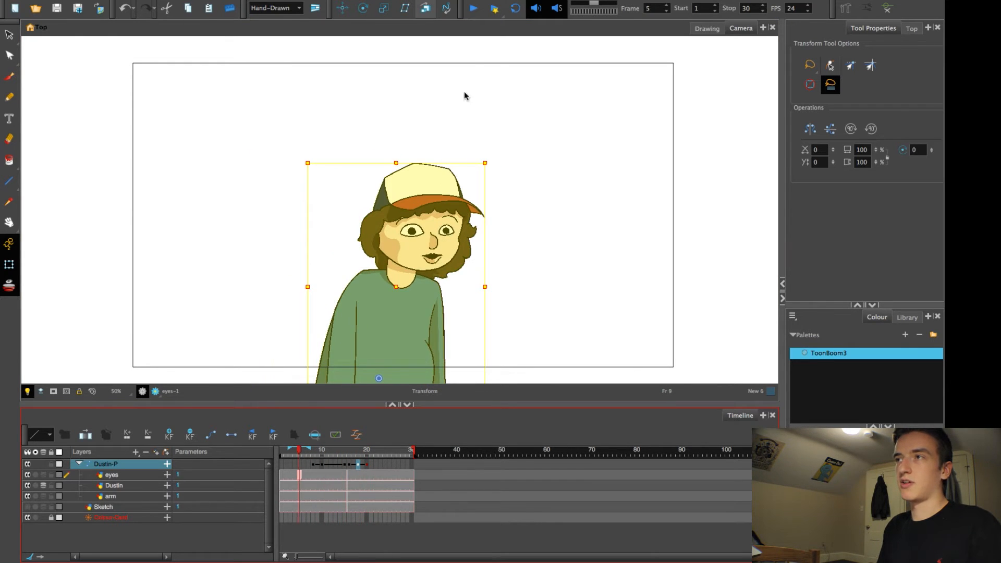
{"action": "left_click", "coordinate": [475, 12]}
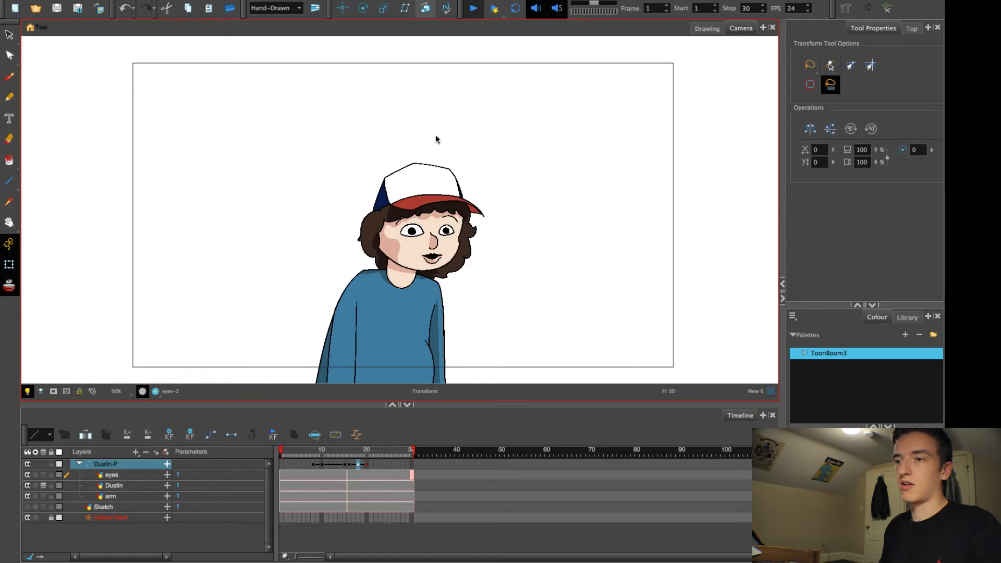
Step: Shift the first two Dustin-P keyframes to frames 10 and 12 and play the animation
{"action": "left_click", "coordinate": [315, 465]}
{"action": "mouse_move", "coordinate": [322, 468]}
{"action": "left_mouse_down"}
{"action": "mouse_move", "coordinate": [304, 453]}
{"action": "mouse_move", "coordinate": [380, 453]}
{"action": "mouse_move", "coordinate": [285, 453]}
{"action": "left_mouse_up"}
{"action": "left_click", "coordinate": [327, 455]}
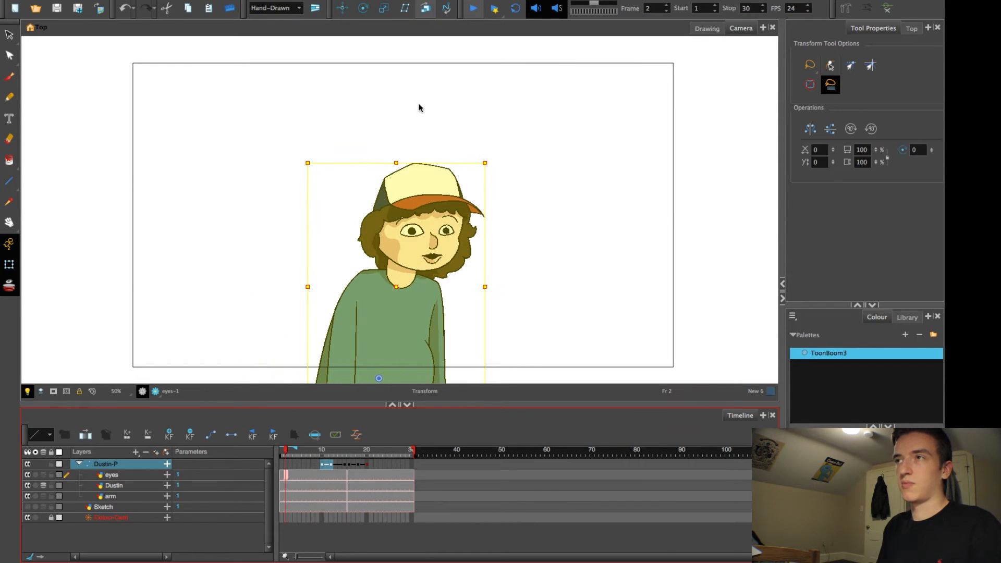
{"action": "left_click", "coordinate": [473, 8]}
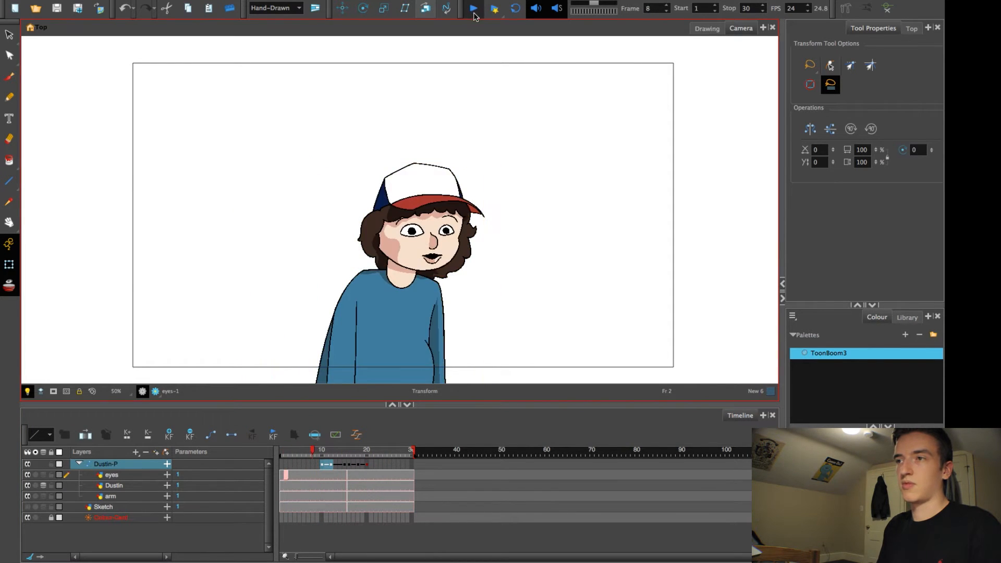
Step: Check the poses around frames 12 and 13 and stretch the character slightly taller at frame 15
{"action": "left_click", "coordinate": [336, 454]}
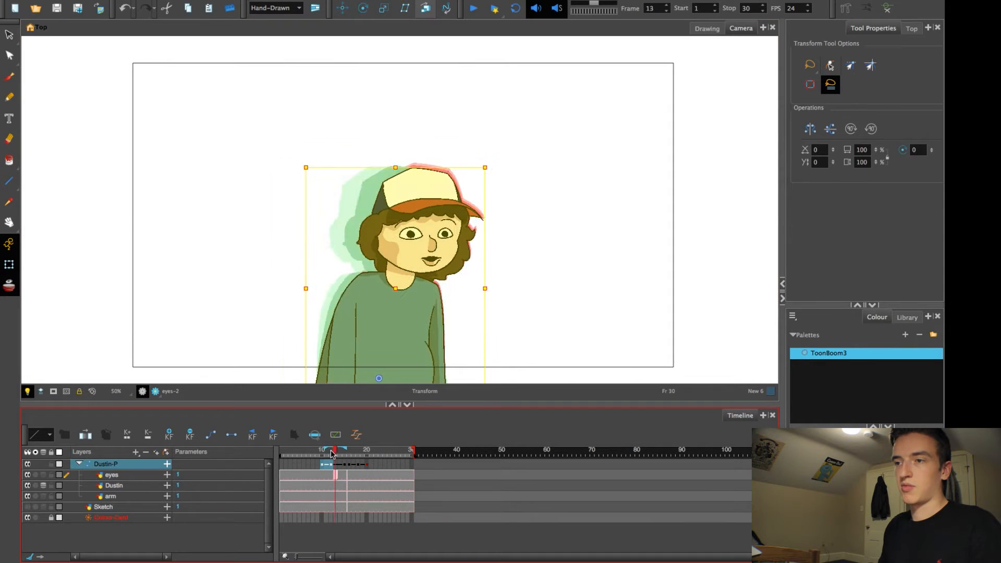
{"action": "left_click", "coordinate": [338, 475]}
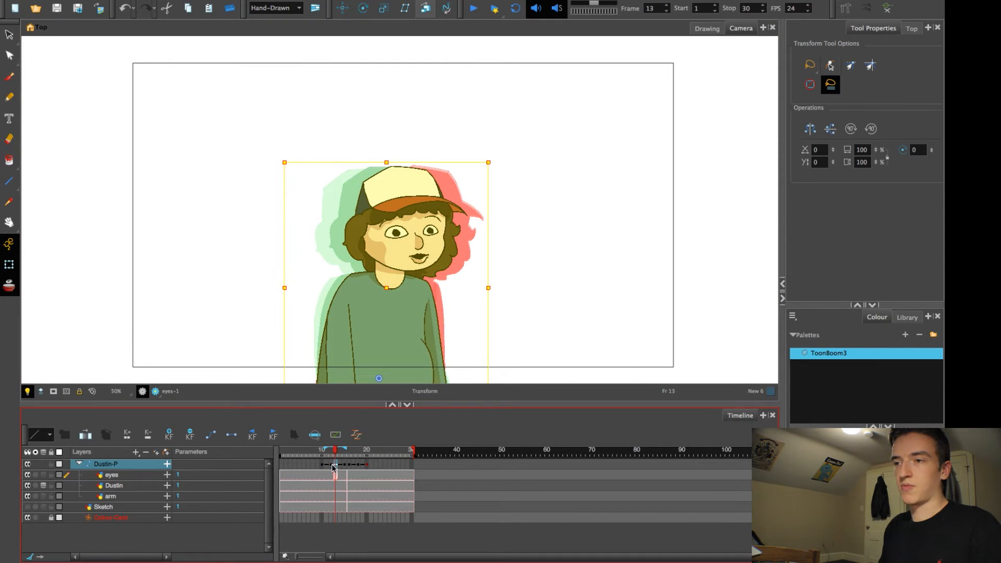
{"action": "key", "text": "comma"}
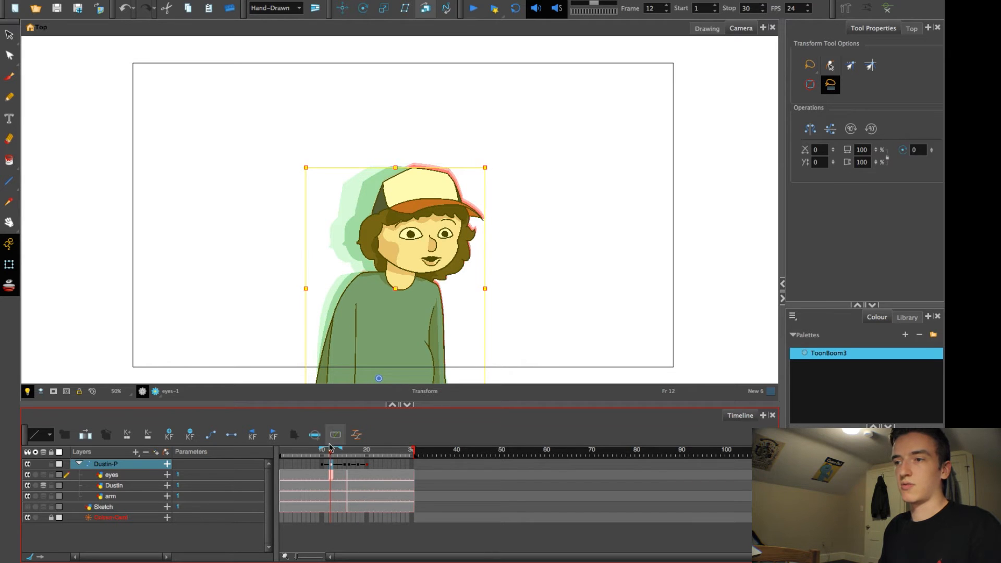
{"action": "left_click", "coordinate": [351, 452]}
{"action": "left_click_drag", "start_coordinate": [351, 453], "coordinate": [345, 454]}
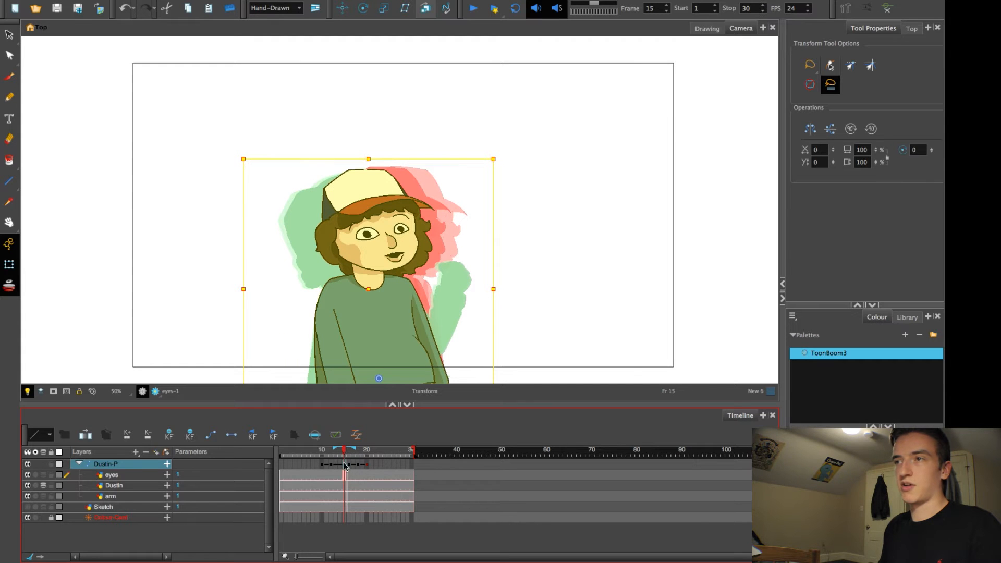
{"action": "left_click_drag", "start_coordinate": [369, 157], "coordinate": [365, 151]}
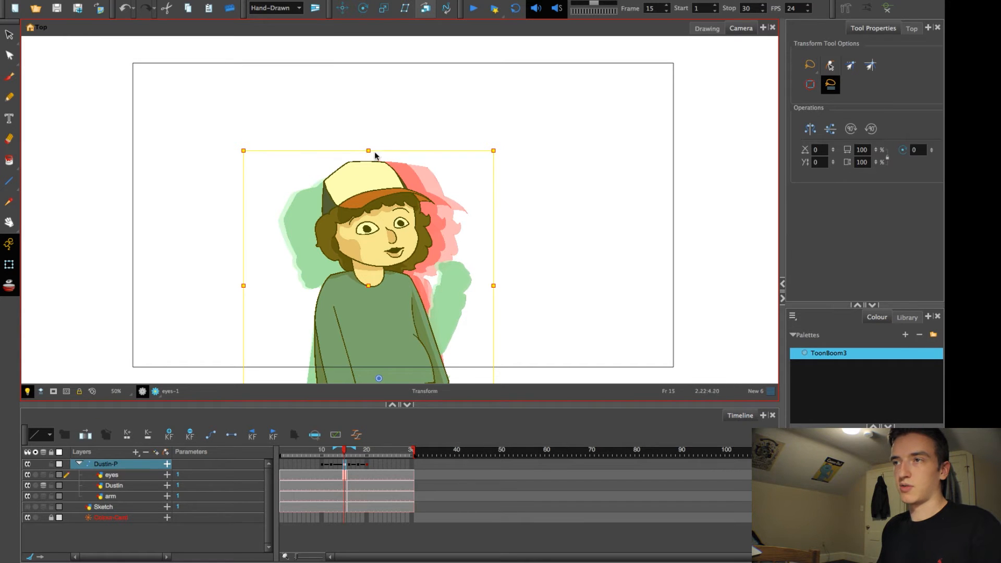
{"action": "left_click_drag", "start_coordinate": [369, 150], "coordinate": [369, 148]}
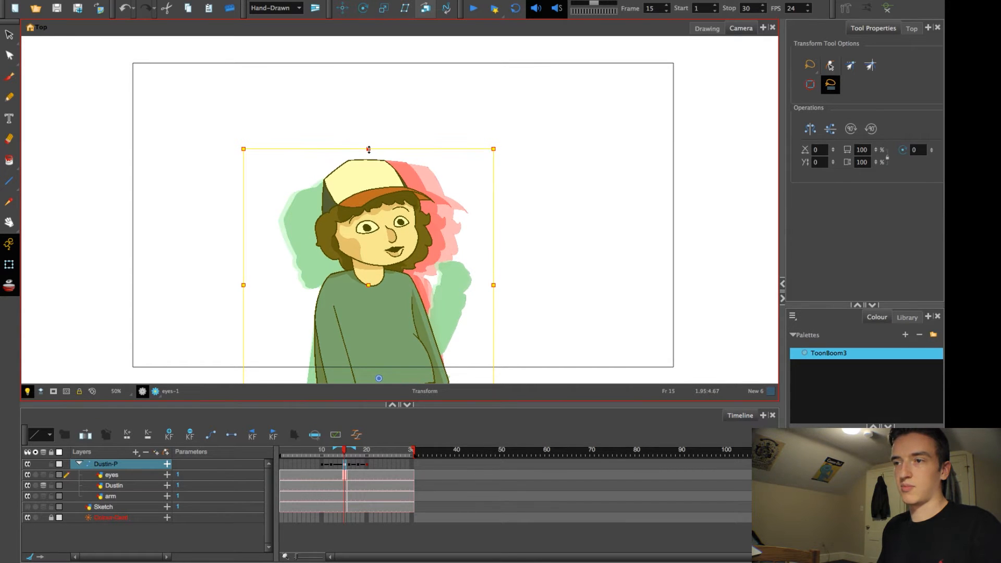
Step: Stretch the character slightly taller at frame 16 and a touch at frame 18, and play the animation
{"action": "mouse_move", "coordinate": [342, 451]}
{"action": "left_mouse_down"}
{"action": "mouse_move", "coordinate": [358, 452]}
{"action": "mouse_move", "coordinate": [348, 451]}
{"action": "left_mouse_up"}
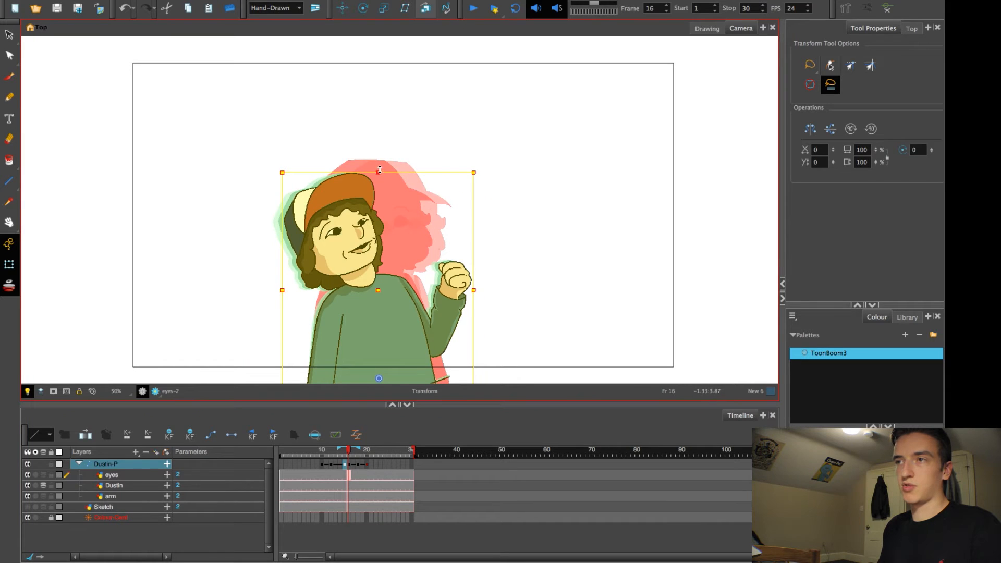
{"action": "left_click_drag", "start_coordinate": [379, 170], "coordinate": [379, 163]}
{"action": "left_click", "coordinate": [348, 452]}
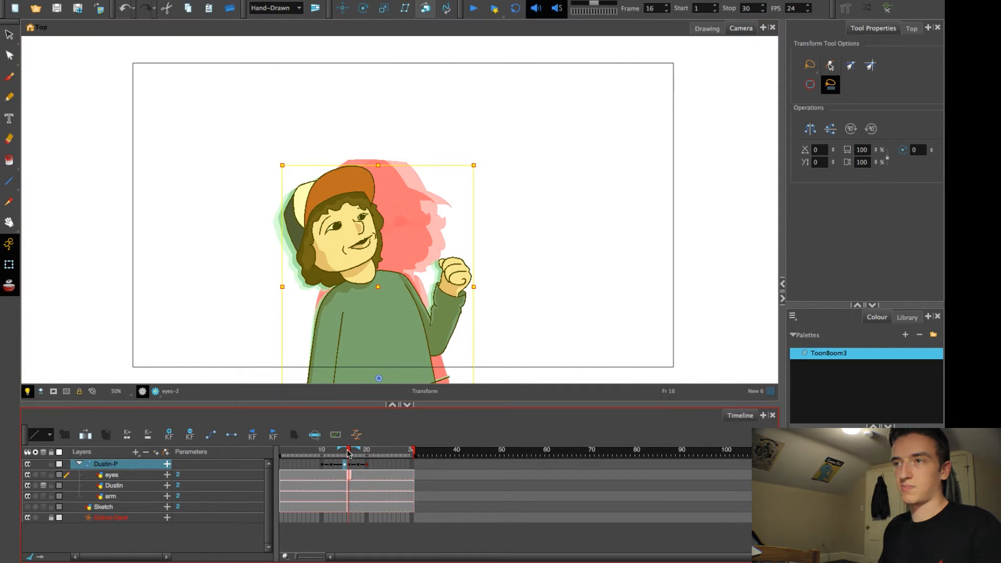
{"action": "mouse_move", "coordinate": [350, 452]}
{"action": "left_mouse_down"}
{"action": "mouse_move", "coordinate": [366, 453]}
{"action": "mouse_move", "coordinate": [358, 453]}
{"action": "left_mouse_up"}
{"action": "left_click", "coordinate": [362, 163]}
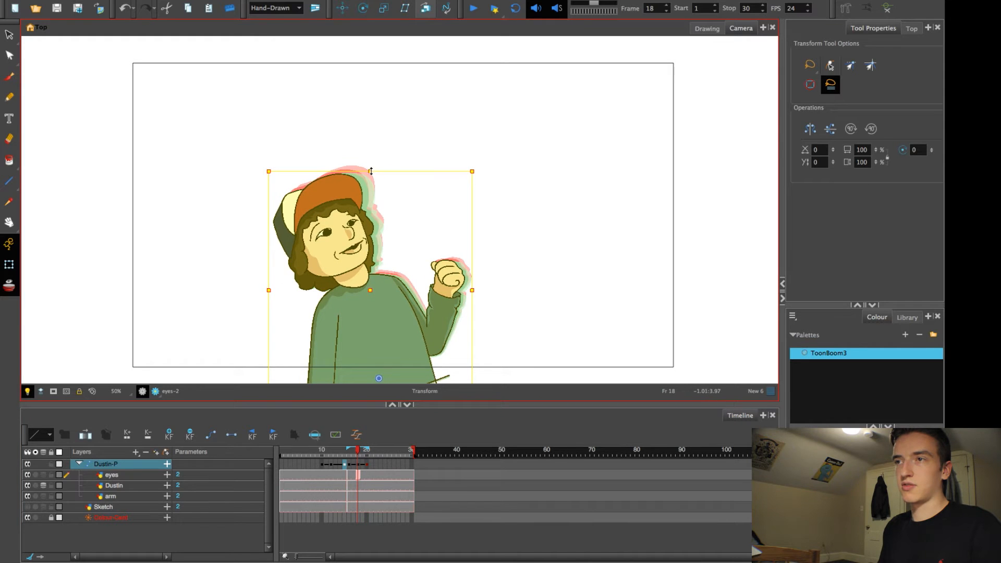
{"action": "left_click_drag", "start_coordinate": [371, 171], "coordinate": [371, 169]}
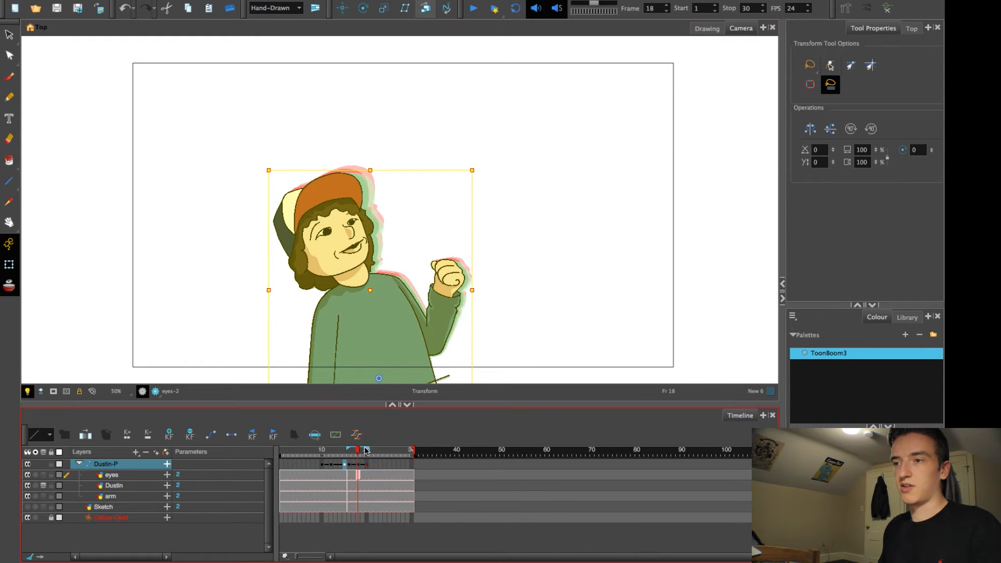
{"action": "left_click_drag", "start_coordinate": [358, 452], "coordinate": [308, 457]}
{"action": "left_click", "coordinate": [474, 11]}
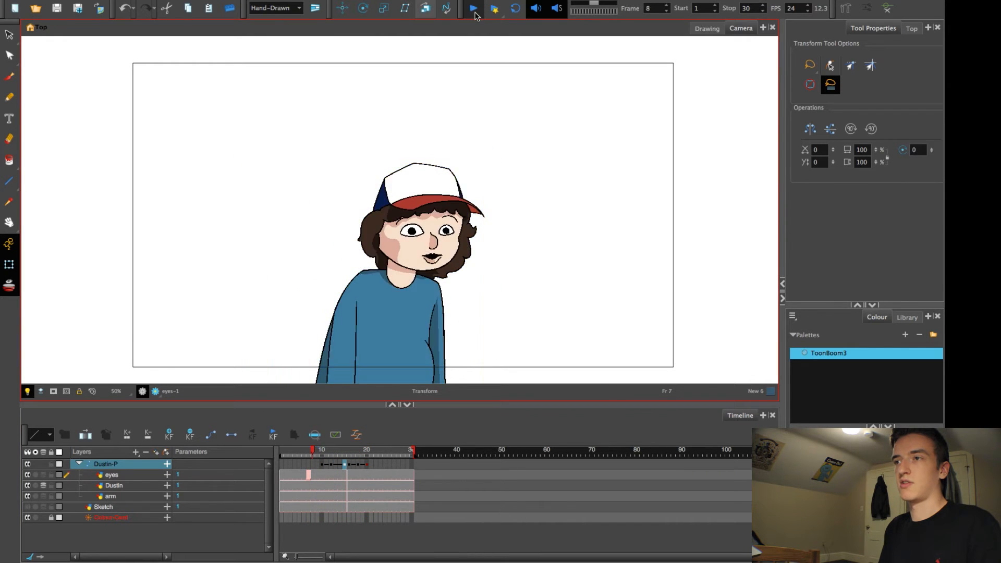
Step: Open the multiple-parameter ease for the frame 12 keyframe and set its left time ratio to about 50.4 and left value ratio to 48.7
{"action": "left_click_drag", "start_coordinate": [358, 453], "coordinate": [330, 472]}
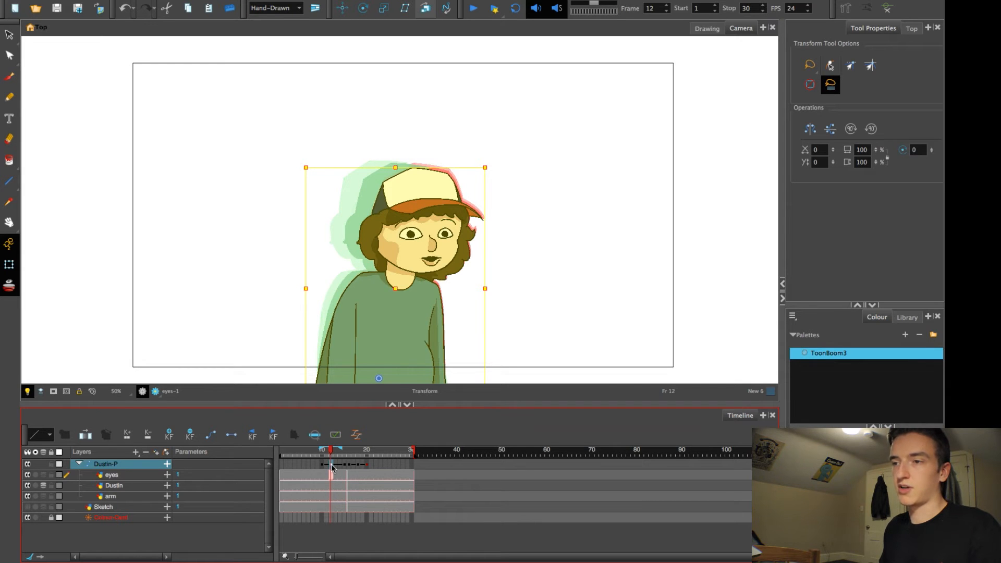
{"action": "right_click", "coordinate": [331, 464]}
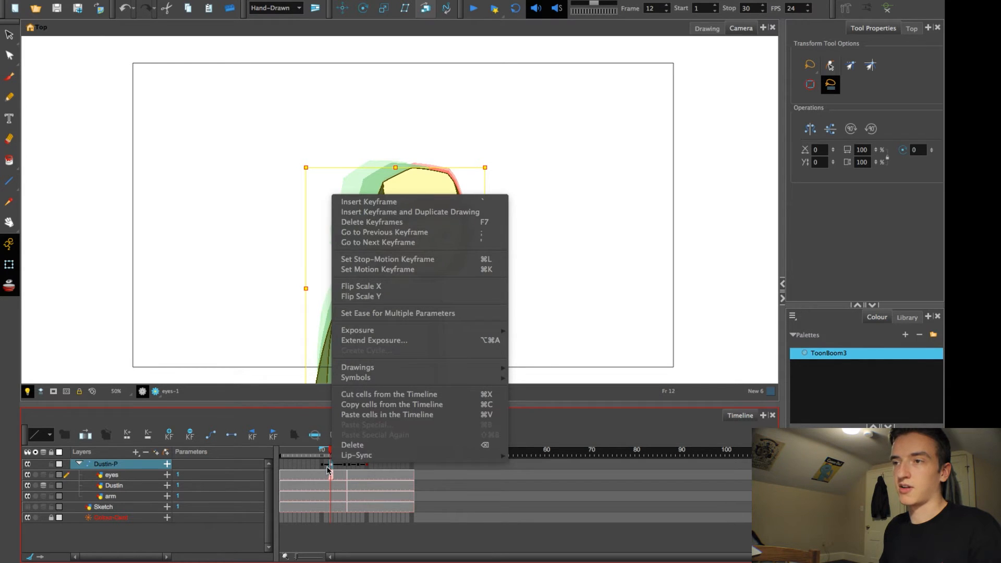
{"action": "left_click", "coordinate": [419, 315]}
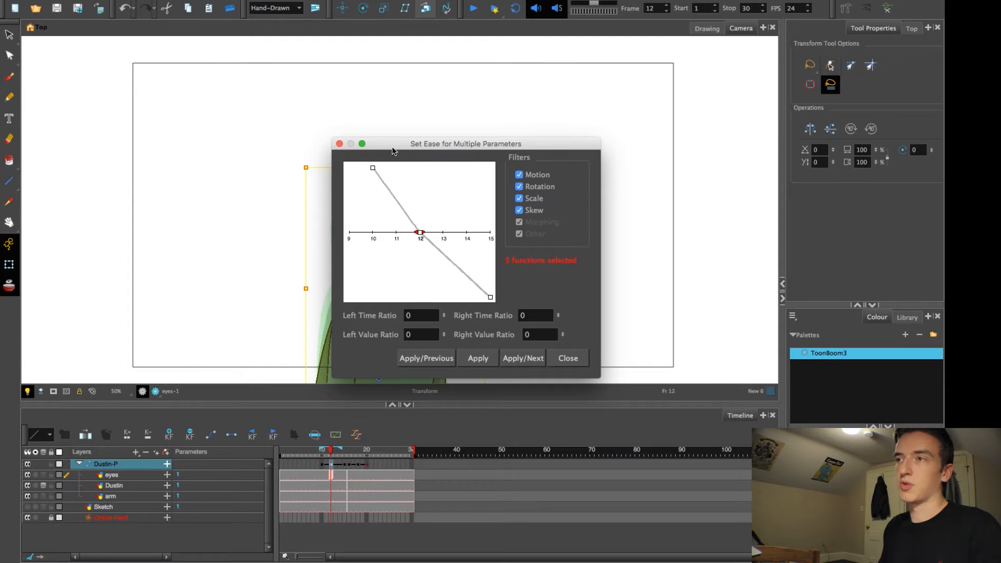
{"action": "left_click_drag", "start_coordinate": [395, 149], "coordinate": [560, 193]}
{"action": "left_click_drag", "start_coordinate": [564, 193], "coordinate": [558, 137]}
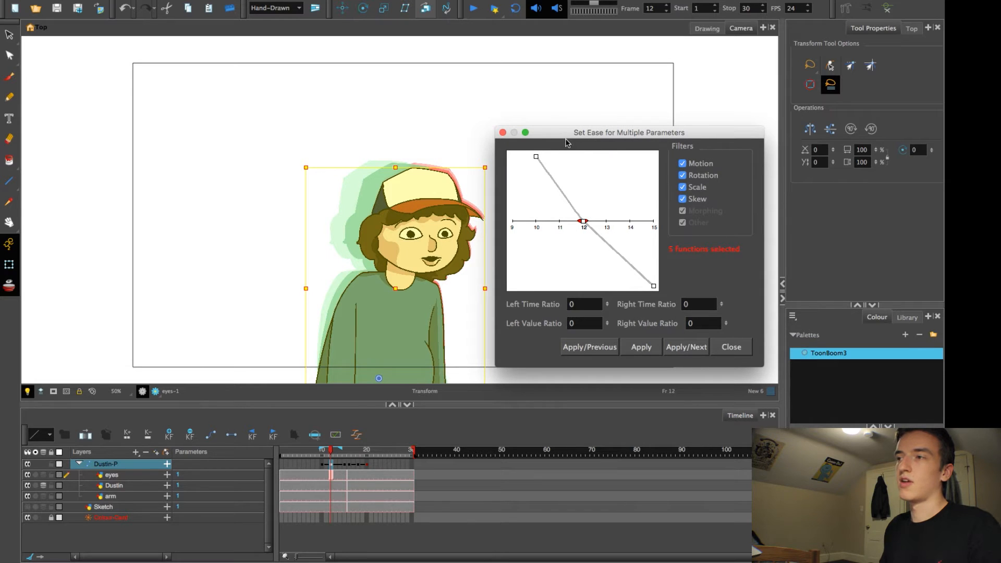
{"action": "left_click_drag", "start_coordinate": [580, 224], "coordinate": [536, 213]}
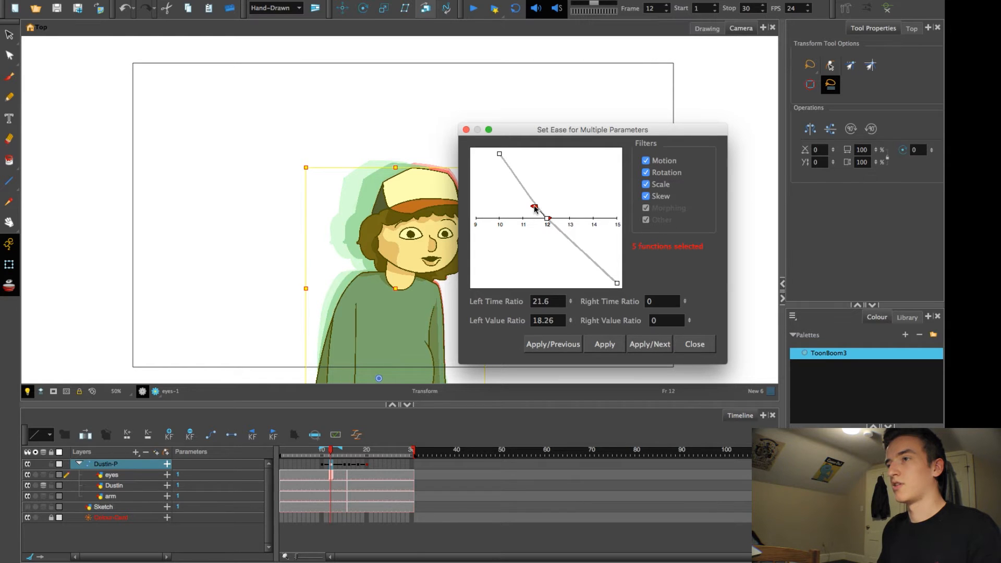
{"action": "left_click_drag", "start_coordinate": [535, 209], "coordinate": [523, 189]}
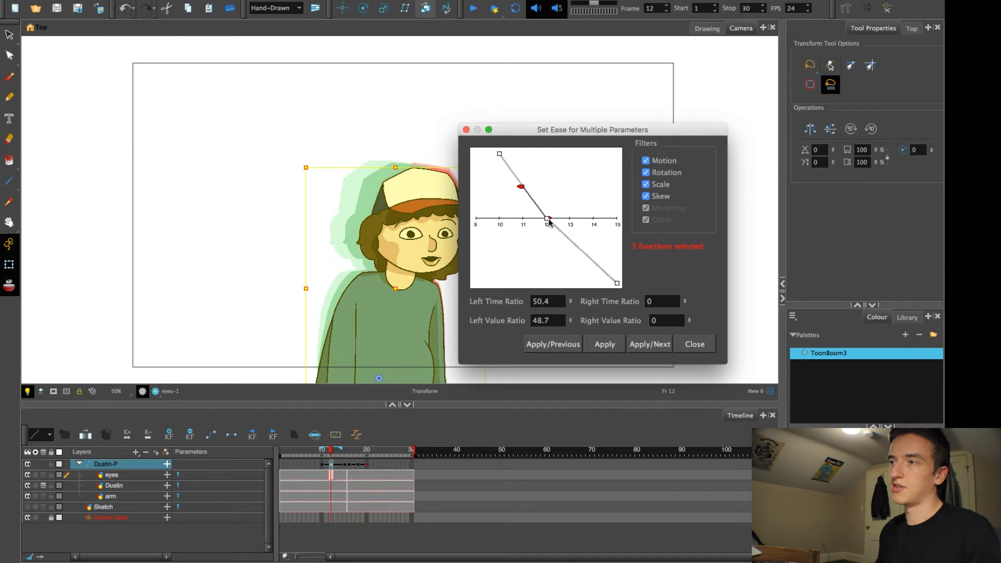
Step: Set the frame 12 ease's right time ratio to about 14.4 and right value ratio to 80.87, and apply it
{"action": "left_click_drag", "start_coordinate": [549, 219], "coordinate": [568, 268]}
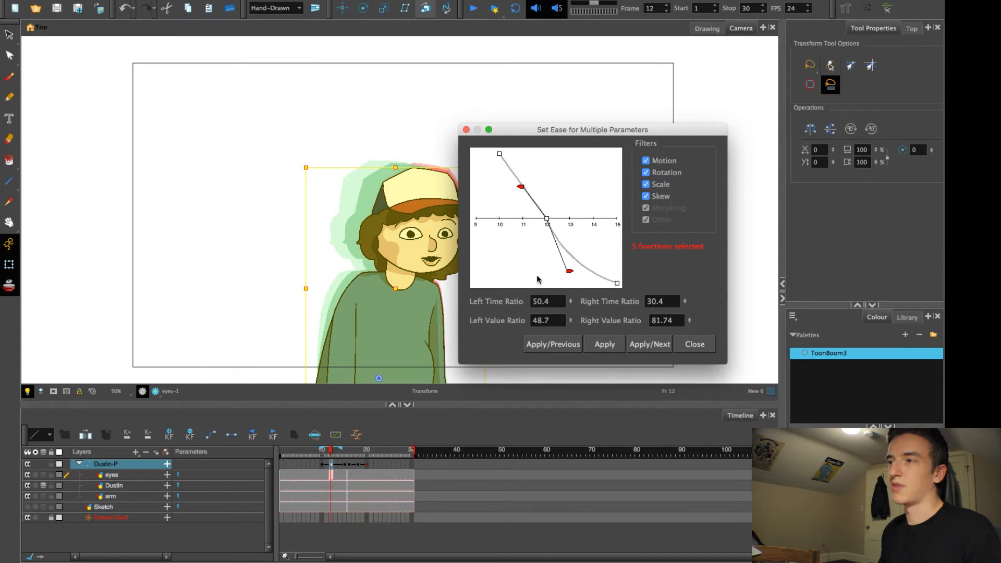
{"action": "mouse_move", "coordinate": [568, 272]}
{"action": "left_mouse_down"}
{"action": "mouse_move", "coordinate": [585, 224]}
{"action": "mouse_move", "coordinate": [556, 275]}
{"action": "mouse_move", "coordinate": [563, 249]}
{"action": "mouse_move", "coordinate": [592, 228]}
{"action": "mouse_move", "coordinate": [587, 261]}
{"action": "mouse_move", "coordinate": [586, 233]}
{"action": "mouse_move", "coordinate": [561, 269]}
{"action": "mouse_move", "coordinate": [584, 230]}
{"action": "mouse_move", "coordinate": [558, 271]}
{"action": "left_mouse_up"}
{"action": "left_click", "coordinate": [604, 344]}
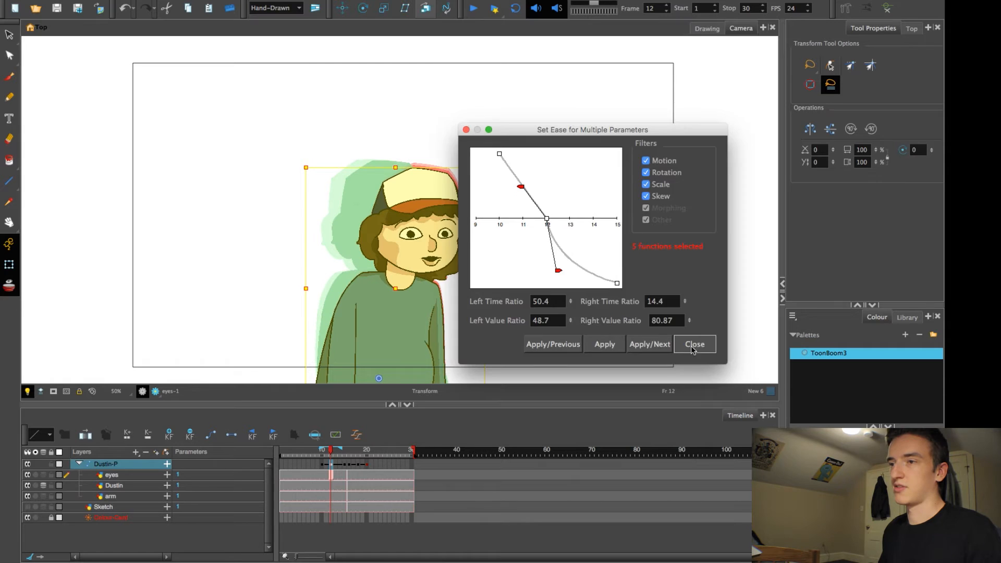
{"action": "left_click", "coordinate": [695, 345]}
Step: Readjust the frame 12 keyframe's right ease handle to a later time and smaller value change, apply it, and play the animation
{"action": "mouse_move", "coordinate": [330, 453]}
{"action": "left_mouse_down"}
{"action": "mouse_move", "coordinate": [352, 457]}
{"action": "mouse_move", "coordinate": [334, 457]}
{"action": "left_mouse_up"}
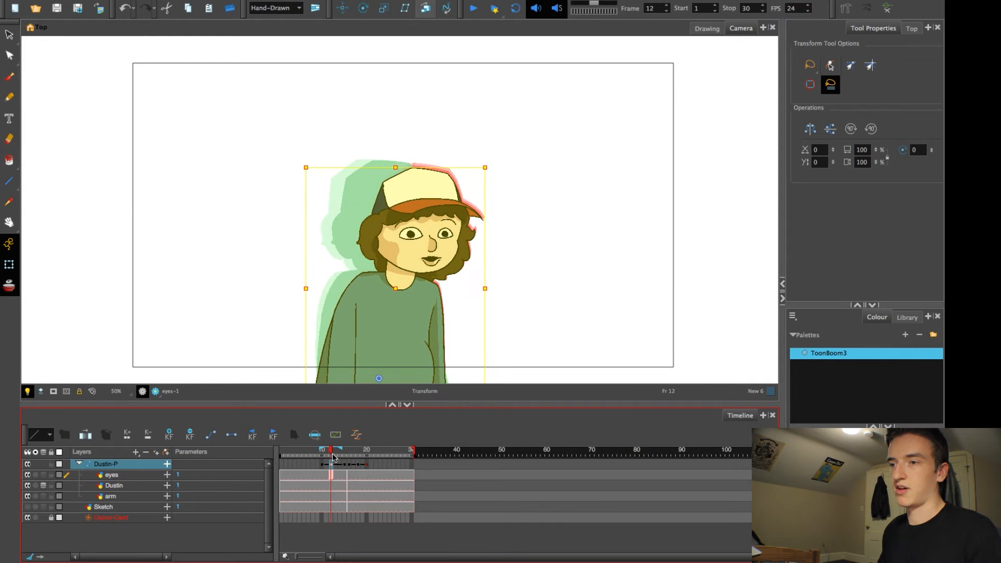
{"action": "right_click", "coordinate": [329, 467]}
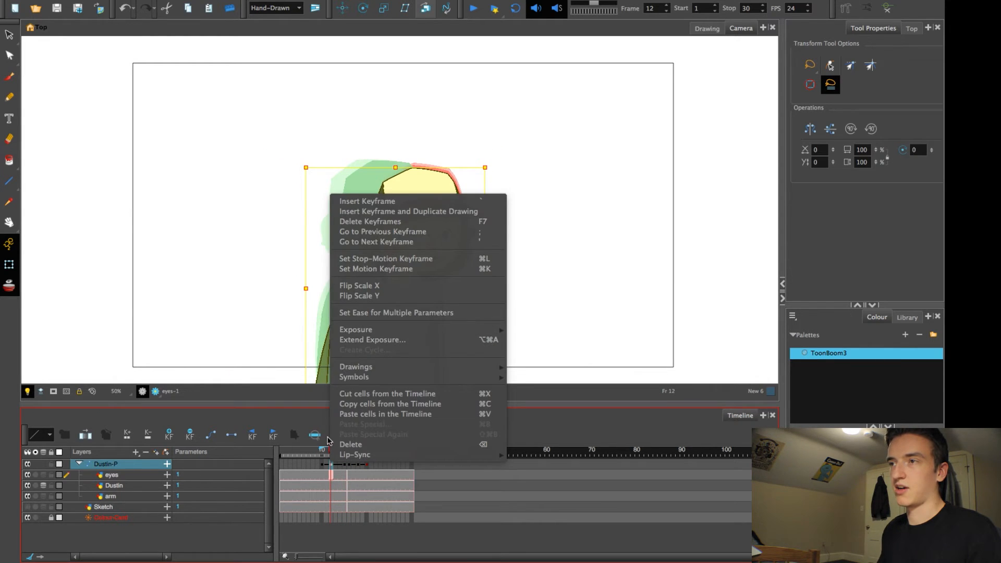
{"action": "left_click", "coordinate": [431, 313]}
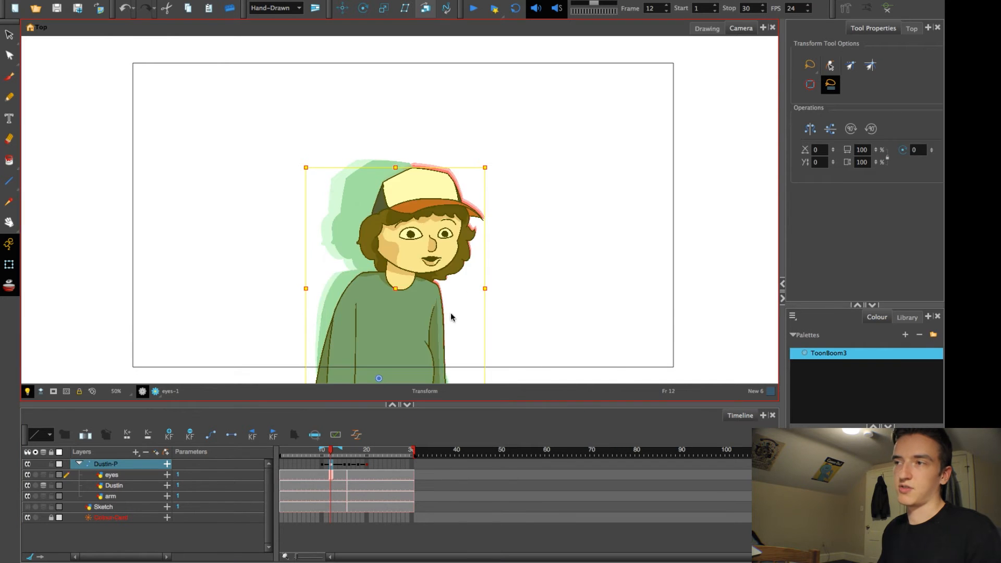
{"action": "left_click_drag", "start_coordinate": [429, 284], "coordinate": [472, 239]}
{"action": "left_click", "coordinate": [492, 361]}
{"action": "left_click", "coordinate": [568, 358]}
{"action": "left_click_drag", "start_coordinate": [308, 451], "coordinate": [373, 459]}
{"action": "left_click", "coordinate": [473, 8]}
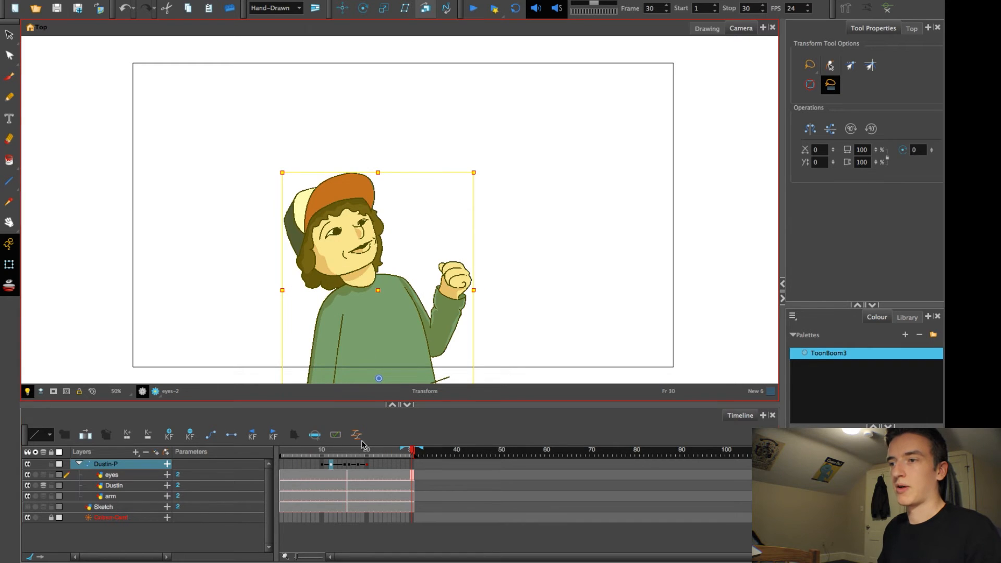
Step: Play the animation repeatedly to examine the timing and feel of the pose transition
{"action": "left_click_drag", "start_coordinate": [345, 451], "coordinate": [317, 451]}
{"action": "left_click", "coordinate": [474, 7]}
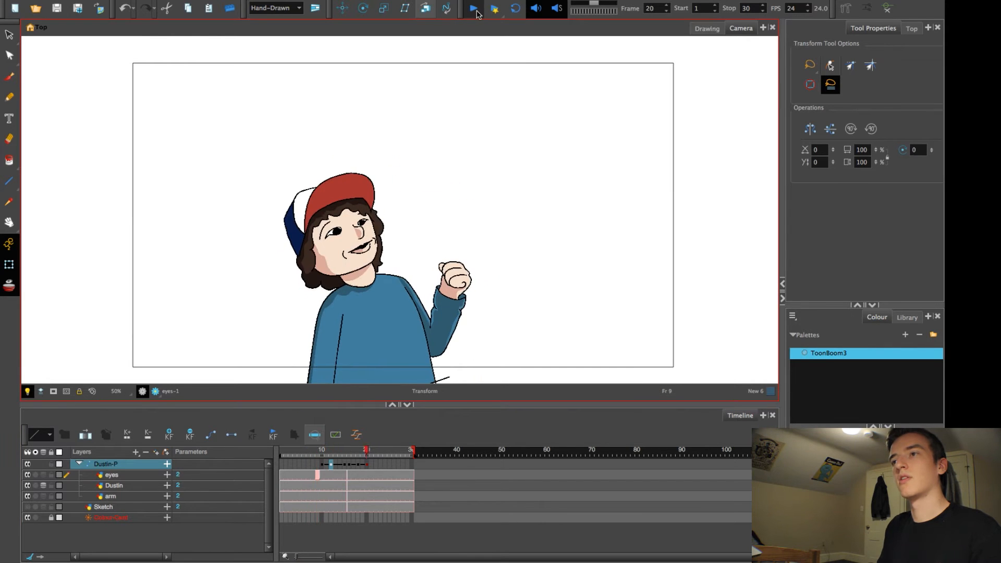
{"action": "left_click", "coordinate": [352, 474]}
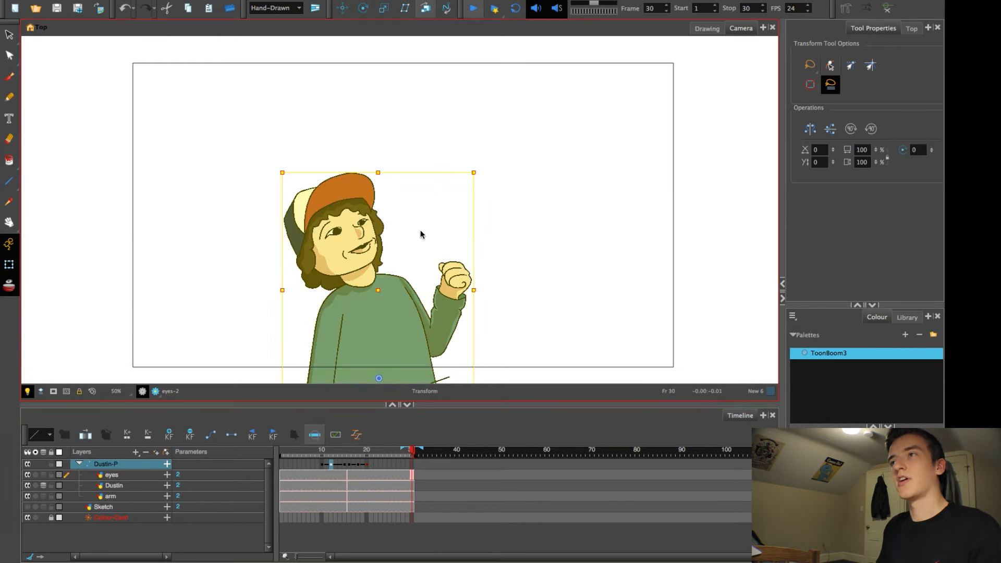
{"action": "left_click", "coordinate": [474, 10]}
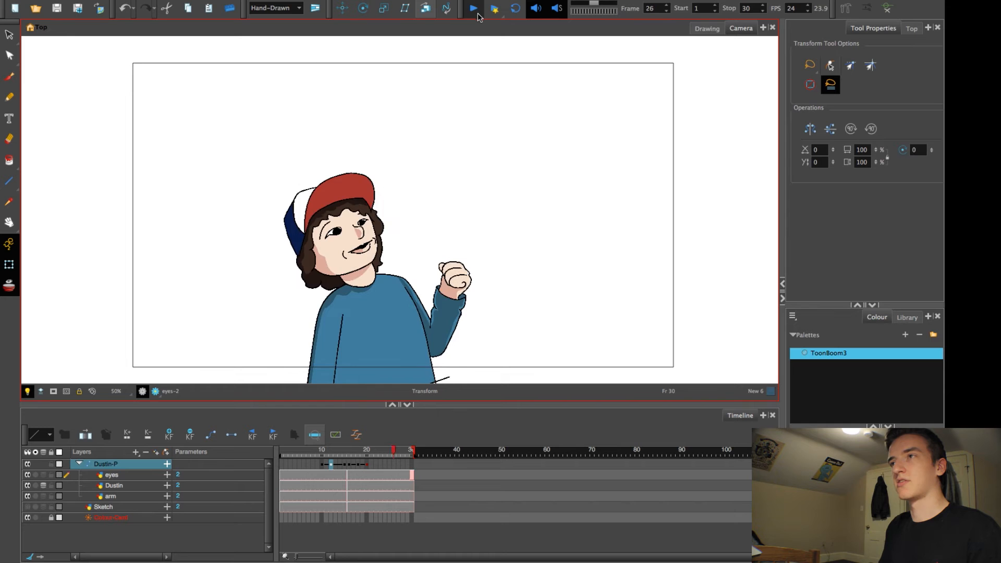
{"action": "left_click", "coordinate": [473, 11]}
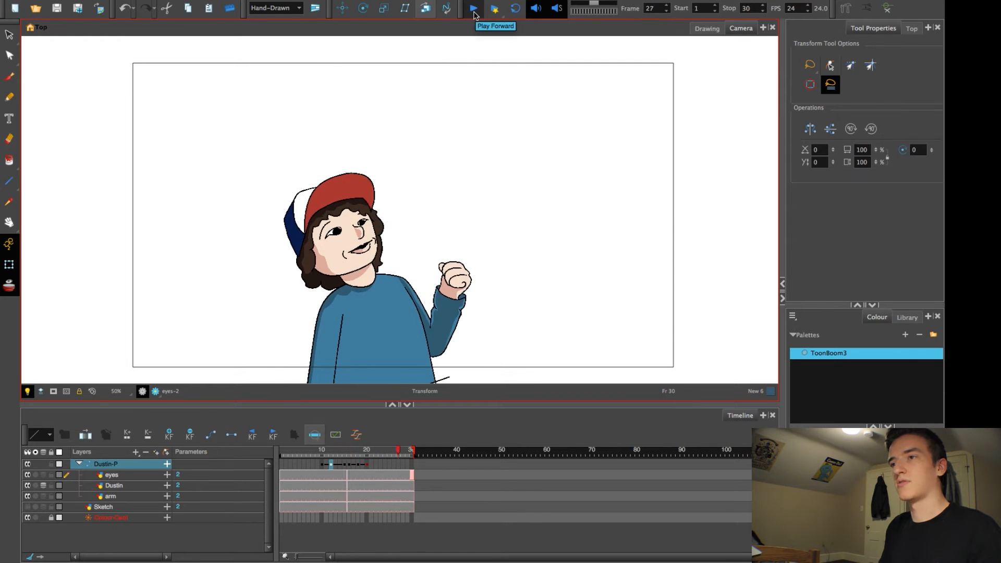
{"action": "left_click", "coordinate": [474, 10]}
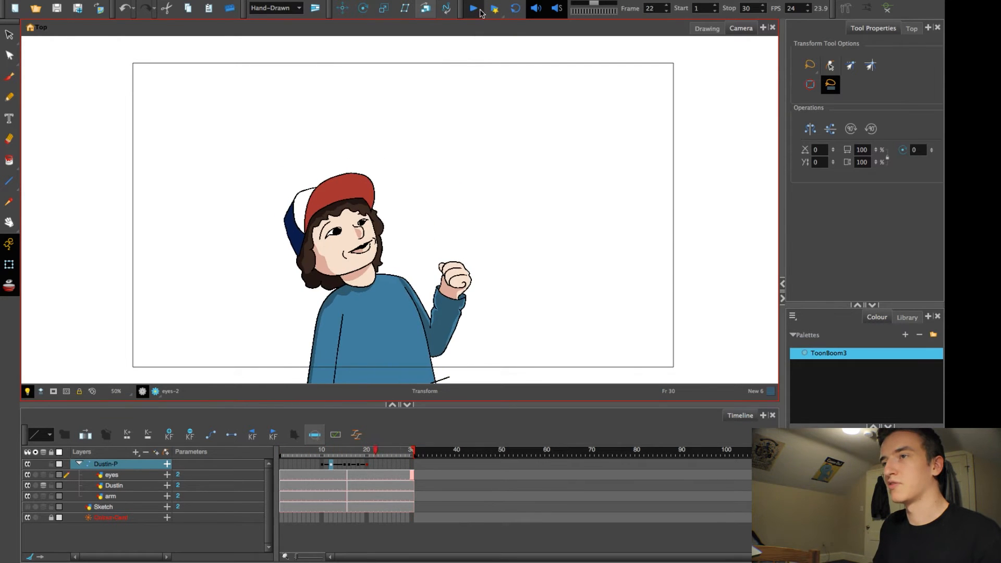
{"action": "left_click", "coordinate": [474, 9]}
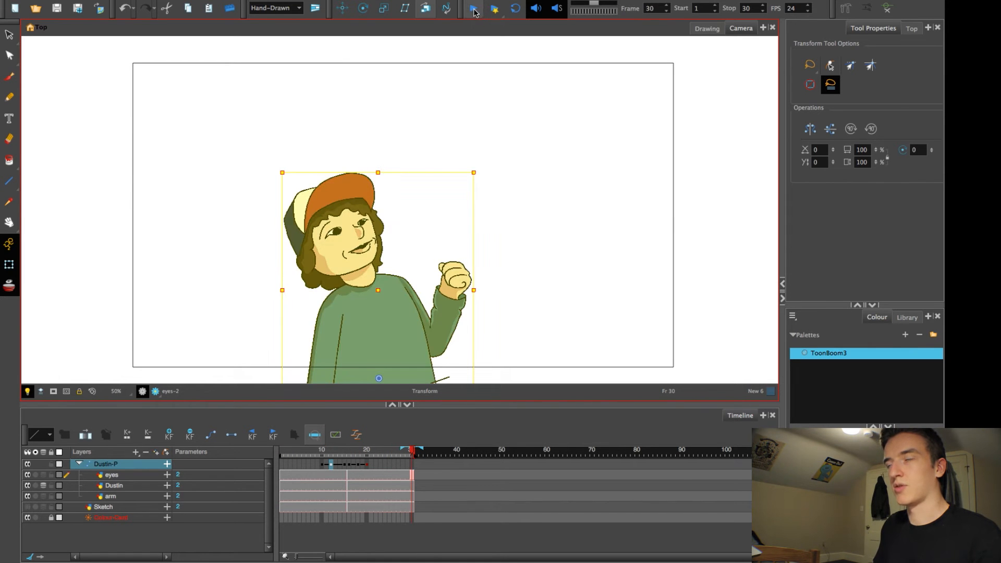
{"action": "left_click", "coordinate": [475, 11]}
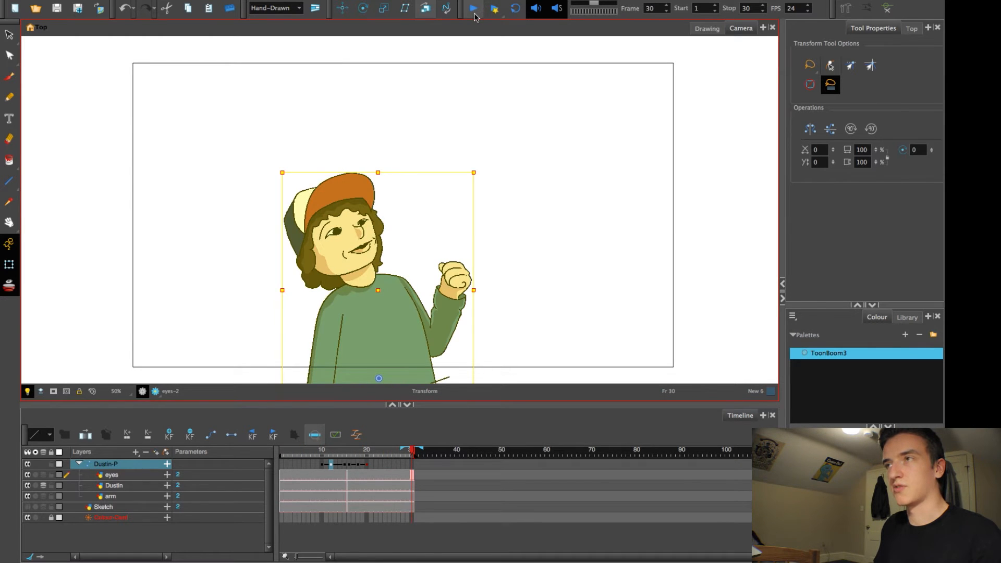
{"action": "left_click", "coordinate": [474, 11]}
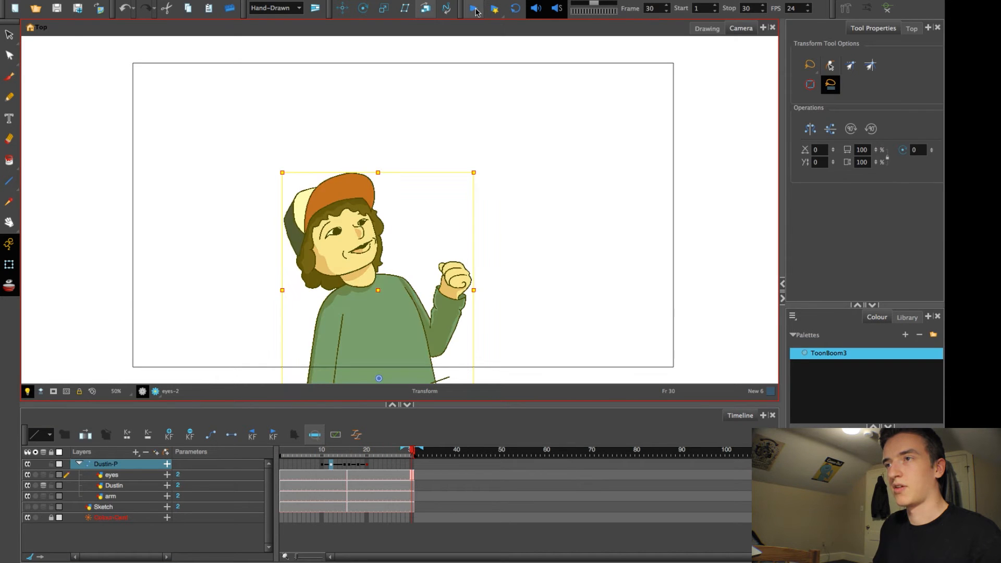
{"action": "left_click", "coordinate": [475, 11]}
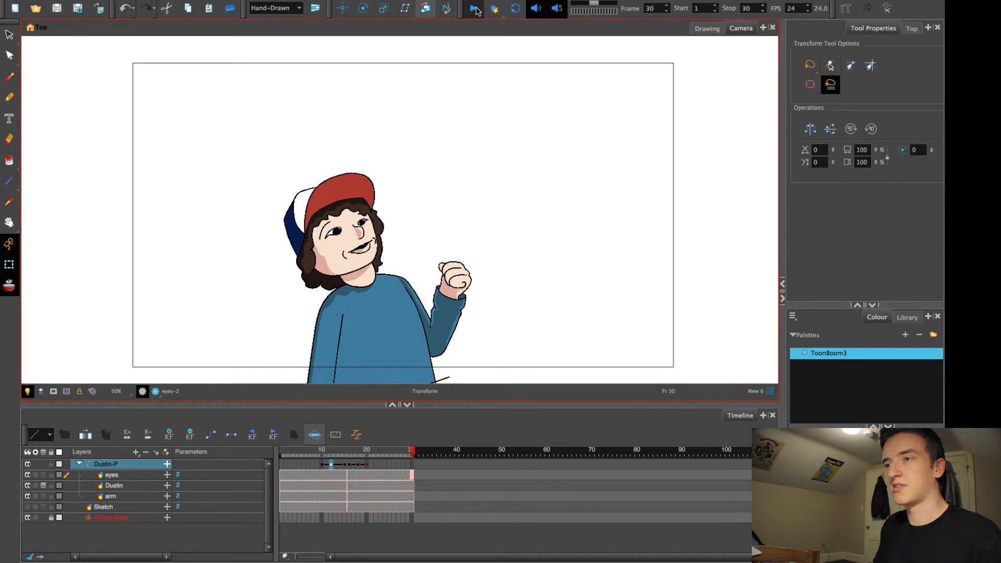
{"action": "left_click", "coordinate": [475, 11]}
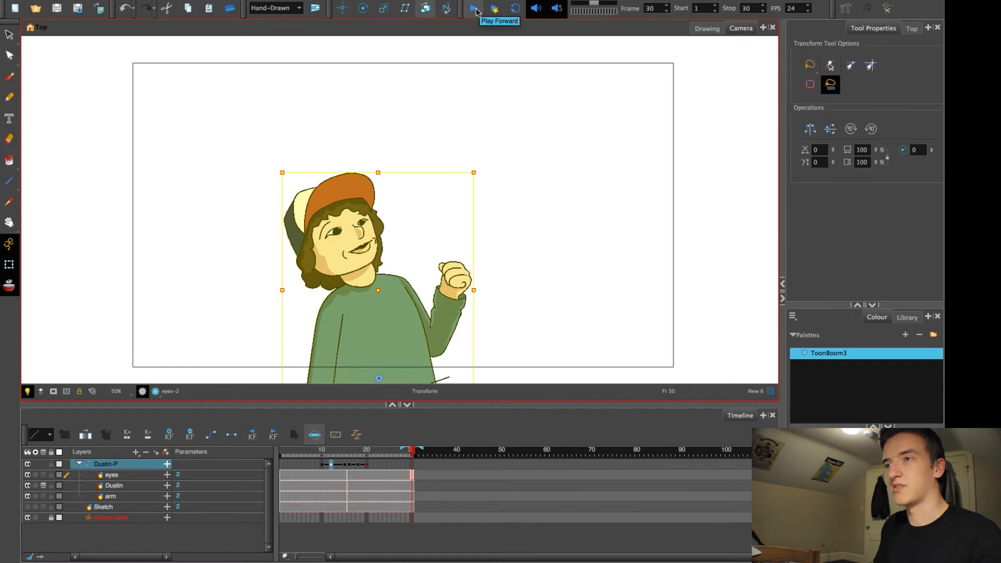
{"action": "left_click", "coordinate": [476, 11]}
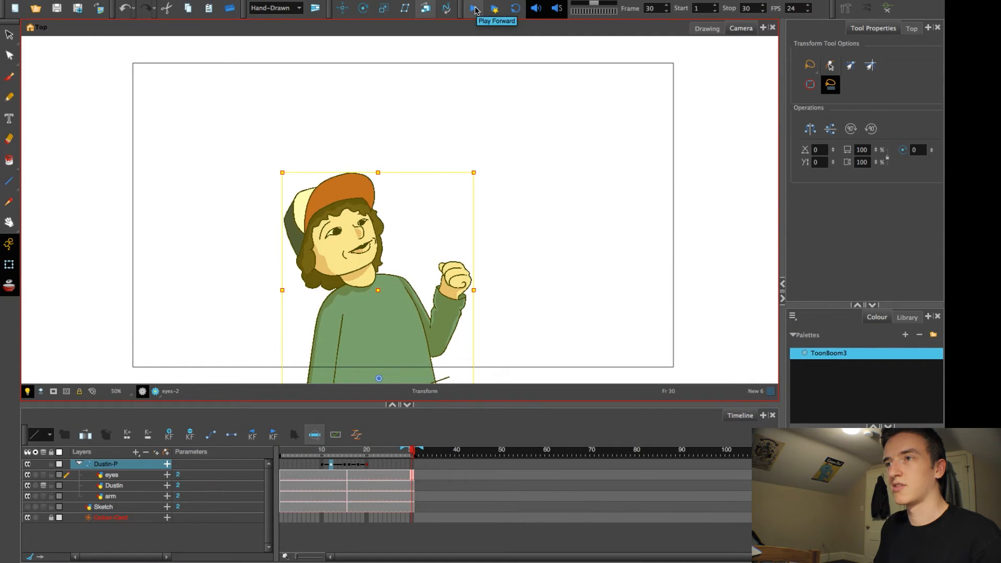
{"action": "left_click", "coordinate": [475, 9]}
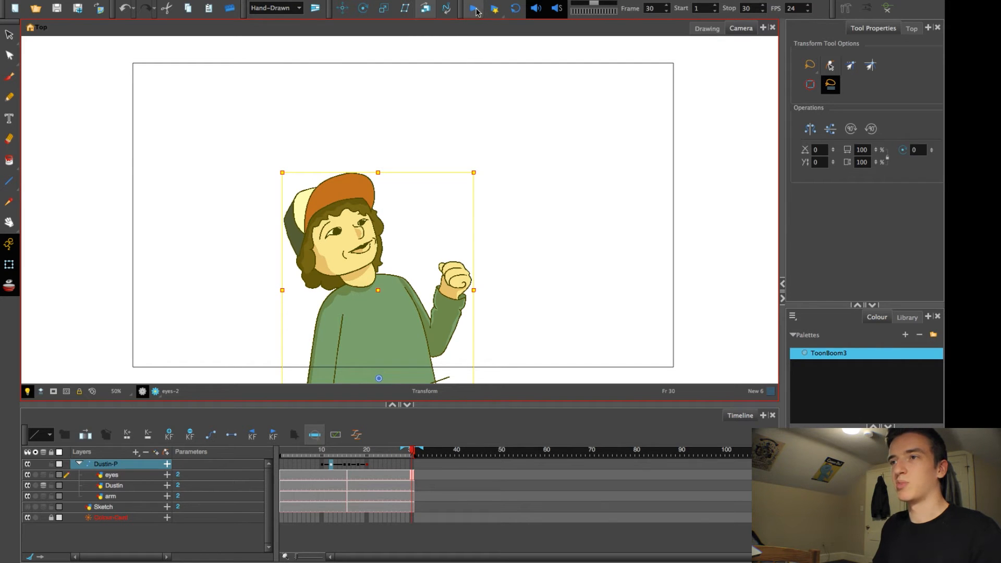
{"action": "left_click", "coordinate": [476, 11]}
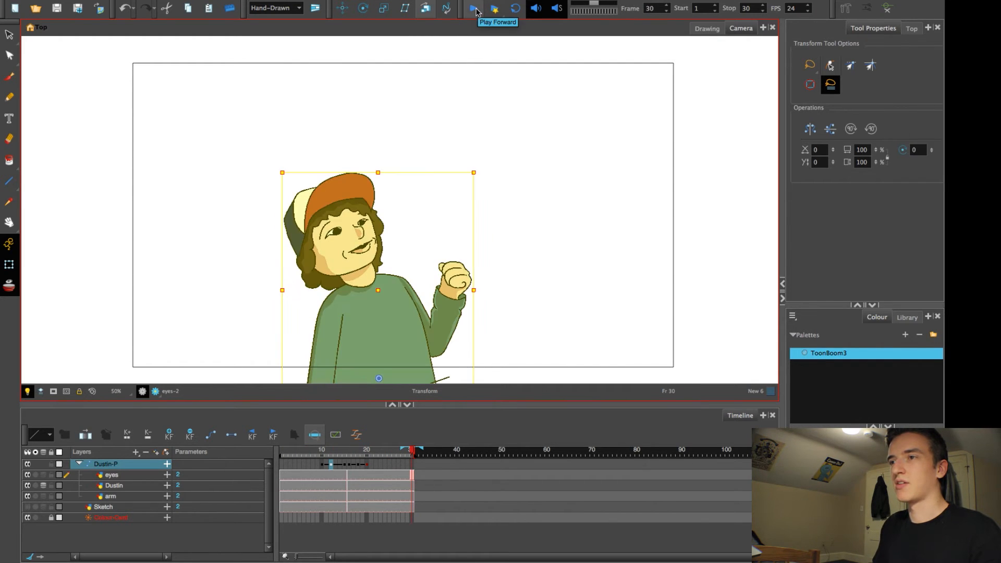
{"action": "left_click", "coordinate": [476, 11]}
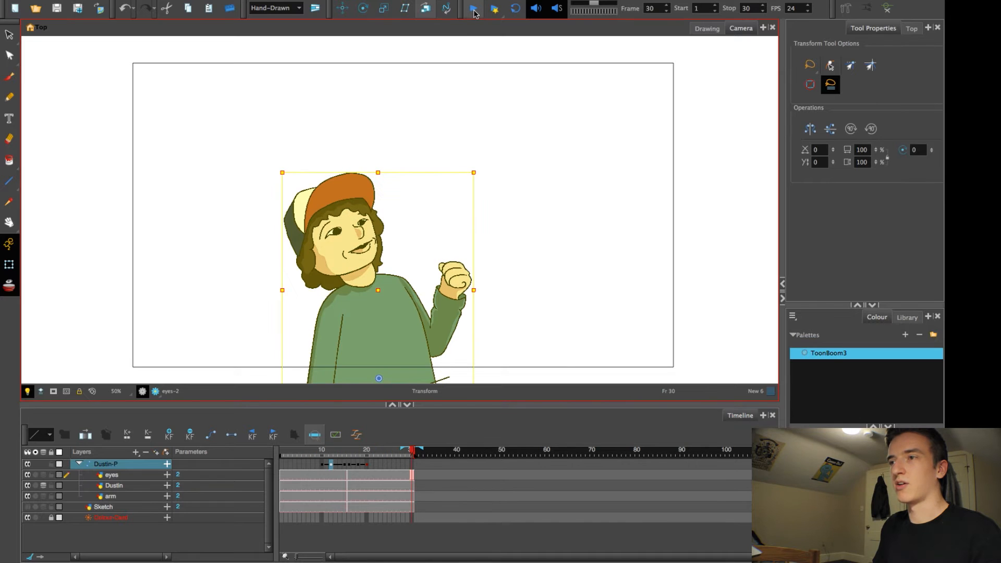
{"action": "left_click", "coordinate": [474, 11]}
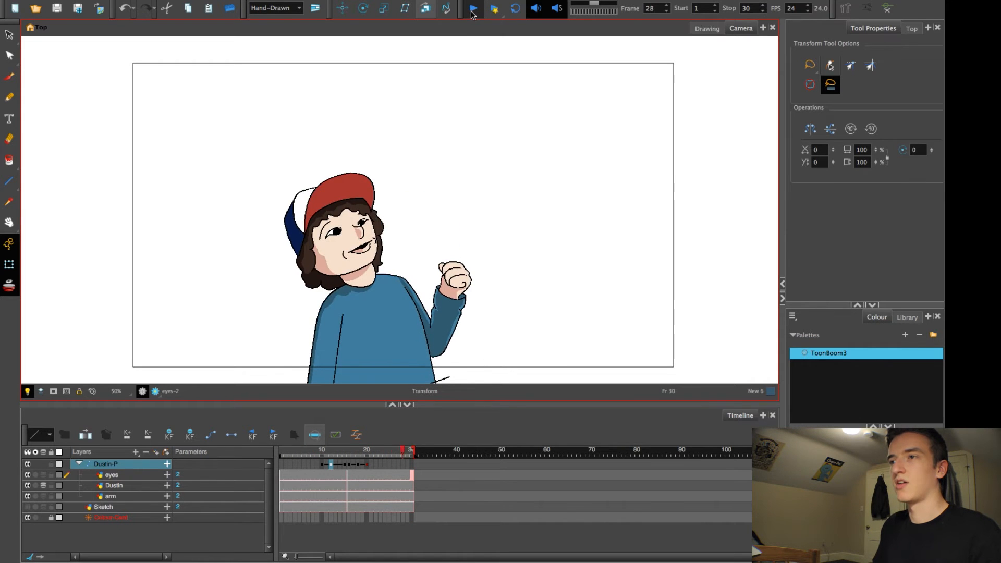
{"action": "left_click", "coordinate": [474, 11]}
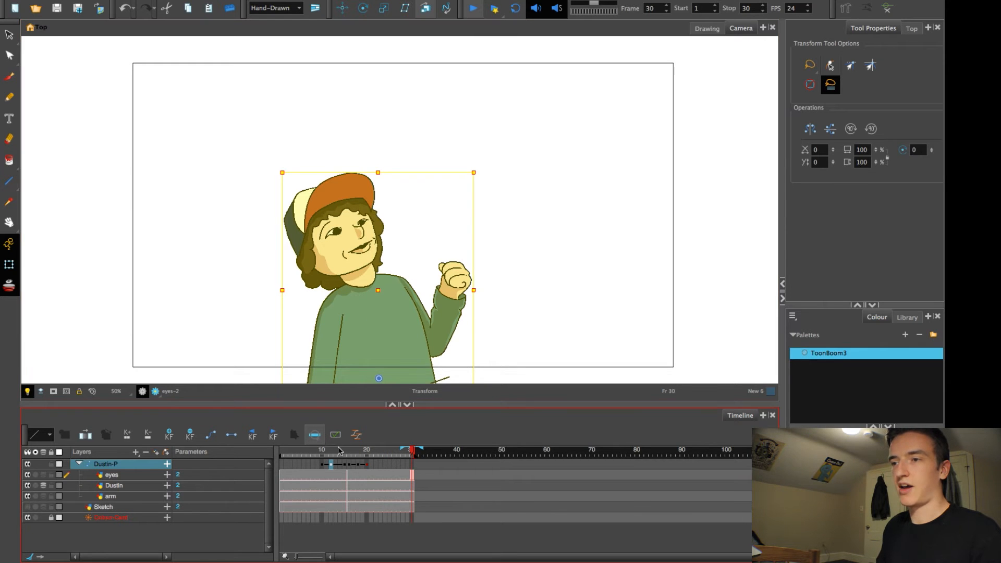
Step: Turn off onion skinning on the Dustin layer and scrub through the pose change to frame 17
{"action": "left_click", "coordinate": [309, 453]}
{"action": "left_click_drag", "start_coordinate": [309, 455], "coordinate": [353, 458]}
{"action": "left_click", "coordinate": [43, 485]}
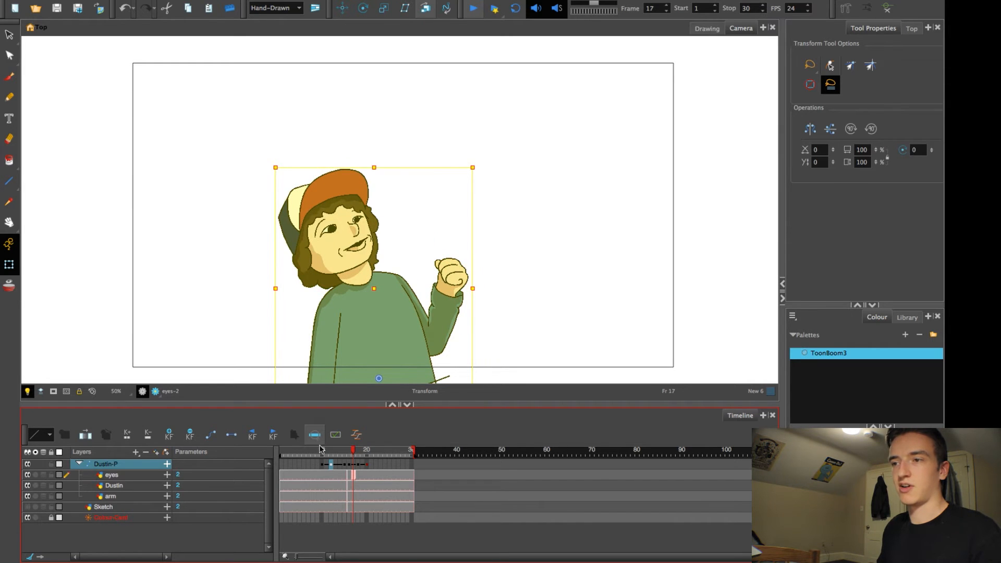
{"action": "mouse_move", "coordinate": [351, 454]}
{"action": "left_mouse_down"}
{"action": "mouse_move", "coordinate": [315, 453]}
{"action": "mouse_move", "coordinate": [364, 453]}
{"action": "mouse_move", "coordinate": [324, 453]}
{"action": "mouse_move", "coordinate": [361, 456]}
{"action": "mouse_move", "coordinate": [336, 456]}
{"action": "mouse_move", "coordinate": [354, 458]}
{"action": "left_mouse_up"}
{"action": "left_click", "coordinate": [501, 300]}
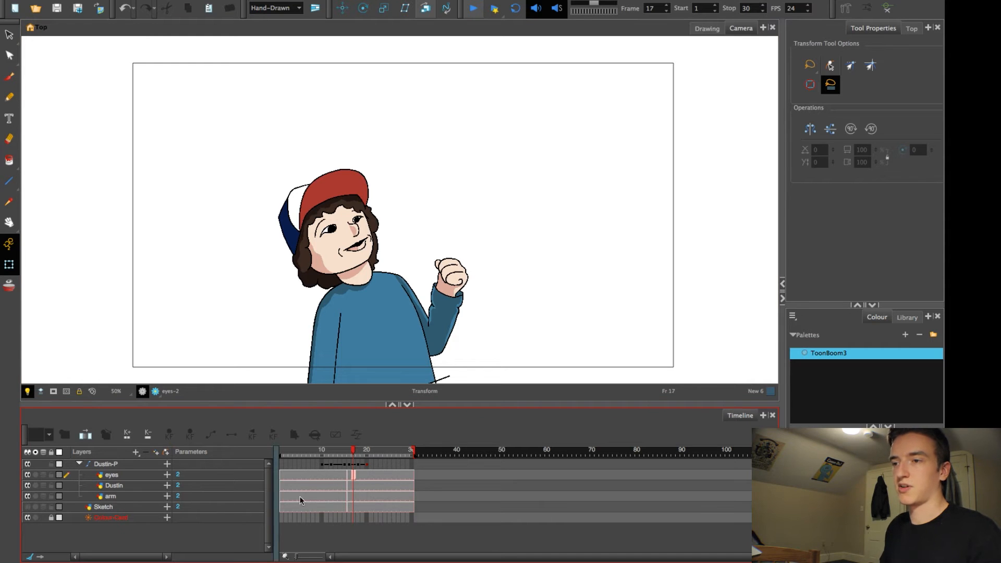
Step: Clear the arm drawing from frames 16 and 17, leaving empty cells where the pose switches
{"action": "left_click", "coordinate": [349, 497]}
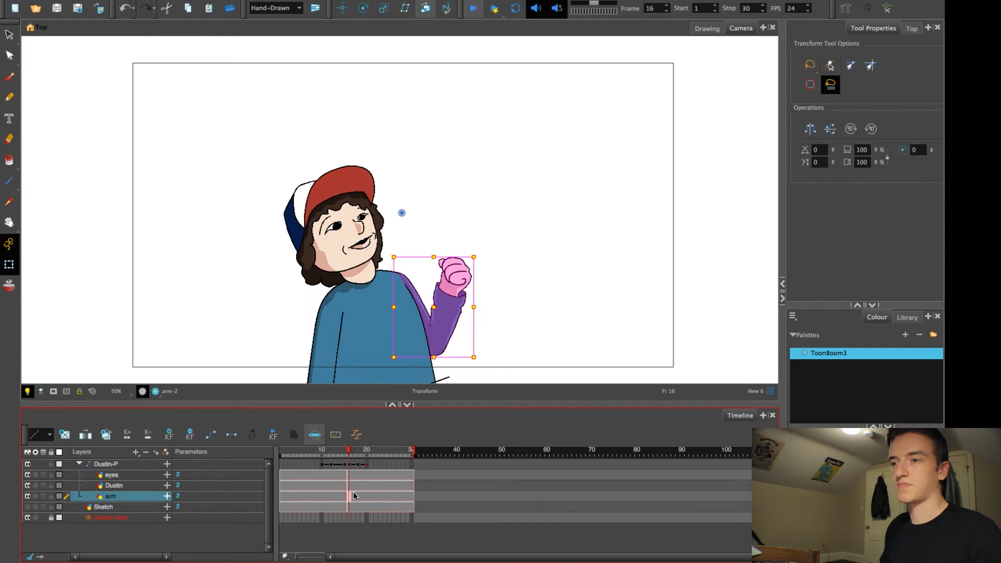
{"action": "left_click", "coordinate": [345, 496]}
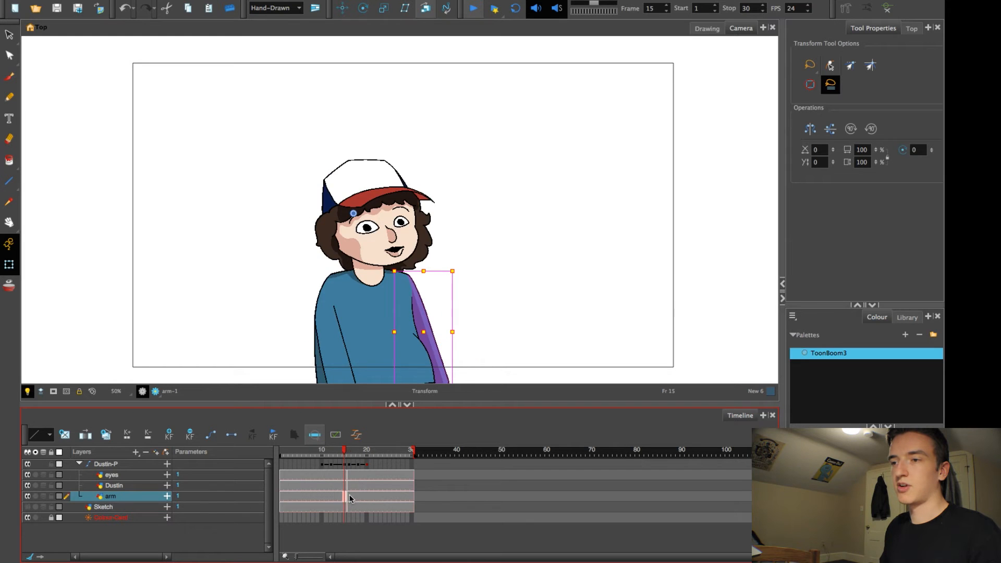
{"action": "left_click_drag", "start_coordinate": [348, 495], "coordinate": [351, 494]}
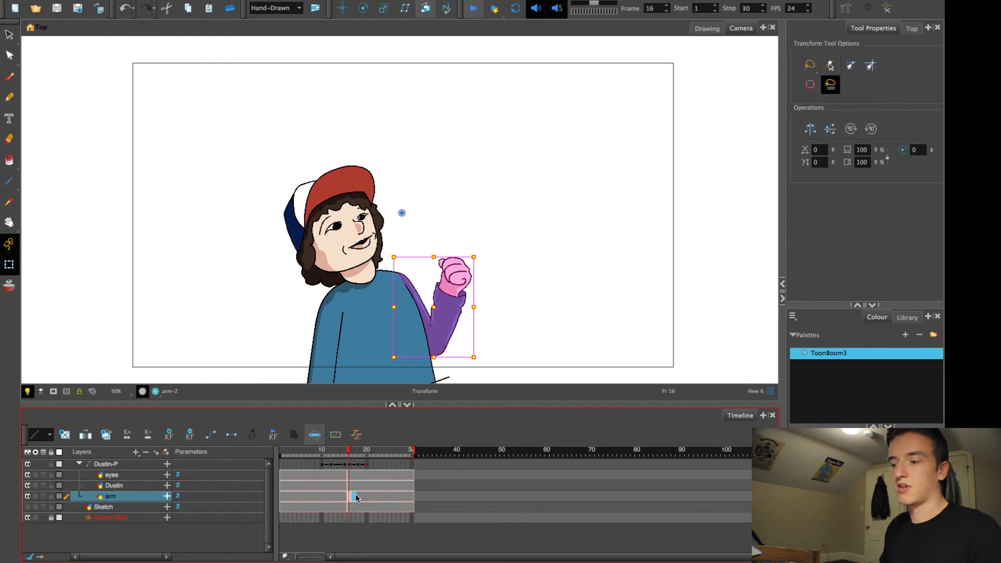
{"action": "key", "text": "Delete"}
{"action": "left_click", "coordinate": [345, 495]}
{"action": "left_click", "coordinate": [350, 500]}
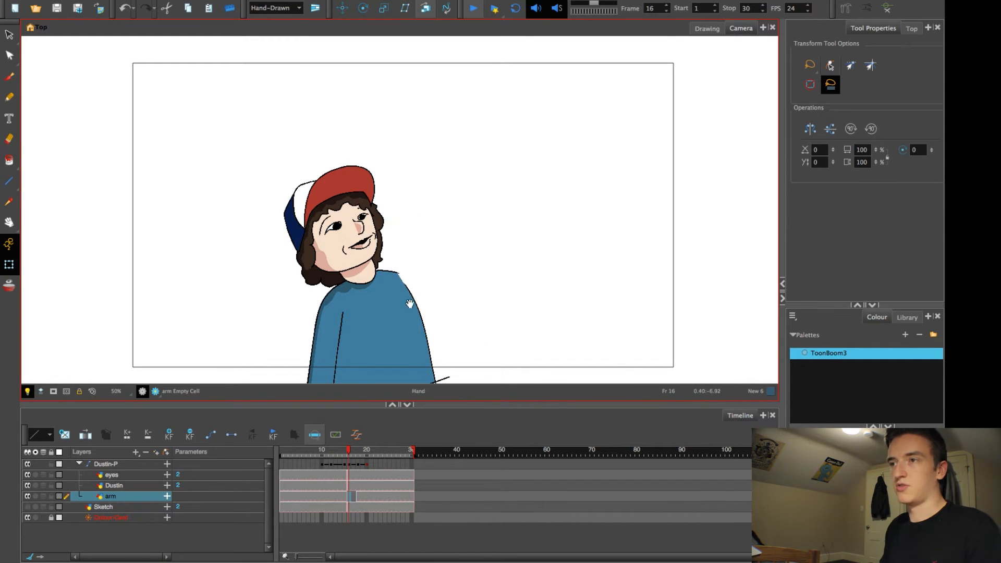
Step: Pick up the black outline colour for the Brush and enable onion skinning on the arm layer
{"action": "scroll", "coordinate": [464, 361], "scroll_direction": "up", "scroll_amount": 4}
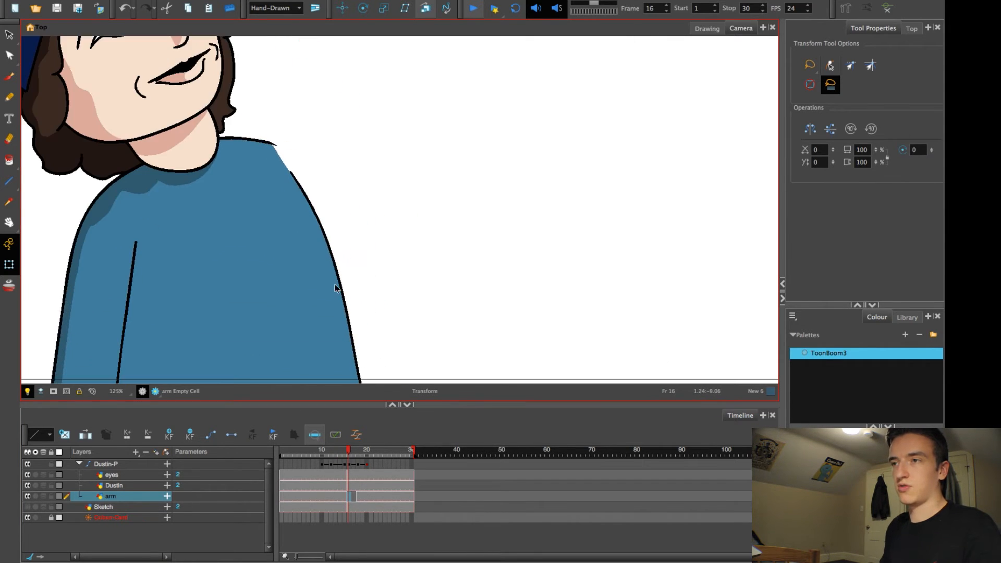
{"action": "key", "text": "d"}
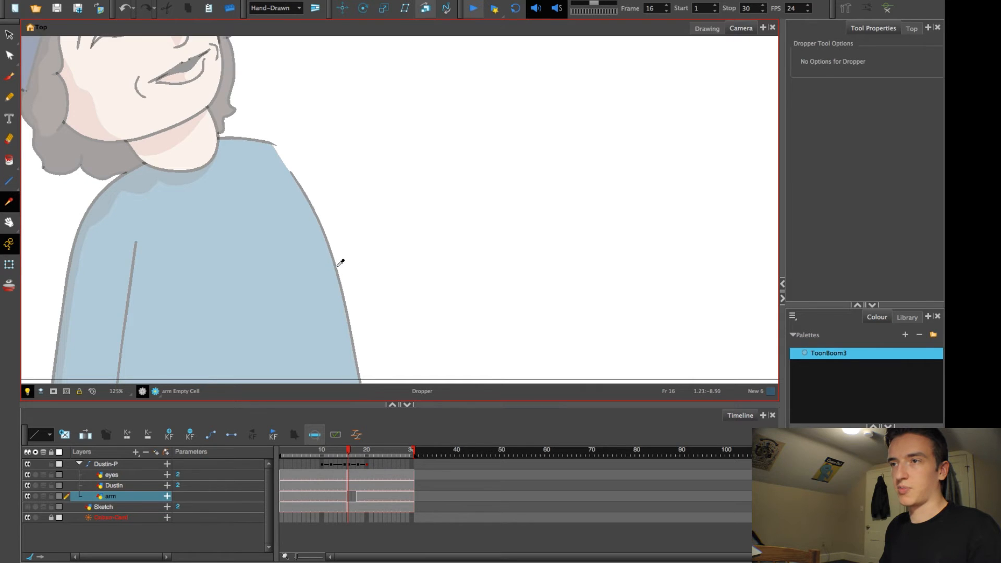
{"action": "key", "text": "alt+b"}
{"action": "scroll", "coordinate": [359, 261], "scroll_direction": "down", "scroll_amount": 2}
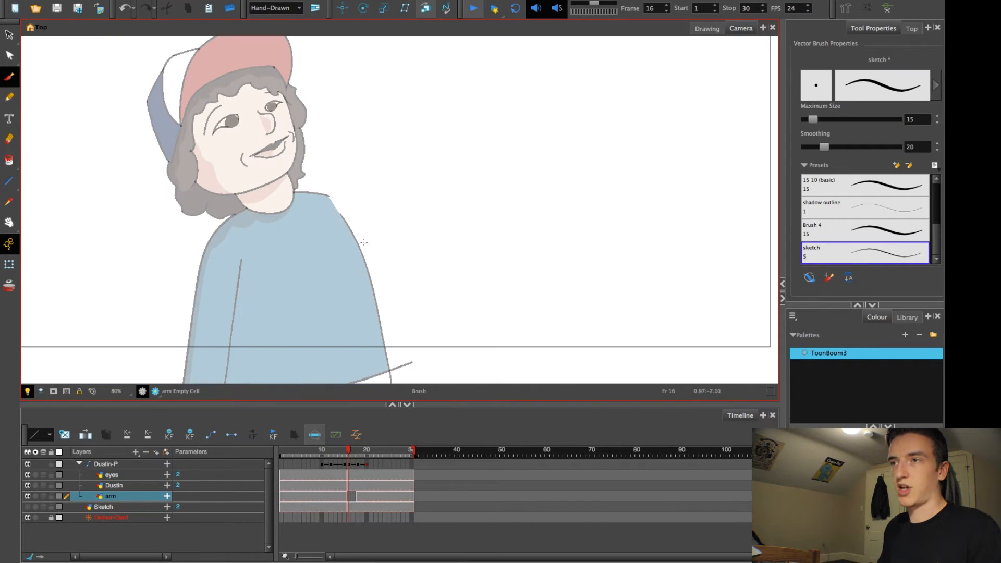
{"action": "mouse_move", "coordinate": [369, 248]}
{"action": "left_mouse_down"}
{"action": "mouse_move", "coordinate": [348, 214]}
{"action": "mouse_move", "coordinate": [326, 252]}
{"action": "left_mouse_up"}
{"action": "left_click", "coordinate": [43, 496]}
{"action": "key", "text": "2"}
{"action": "key", "text": "2"}
Step: Draw the smeared arm's outer outline on frame 16, from the shoulder to a rounded hand with long jagged streaks trailing downward
{"action": "mouse_move", "coordinate": [323, 292]}
{"action": "left_mouse_down"}
{"action": "mouse_move", "coordinate": [310, 251]}
{"action": "mouse_move", "coordinate": [323, 256]}
{"action": "left_mouse_up"}
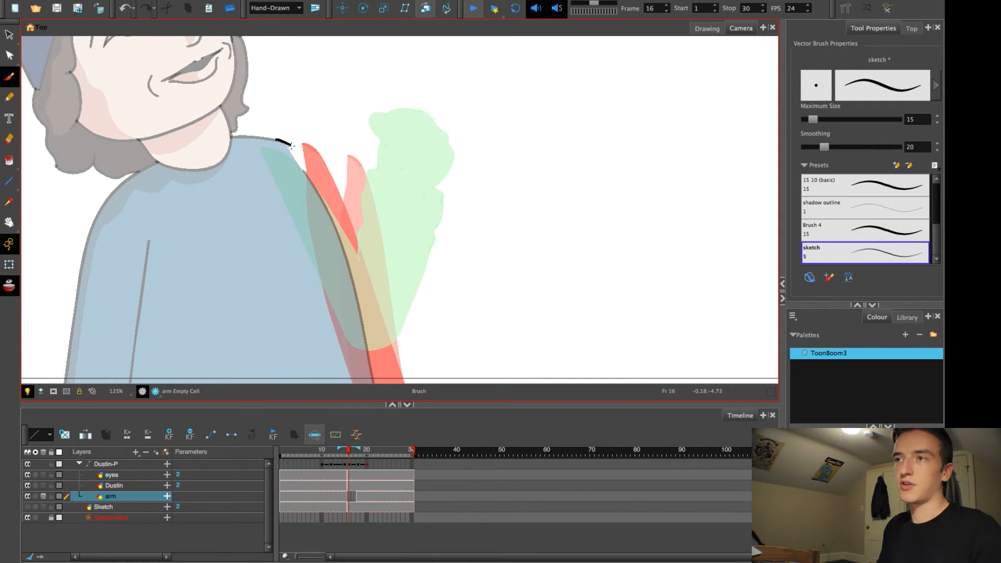
{"action": "mouse_move", "coordinate": [340, 191]}
{"action": "left_mouse_down"}
{"action": "mouse_move", "coordinate": [366, 232]}
{"action": "mouse_move", "coordinate": [374, 276]}
{"action": "left_mouse_up"}
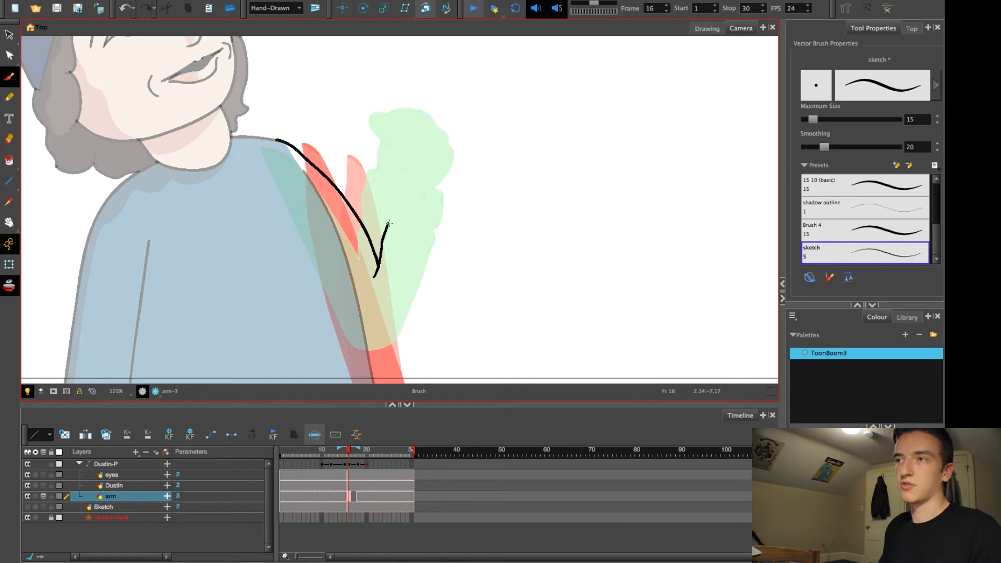
{"action": "left_click_drag", "start_coordinate": [391, 219], "coordinate": [389, 221]}
{"action": "mouse_move", "coordinate": [430, 184]}
{"action": "left_mouse_down"}
{"action": "mouse_move", "coordinate": [444, 253]}
{"action": "mouse_move", "coordinate": [435, 368]}
{"action": "mouse_move", "coordinate": [431, 253]}
{"action": "mouse_move", "coordinate": [423, 222]}
{"action": "mouse_move", "coordinate": [427, 323]}
{"action": "mouse_move", "coordinate": [412, 230]}
{"action": "left_mouse_up"}
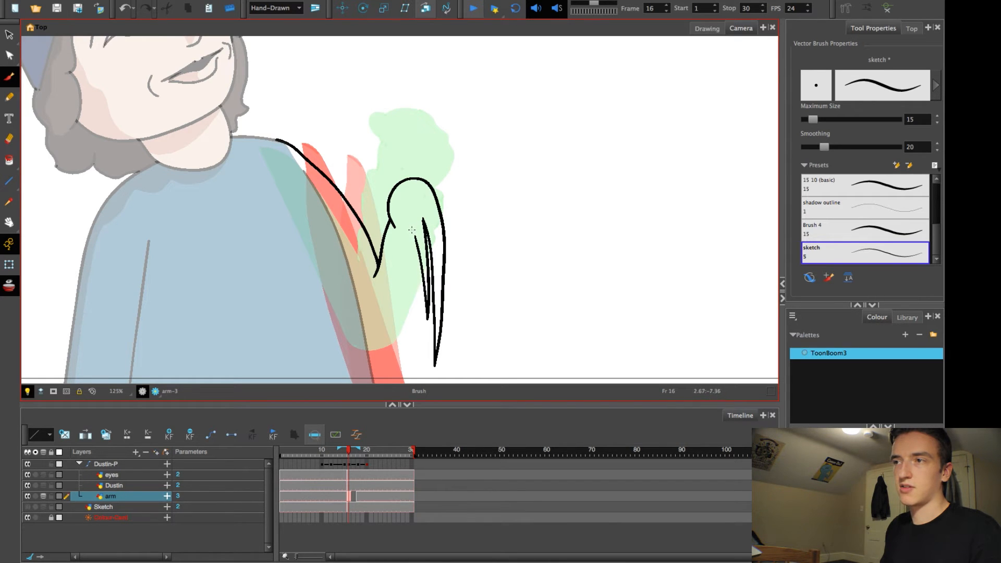
{"action": "mouse_move", "coordinate": [414, 292]}
{"action": "left_mouse_down"}
{"action": "mouse_move", "coordinate": [395, 209]}
{"action": "mouse_move", "coordinate": [397, 246]}
{"action": "mouse_move", "coordinate": [390, 218]}
{"action": "left_mouse_up"}
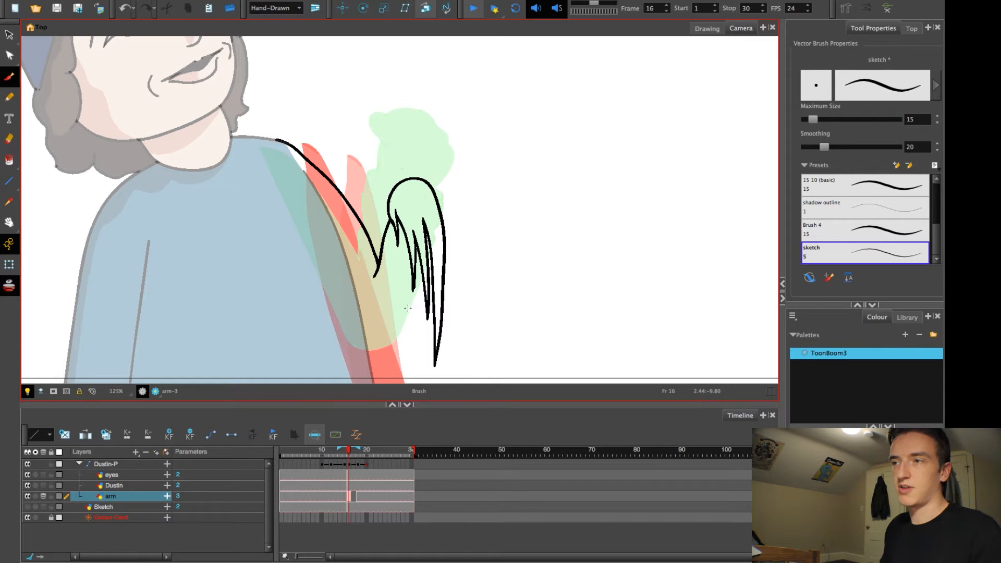
Step: Close the smear shape with jagged sleeve streaks below the hand and an inner line along the body's edge up to the shoulder
{"action": "mouse_move", "coordinate": [426, 308]}
{"action": "left_mouse_down"}
{"action": "mouse_move", "coordinate": [412, 371]}
{"action": "mouse_move", "coordinate": [398, 326]}
{"action": "mouse_move", "coordinate": [393, 401]}
{"action": "mouse_move", "coordinate": [394, 276]}
{"action": "mouse_move", "coordinate": [390, 293]}
{"action": "mouse_move", "coordinate": [378, 238]}
{"action": "left_mouse_up"}
{"action": "mouse_move", "coordinate": [373, 233]}
{"action": "left_mouse_down"}
{"action": "mouse_move", "coordinate": [372, 306]}
{"action": "mouse_move", "coordinate": [348, 208]}
{"action": "left_mouse_up"}
{"action": "key", "text": "ctrl+z"}
{"action": "mouse_move", "coordinate": [373, 310]}
{"action": "left_mouse_down"}
{"action": "mouse_move", "coordinate": [324, 134]}
{"action": "mouse_move", "coordinate": [284, 66]}
{"action": "left_mouse_up"}
{"action": "left_click_drag", "start_coordinate": [301, 115], "coordinate": [300, 216]}
{"action": "left_click_drag", "start_coordinate": [315, 262], "coordinate": [324, 244]}
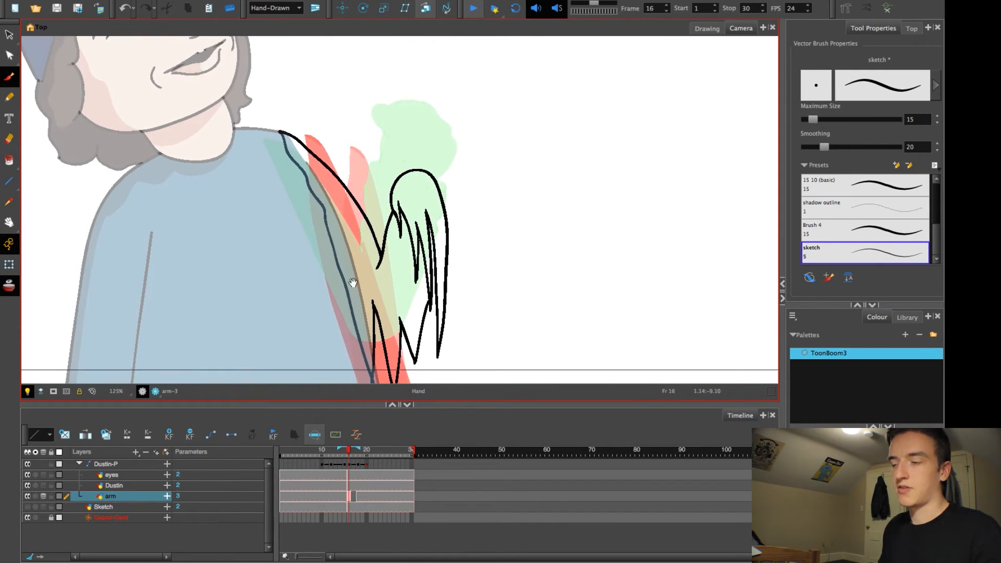
Step: Sample the skin colour from the face and fill the smeared hand with it
{"action": "key", "text": "d"}
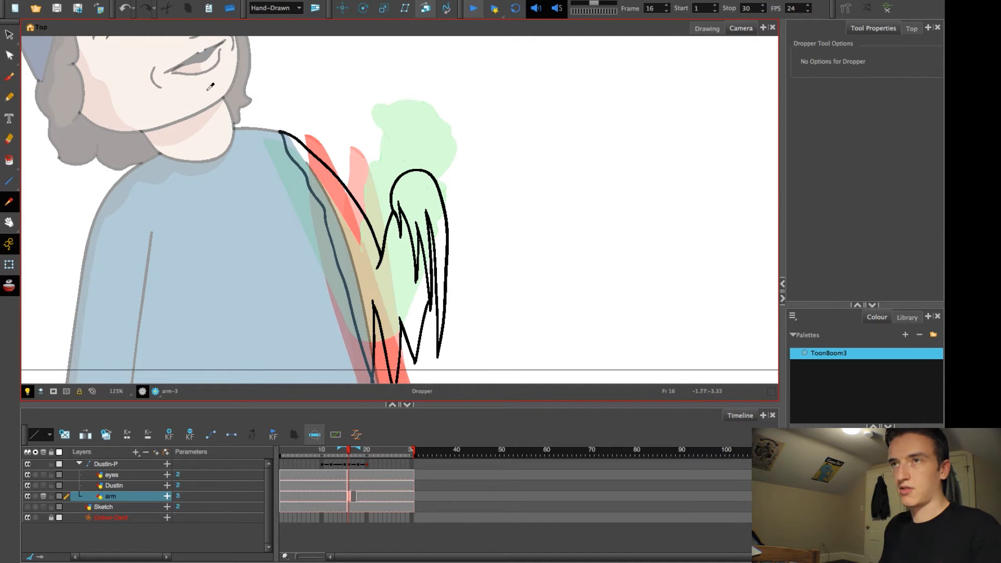
{"action": "left_click", "coordinate": [187, 95]}
{"action": "key", "text": "alt+i"}
{"action": "left_click", "coordinate": [409, 200]}
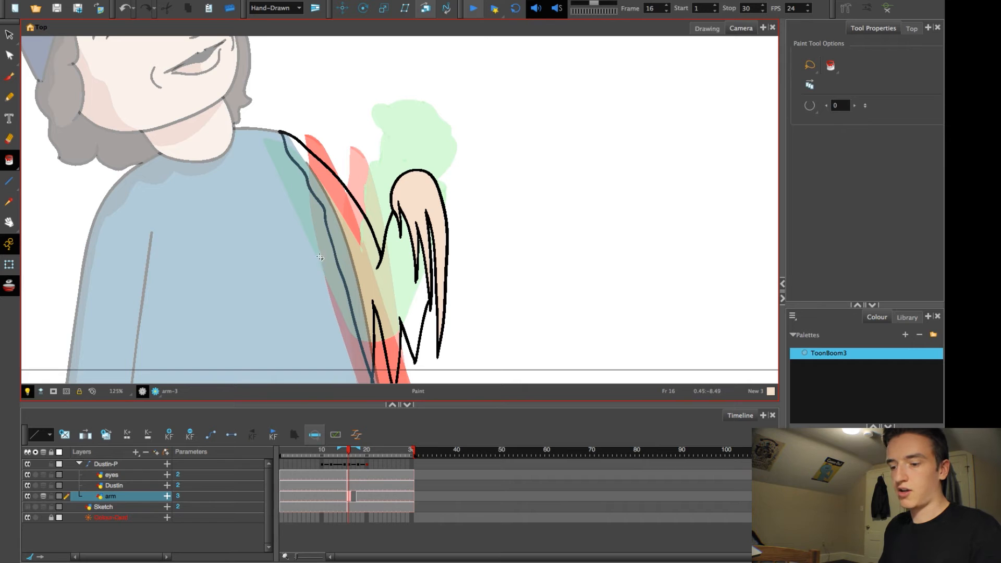
Step: Fill the smeared sleeve with the shirt's dark blue shadow colour and turn off the arm layer's onion skin
{"action": "key", "text": "d"}
{"action": "left_click", "coordinate": [118, 199]}
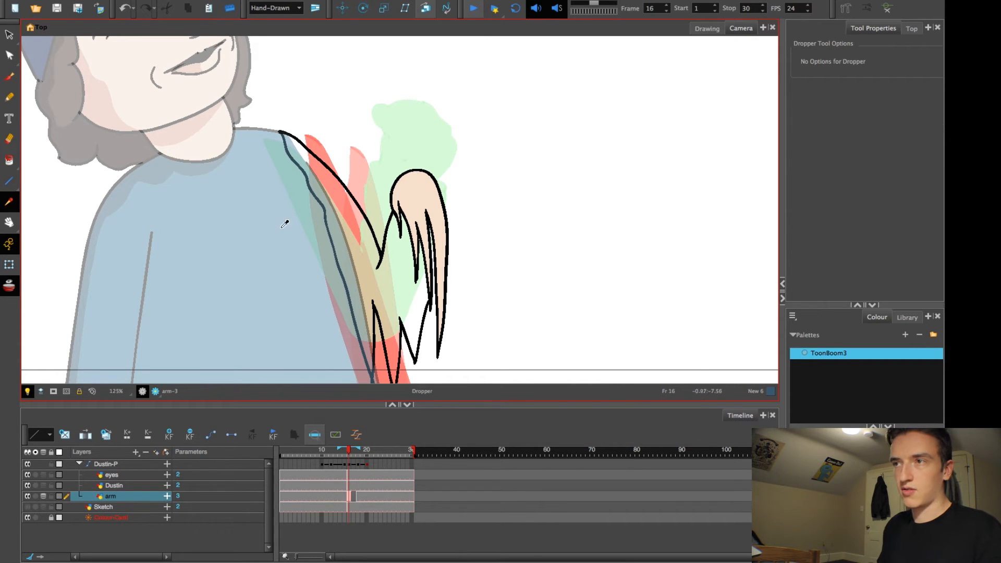
{"action": "key", "text": "alt+i"}
{"action": "left_click", "coordinate": [362, 254]}
{"action": "scroll", "coordinate": [361, 254], "scroll_direction": "down", "scroll_amount": 2}
{"action": "left_click_drag", "start_coordinate": [353, 280], "coordinate": [374, 300]}
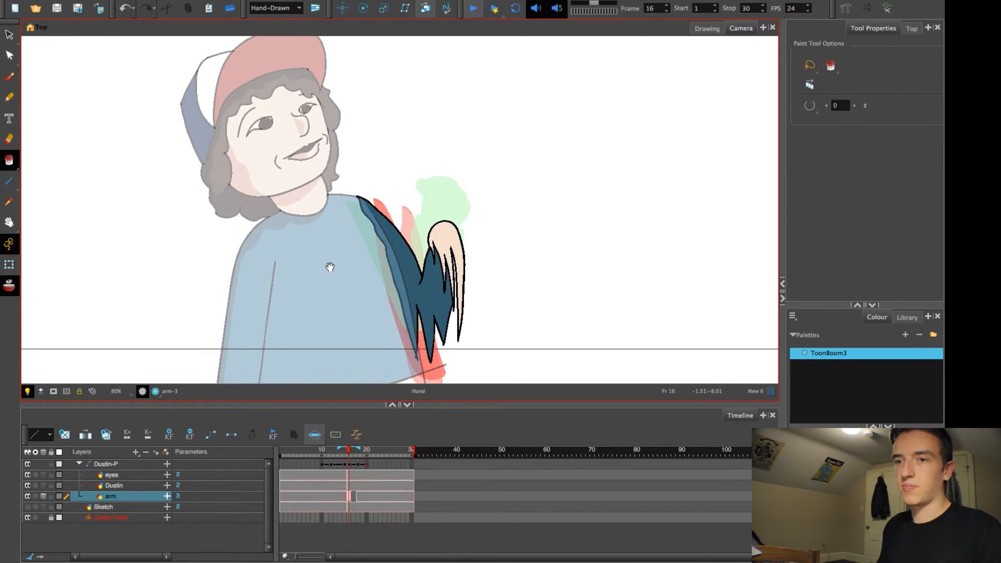
{"action": "left_click", "coordinate": [43, 496]}
{"action": "left_click", "coordinate": [8, 264]}
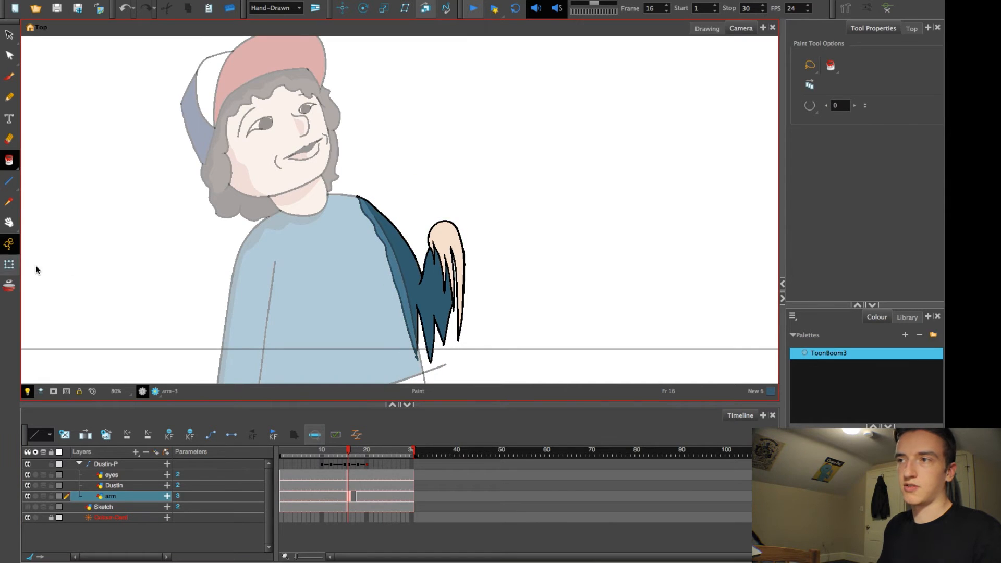
Step: Extend the arm smear drawing over the arm layer's empty frame 17, up to the raised-fist drawing on frame 18
{"action": "left_click", "coordinate": [207, 257]}
{"action": "scroll", "coordinate": [206, 213], "scroll_direction": "down", "scroll_amount": 3}
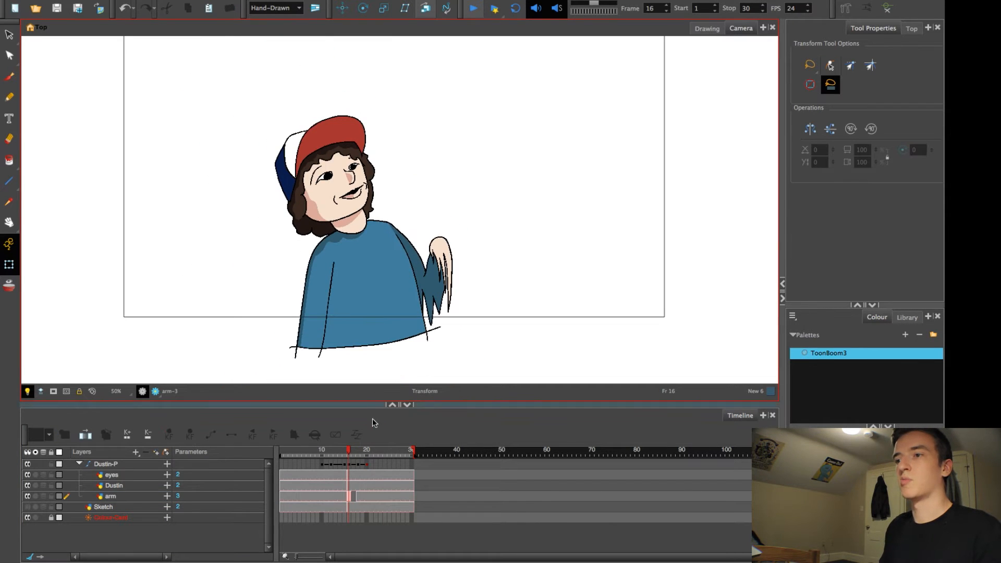
{"action": "left_click", "coordinate": [330, 450]}
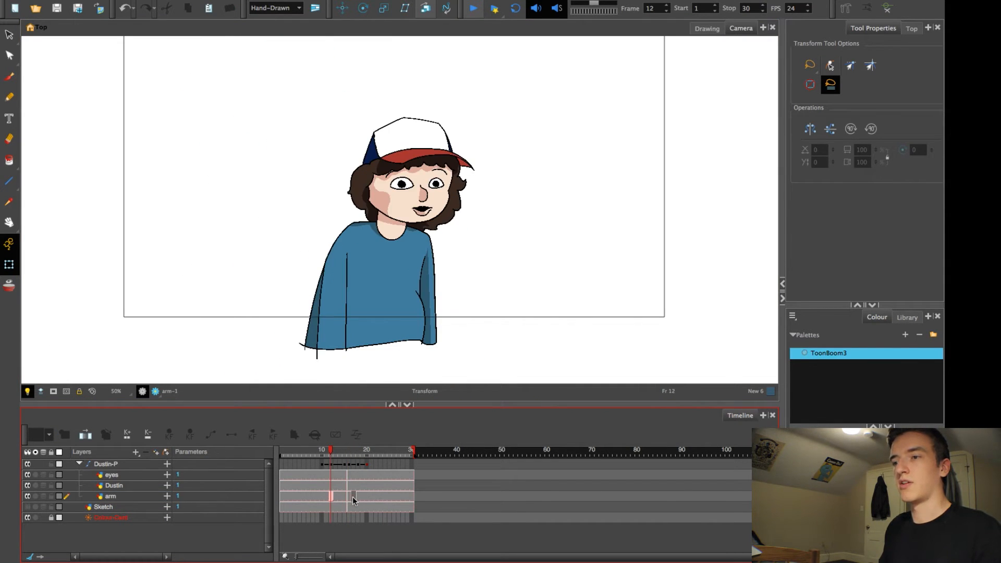
{"action": "left_click", "coordinate": [353, 497]}
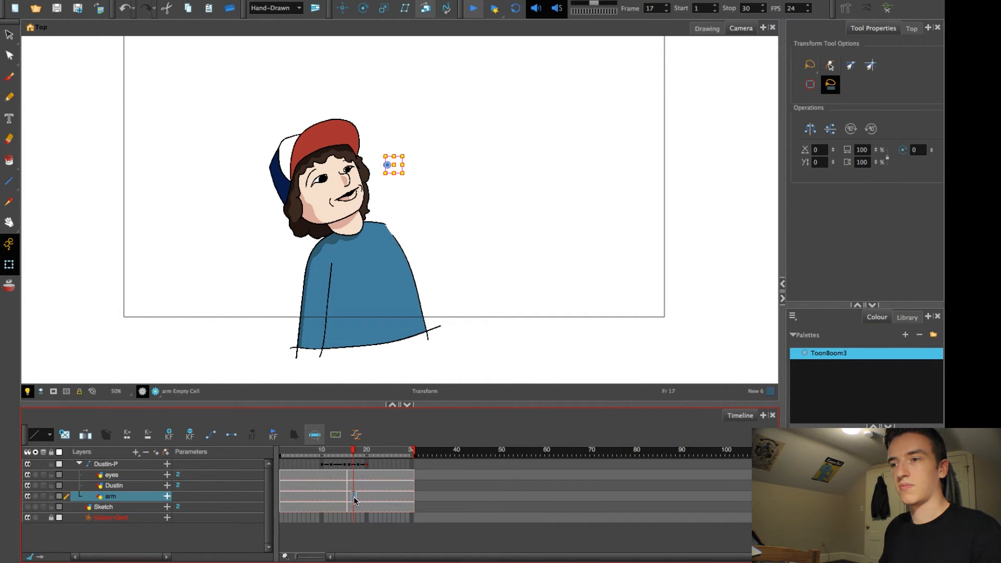
{"action": "key", "text": "super+v"}
{"action": "mouse_move", "coordinate": [352, 451]}
{"action": "left_mouse_down"}
{"action": "mouse_move", "coordinate": [339, 452]}
{"action": "mouse_move", "coordinate": [358, 451]}
{"action": "left_mouse_up"}
{"action": "left_click", "coordinate": [214, 335]}
{"action": "scroll", "coordinate": [244, 300], "scroll_direction": "up", "scroll_amount": 1}
{"action": "mouse_move", "coordinate": [246, 300]}
{"action": "left_mouse_down"}
{"action": "mouse_move", "coordinate": [246, 266]}
{"action": "mouse_move", "coordinate": [241, 286]}
{"action": "left_mouse_up"}
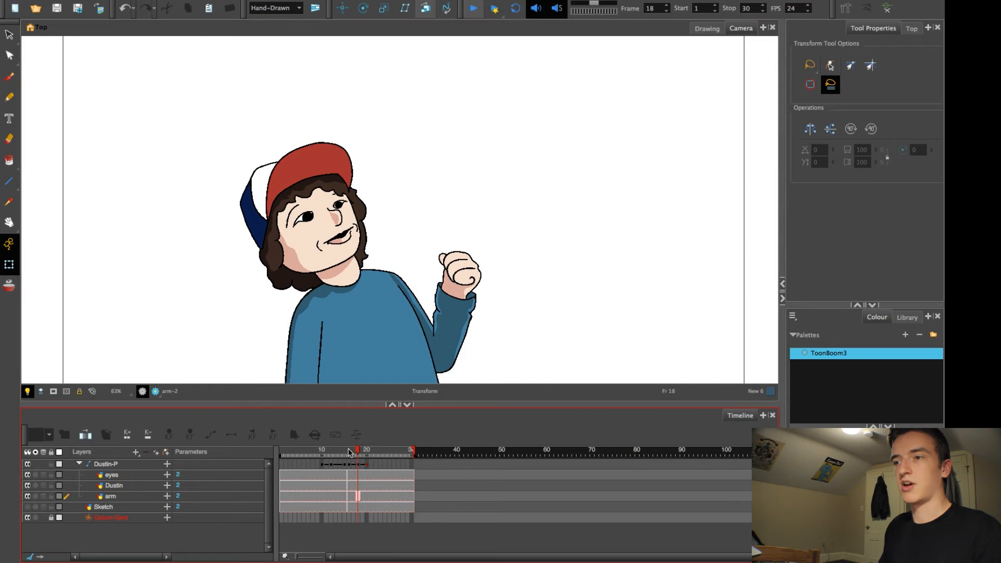
Step: Play back the animation from the start and from frame 10 to examine the timing of the pose change and arm smear
{"action": "left_click_drag", "start_coordinate": [357, 453], "coordinate": [280, 452]}
{"action": "left_click", "coordinate": [473, 9]}
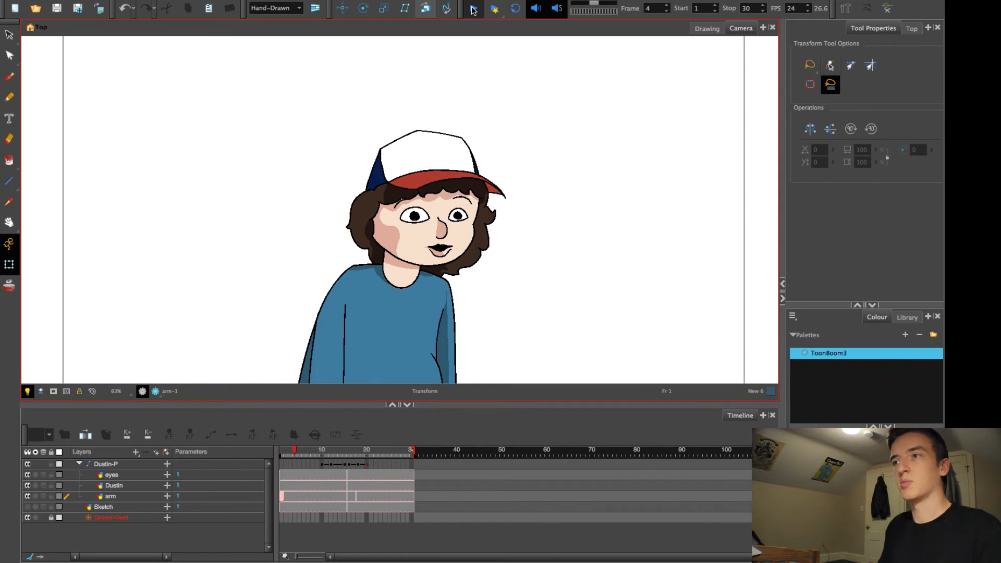
{"action": "left_click_drag", "start_coordinate": [344, 452], "coordinate": [366, 460]}
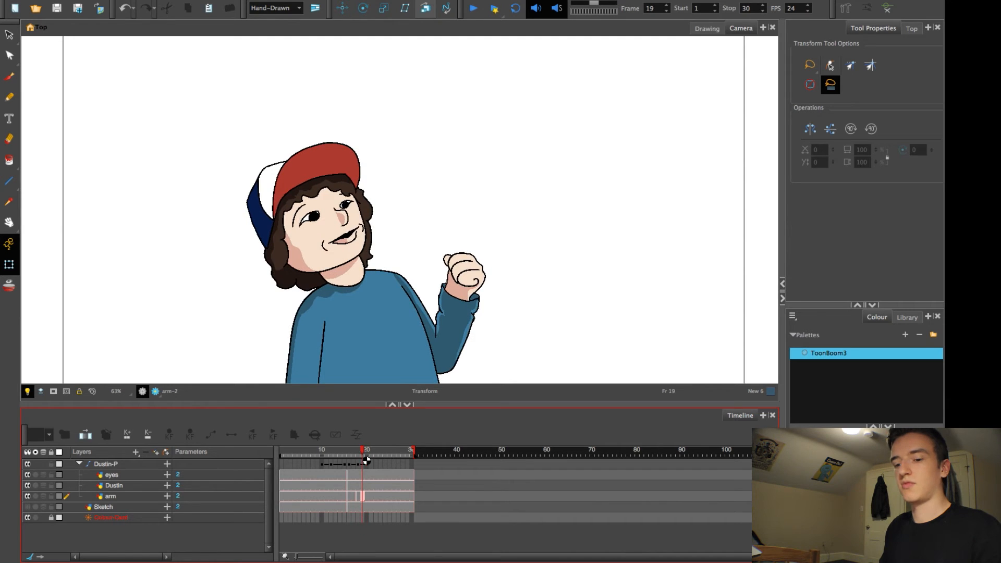
{"action": "left_click", "coordinate": [322, 453]}
{"action": "left_click", "coordinate": [474, 9]}
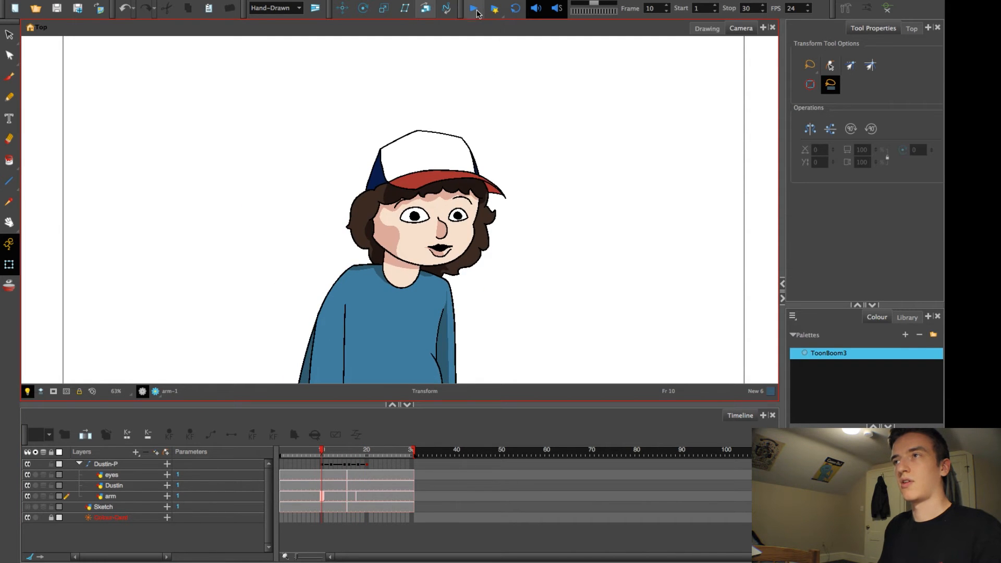
{"action": "left_click", "coordinate": [475, 10]}
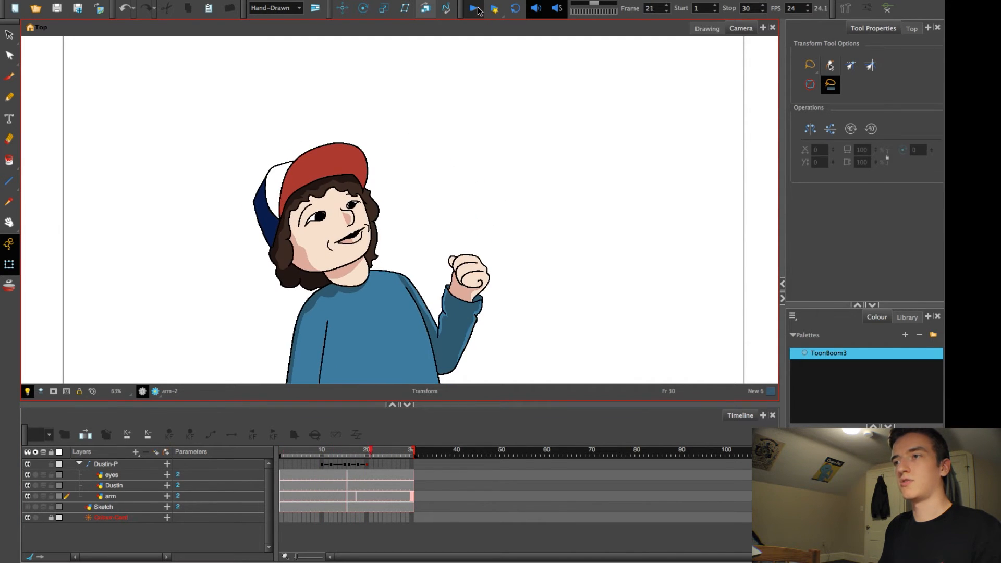
{"action": "left_click", "coordinate": [476, 9]}
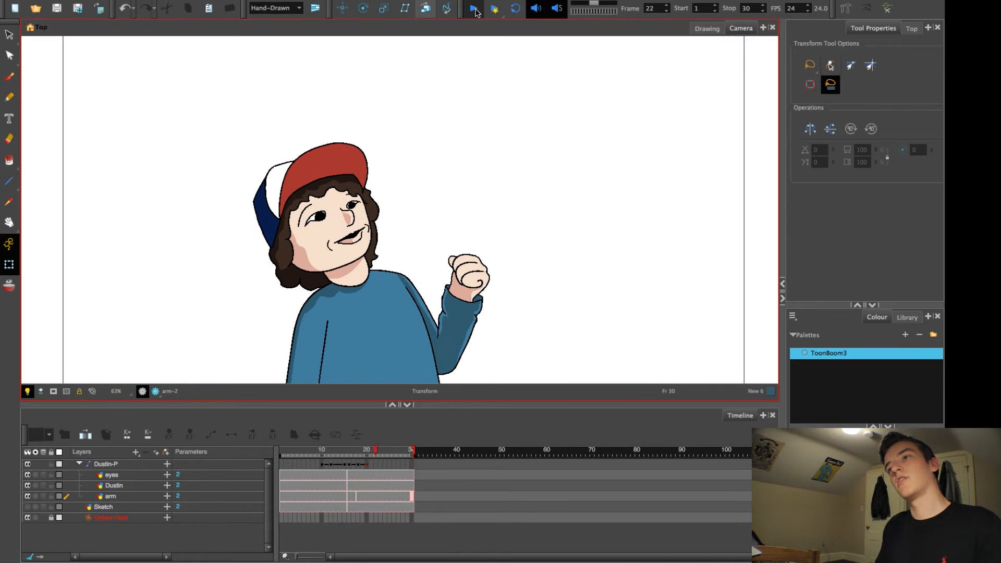
{"action": "left_click", "coordinate": [475, 9]}
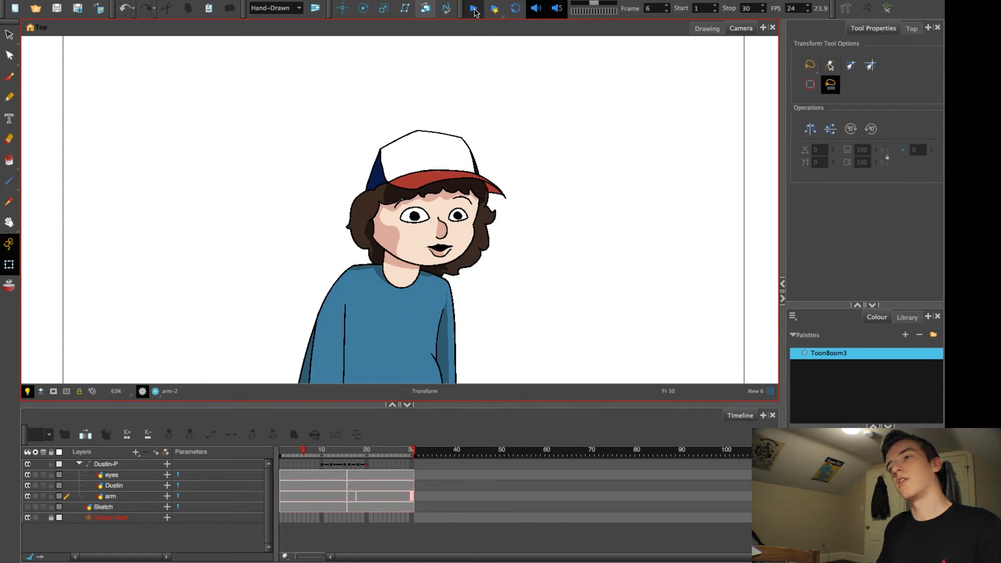
{"action": "left_click", "coordinate": [473, 10]}
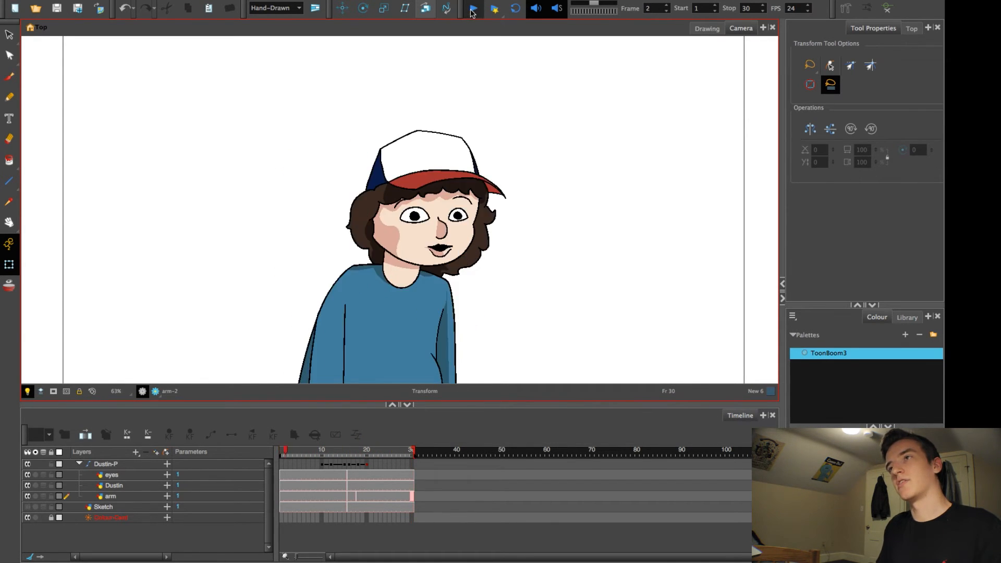
Step: Delete the open-eyes drawing from frames 15 and 14 of the eyes layer
{"action": "left_click", "coordinate": [331, 450]}
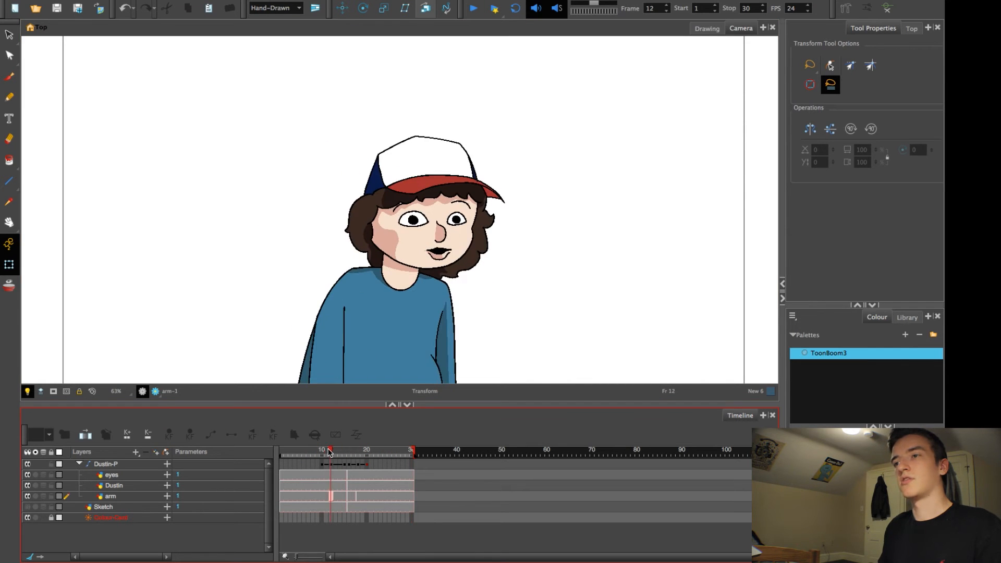
{"action": "left_click", "coordinate": [330, 476]}
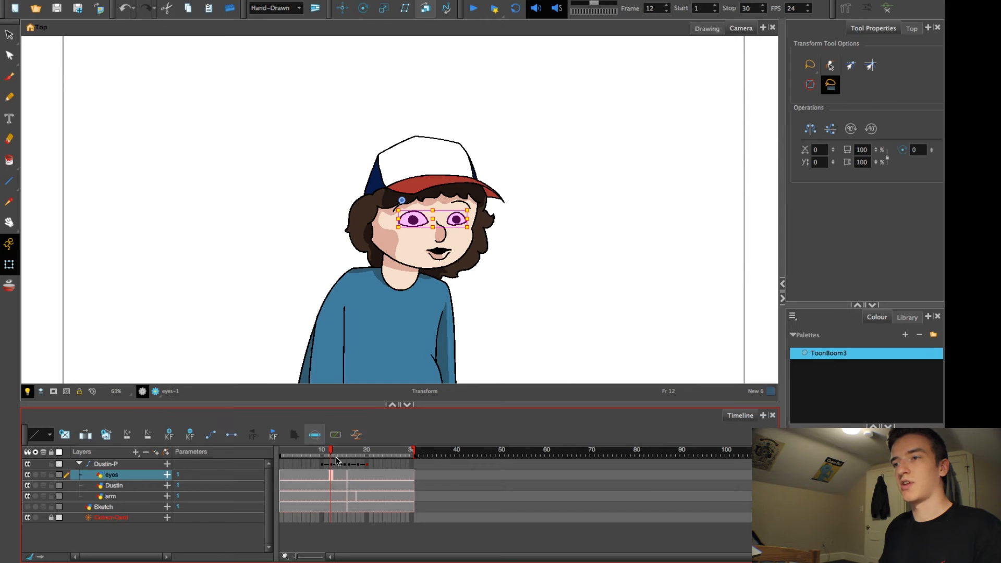
{"action": "mouse_move", "coordinate": [331, 451]}
{"action": "left_mouse_down"}
{"action": "mouse_move", "coordinate": [351, 450]}
{"action": "mouse_move", "coordinate": [318, 451]}
{"action": "left_mouse_up"}
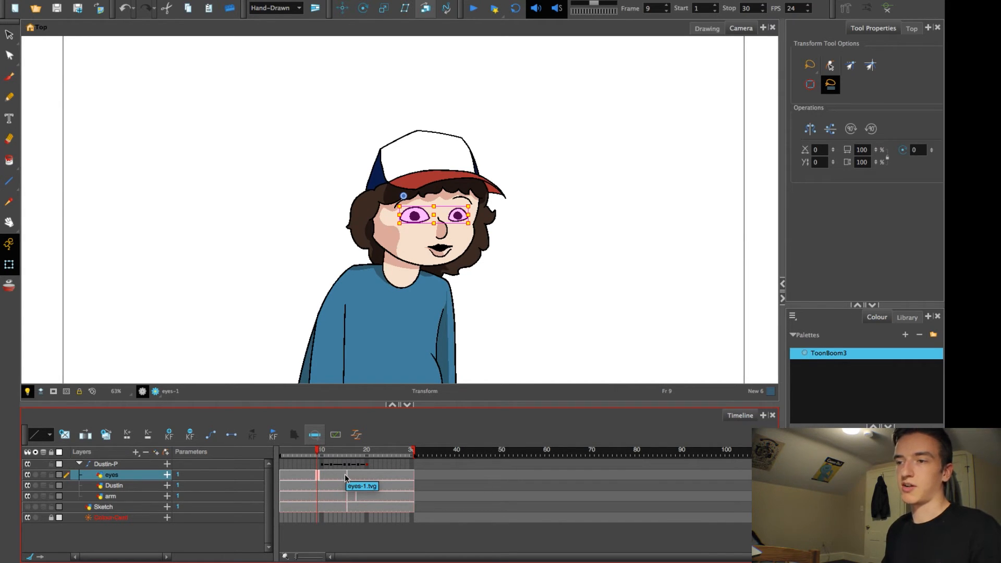
{"action": "left_click", "coordinate": [345, 473]}
{"action": "scroll", "coordinate": [367, 312], "scroll_direction": "up", "scroll_amount": 4}
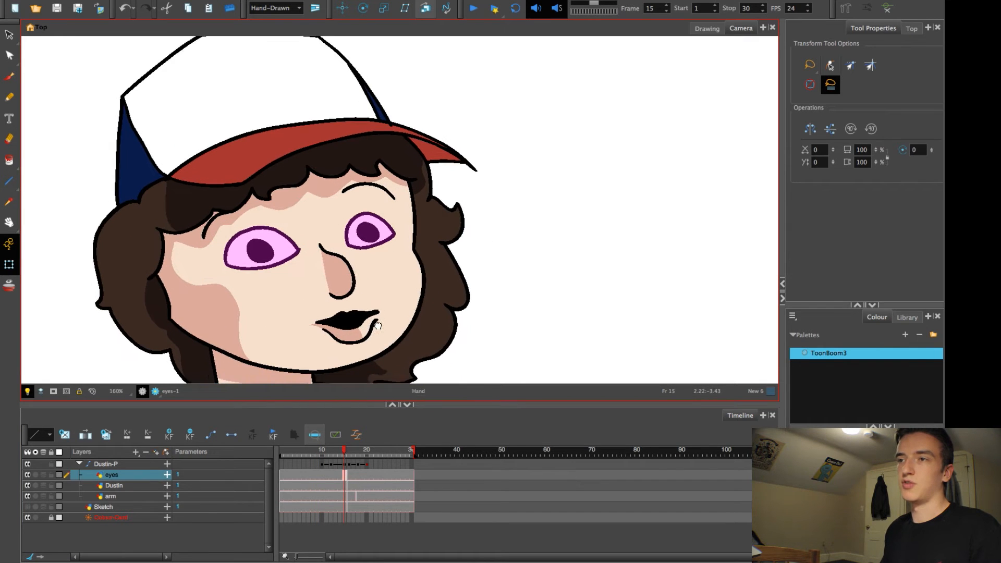
{"action": "left_click_drag", "start_coordinate": [378, 325], "coordinate": [430, 283]}
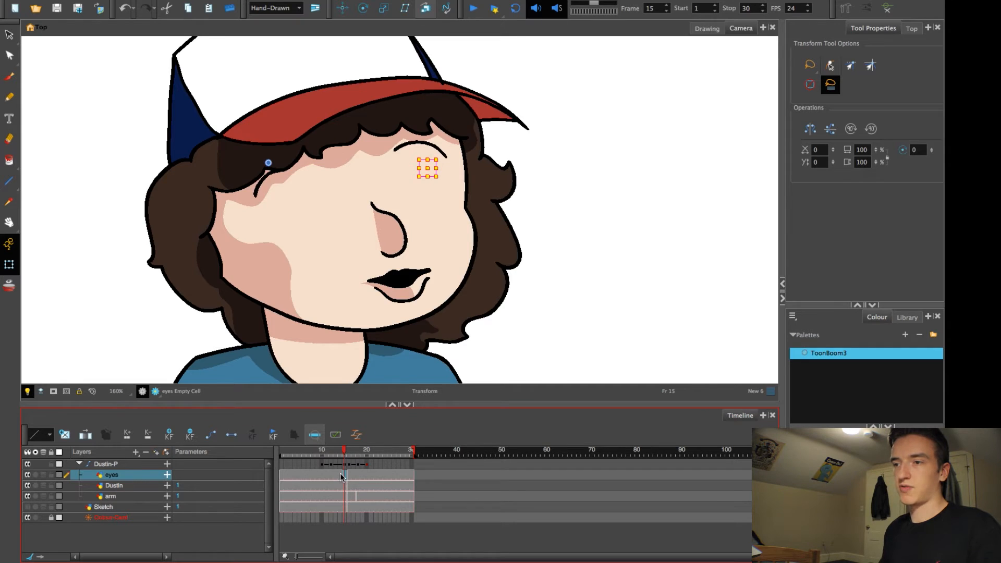
{"action": "left_click", "coordinate": [340, 474]}
{"action": "key", "text": "Delete"}
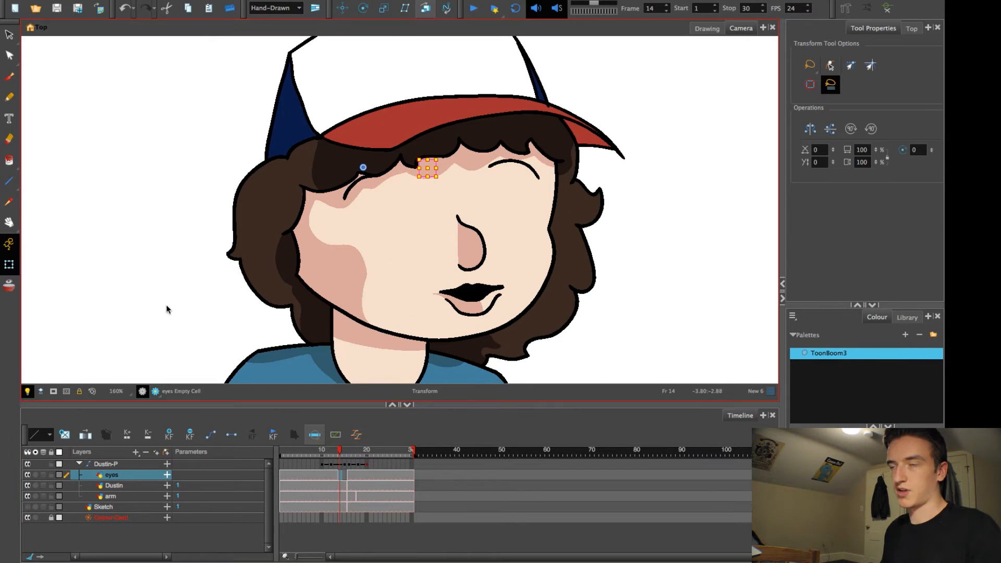
Step: Turn on the eyes layer's onion skin and draw an arched closed-lid line for each eye on frame 14 with the size 15 sketch brush
{"action": "left_click", "coordinate": [44, 474]}
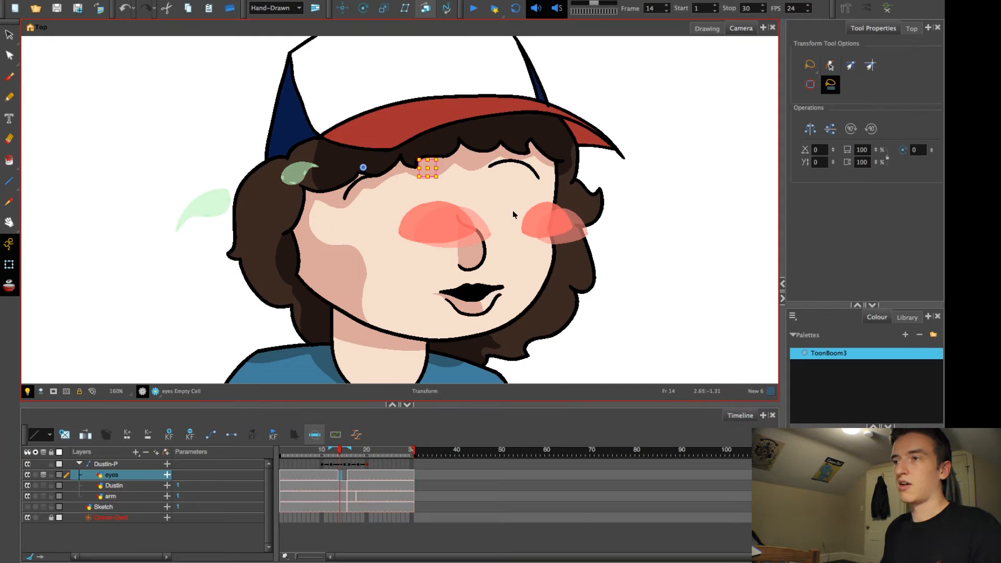
{"action": "left_click", "coordinate": [707, 28]}
{"action": "scroll", "coordinate": [405, 292], "scroll_direction": "up", "scroll_amount": 8}
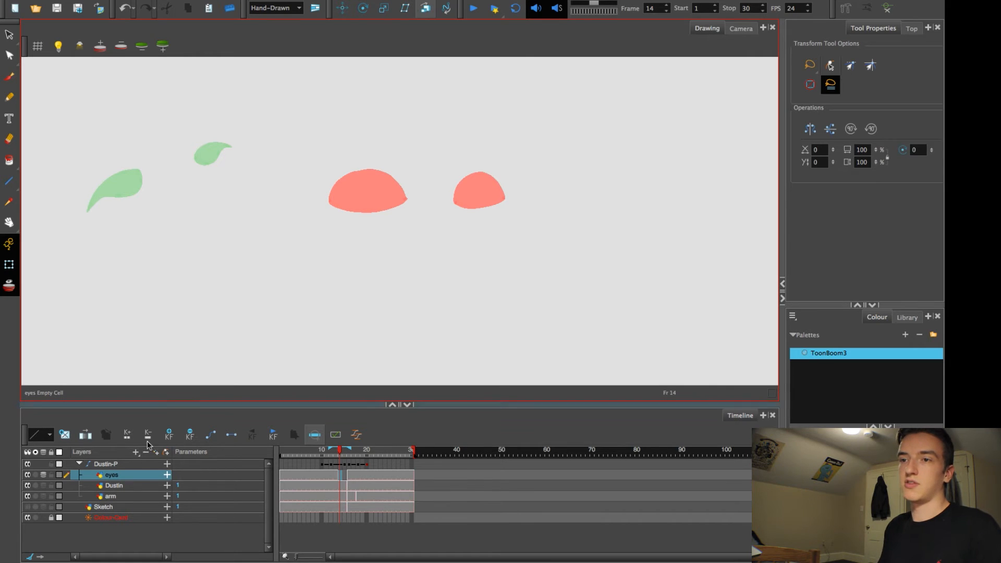
{"action": "key", "text": "alt+b"}
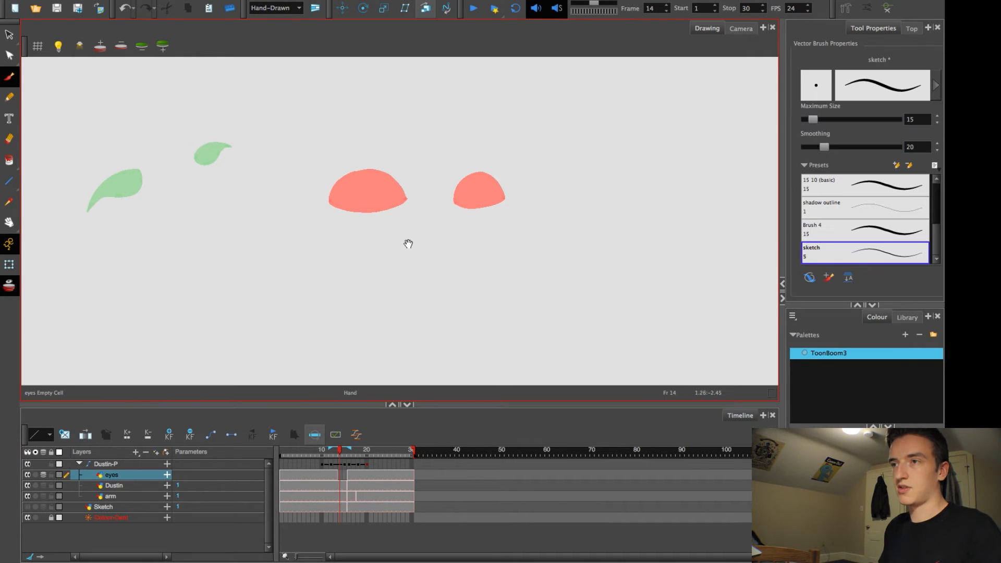
{"action": "key", "text": "2"}
{"action": "key", "text": "2"}
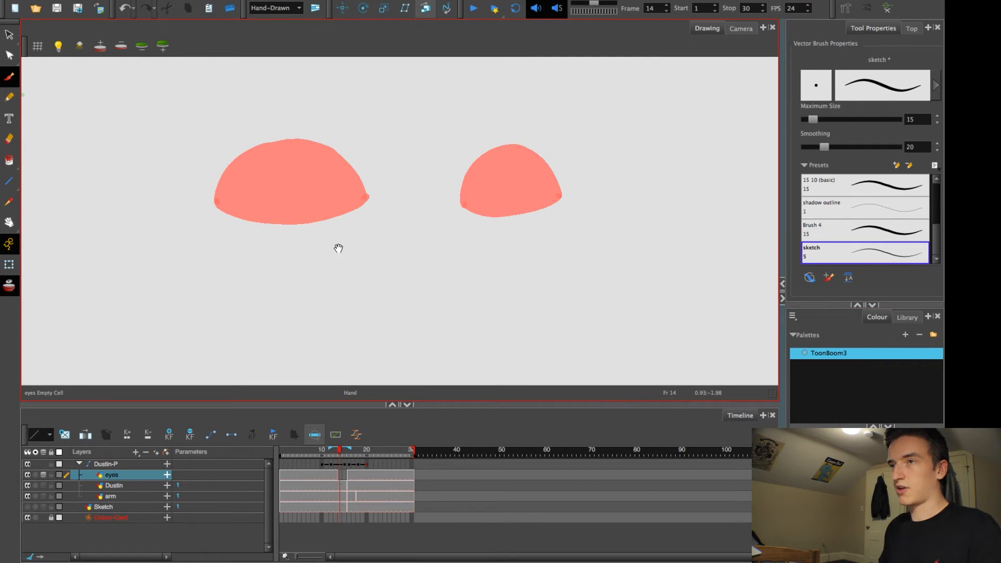
{"action": "left_click_drag", "start_coordinate": [338, 246], "coordinate": [356, 264]}
{"action": "key", "text": "2"}
{"action": "key", "text": "2"}
{"action": "key", "text": "1"}
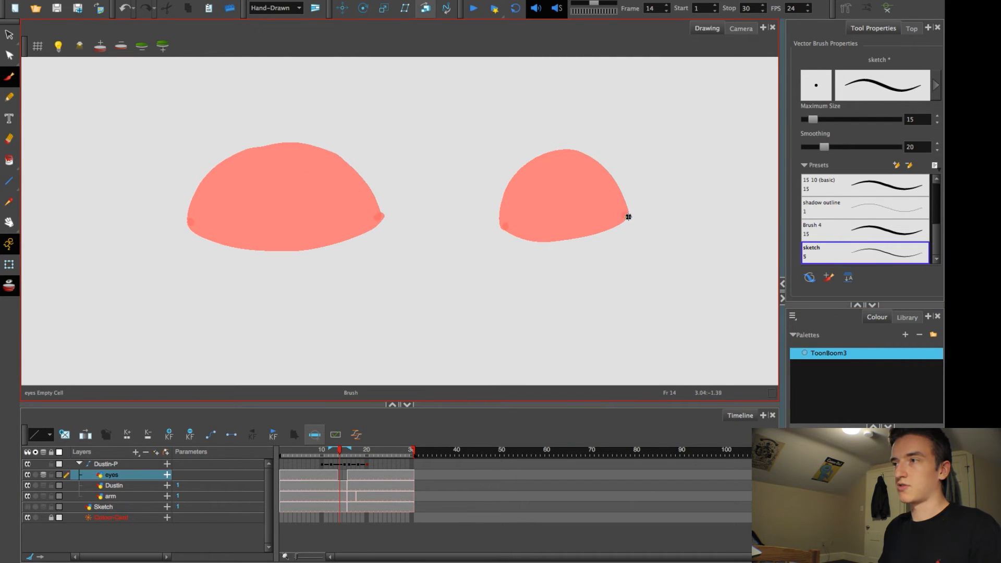
{"action": "mouse_move", "coordinate": [628, 216]}
{"action": "left_mouse_down"}
{"action": "mouse_move", "coordinate": [558, 204]}
{"action": "mouse_move", "coordinate": [497, 226]}
{"action": "left_mouse_up"}
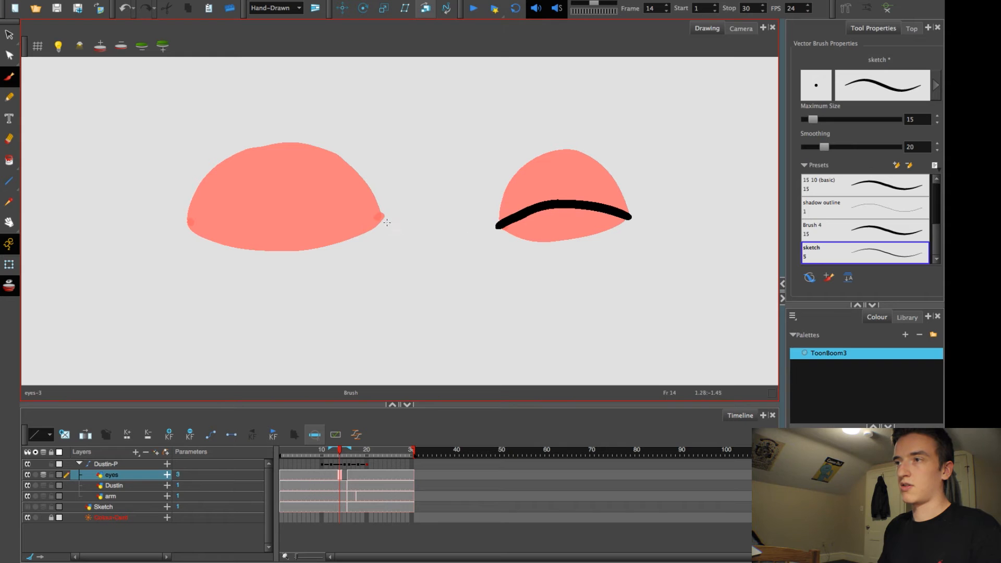
{"action": "mouse_move", "coordinate": [383, 218]}
{"action": "left_mouse_down"}
{"action": "mouse_move", "coordinate": [268, 207]}
{"action": "mouse_move", "coordinate": [188, 223]}
{"action": "left_mouse_up"}
{"action": "key", "text": "1"}
{"action": "key", "text": "1"}
{"action": "key", "text": "1"}
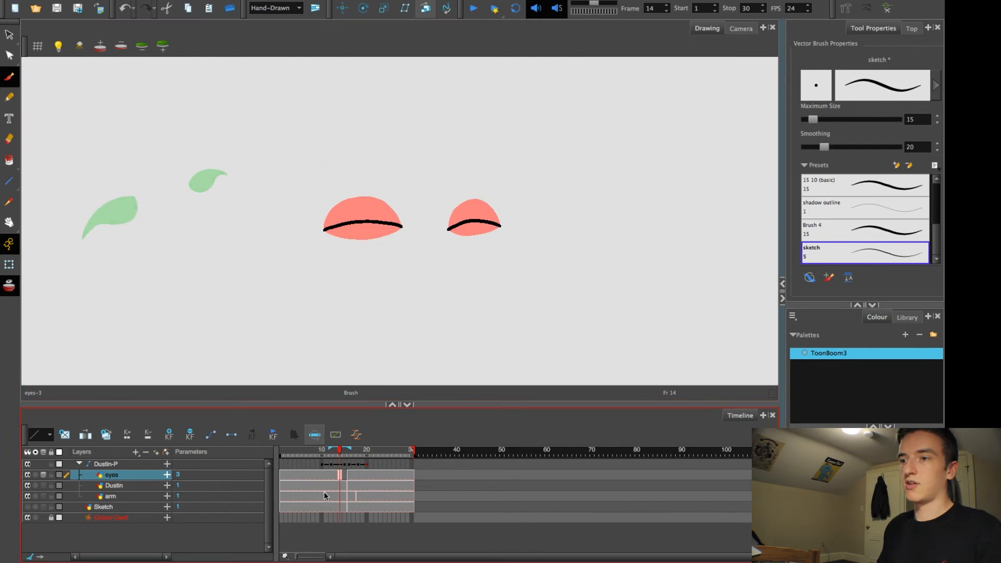
Step: Extend the closed-eyes drawing to frame 15 and check its placement on the face in the camera view
{"action": "left_click", "coordinate": [344, 474]}
{"action": "left_click", "coordinate": [737, 30]}
{"action": "key", "text": "1"}
{"action": "key", "text": "1"}
{"action": "key", "text": "1"}
{"action": "key", "text": "2"}
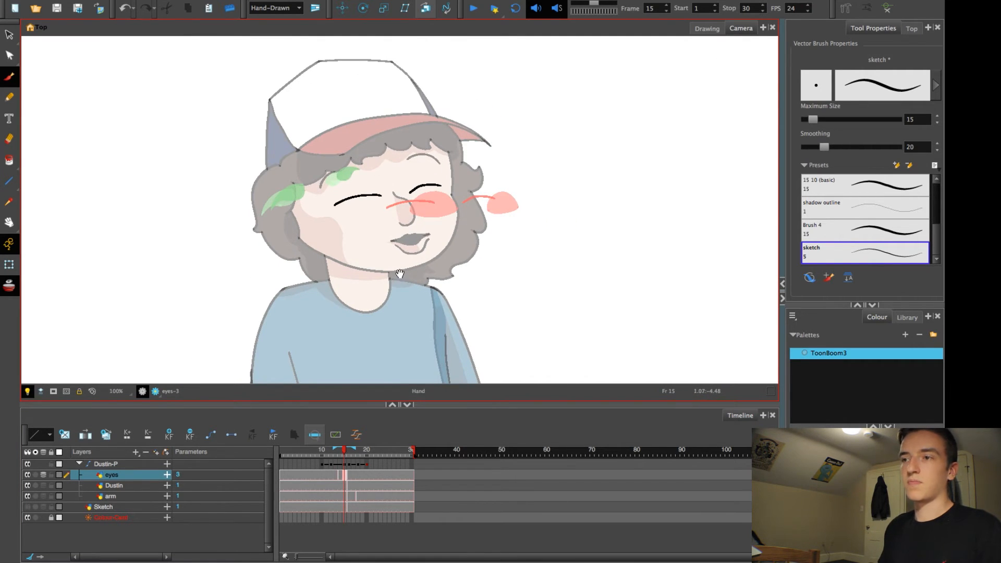
{"action": "left_click_drag", "start_coordinate": [400, 274], "coordinate": [406, 292]}
{"action": "key", "text": "2"}
{"action": "key", "text": "2"}
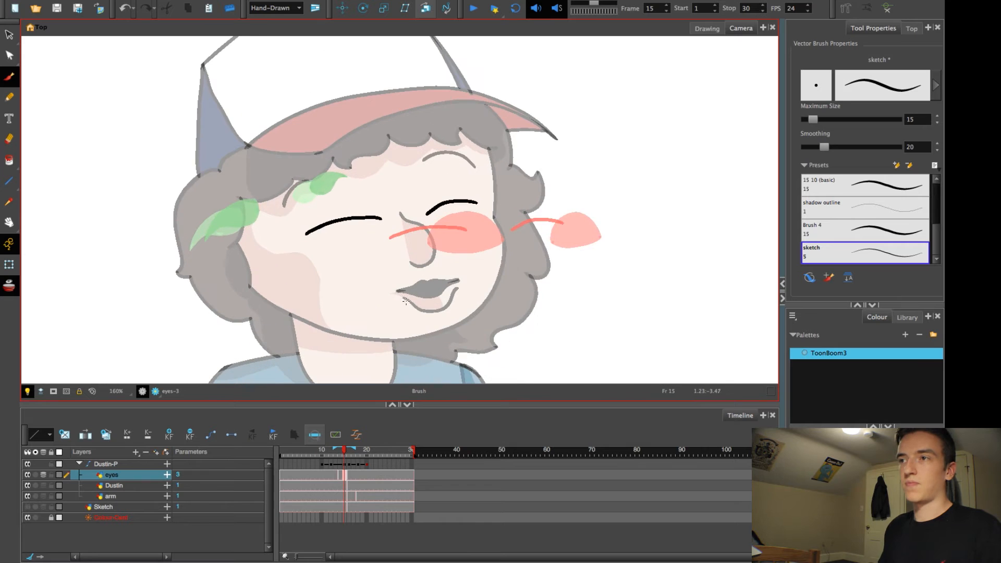
Step: Erase the upper and lower parts of both eyes on frame 12 with the size 30 eraser, leaving narrow horizontal bands
{"action": "left_click", "coordinate": [336, 476]}
{"action": "left_click", "coordinate": [330, 474]}
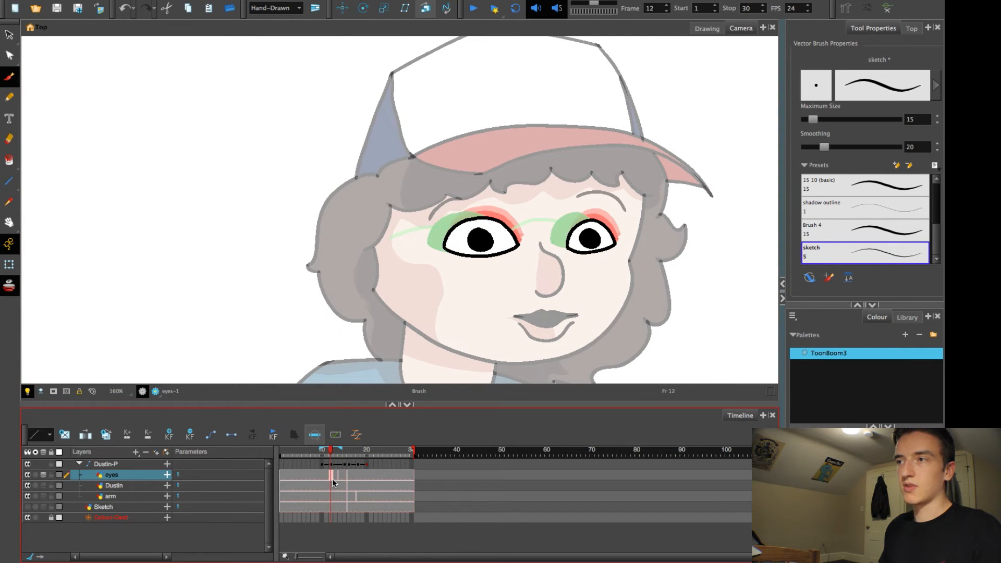
{"action": "left_click", "coordinate": [707, 28]}
{"action": "key", "text": "2"}
{"action": "key", "text": "2"}
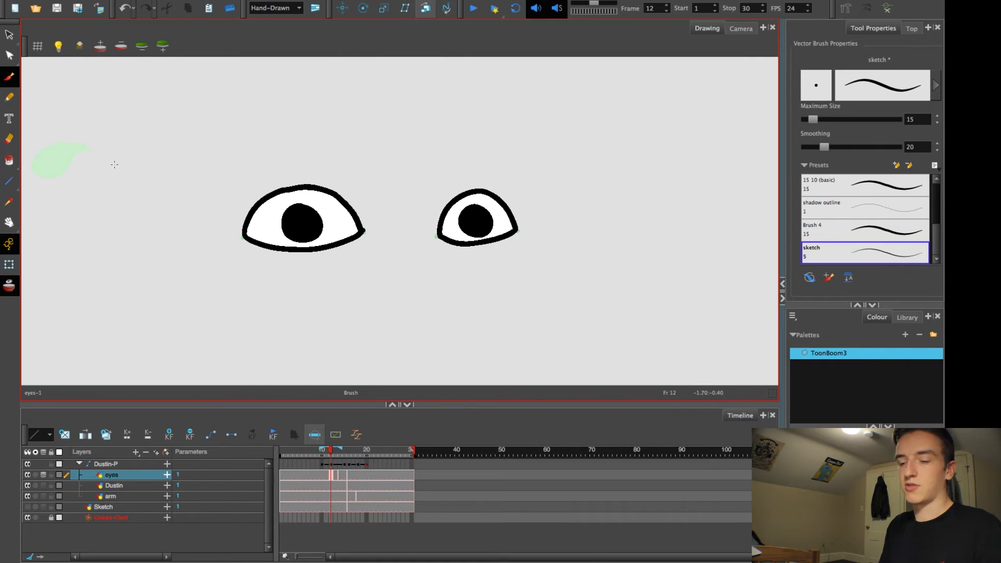
{"action": "key", "text": "alt+e"}
{"action": "mouse_move", "coordinate": [223, 216]}
{"action": "left_mouse_down"}
{"action": "mouse_move", "coordinate": [330, 201]}
{"action": "mouse_move", "coordinate": [380, 209]}
{"action": "left_mouse_up"}
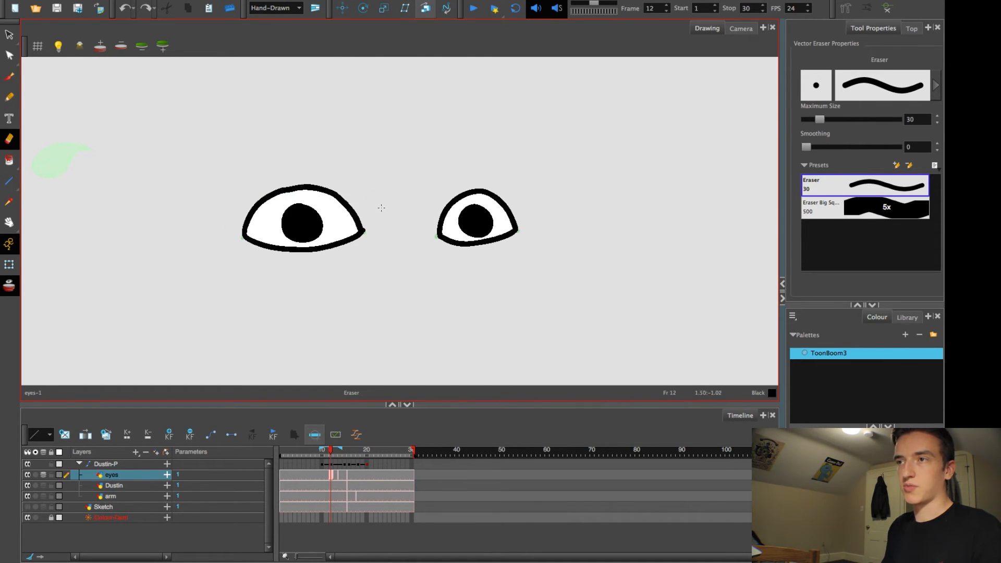
{"action": "left_click_drag", "start_coordinate": [217, 202], "coordinate": [518, 202]}
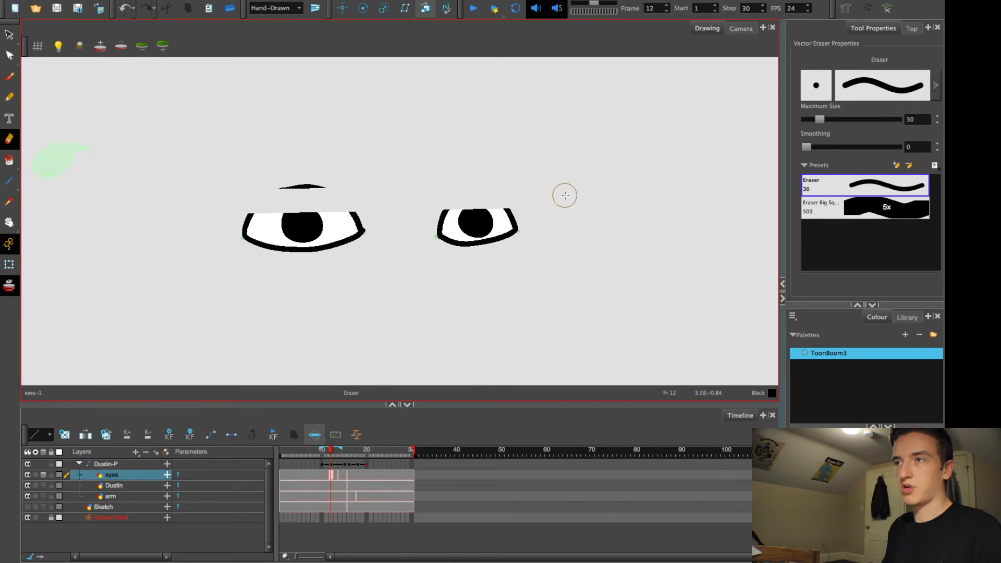
{"action": "left_click_drag", "start_coordinate": [268, 194], "coordinate": [467, 194]}
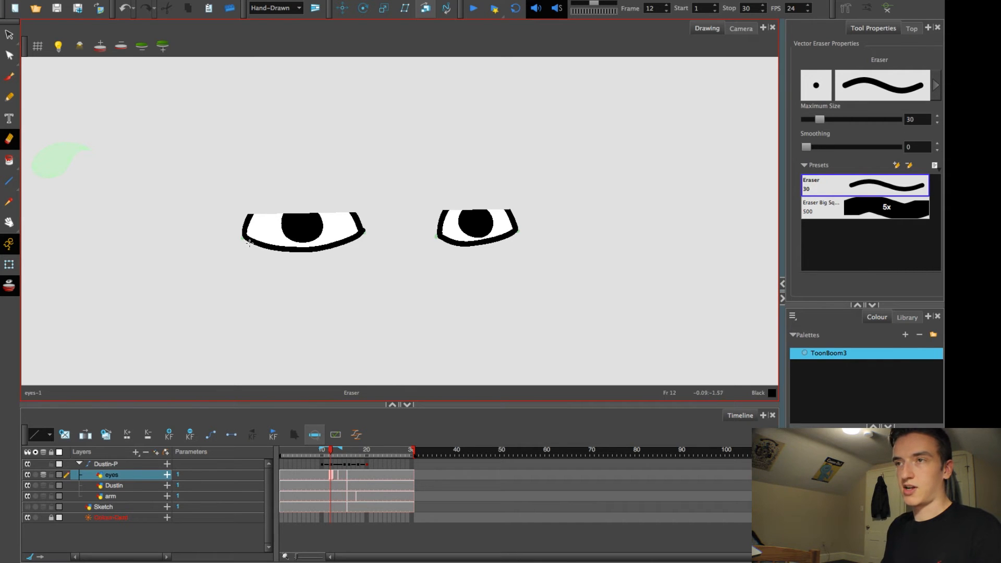
{"action": "mouse_move", "coordinate": [232, 245]}
{"action": "left_mouse_down"}
{"action": "mouse_move", "coordinate": [446, 260]}
{"action": "mouse_move", "coordinate": [565, 258]}
{"action": "mouse_move", "coordinate": [595, 245]}
{"action": "left_mouse_up"}
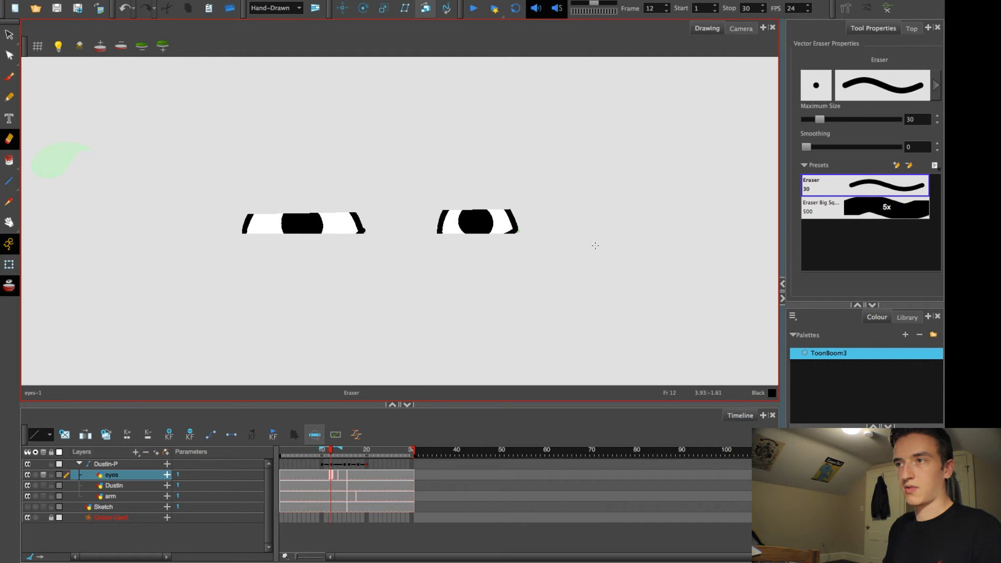
Step: Brush straight black lid lines along the cut upper and lower edges of both eyes on frame 12
{"action": "key", "text": "alt+b"}
{"action": "left_click_drag", "start_coordinate": [514, 231], "coordinate": [438, 235]}
{"action": "mouse_move", "coordinate": [361, 230]}
{"action": "left_mouse_down"}
{"action": "mouse_move", "coordinate": [234, 235]}
{"action": "mouse_move", "coordinate": [253, 212]}
{"action": "mouse_move", "coordinate": [352, 212]}
{"action": "left_mouse_up"}
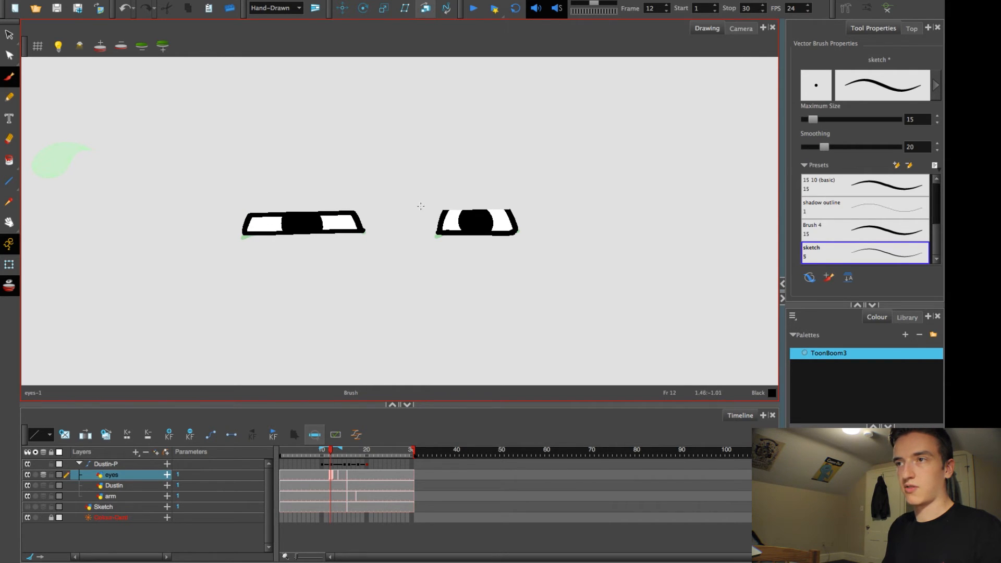
{"action": "left_click_drag", "start_coordinate": [445, 209], "coordinate": [506, 209]}
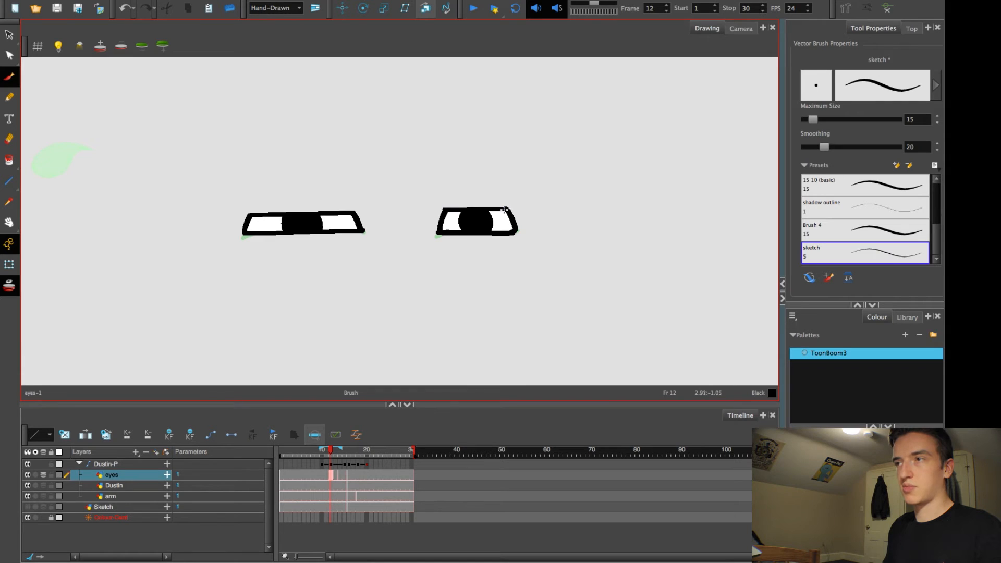
{"action": "scroll", "coordinate": [409, 214], "scroll_direction": "down", "scroll_amount": 2}
{"action": "key", "text": "2"}
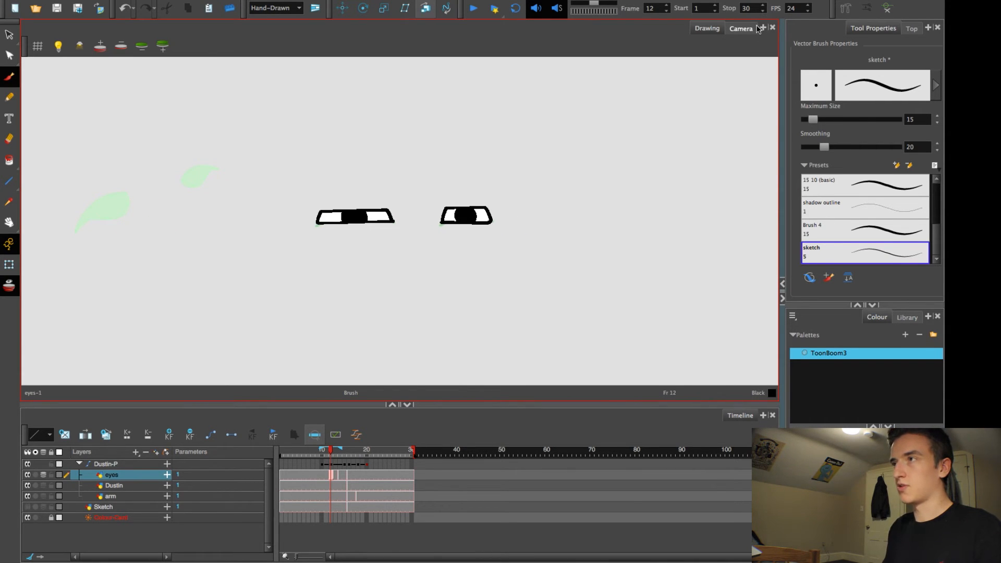
Step: Turn off the eyes layer's onion skin and check the half-closed eyes on frame 12 in the camera view
{"action": "left_click", "coordinate": [735, 37]}
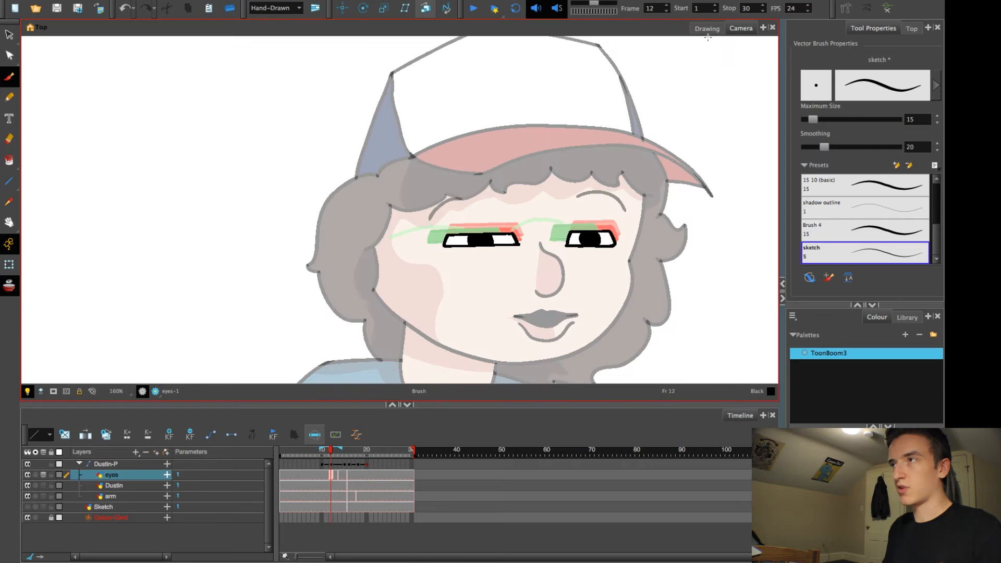
{"action": "scroll", "coordinate": [269, 218], "scroll_direction": "down", "scroll_amount": 2}
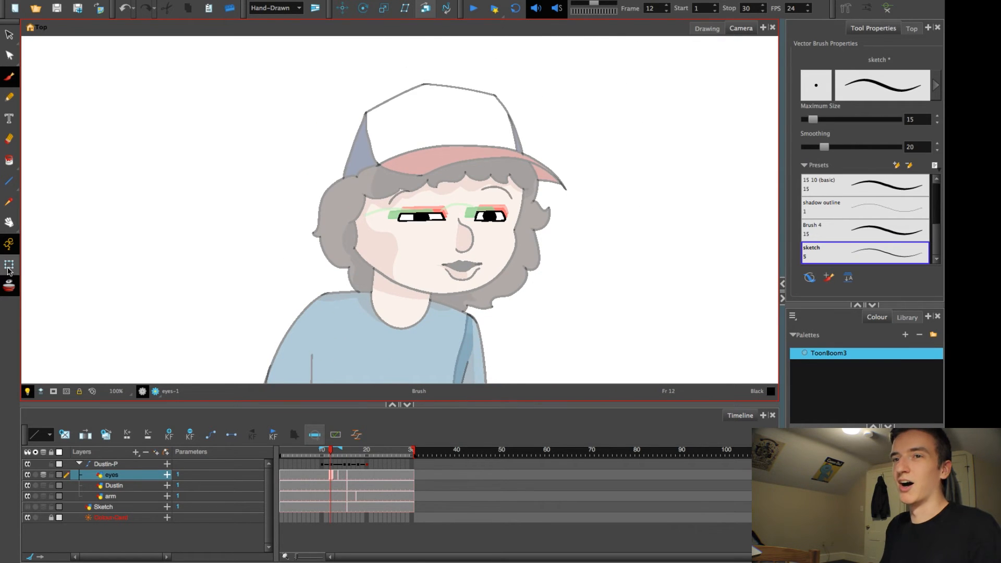
{"action": "left_click", "coordinate": [43, 475]}
{"action": "key", "text": "space"}
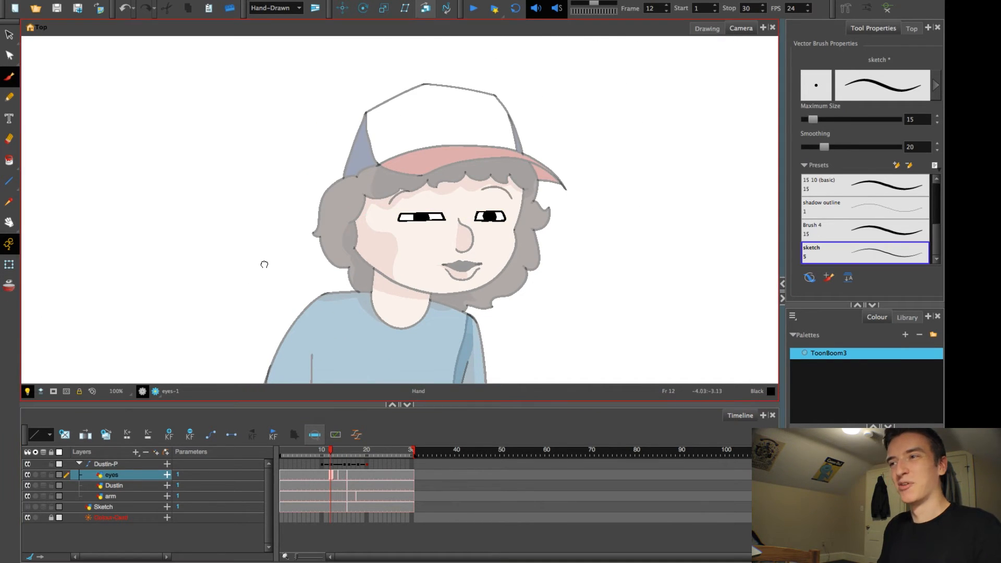
{"action": "left_click_drag", "start_coordinate": [272, 261], "coordinate": [167, 253]}
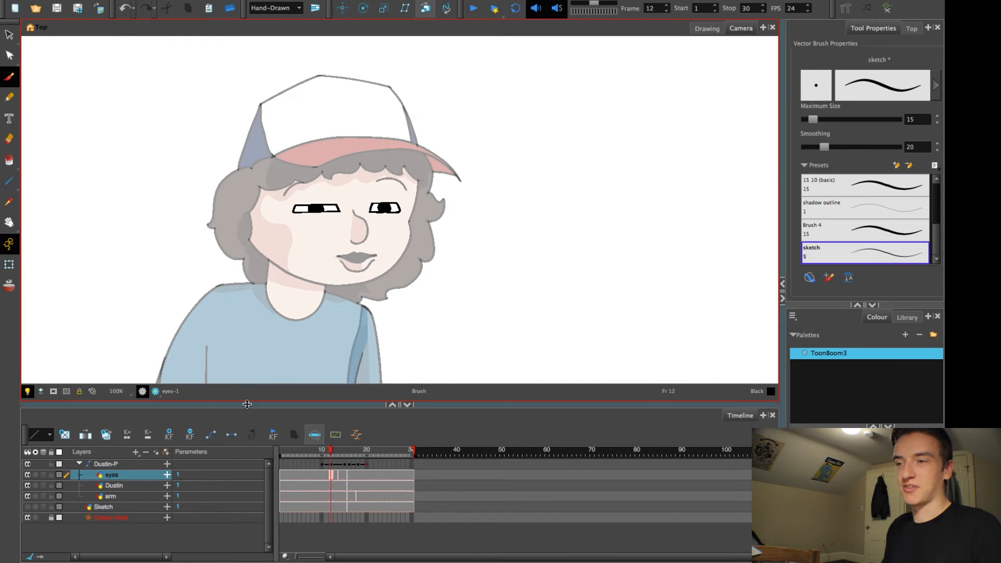
Step: Copy the half-closed eyes on frame 12 and undo their edits to restore the shared open-eye drawing
{"action": "mouse_move", "coordinate": [332, 452]}
{"action": "left_mouse_down"}
{"action": "mouse_move", "coordinate": [318, 452]}
{"action": "mouse_move", "coordinate": [362, 452]}
{"action": "mouse_move", "coordinate": [317, 453]}
{"action": "left_mouse_up"}
{"action": "left_click", "coordinate": [330, 476]}
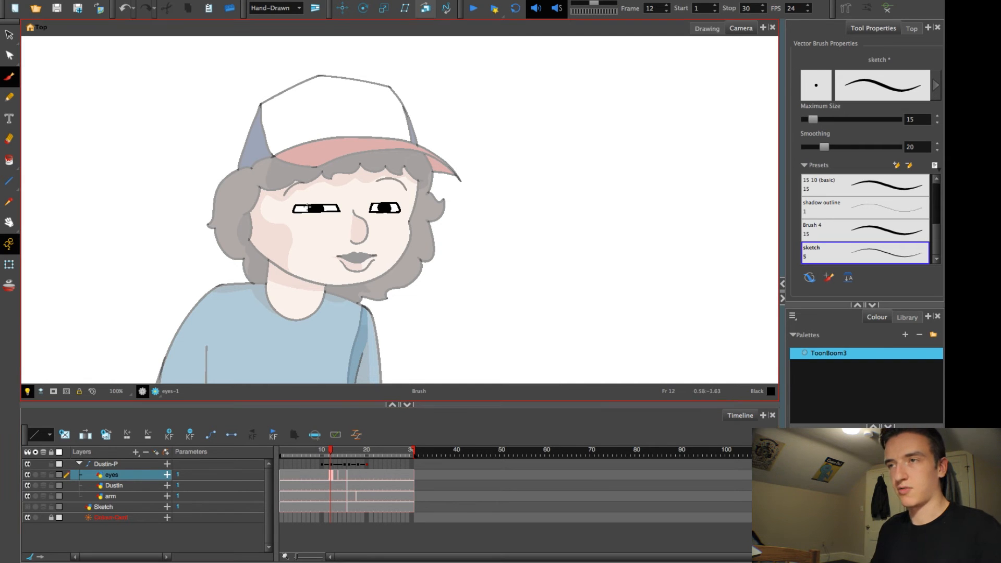
{"action": "mouse_move", "coordinate": [305, 193]}
{"action": "left_mouse_down", "text": "super"}
{"action": "mouse_move", "coordinate": [391, 250]}
{"action": "mouse_move", "coordinate": [385, 225]}
{"action": "left_mouse_up", "text": "super"}
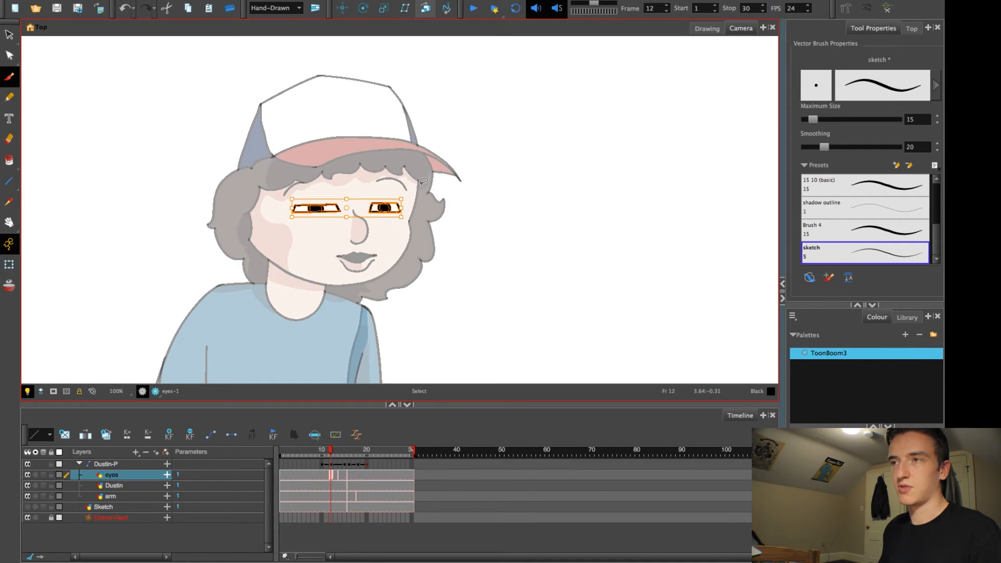
{"action": "key", "text": "Delete"}
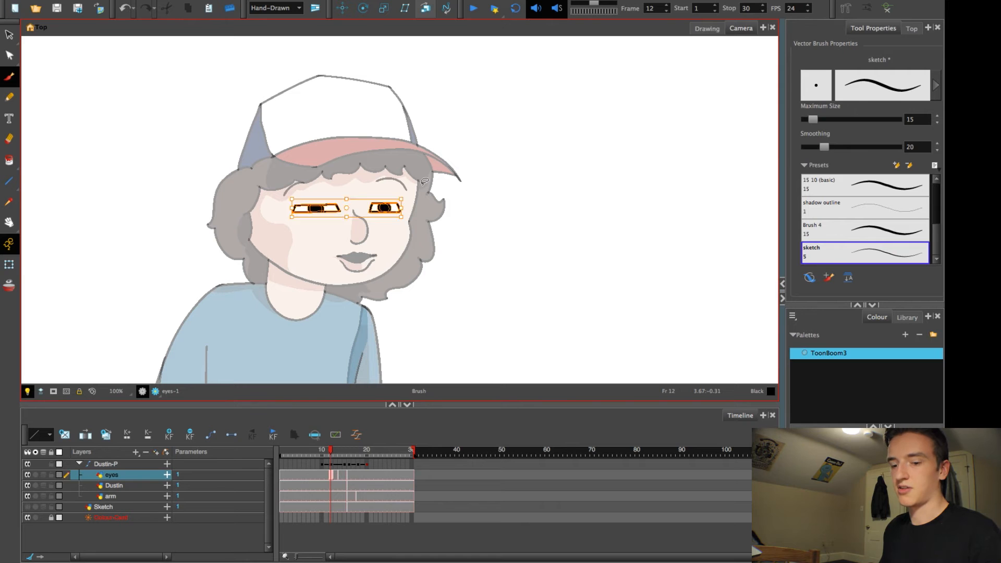
{"action": "key", "text": "alt+s"}
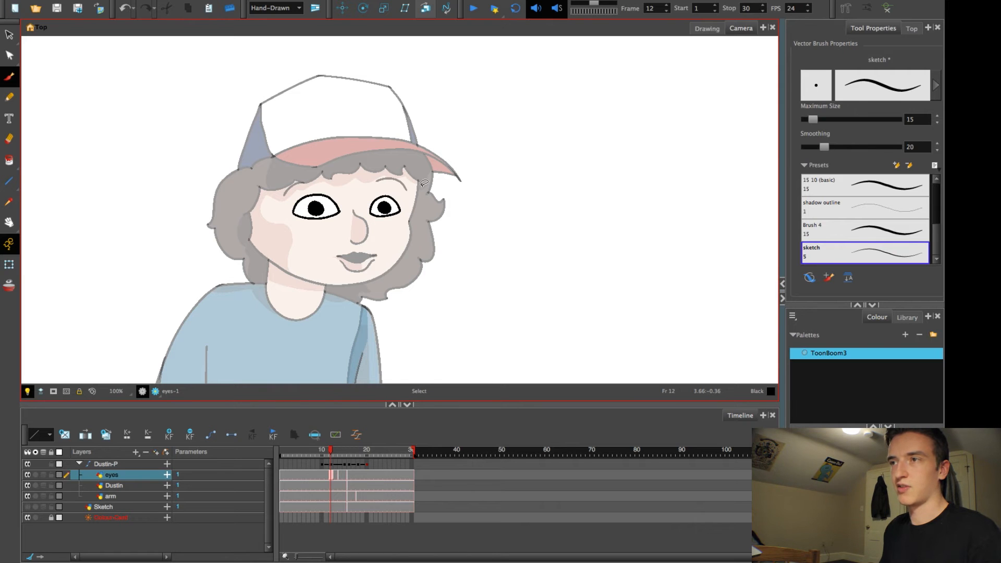
Step: Duplicate the eyes drawing on frame 12 to make it independent of the earlier frames
{"action": "left_click", "coordinate": [332, 474]}
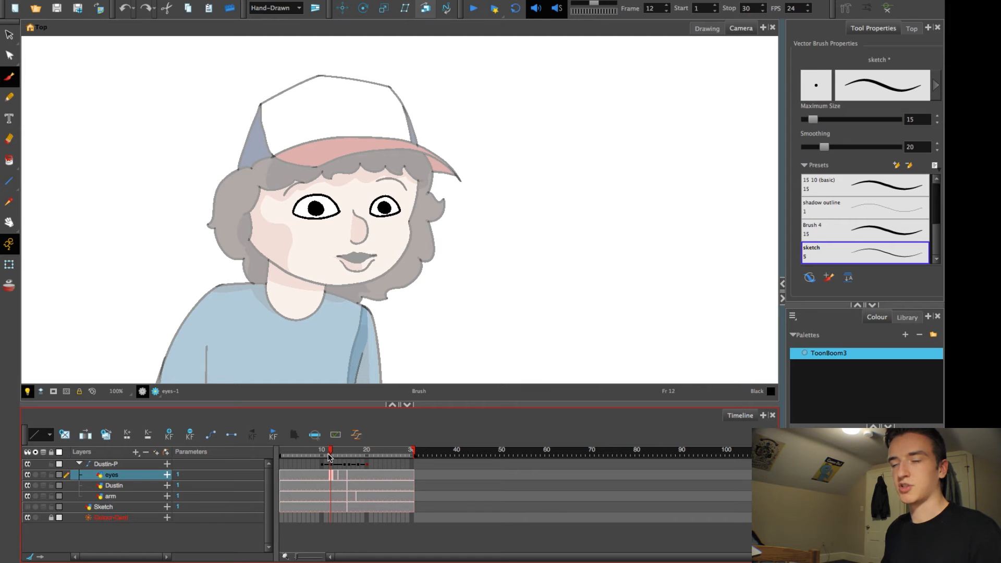
{"action": "left_click", "coordinate": [317, 473]}
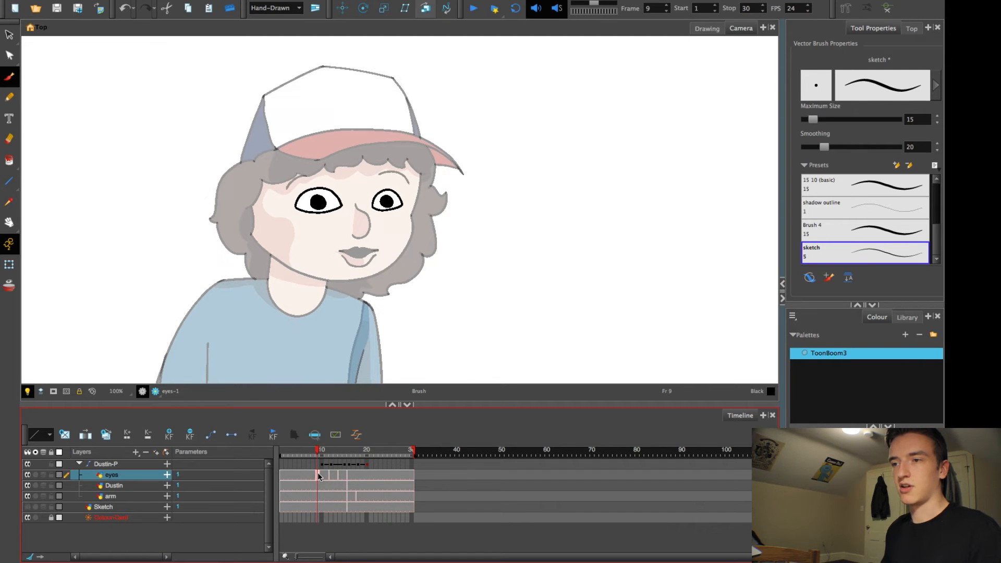
{"action": "left_click", "coordinate": [330, 475]}
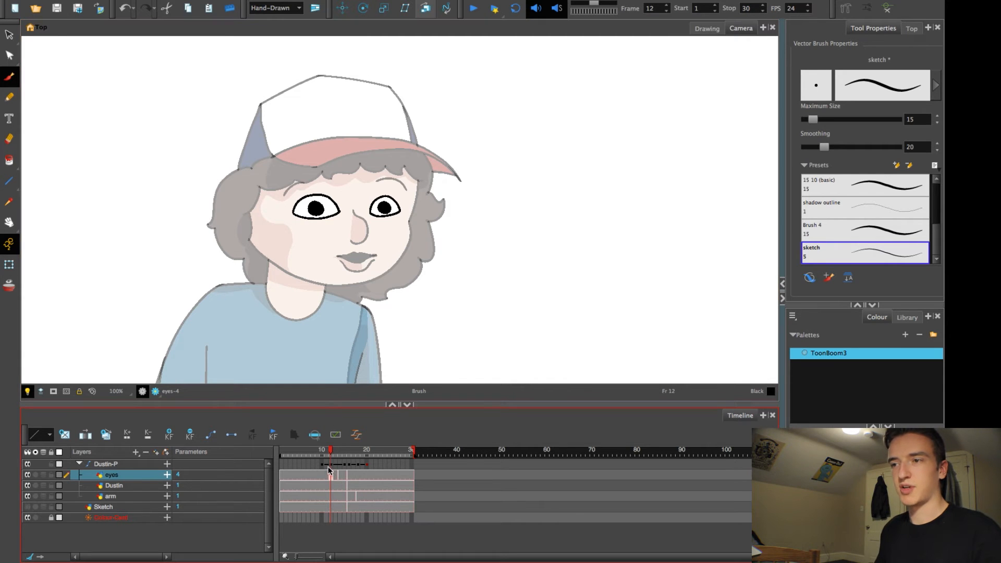
Step: Flip between the eyes drawings just before and on frame 12 to compare them
{"action": "left_click", "coordinate": [324, 475]}
{"action": "left_click", "coordinate": [331, 473]}
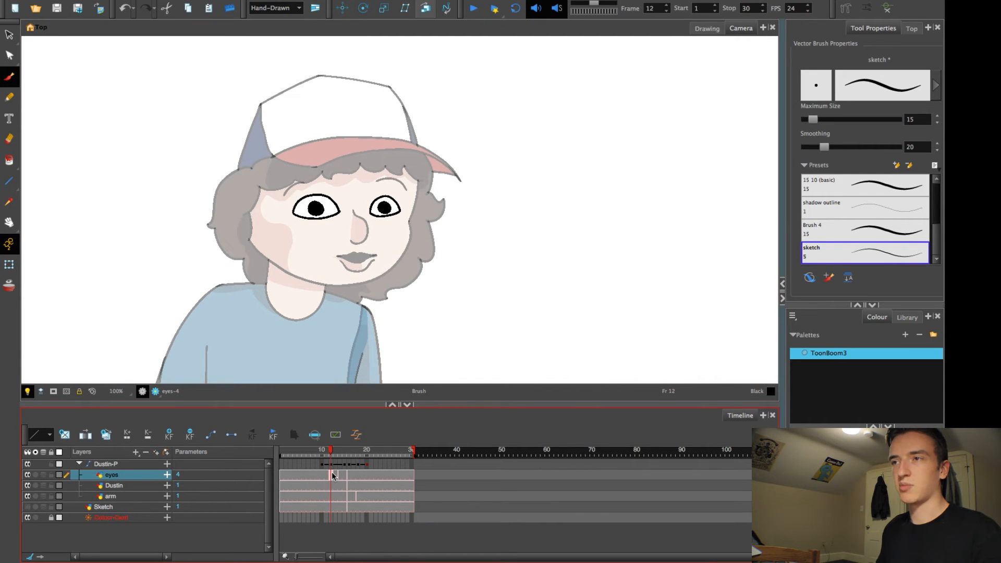
{"action": "left_click", "coordinate": [324, 473]}
{"action": "left_click", "coordinate": [331, 474]}
{"action": "left_click", "coordinate": [324, 473]}
{"action": "left_click", "coordinate": [330, 474]}
{"action": "left_click", "coordinate": [323, 475]}
{"action": "left_click", "coordinate": [331, 475]}
{"action": "left_click", "coordinate": [323, 474]}
{"action": "left_click", "coordinate": [330, 475]}
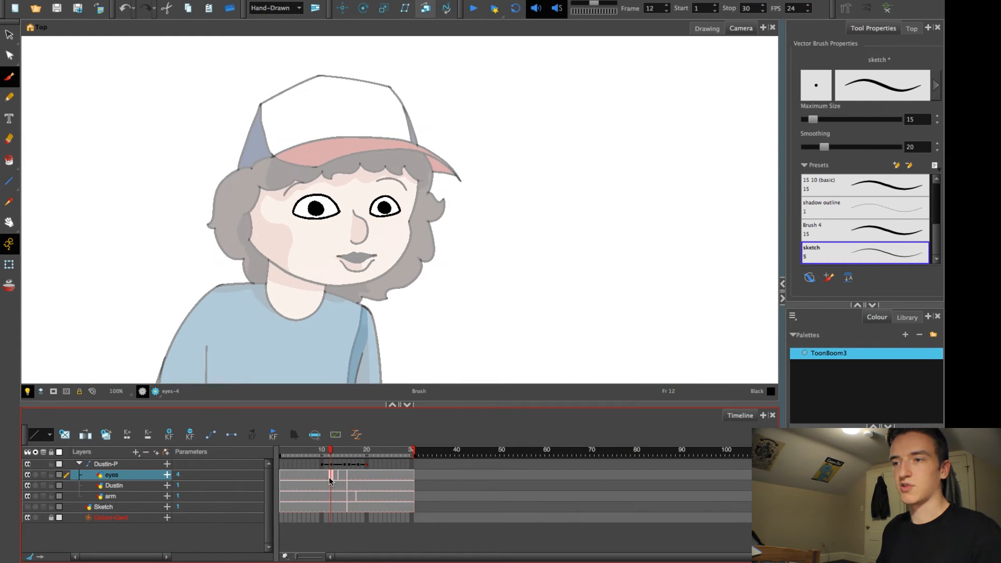
Step: Replace the open eyes on frame 12's duplicated drawing with the copied half-closed eyes
{"action": "key", "text": "super"}
{"action": "mouse_move", "coordinate": [331, 180]}
{"action": "left_mouse_down"}
{"action": "mouse_move", "coordinate": [417, 208]}
{"action": "mouse_move", "coordinate": [334, 182]}
{"action": "left_mouse_up"}
{"action": "key", "text": "Delete"}
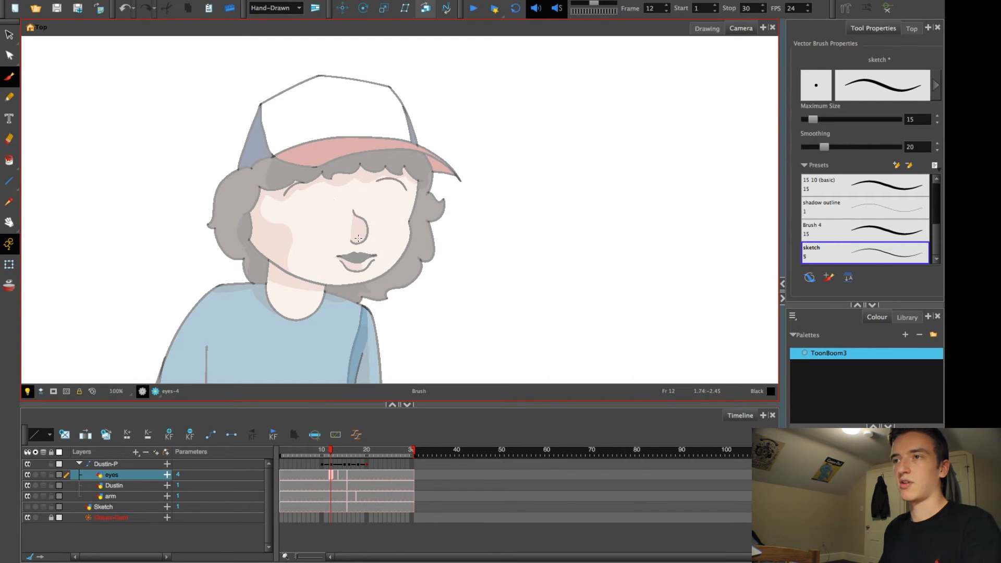
{"action": "key", "text": "super+v"}
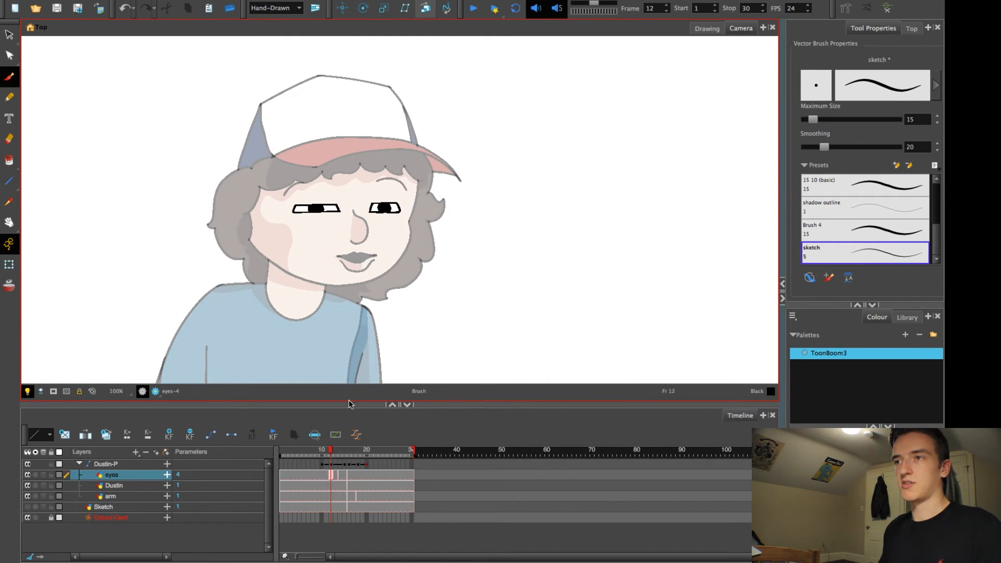
Step: Play the animation to review the blink with the camera frame zoomed out
{"action": "left_click_drag", "start_coordinate": [331, 452], "coordinate": [300, 455]}
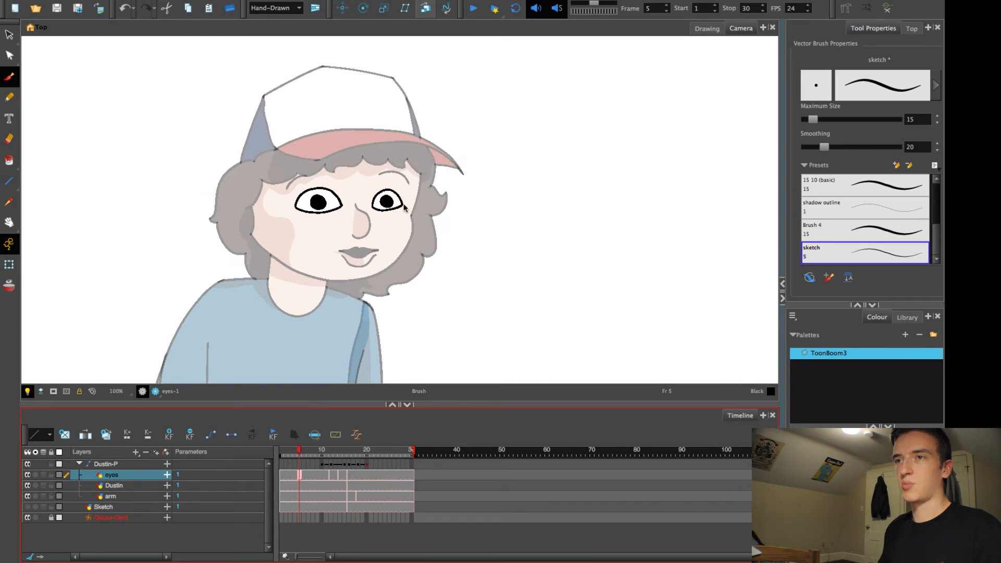
{"action": "left_click", "coordinate": [473, 10]}
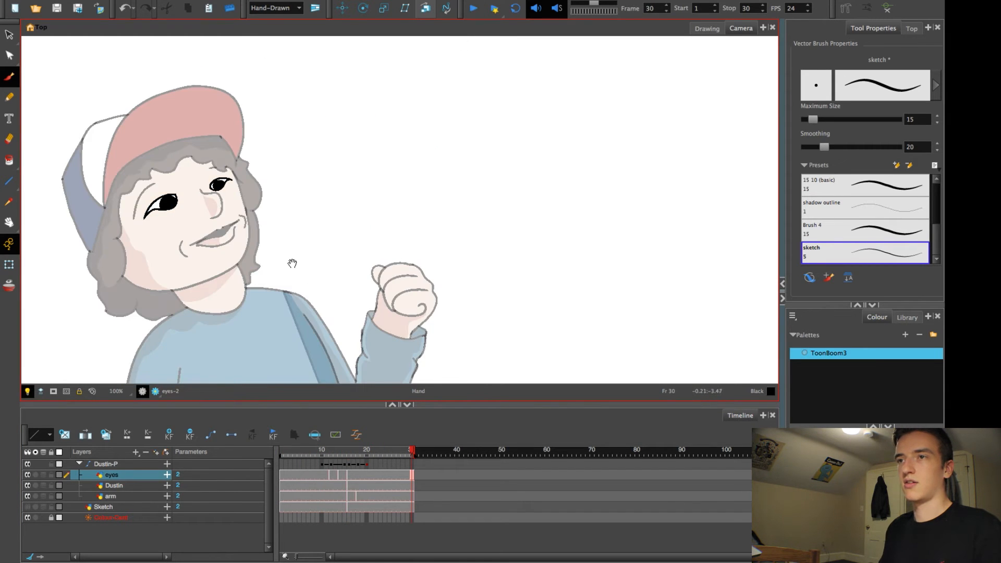
{"action": "left_click_drag", "start_coordinate": [291, 265], "coordinate": [343, 234]}
{"action": "key", "text": "1"}
{"action": "key", "text": "1"}
{"action": "left_click", "coordinate": [473, 9]}
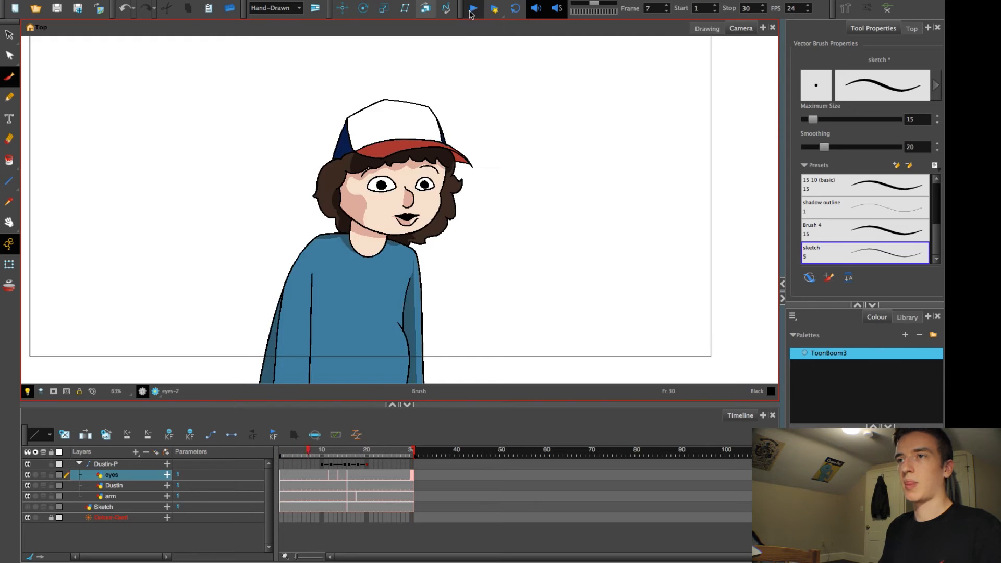
Step: Squash the whole character slightly downward on the Dustin-P peg at frame 12 with the Transform tool
{"action": "mouse_move", "coordinate": [341, 453]}
{"action": "left_mouse_down"}
{"action": "mouse_move", "coordinate": [326, 452]}
{"action": "mouse_move", "coordinate": [336, 454]}
{"action": "left_mouse_up"}
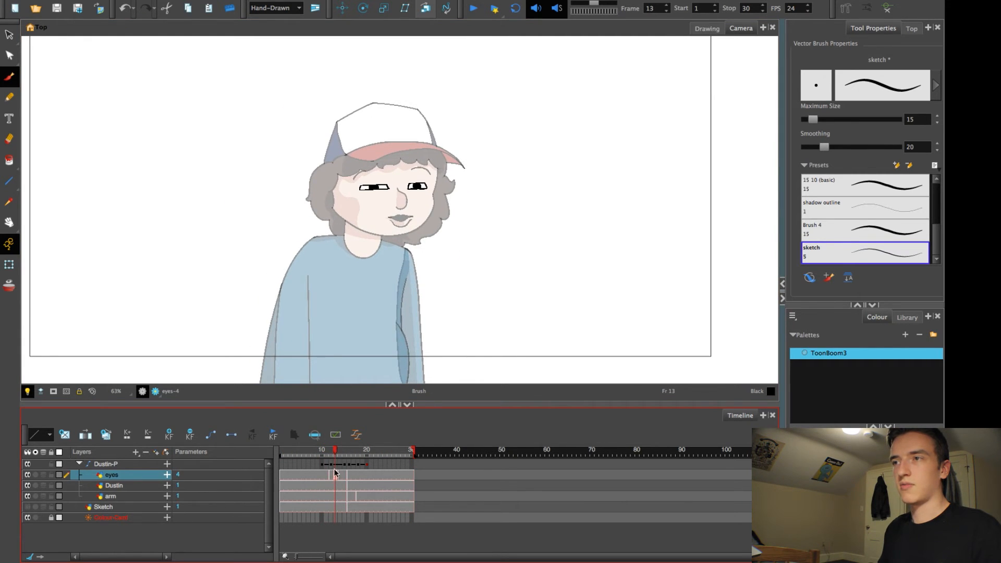
{"action": "left_click", "coordinate": [330, 464]}
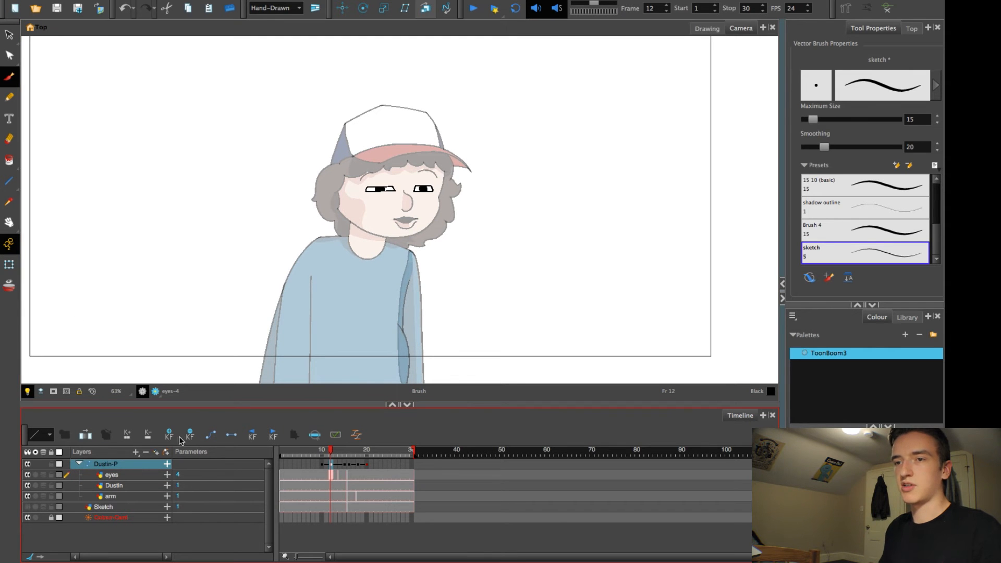
{"action": "key", "text": "shift+t"}
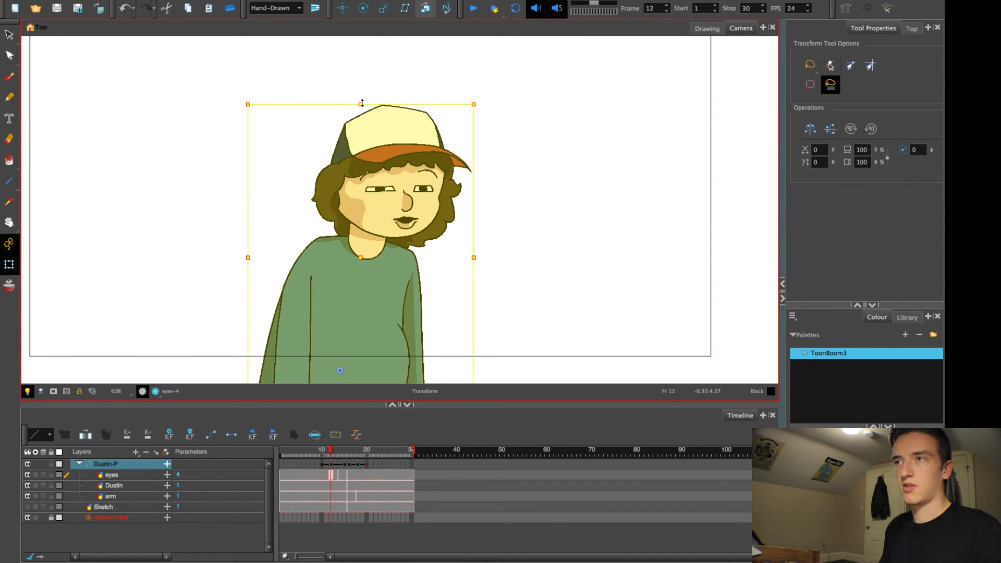
{"action": "left_click_drag", "start_coordinate": [359, 104], "coordinate": [361, 112]}
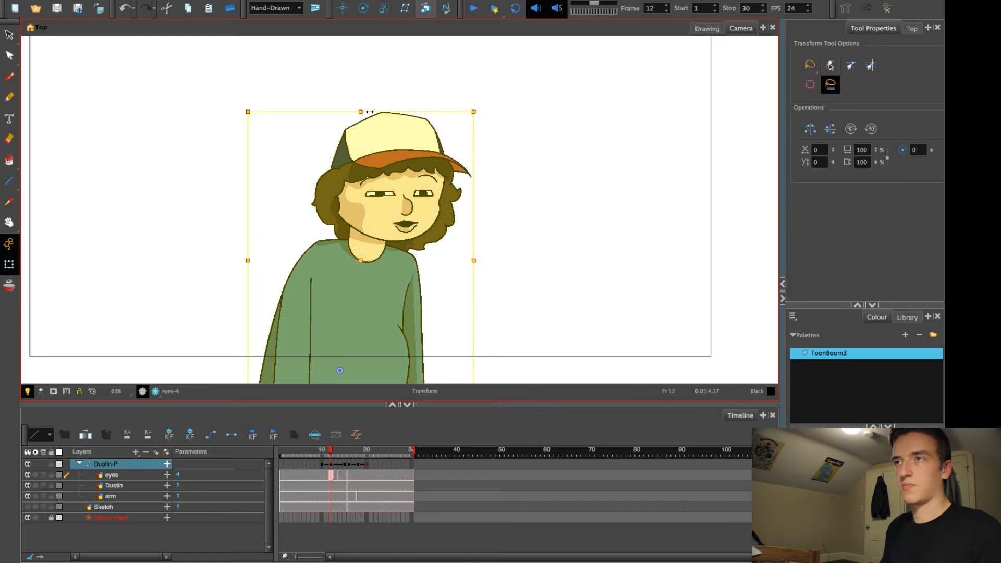
Step: Rewind to frame 1 and play the animation several times to review the squash before the head turn
{"action": "left_click", "coordinate": [329, 454]}
{"action": "left_click_drag", "start_coordinate": [329, 457], "coordinate": [277, 452]}
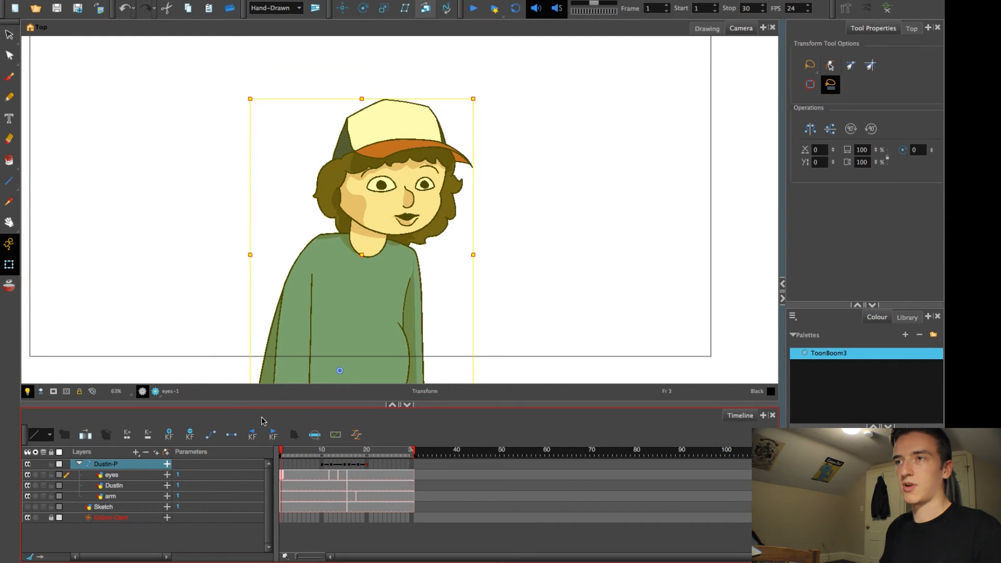
{"action": "left_click", "coordinate": [473, 10]}
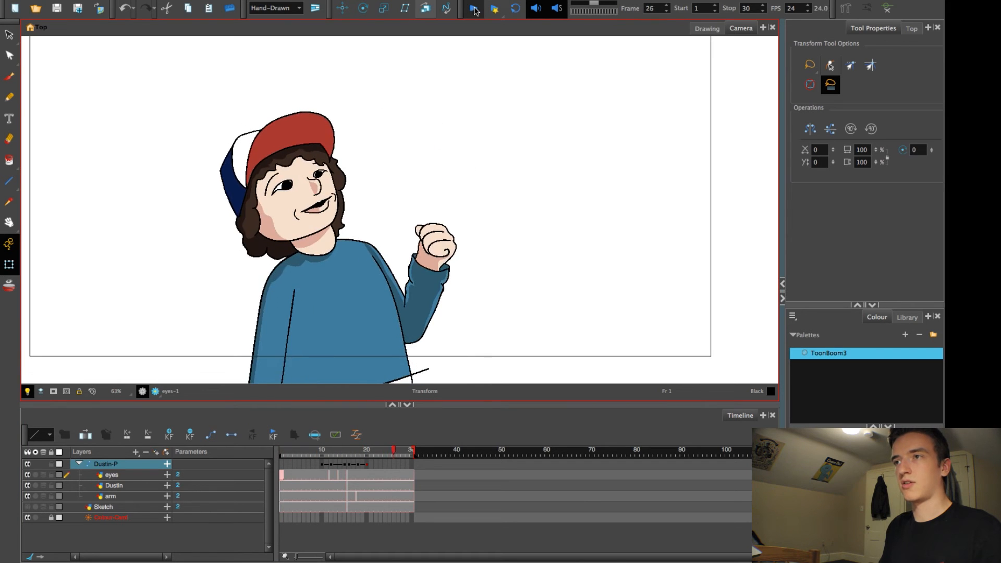
{"action": "left_click", "coordinate": [474, 10]}
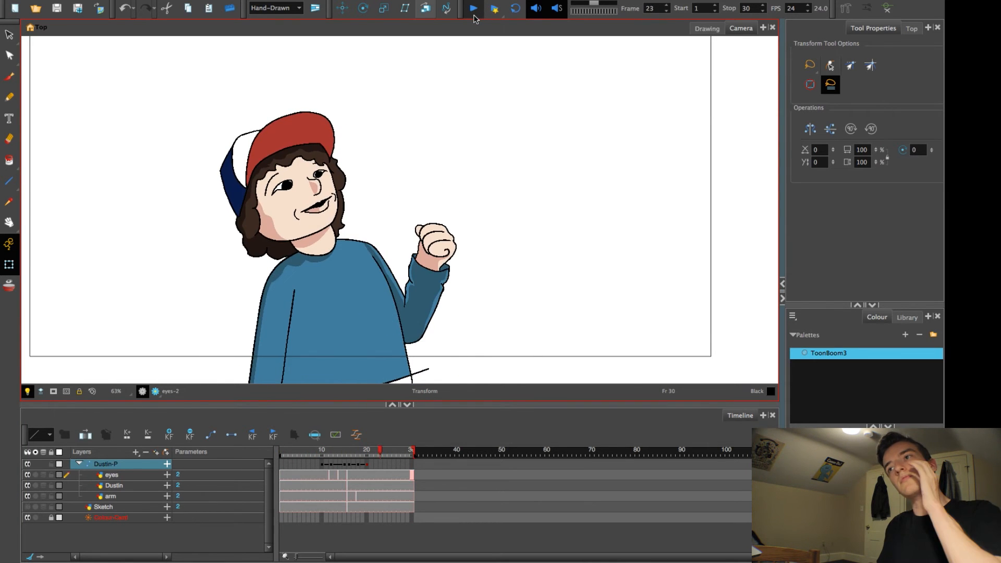
{"action": "left_click", "coordinate": [475, 9]}
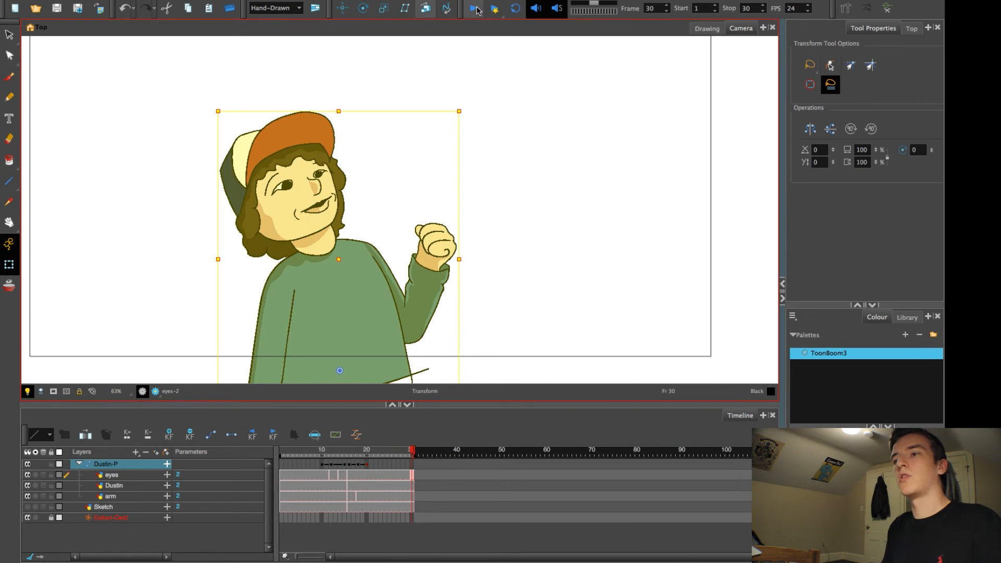
{"action": "left_click", "coordinate": [476, 9]}
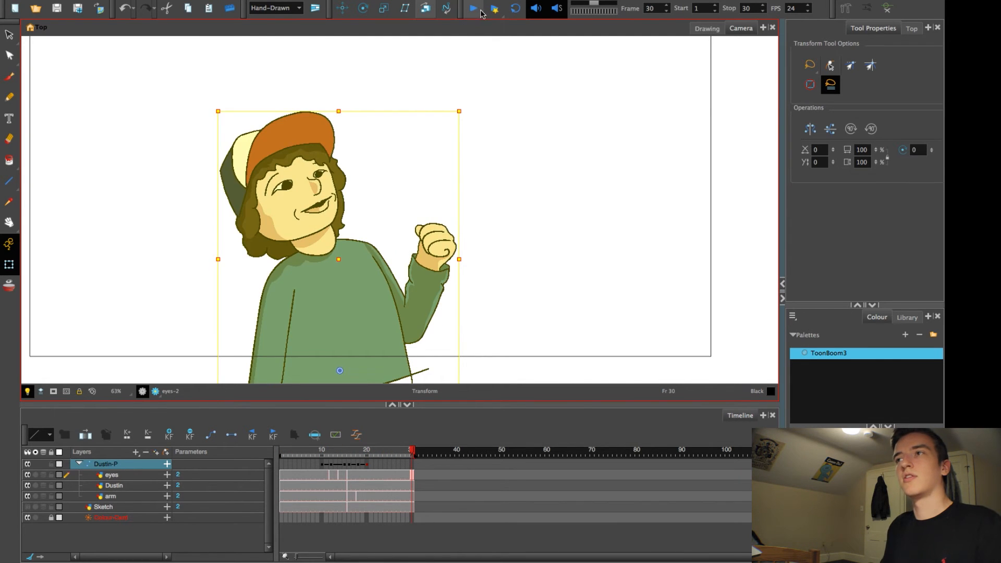
{"action": "left_click", "coordinate": [473, 10]}
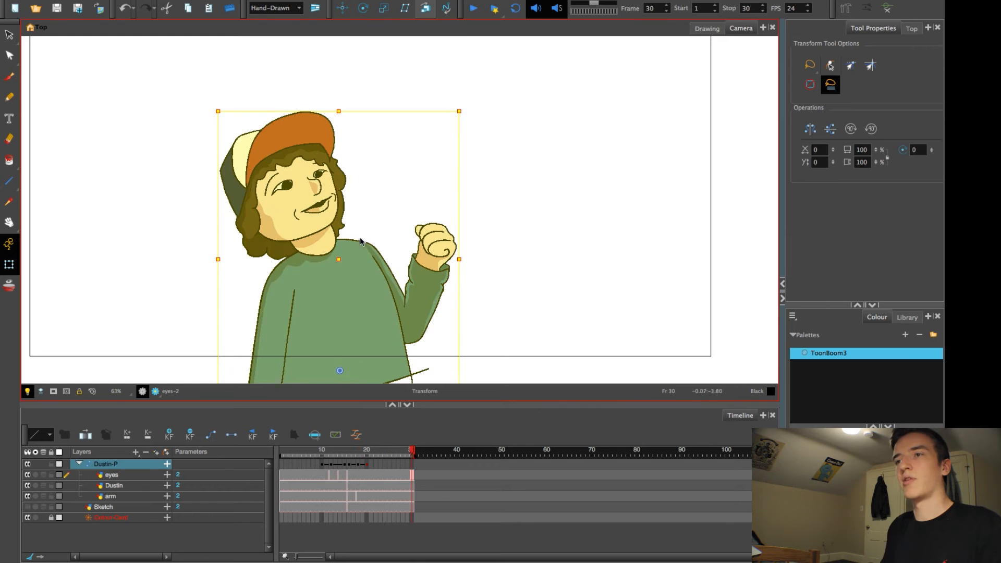
Step: Duplicate the Dustin layer's drawing on frame 14 for separate editing
{"action": "mouse_move", "coordinate": [323, 453]}
{"action": "left_mouse_down"}
{"action": "mouse_move", "coordinate": [312, 451]}
{"action": "mouse_move", "coordinate": [414, 456]}
{"action": "mouse_move", "coordinate": [314, 444]}
{"action": "mouse_move", "coordinate": [368, 443]}
{"action": "mouse_move", "coordinate": [305, 450]}
{"action": "mouse_move", "coordinate": [379, 456]}
{"action": "mouse_move", "coordinate": [305, 459]}
{"action": "mouse_move", "coordinate": [336, 465]}
{"action": "left_mouse_up"}
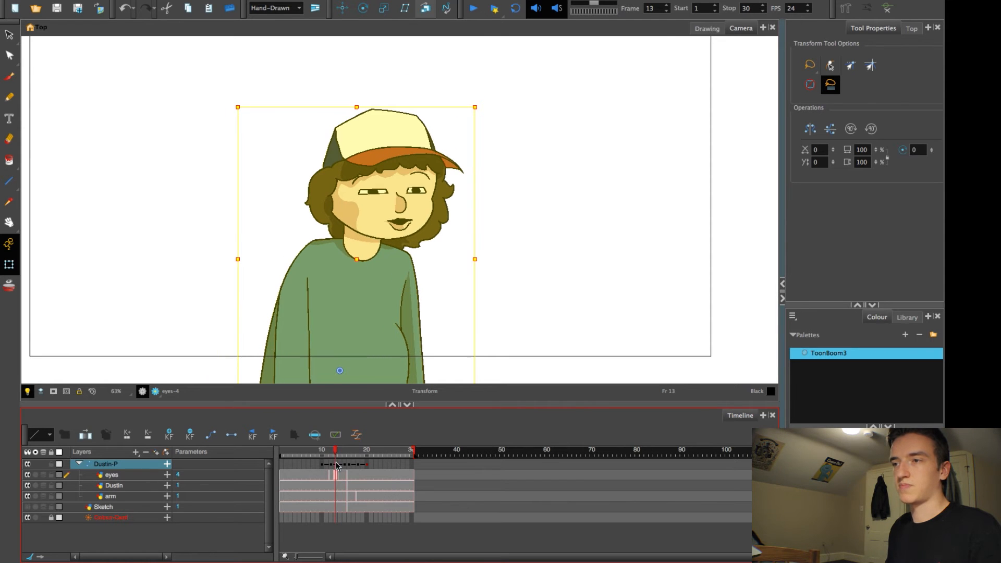
{"action": "left_click", "coordinate": [337, 487]}
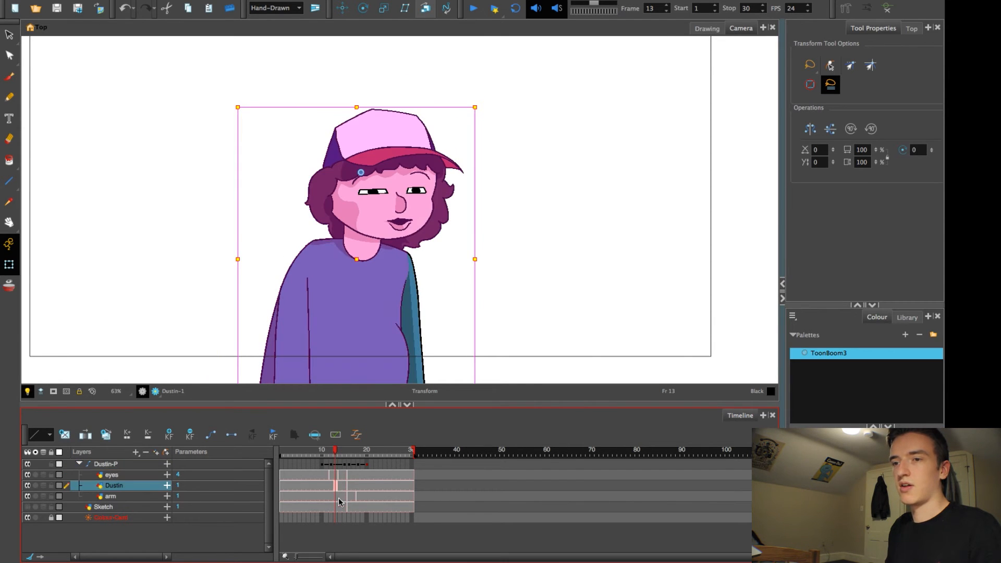
{"action": "left_click", "coordinate": [341, 488]}
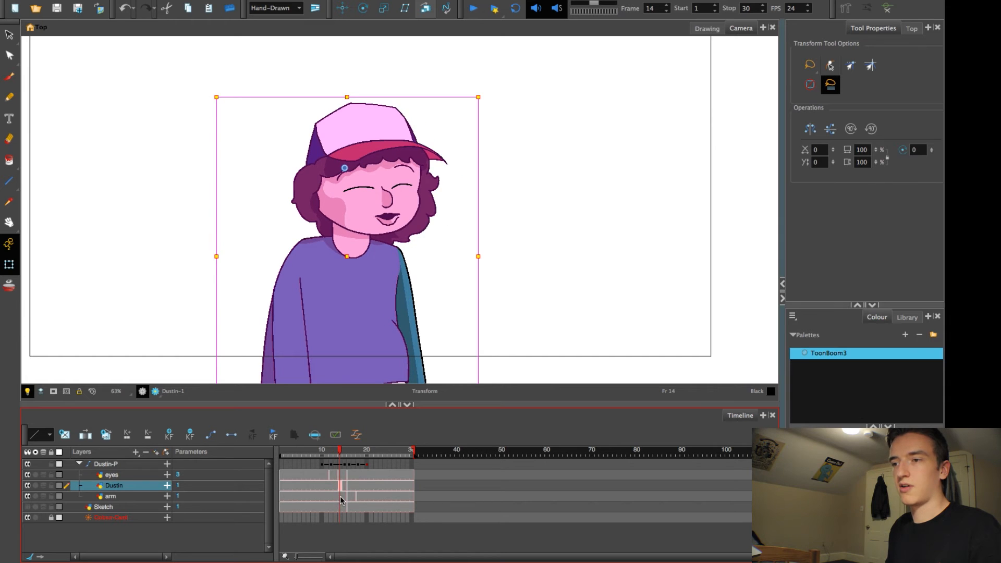
{"action": "left_click", "coordinate": [330, 483]}
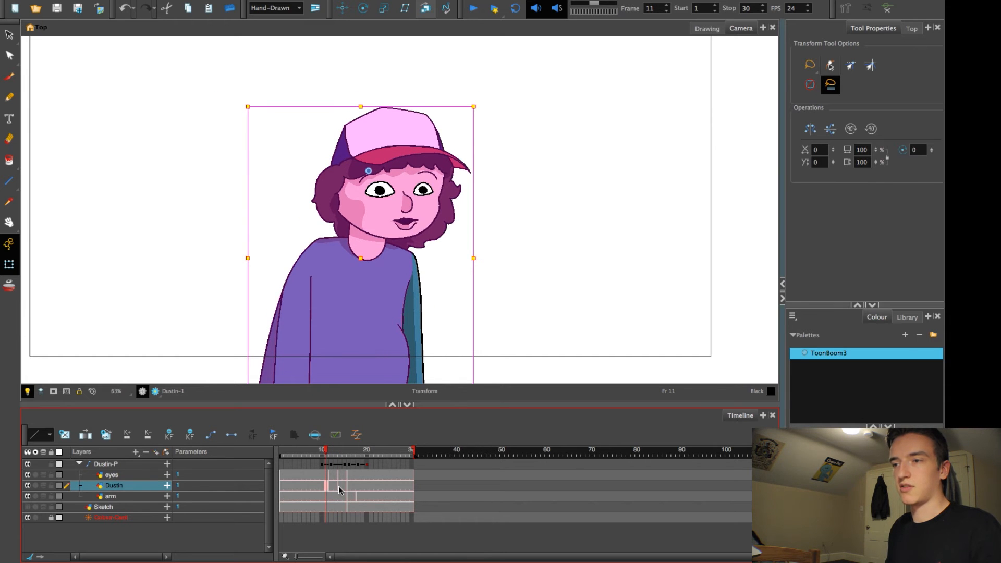
{"action": "left_click", "coordinate": [339, 486]}
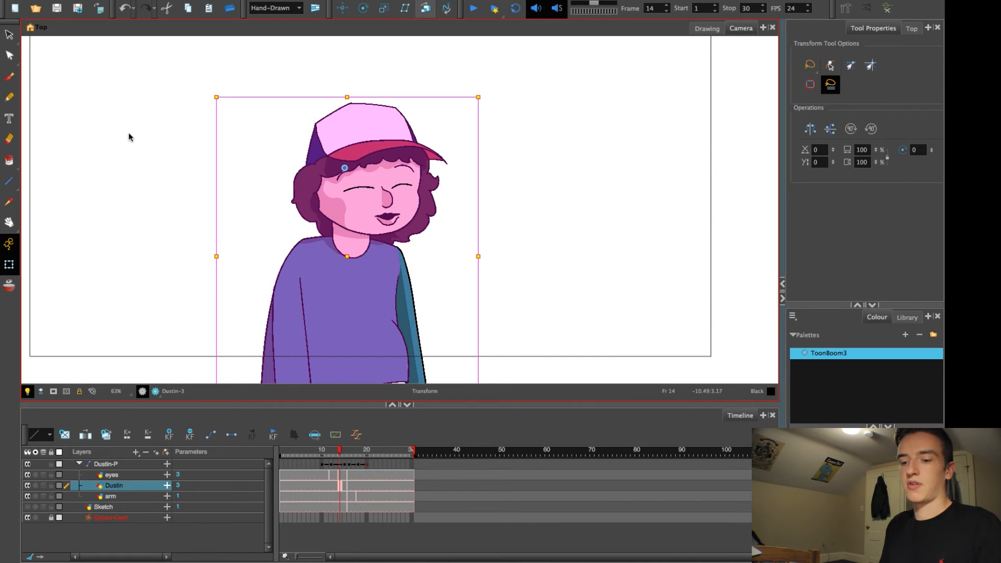
Step: Delete the face skin, cheek shadow and cheek-side hair fills from the frame 14 drawing with the Select tool
{"action": "left_click", "coordinate": [9, 34]}
{"action": "key", "text": "2"}
{"action": "key", "text": "2"}
{"action": "left_click", "coordinate": [261, 194]}
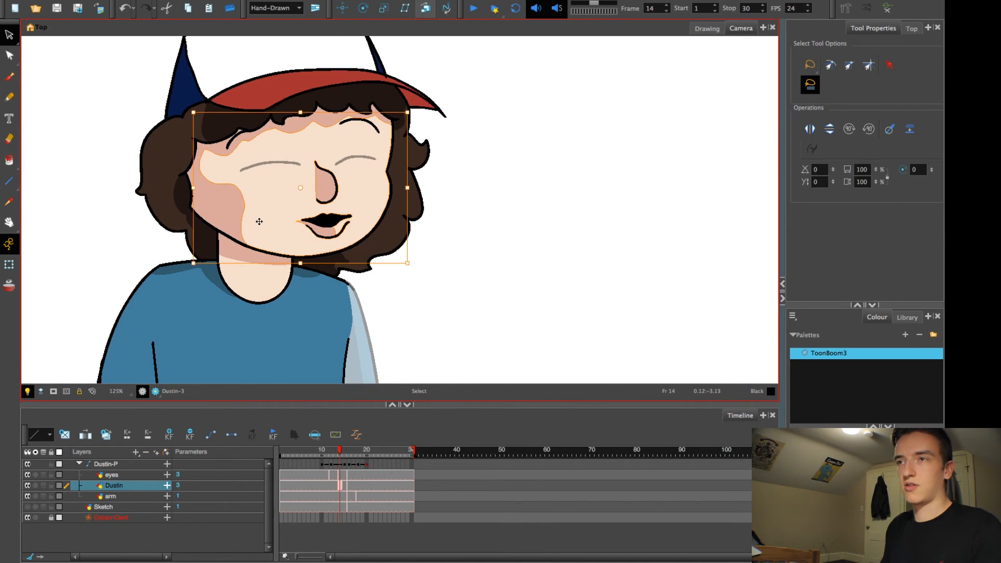
{"action": "key", "text": "Delete"}
{"action": "left_click", "coordinate": [228, 198]}
{"action": "key", "text": "Delete"}
{"action": "left_click", "coordinate": [189, 160]}
{"action": "key", "text": "Delete"}
{"action": "left_click", "coordinate": [188, 189]}
{"action": "key", "text": "Delete"}
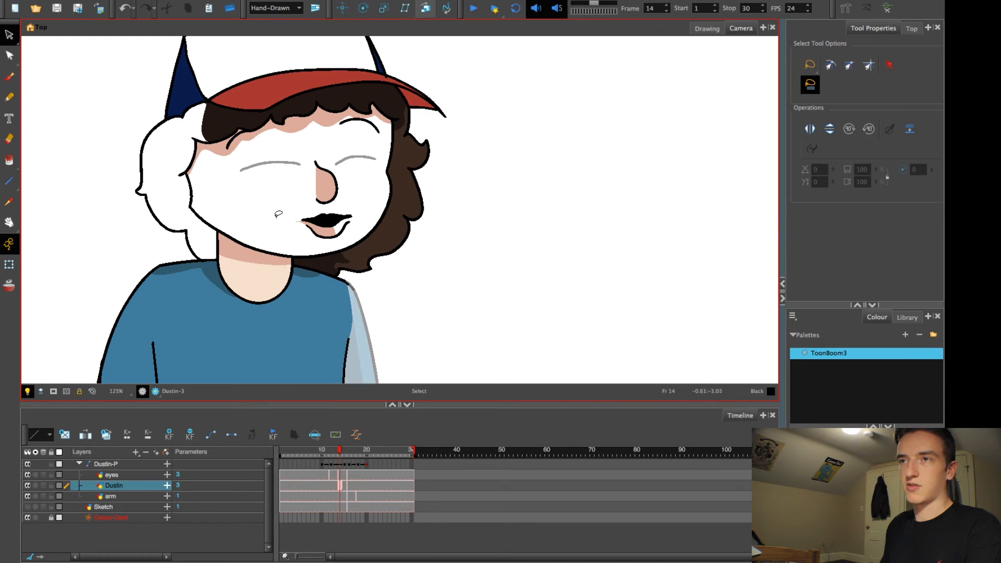
Step: Delete the fringe fill, the remaining hair fills on the nose side and under the chin, and the forehead shadow
{"action": "left_click", "coordinate": [225, 125]}
{"action": "key", "text": "Delete"}
{"action": "left_click", "coordinate": [367, 247]}
{"action": "key", "text": "Delete"}
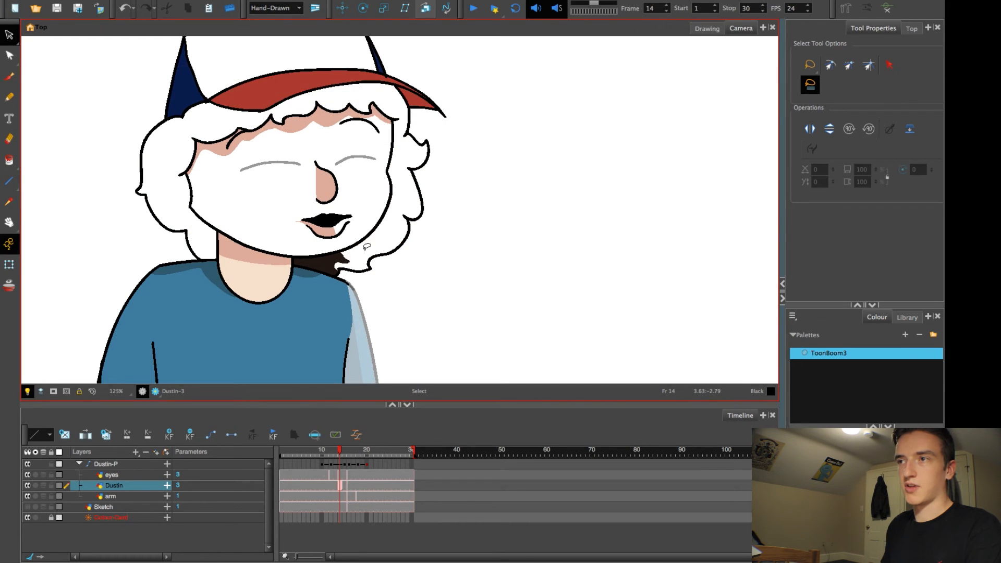
{"action": "left_click", "coordinate": [330, 257]}
{"action": "key", "text": "Delete"}
{"action": "key", "text": "space"}
{"action": "left_click_drag", "start_coordinate": [321, 226], "coordinate": [396, 252]}
{"action": "key", "text": "2"}
{"action": "key", "text": "2"}
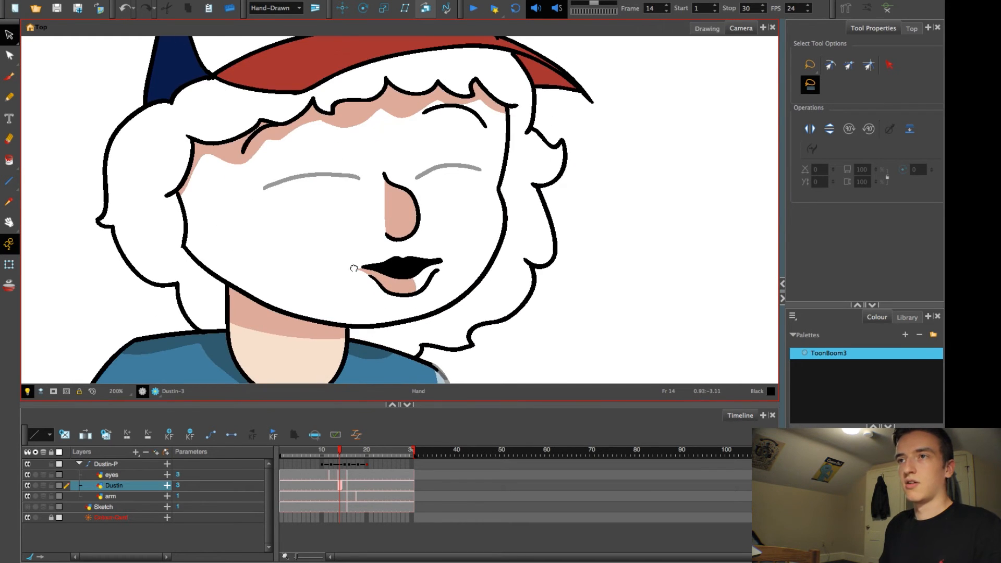
{"action": "key", "text": "1"}
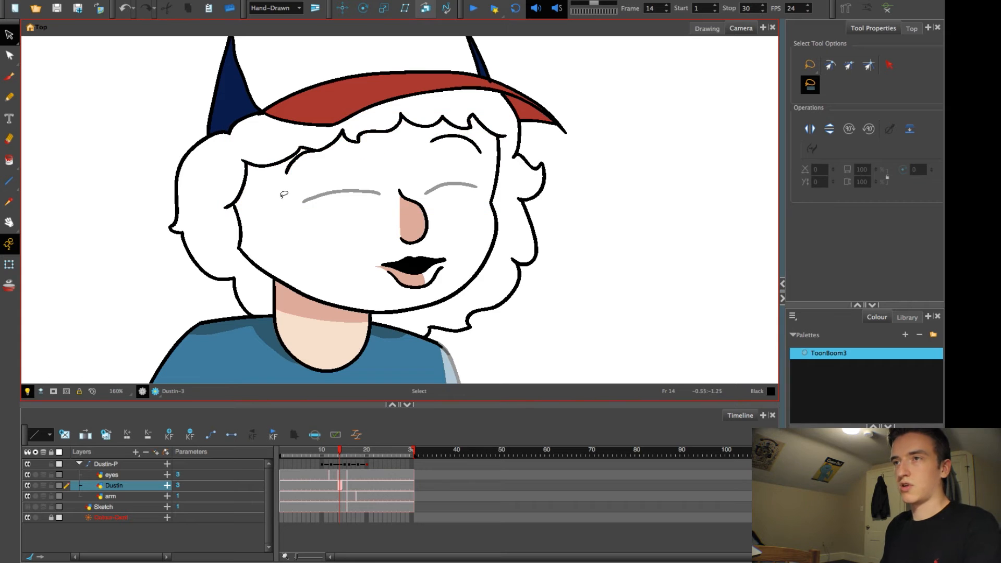
Step: Select the fringe and all side hair outlines, raise their pivot to eye level and skew the lower hair slightly toward the nose side
{"action": "key", "text": "space"}
{"action": "left_click_drag", "start_coordinate": [280, 218], "coordinate": [275, 207]}
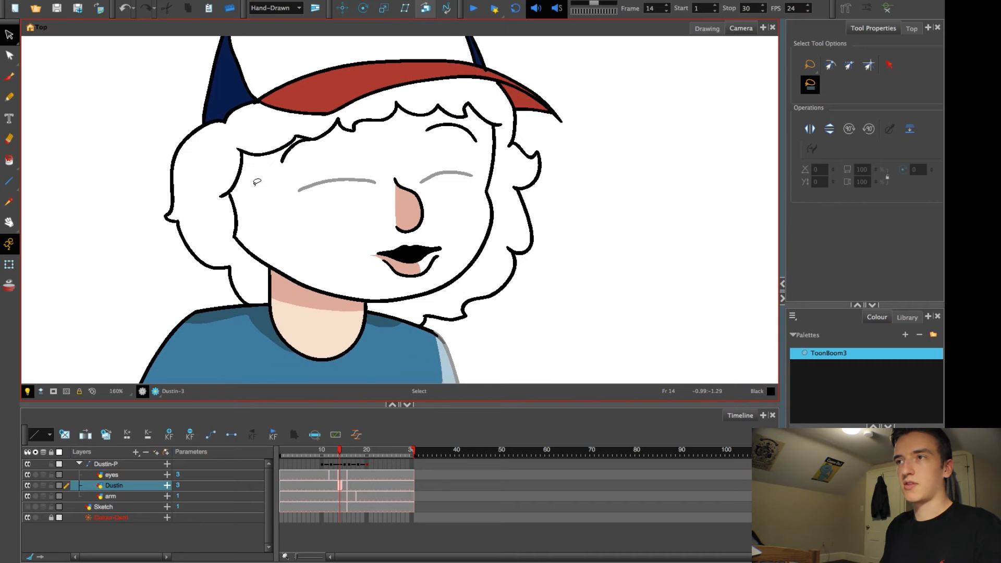
{"action": "mouse_move", "coordinate": [240, 213]}
{"action": "left_mouse_down"}
{"action": "mouse_move", "coordinate": [221, 156]}
{"action": "mouse_move", "coordinate": [284, 151]}
{"action": "left_mouse_up"}
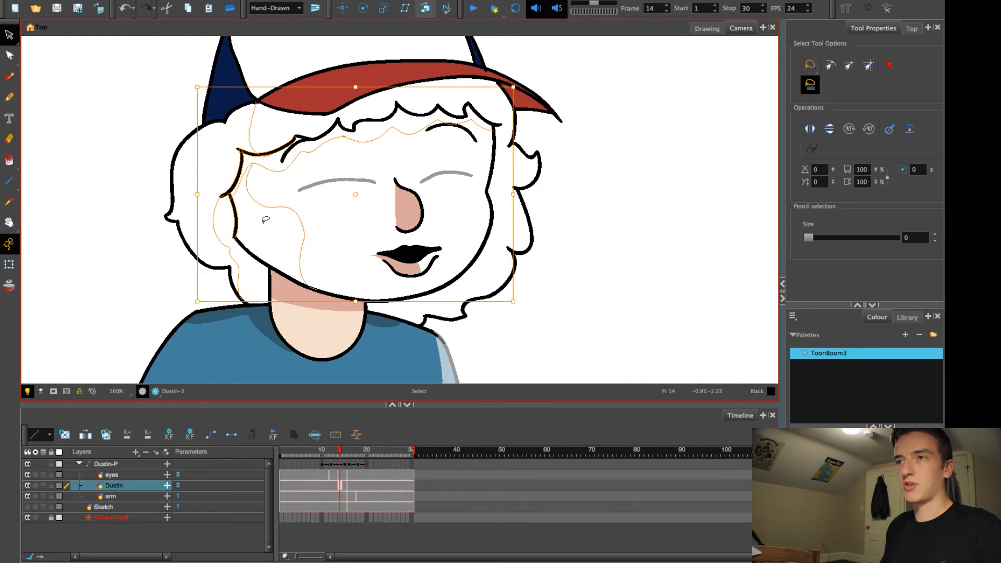
{"action": "key", "text": "Escape"}
{"action": "left_click", "coordinate": [240, 169]}
{"action": "mouse_move", "coordinate": [230, 142]}
{"action": "left_mouse_down"}
{"action": "mouse_move", "coordinate": [197, 150]}
{"action": "mouse_move", "coordinate": [193, 265]}
{"action": "mouse_move", "coordinate": [254, 259]}
{"action": "mouse_move", "coordinate": [263, 219]}
{"action": "mouse_move", "coordinate": [296, 194]}
{"action": "left_mouse_up"}
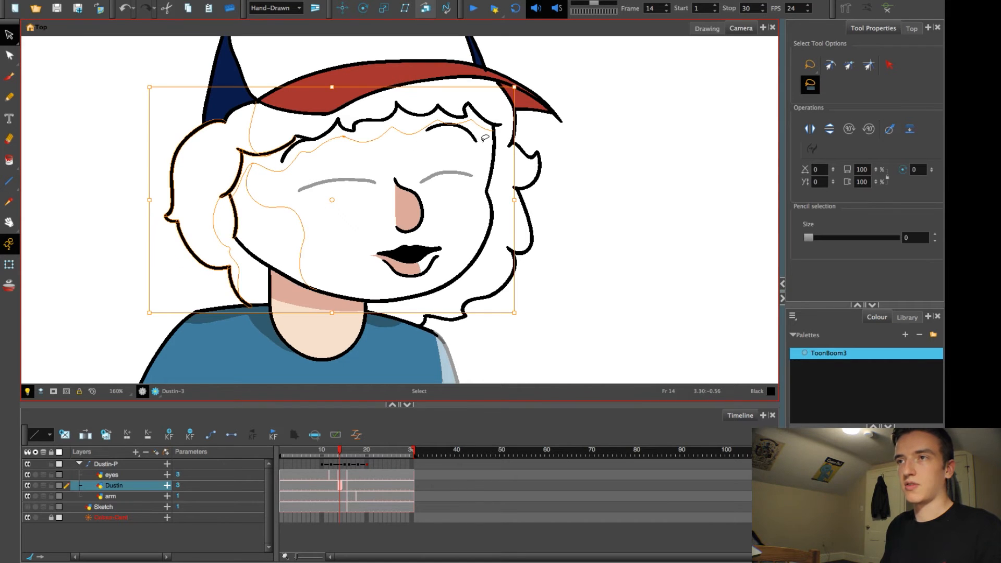
{"action": "mouse_move", "coordinate": [322, 118]}
{"action": "left_mouse_down"}
{"action": "mouse_move", "coordinate": [365, 130]}
{"action": "mouse_move", "coordinate": [443, 114]}
{"action": "mouse_move", "coordinate": [505, 124]}
{"action": "left_mouse_up"}
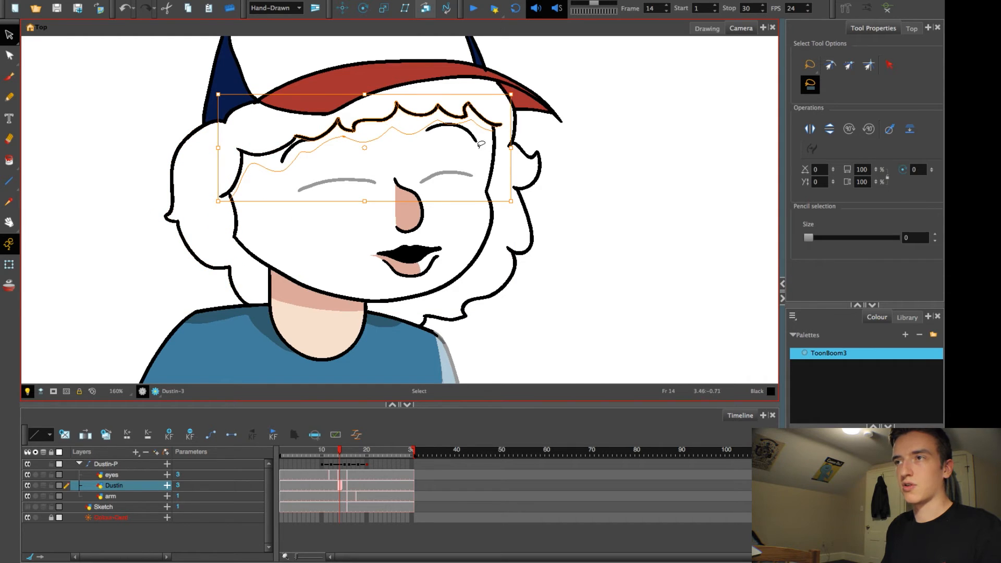
{"action": "mouse_move", "coordinate": [259, 149]}
{"action": "left_mouse_down"}
{"action": "mouse_move", "coordinate": [232, 207]}
{"action": "mouse_move", "coordinate": [189, 235]}
{"action": "mouse_move", "coordinate": [228, 231]}
{"action": "left_mouse_up"}
{"action": "mouse_move", "coordinate": [228, 286]}
{"action": "left_mouse_down"}
{"action": "mouse_move", "coordinate": [184, 200]}
{"action": "mouse_move", "coordinate": [156, 193]}
{"action": "left_mouse_up"}
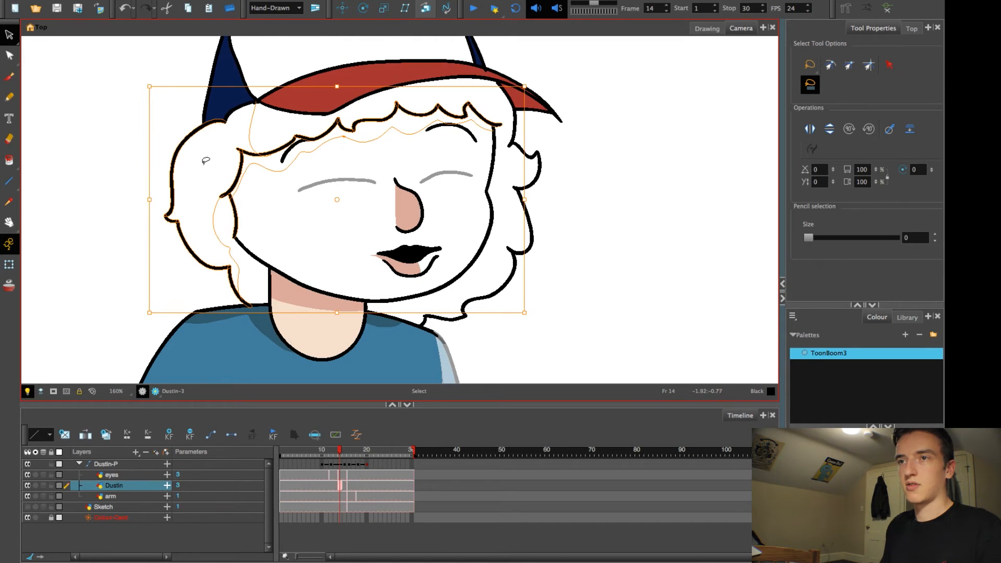
{"action": "mouse_move", "coordinate": [554, 147]}
{"action": "left_mouse_down"}
{"action": "mouse_move", "coordinate": [506, 156]}
{"action": "mouse_move", "coordinate": [510, 212]}
{"action": "mouse_move", "coordinate": [499, 250]}
{"action": "mouse_move", "coordinate": [478, 288]}
{"action": "mouse_move", "coordinate": [421, 317]}
{"action": "mouse_move", "coordinate": [503, 315]}
{"action": "mouse_move", "coordinate": [567, 209]}
{"action": "mouse_move", "coordinate": [550, 233]}
{"action": "left_mouse_up"}
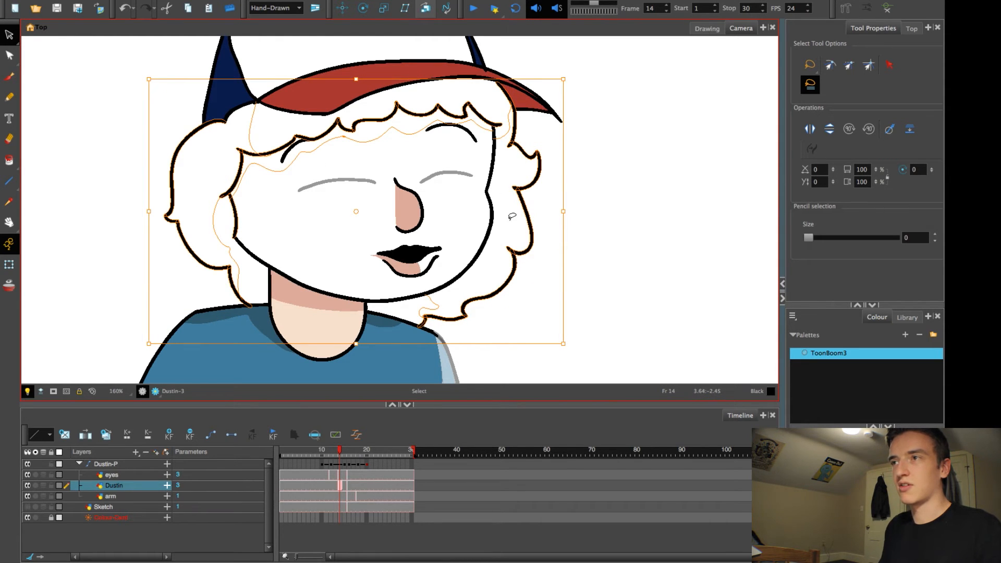
{"action": "left_click_drag", "start_coordinate": [451, 344], "coordinate": [459, 346]}
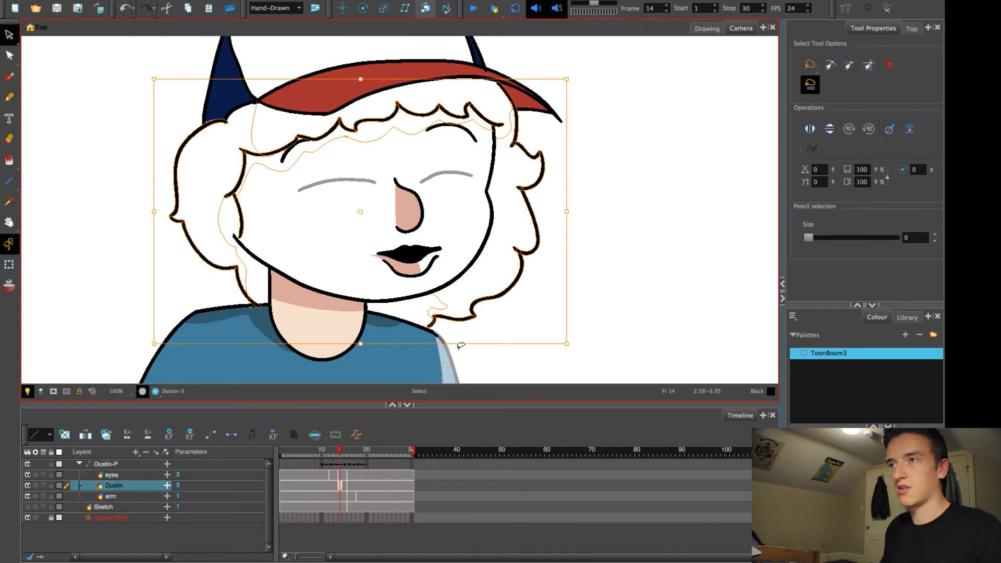
{"action": "key", "text": "ctrl+z"}
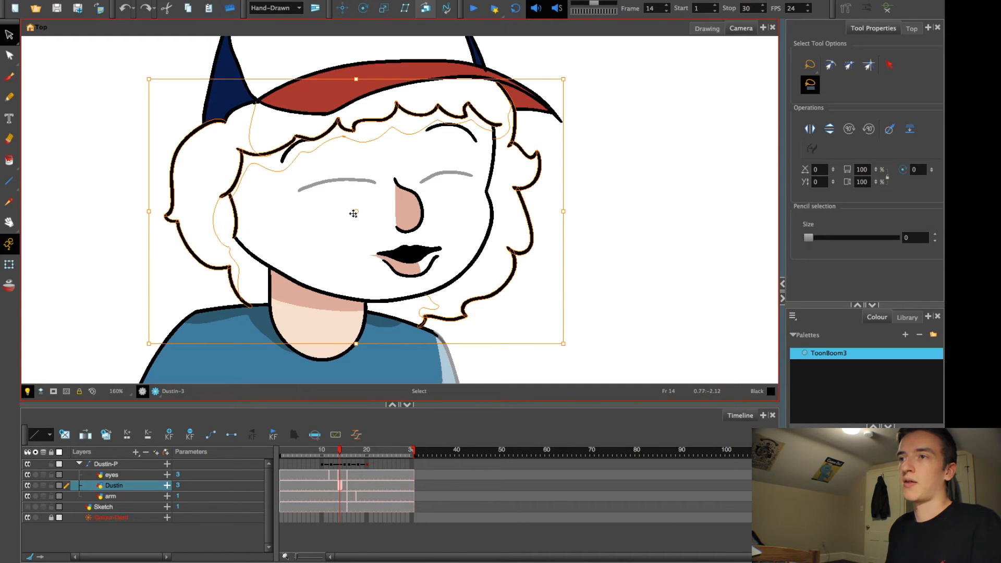
{"action": "left_click_drag", "start_coordinate": [356, 213], "coordinate": [352, 182]}
{"action": "left_click_drag", "start_coordinate": [347, 112], "coordinate": [362, 168]}
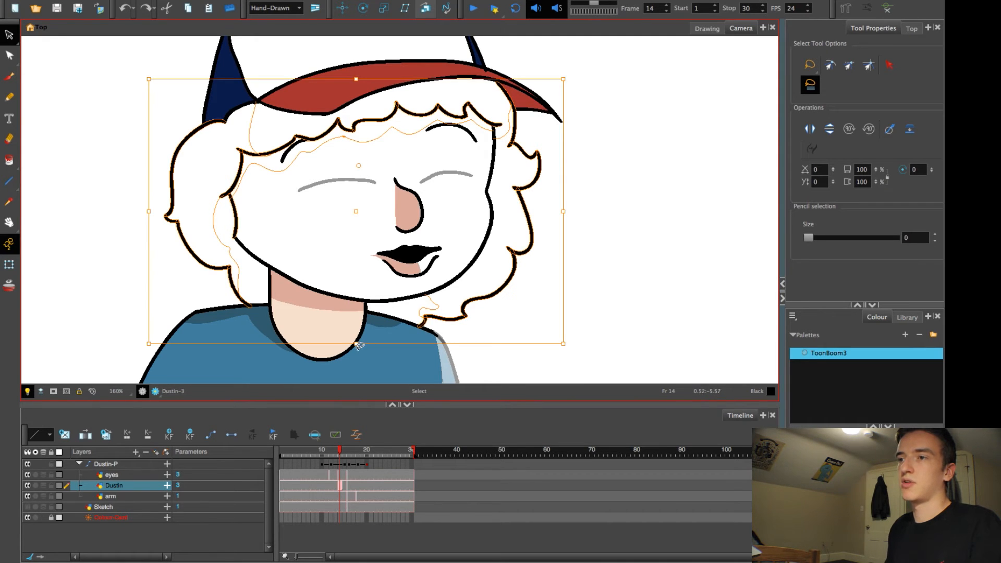
{"action": "left_click_drag", "start_coordinate": [371, 344], "coordinate": [389, 346]}
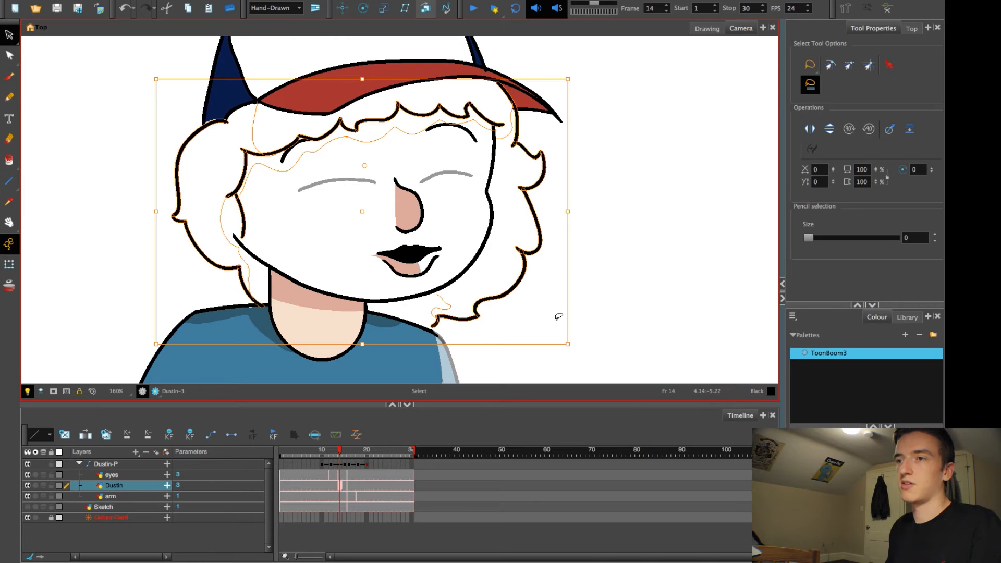
{"action": "left_click", "coordinate": [596, 301]}
Step: Close the gap between the lowest hair tip and the shoulder outline with the Brush tool
{"action": "left_click_drag", "start_coordinate": [506, 338], "coordinate": [463, 281]}
{"action": "key", "text": "alt+b"}
{"action": "left_click_drag", "start_coordinate": [440, 342], "coordinate": [443, 304]}
{"action": "key", "text": "2"}
{"action": "key", "text": "2"}
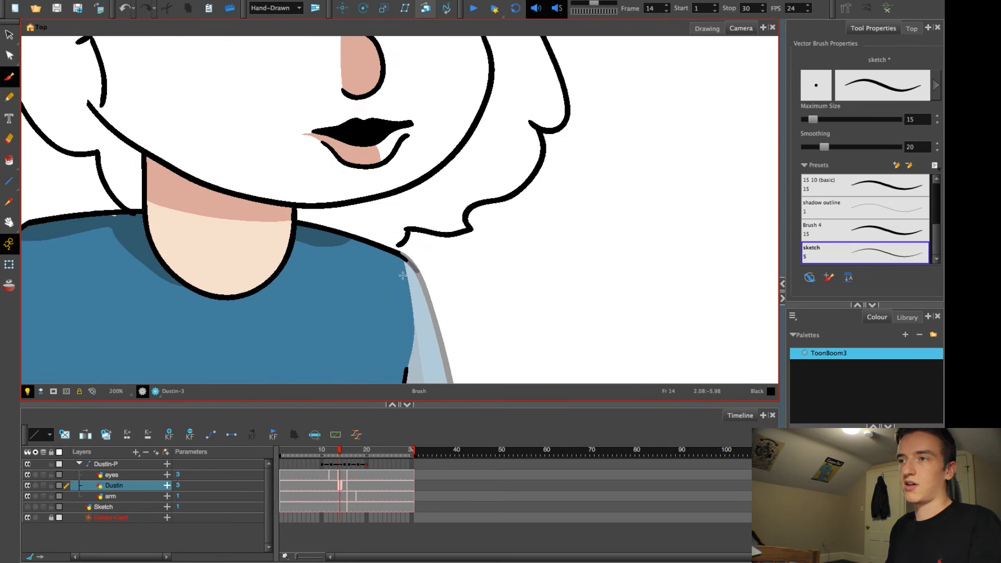
{"action": "key", "text": "2"}
{"action": "left_click_drag", "start_coordinate": [385, 235], "coordinate": [391, 324]}
{"action": "key", "text": "1"}
{"action": "key", "text": "1"}
{"action": "key", "text": "1"}
{"action": "key", "text": "1"}
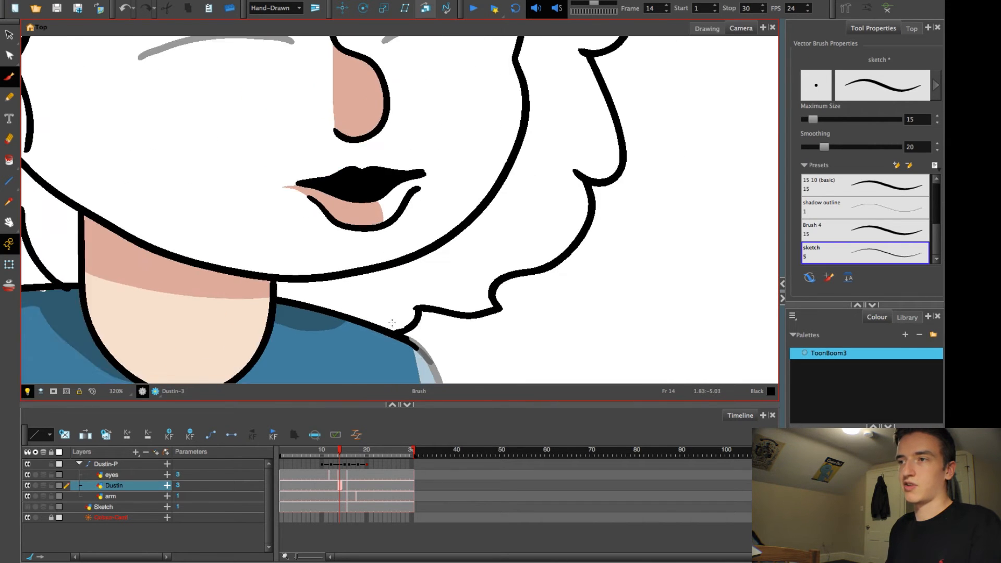
{"action": "left_click_drag", "start_coordinate": [406, 190], "coordinate": [402, 293]}
{"action": "key", "text": "2"}
{"action": "key", "text": "2"}
{"action": "key", "text": "2"}
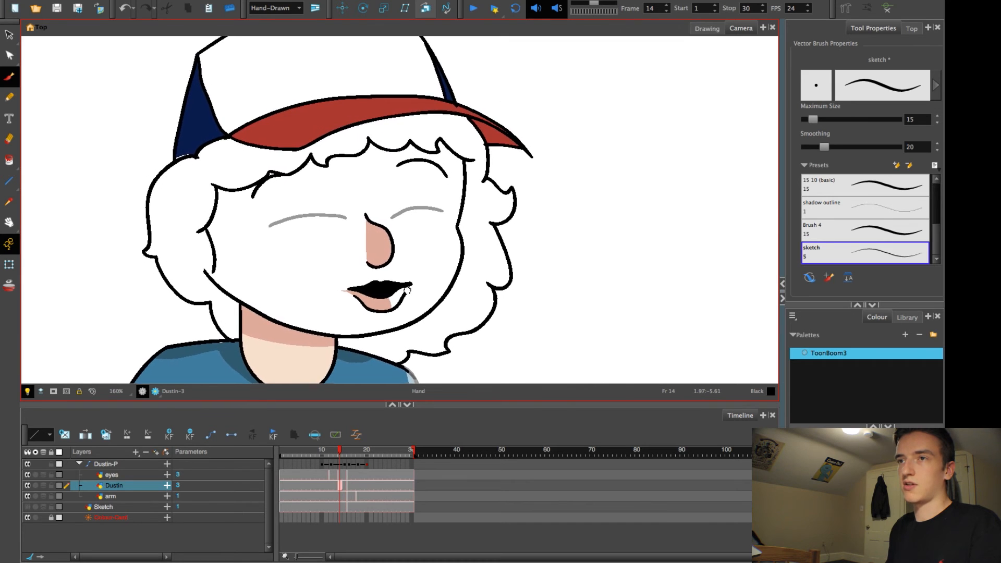
Step: Sample the cap's navy and fill the white sliver at the base of its side panel above the hair
{"action": "left_click_drag", "start_coordinate": [262, 186], "coordinate": [427, 316]}
{"action": "key", "text": "alt+d"}
{"action": "left_click", "coordinate": [343, 199]}
{"action": "left_click_drag", "start_coordinate": [335, 241], "coordinate": [351, 234]}
{"action": "key", "text": "2"}
{"action": "key", "text": "2"}
{"action": "key", "text": "2"}
{"action": "key", "text": "alt+i"}
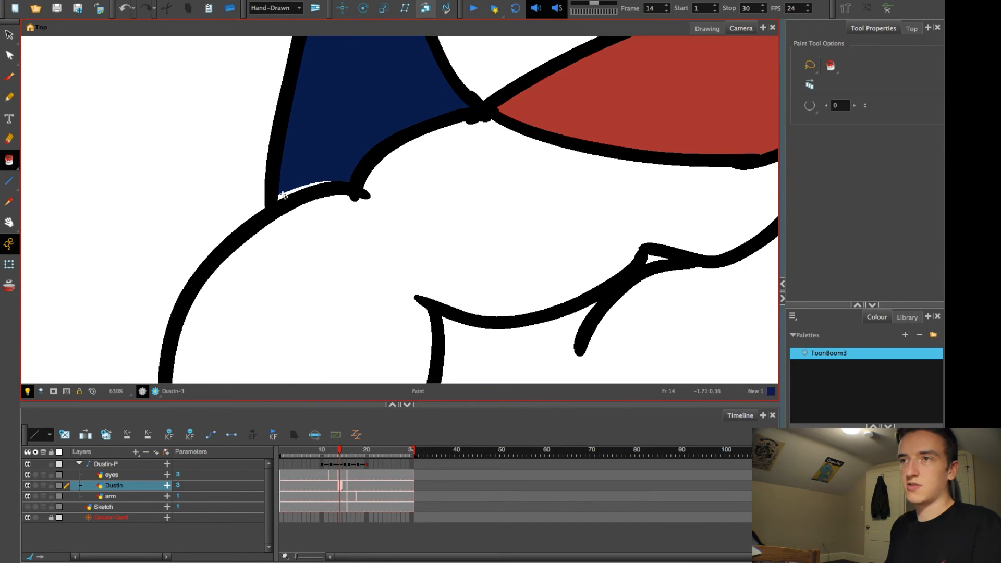
{"action": "left_click", "coordinate": [286, 197]}
{"action": "key", "text": "1"}
{"action": "key", "text": "1"}
{"action": "key", "text": "1"}
{"action": "key", "text": "1"}
{"action": "key", "text": "1"}
{"action": "key", "text": "1"}
{"action": "key", "text": "1"}
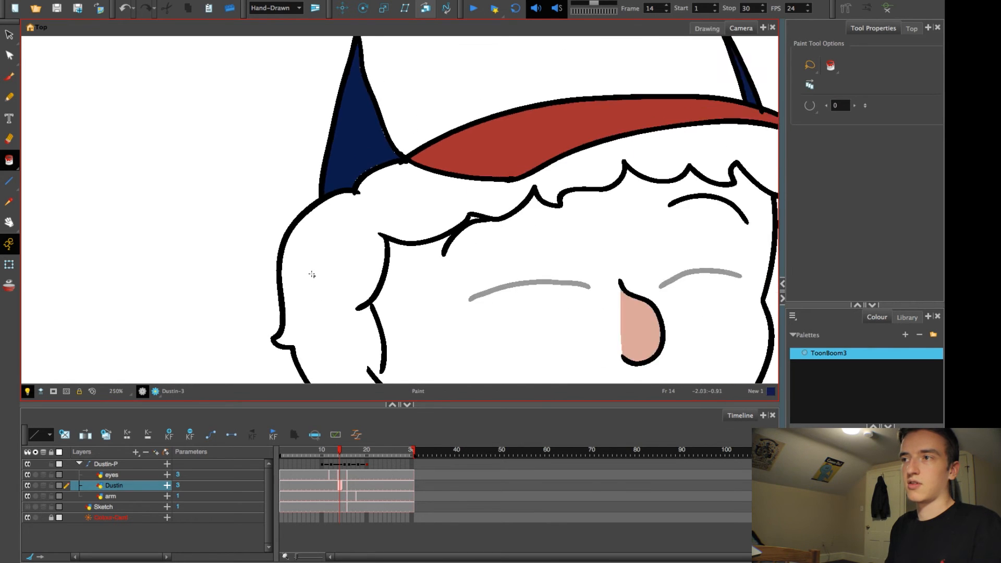
{"action": "left_click_drag", "start_coordinate": [345, 310], "coordinate": [280, 271]}
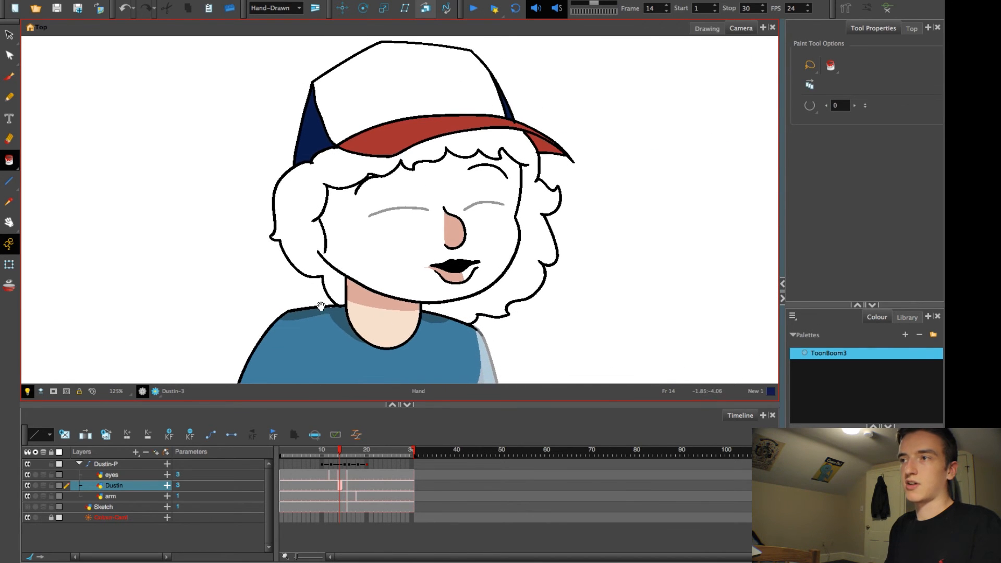
Step: Sample the dark hair-shadow brown from frame 13 and fill the fringe under the cap brim on frame 14 with it
{"action": "left_click", "coordinate": [336, 453]}
{"action": "left_click_drag", "start_coordinate": [386, 278], "coordinate": [349, 271]}
{"action": "key", "text": "2"}
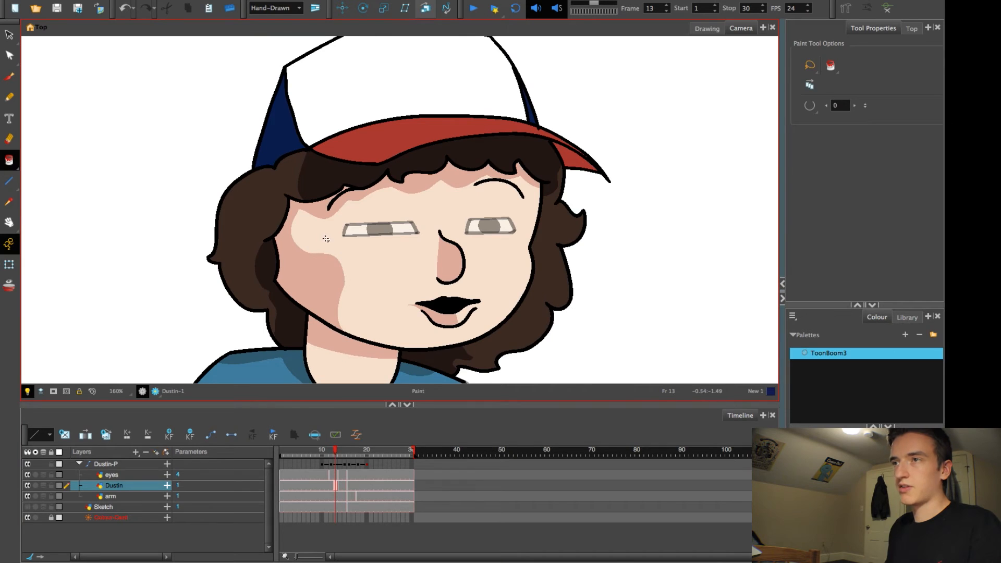
{"action": "key", "text": "alt+d"}
{"action": "key", "text": "."}
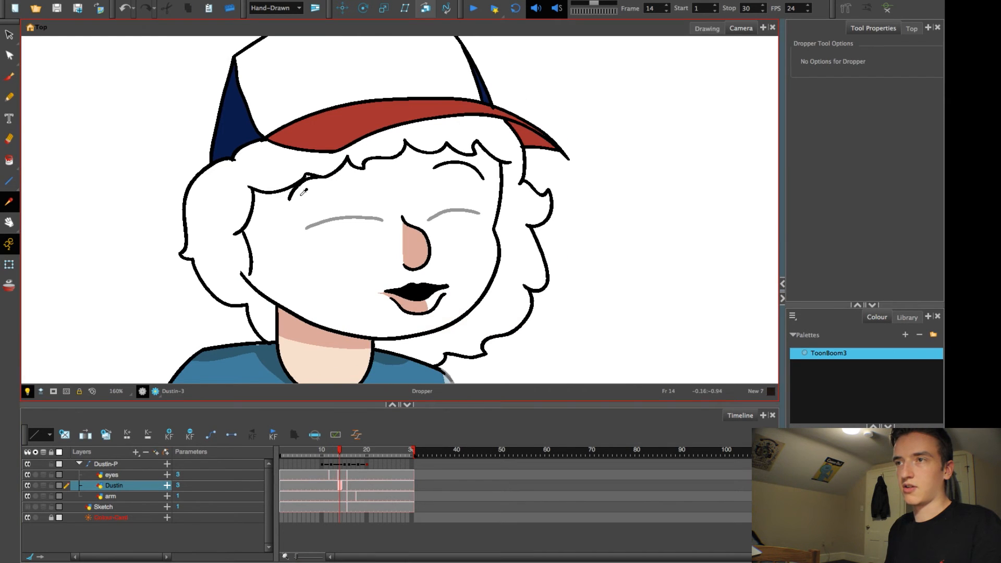
{"action": "key", "text": "alt+i"}
{"action": "left_click", "coordinate": [290, 173]}
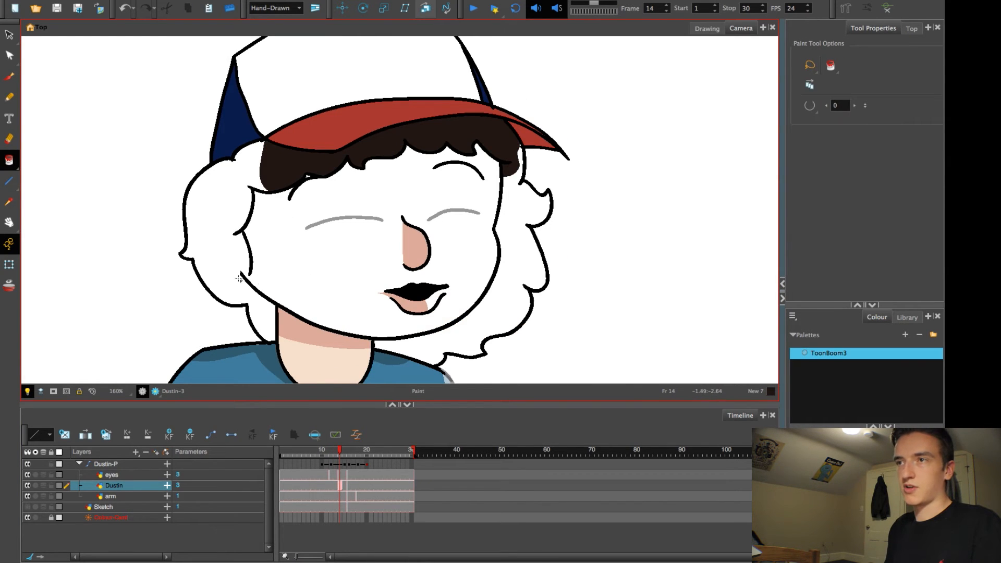
Step: Try to fill the shaded hair beside the ear and jaw with the dark brown
{"action": "left_click", "coordinate": [233, 296]}
{"action": "key", "text": "ctrl+z"}
{"action": "left_click", "coordinate": [265, 315]}
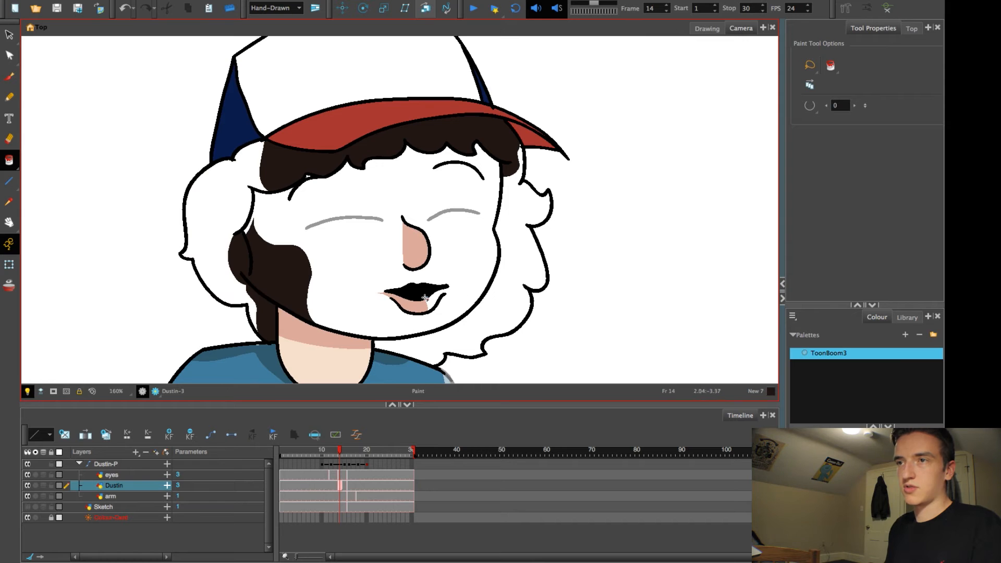
{"action": "key", "text": "ctrl+z"}
Step: Try to bridge the jaw-corner gap with a brown brush stroke and fill the hair shadow beside it
{"action": "key", "text": "alt+b"}
{"action": "scroll", "coordinate": [310, 249], "scroll_direction": "up", "scroll_amount": 3}
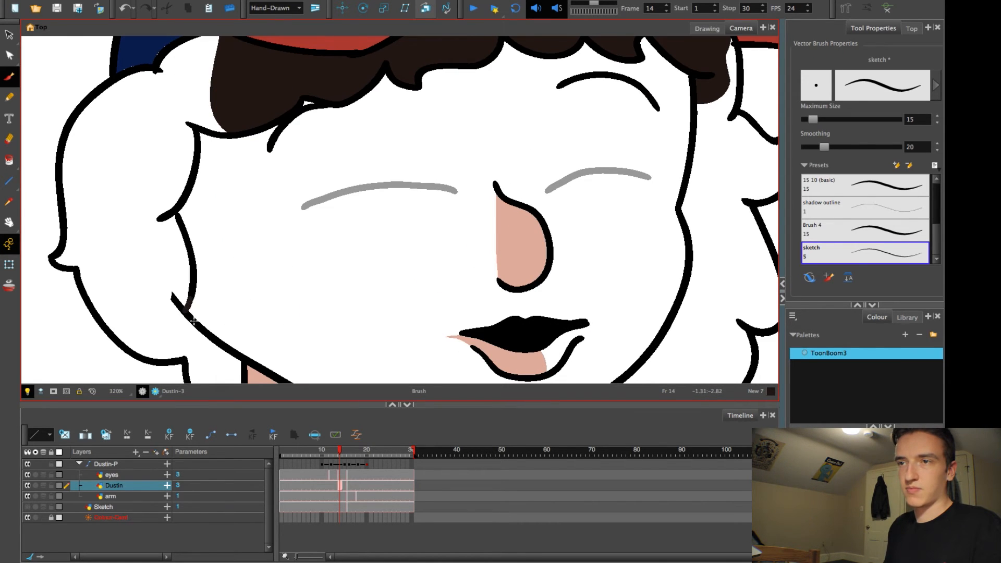
{"action": "key", "text": "alt+i"}
{"action": "left_click", "coordinate": [227, 342]}
{"action": "scroll", "coordinate": [216, 344], "scroll_direction": "down", "scroll_amount": 2}
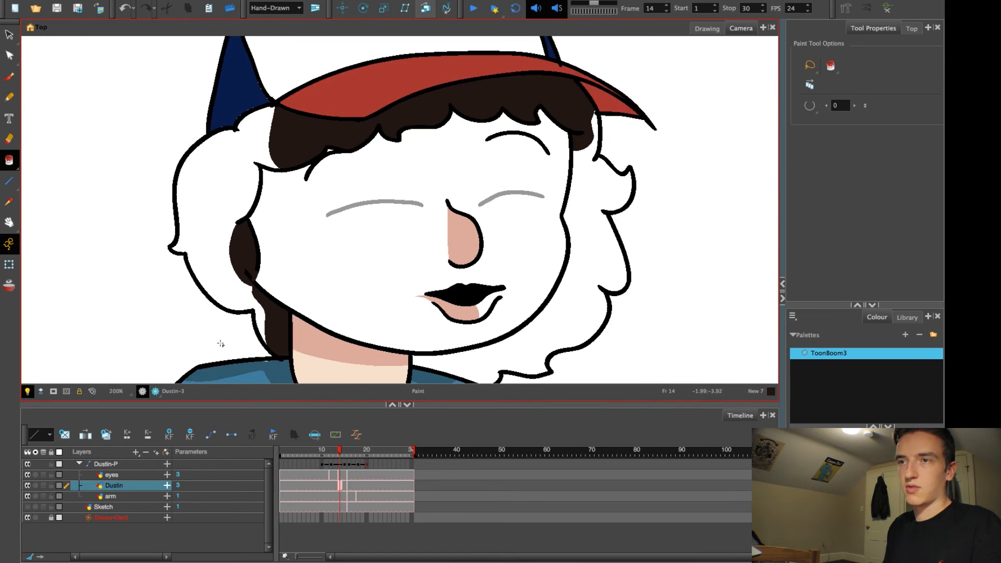
{"action": "scroll", "coordinate": [220, 344], "scroll_direction": "down", "scroll_amount": 1}
{"action": "key", "text": "ctrl+z"}
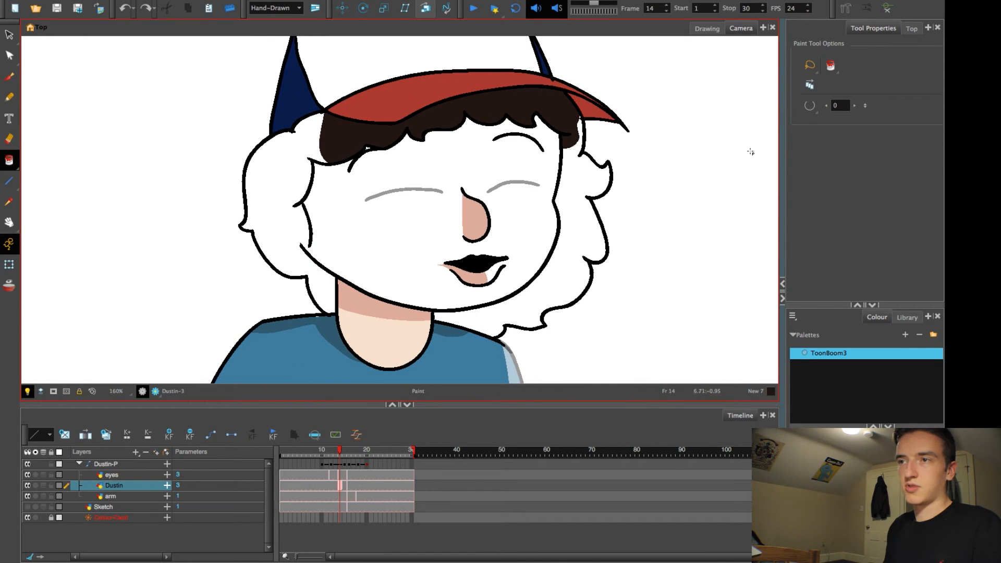
Step: Close the gap where the cheek line meets the jaw with the Brush and fill the adjoining hair shadow dark brown
{"action": "key", "text": "alt+b"}
{"action": "left_click", "coordinate": [808, 278]}
{"action": "left_click_drag", "start_coordinate": [390, 267], "coordinate": [415, 241]}
{"action": "scroll", "coordinate": [415, 241], "scroll_direction": "up", "scroll_amount": 6}
{"action": "left_click_drag", "start_coordinate": [190, 250], "coordinate": [204, 222]}
{"action": "scroll", "coordinate": [232, 235], "scroll_direction": "down", "scroll_amount": 2}
{"action": "scroll", "coordinate": [219, 269], "scroll_direction": "down", "scroll_amount": 3}
{"action": "key", "text": "alt+i"}
{"action": "left_click", "coordinate": [345, 273]}
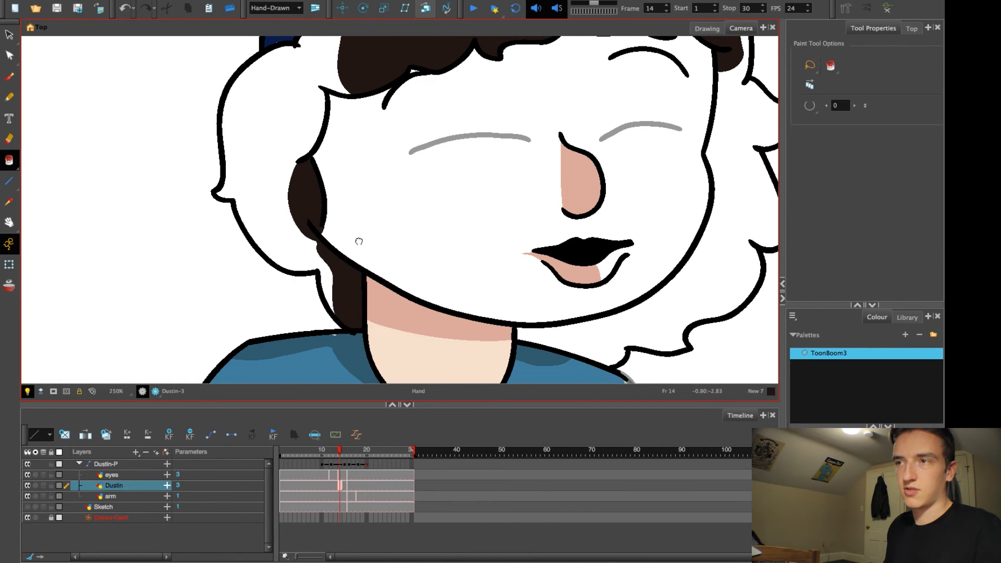
{"action": "scroll", "coordinate": [358, 240], "scroll_direction": "down", "scroll_amount": 3}
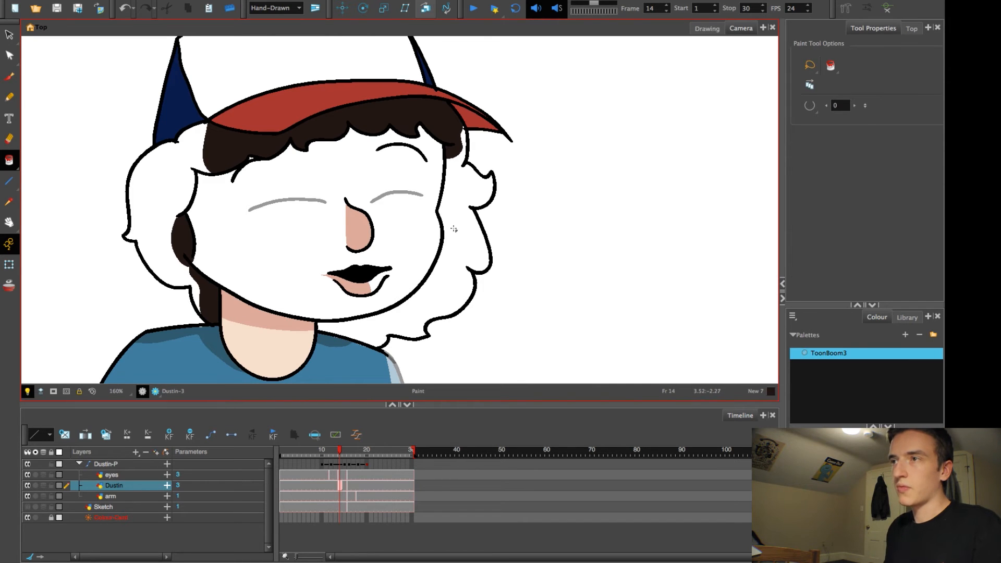
Step: Try to fill the hair shadow under the chin on the nose side with the dark brown
{"action": "left_click", "coordinate": [391, 320]}
{"action": "key", "text": "ctrl+z"}
{"action": "left_click", "coordinate": [371, 325]}
{"action": "key", "text": "ctrl+z"}
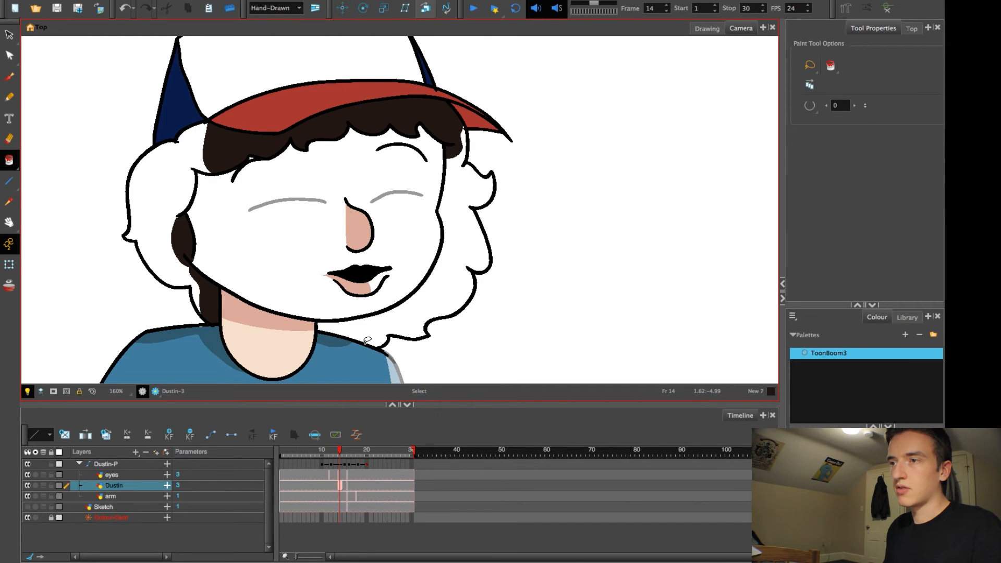
Step: Show the invisible strokes, join the open shadow line under the chin to the jaw with the Stroke tool, and fill it dark brown
{"action": "key", "text": "k"}
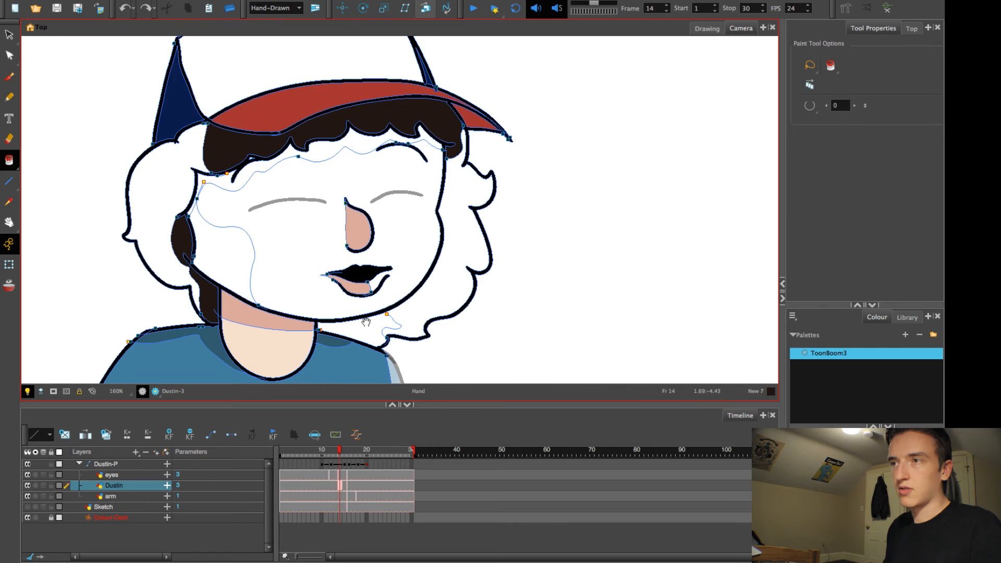
{"action": "scroll", "coordinate": [366, 323], "scroll_direction": "up", "scroll_amount": 5}
{"action": "left_click_drag", "start_coordinate": [363, 338], "coordinate": [353, 197]}
{"action": "key", "text": "alt+v"}
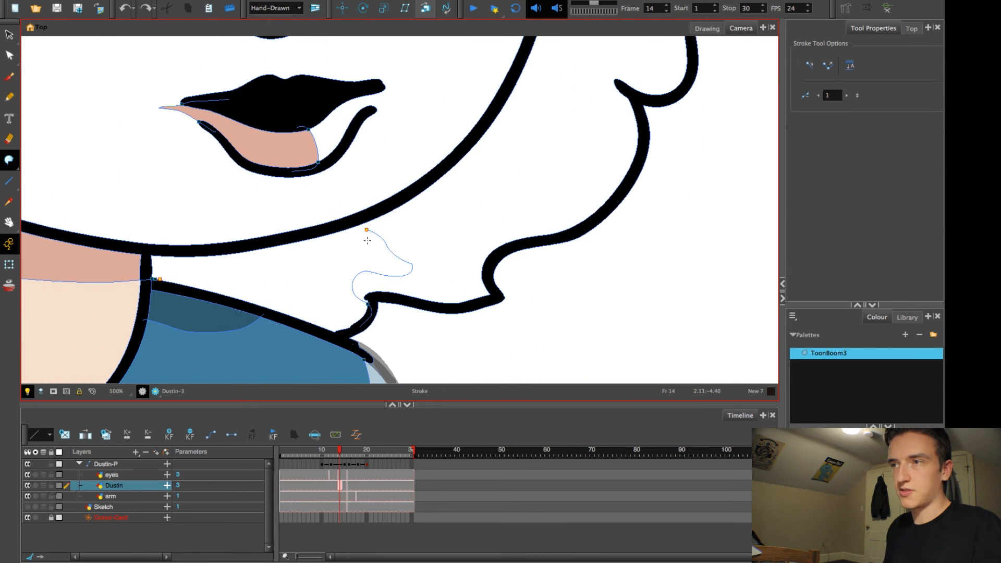
{"action": "key", "text": "alt+i"}
{"action": "left_click", "coordinate": [363, 243]}
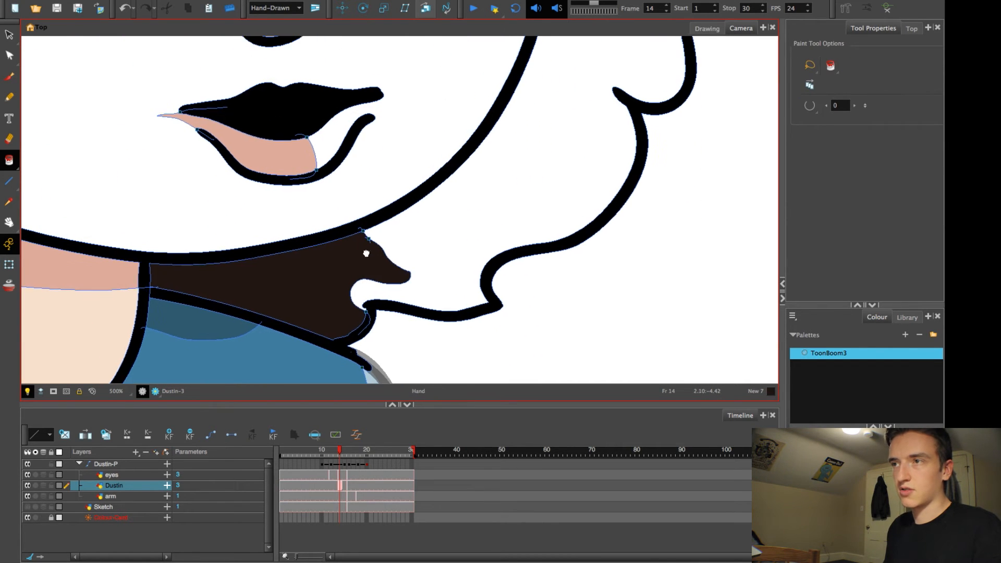
Step: Sample the medium brown hair colour from the frame 12 drawing and fill the nose-side hair with it on frame 14
{"action": "scroll", "coordinate": [364, 243], "scroll_direction": "down", "scroll_amount": 5}
{"action": "left_click_drag", "start_coordinate": [381, 170], "coordinate": [357, 264]}
{"action": "left_click_drag", "start_coordinate": [337, 453], "coordinate": [333, 454]}
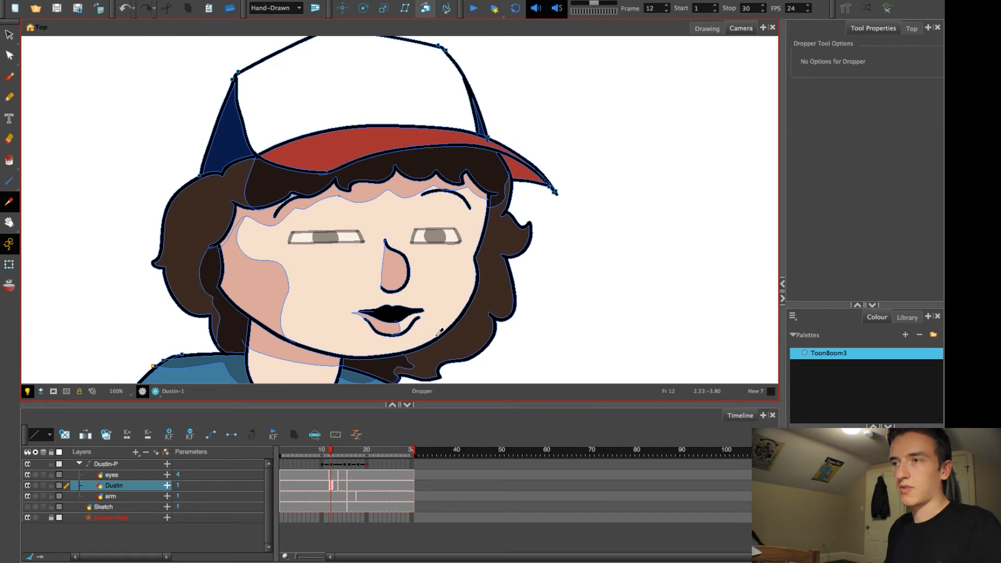
{"action": "left_click", "coordinate": [340, 455]}
{"action": "left_click", "coordinate": [341, 455]}
{"action": "left_click", "coordinate": [396, 336]}
{"action": "left_click", "coordinate": [160, 210]}
{"action": "left_click_drag", "start_coordinate": [264, 309], "coordinate": [283, 313]}
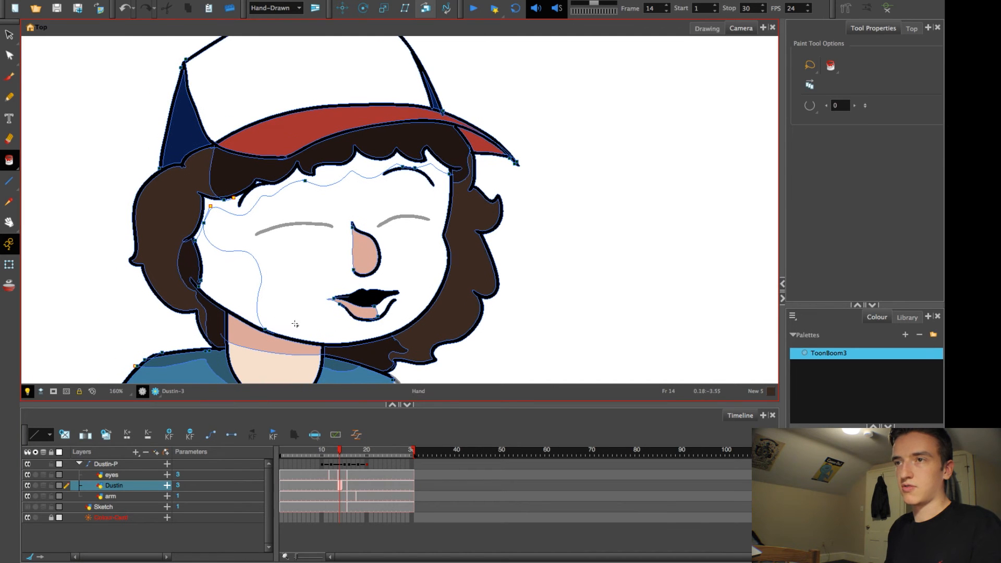
Step: Fill the frame 14 face with the skin tone and its cheek and forehead shadows with the pink shadow colour
{"action": "left_click", "coordinate": [250, 341], "text": "alt"}
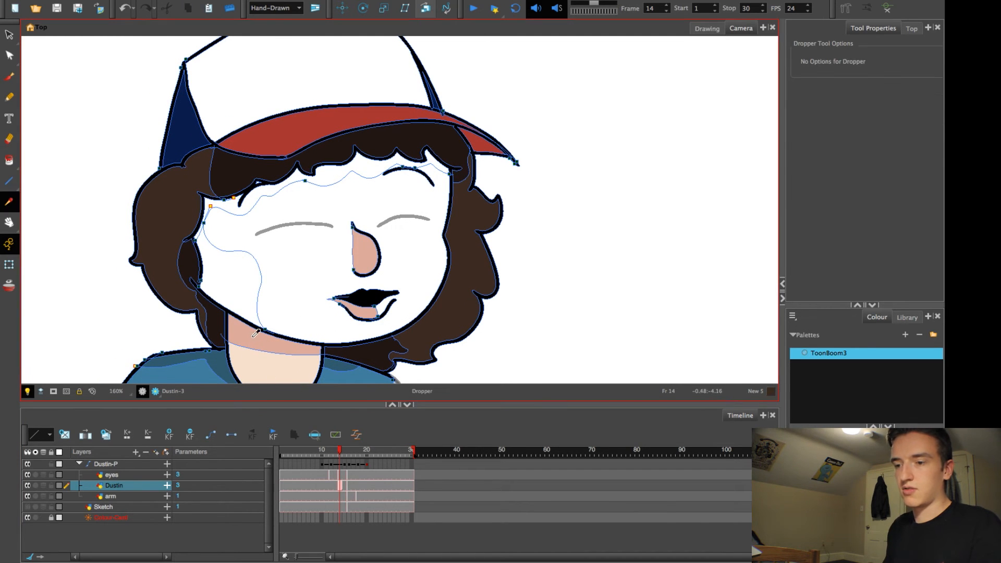
{"action": "left_click", "coordinate": [249, 310]}
{"action": "left_click", "coordinate": [277, 341], "text": "alt"}
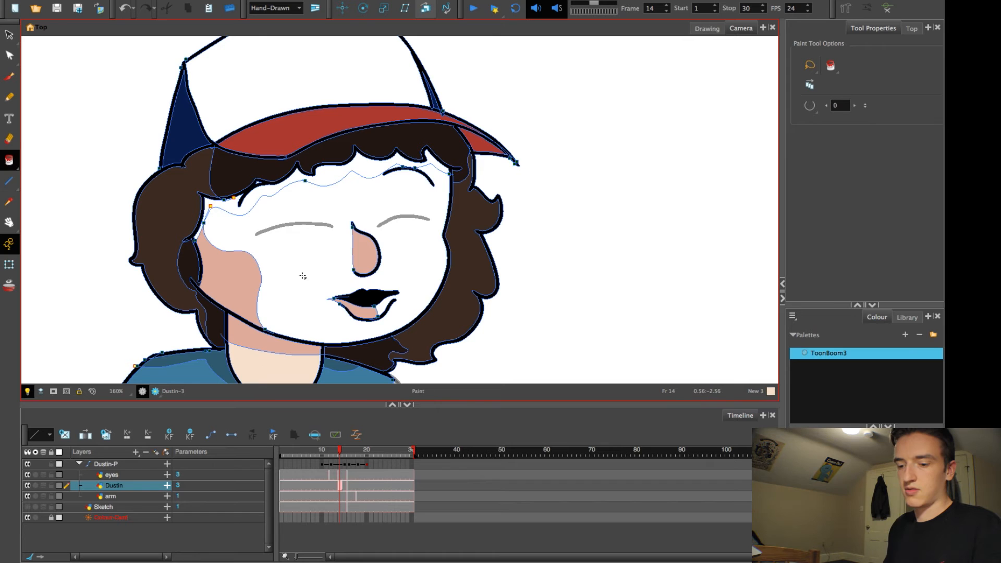
{"action": "left_click", "coordinate": [311, 299]}
{"action": "left_click_drag", "start_coordinate": [312, 277], "coordinate": [307, 298]}
{"action": "left_click", "coordinate": [243, 304], "text": "alt"}
{"action": "left_click", "coordinate": [321, 211]}
{"action": "scroll", "coordinate": [332, 242], "scroll_direction": "down", "scroll_amount": 3}
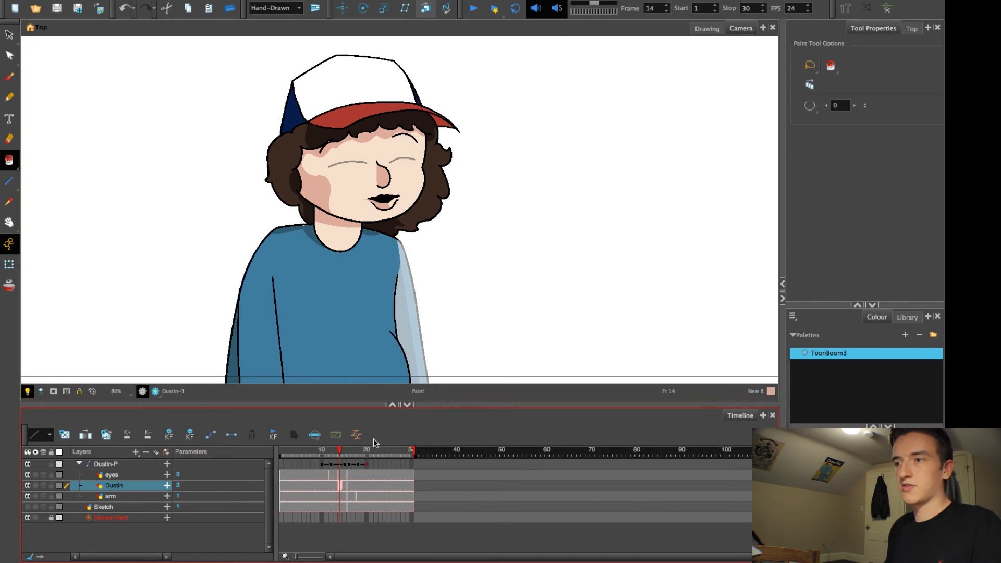
Step: Duplicate the character drawing on the Dustin layer at frame 18 for a separate hair-drag pose
{"action": "left_click_drag", "start_coordinate": [340, 453], "coordinate": [363, 462]}
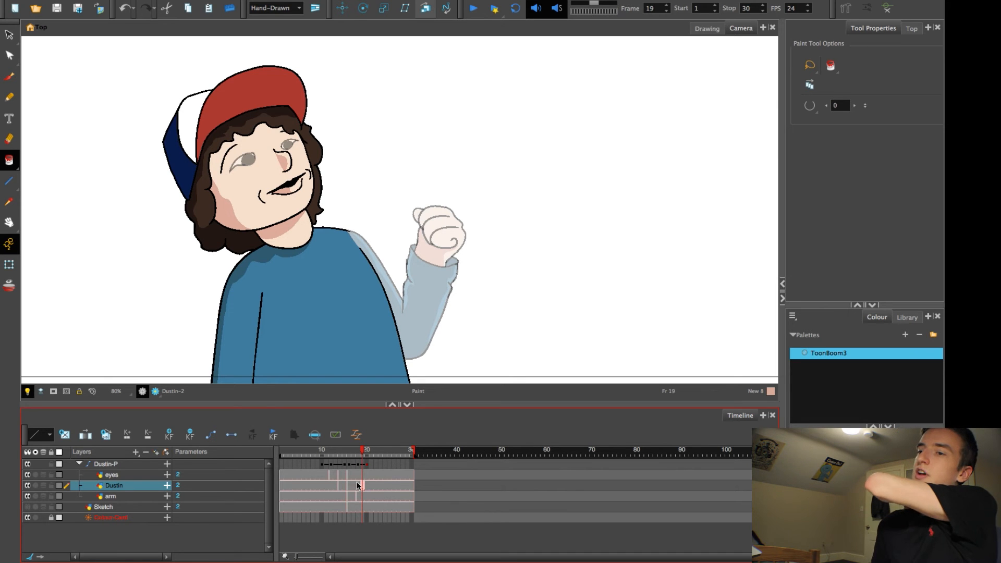
{"action": "mouse_move", "coordinate": [358, 457]}
{"action": "left_mouse_down"}
{"action": "mouse_move", "coordinate": [368, 451]}
{"action": "mouse_move", "coordinate": [359, 451]}
{"action": "left_mouse_up"}
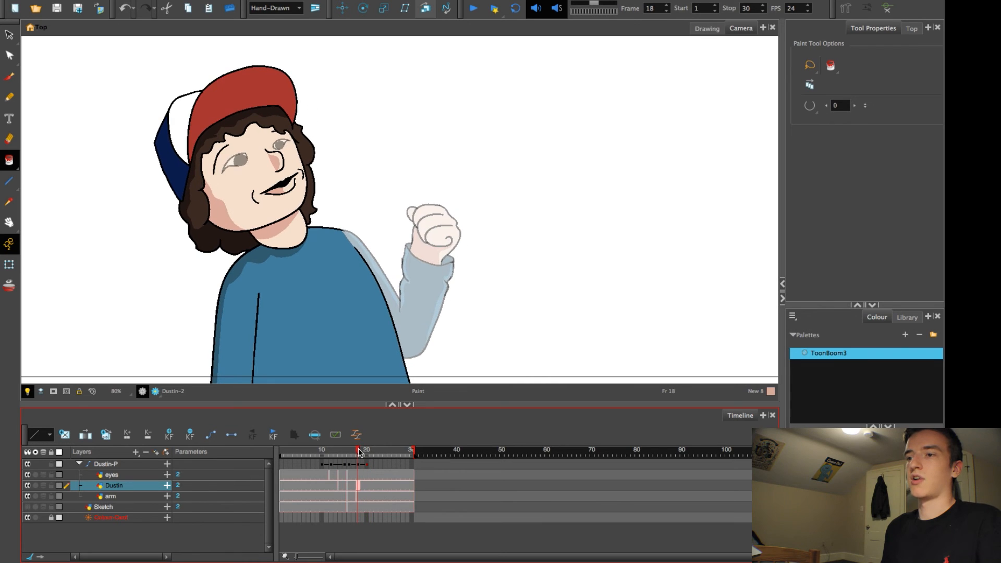
{"action": "left_click_drag", "start_coordinate": [230, 191], "coordinate": [314, 209]}
{"action": "key", "text": "2"}
{"action": "key", "text": "2"}
{"action": "key", "text": "2"}
{"action": "left_click_drag", "start_coordinate": [299, 273], "coordinate": [317, 264]}
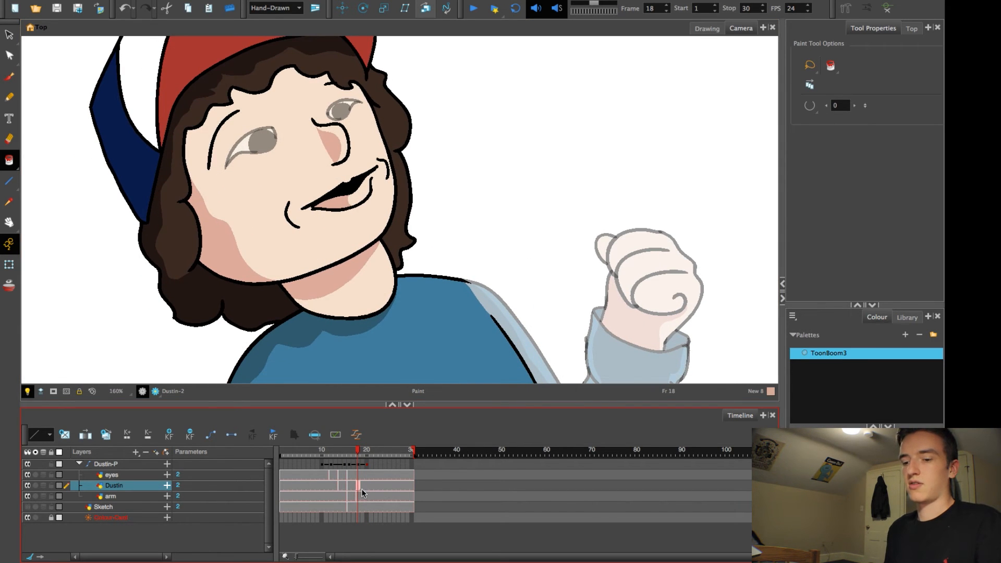
{"action": "key", "text": "alt+shift+d"}
{"action": "key", "text": "1"}
{"action": "key", "text": "1"}
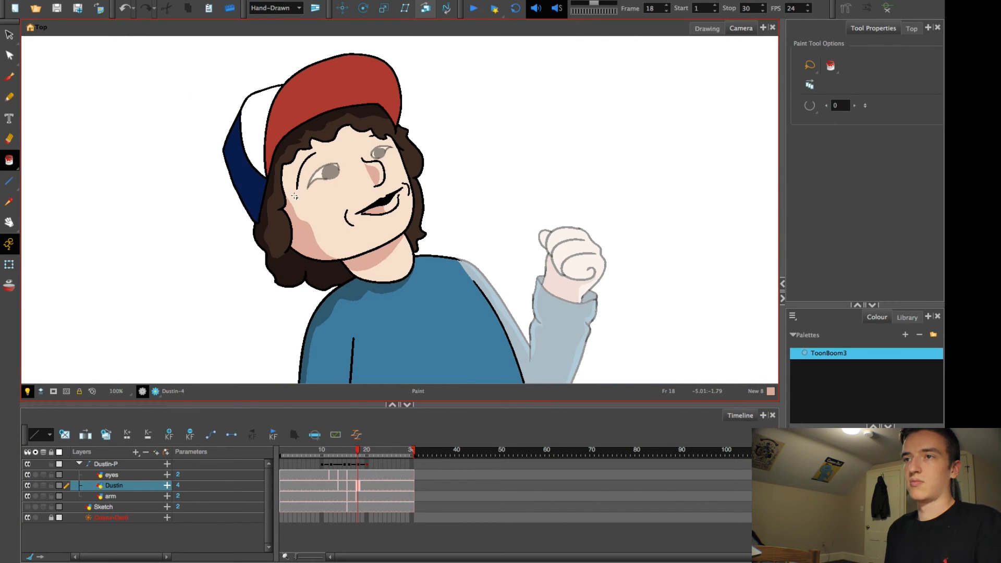
Step: Select the brown hair around the face with the Select tool, including the dark shadow area under the cap
{"action": "left_click_drag", "start_coordinate": [303, 203], "coordinate": [310, 218]}
{"action": "key", "text": "2"}
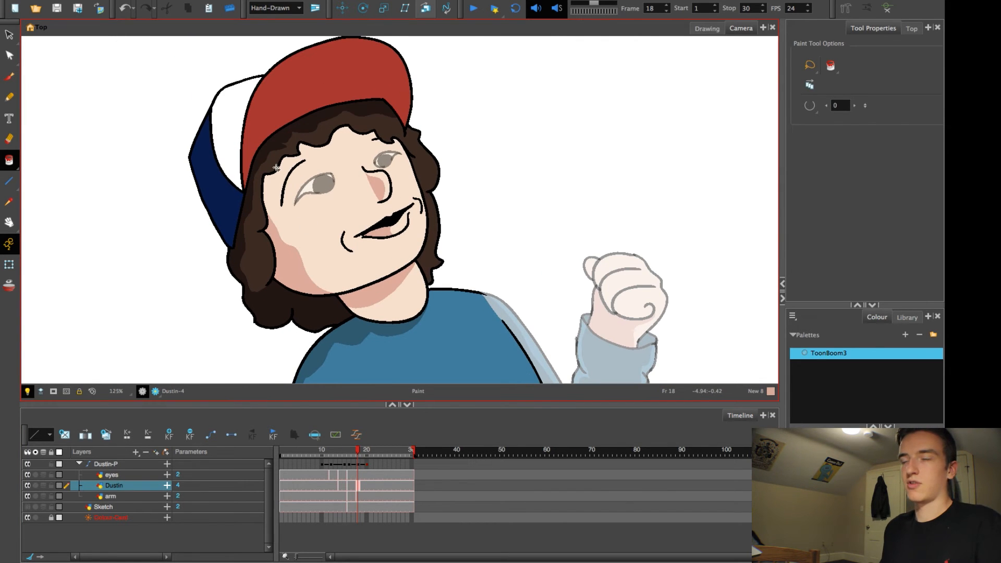
{"action": "key", "text": "s"}
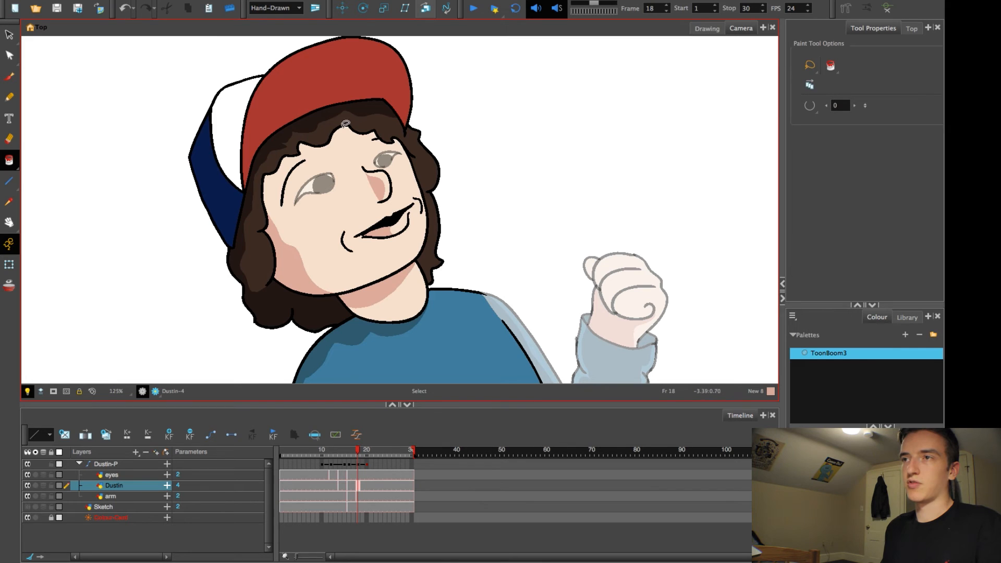
{"action": "mouse_move", "coordinate": [447, 278]}
{"action": "left_mouse_down"}
{"action": "mouse_move", "coordinate": [429, 265]}
{"action": "mouse_move", "coordinate": [434, 198]}
{"action": "mouse_move", "coordinate": [414, 133]}
{"action": "mouse_move", "coordinate": [443, 128]}
{"action": "left_mouse_up"}
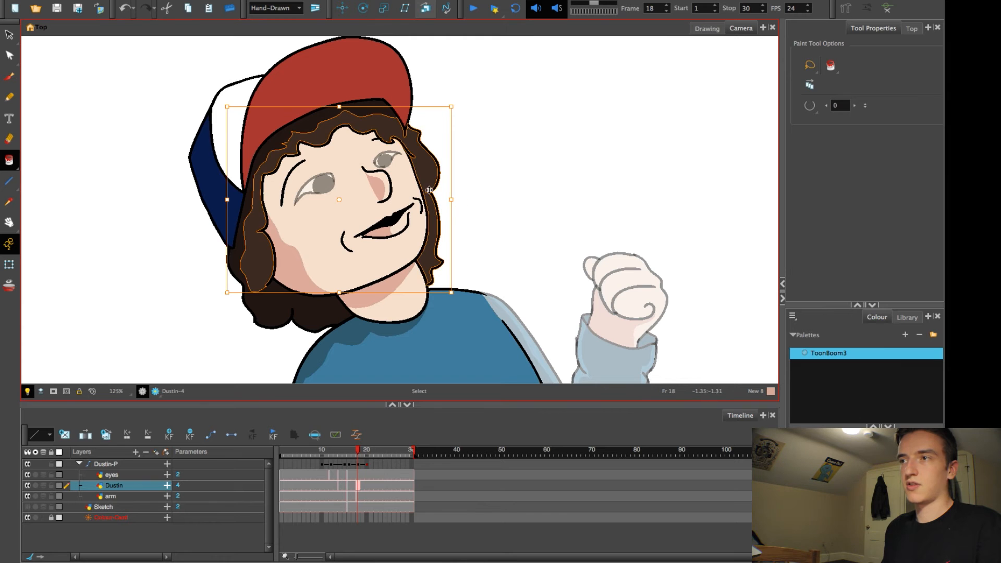
{"action": "left_click", "coordinate": [364, 110], "text": "shift"}
{"action": "key", "text": "2"}
{"action": "key", "text": "2"}
{"action": "key", "text": "2"}
{"action": "key", "text": "2"}
{"action": "mouse_move", "coordinate": [340, 157]}
{"action": "left_mouse_down"}
{"action": "mouse_move", "coordinate": [353, 176]}
{"action": "mouse_move", "coordinate": [346, 236]}
{"action": "left_mouse_up"}
{"action": "key", "text": "ctrl"}
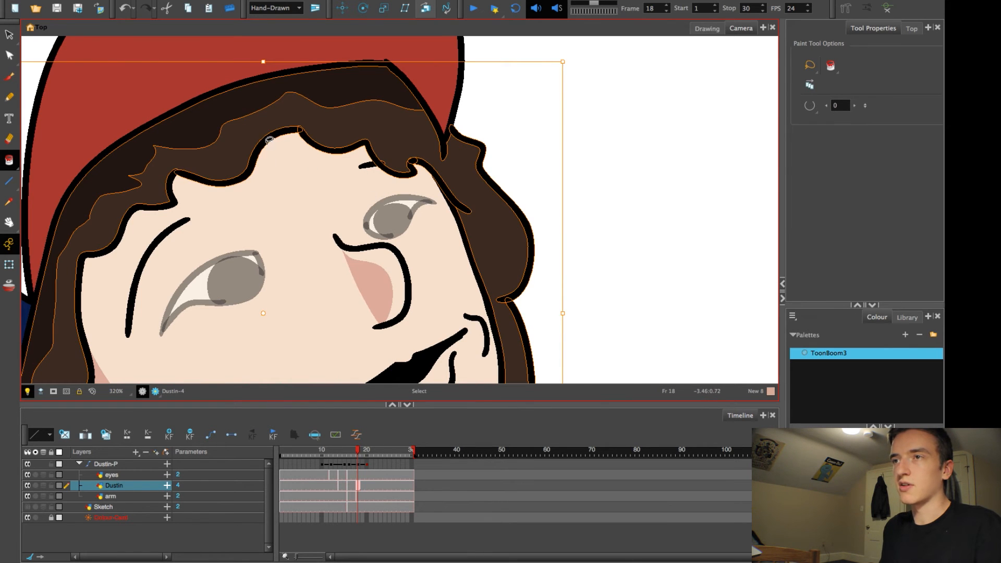
{"action": "left_click_drag", "start_coordinate": [248, 225], "coordinate": [401, 161]}
{"action": "left_click", "coordinate": [364, 129]}
Step: Add the dark back hair below the jaw and the nose-side locks to the hair selection
{"action": "scroll", "coordinate": [303, 291], "scroll_direction": "down", "scroll_amount": 5}
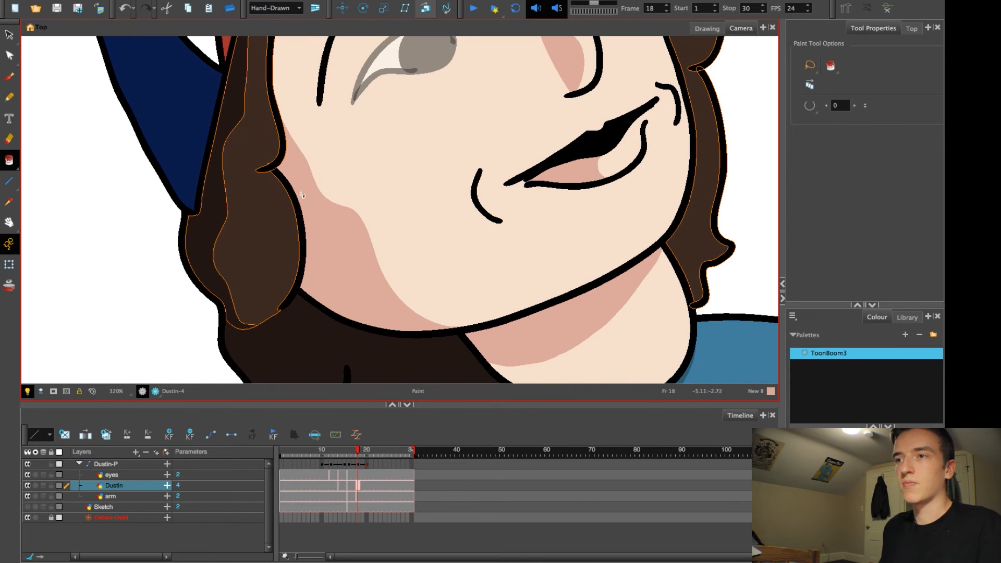
{"action": "scroll", "coordinate": [305, 252], "scroll_direction": "down", "scroll_amount": 5}
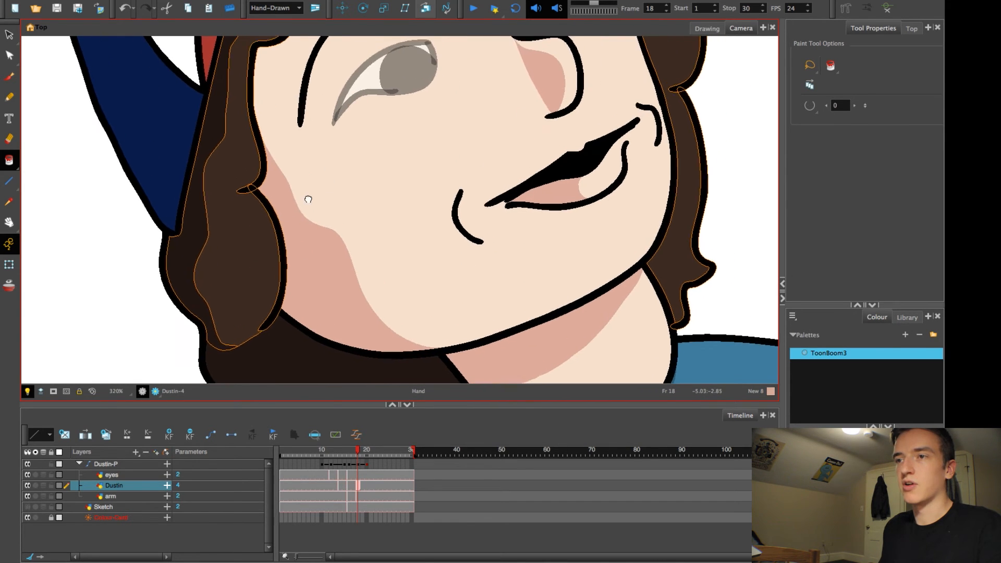
{"action": "left_click_drag", "start_coordinate": [308, 307], "coordinate": [311, 268]}
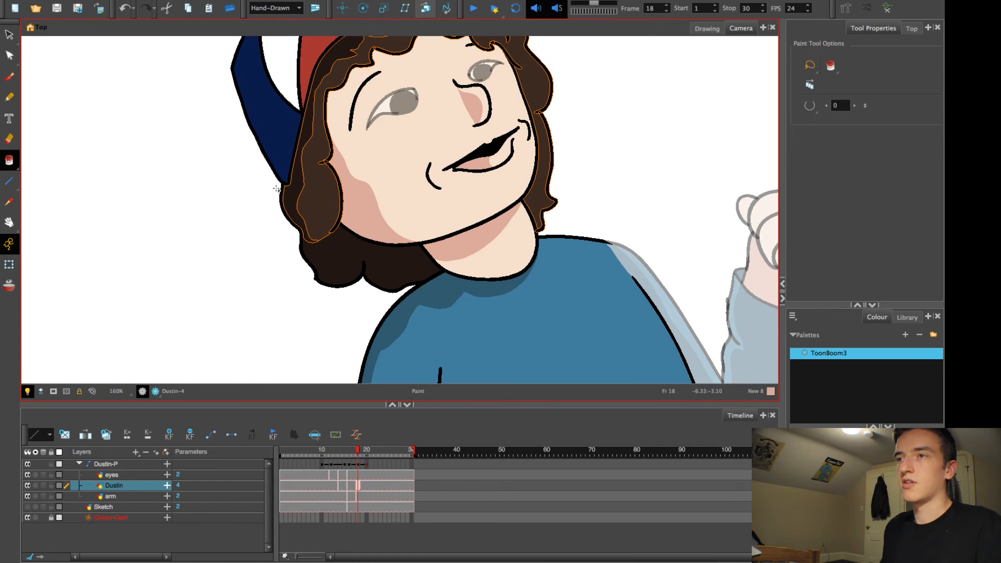
{"action": "mouse_move", "coordinate": [279, 182]}
{"action": "left_mouse_down"}
{"action": "mouse_move", "coordinate": [283, 242]}
{"action": "mouse_move", "coordinate": [308, 293]}
{"action": "mouse_move", "coordinate": [359, 300]}
{"action": "mouse_move", "coordinate": [411, 286]}
{"action": "mouse_move", "coordinate": [402, 264]}
{"action": "mouse_move", "coordinate": [317, 256]}
{"action": "mouse_move", "coordinate": [287, 207]}
{"action": "left_mouse_up"}
{"action": "left_click", "coordinate": [387, 314], "text": "shift"}
{"action": "key", "text": "space"}
{"action": "left_click_drag", "start_coordinate": [340, 248], "coordinate": [279, 321]}
{"action": "key", "text": "1"}
{"action": "key", "text": "2"}
{"action": "key", "text": "2"}
{"action": "key", "text": "1"}
{"action": "key", "text": "s"}
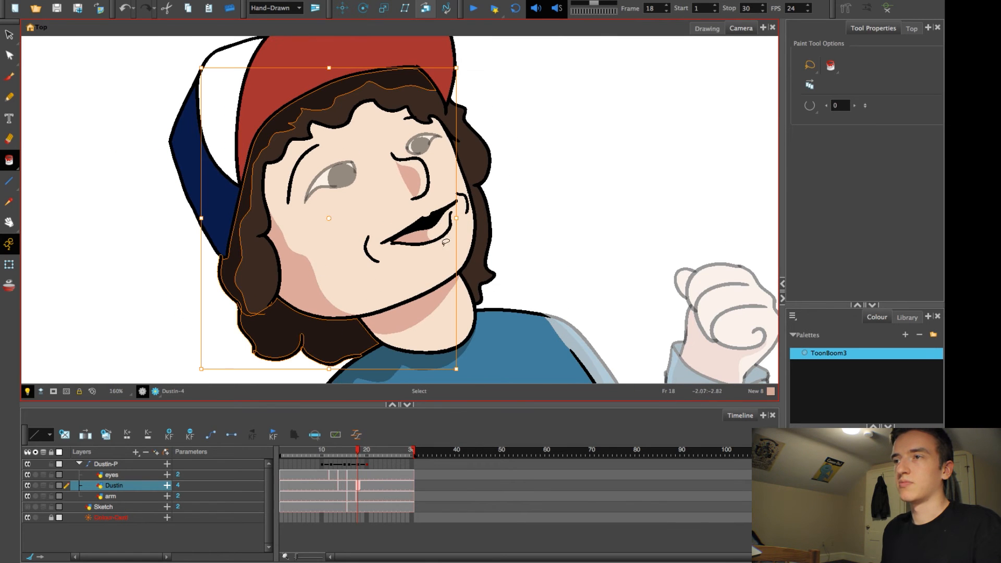
{"action": "mouse_move", "coordinate": [485, 300]}
{"action": "left_mouse_down"}
{"action": "mouse_move", "coordinate": [482, 204]}
{"action": "mouse_move", "coordinate": [456, 136]}
{"action": "mouse_move", "coordinate": [471, 94]}
{"action": "mouse_move", "coordinate": [516, 162]}
{"action": "mouse_move", "coordinate": [506, 271]}
{"action": "left_mouse_up"}
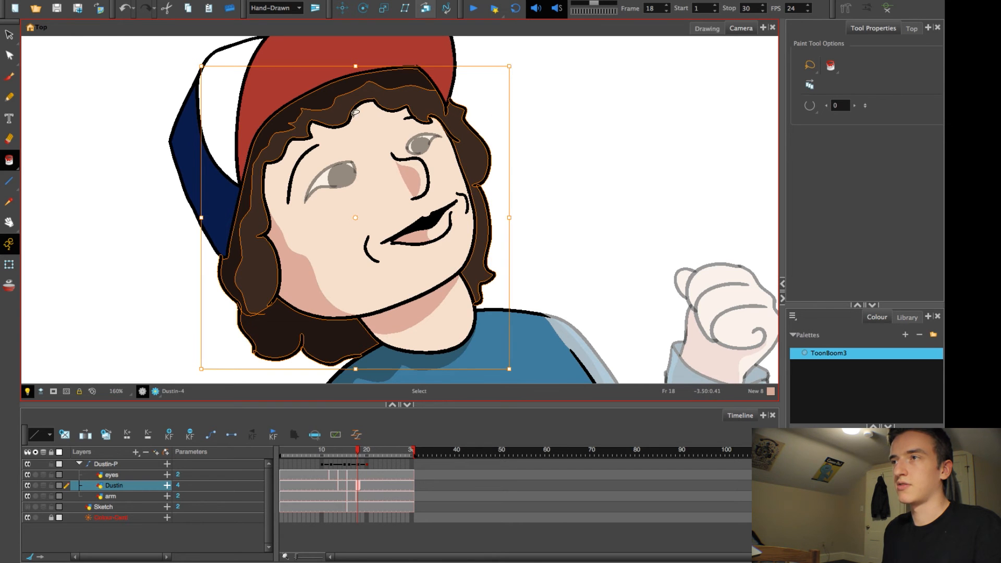
Step: Examine the hair selection around the cheek, fringe and cap edge for missed strokes or fills
{"action": "left_click_drag", "start_coordinate": [357, 127], "coordinate": [391, 214]}
{"action": "left_click_drag", "start_coordinate": [318, 319], "coordinate": [345, 220]}
{"action": "key", "text": "1"}
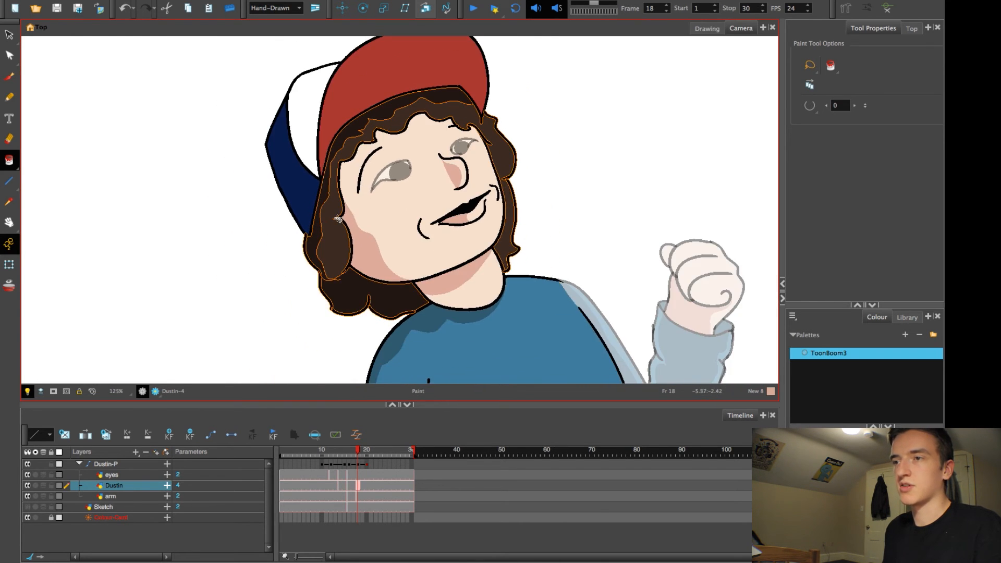
{"action": "key", "text": "2"}
{"action": "key", "text": "2"}
{"action": "key", "text": "2"}
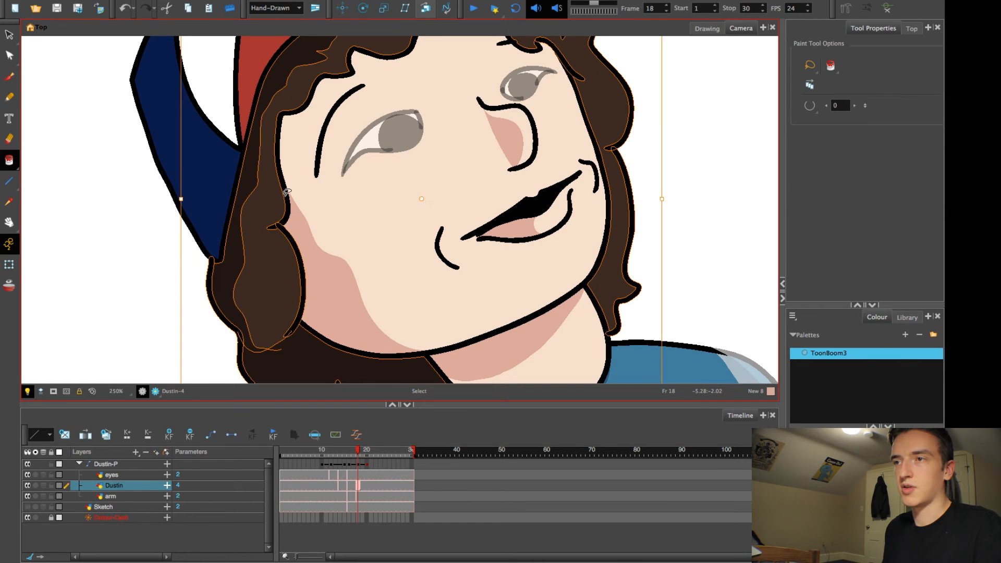
{"action": "left_click_drag", "start_coordinate": [328, 151], "coordinate": [272, 283]}
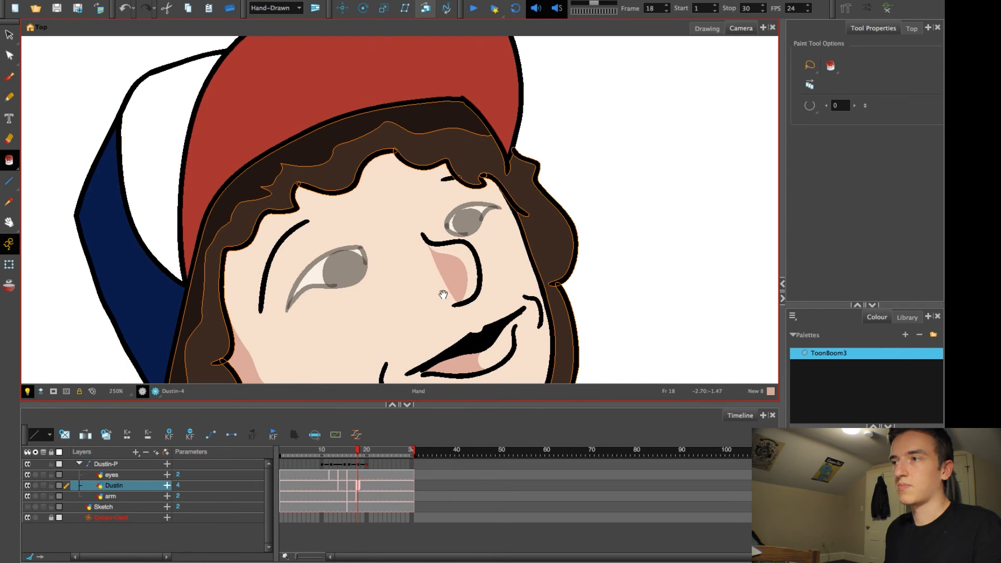
{"action": "left_click_drag", "start_coordinate": [443, 292], "coordinate": [462, 206]}
{"action": "key", "text": "1"}
{"action": "key", "text": "1"}
{"action": "key", "text": "1"}
{"action": "key", "text": "1"}
{"action": "key", "text": "2"}
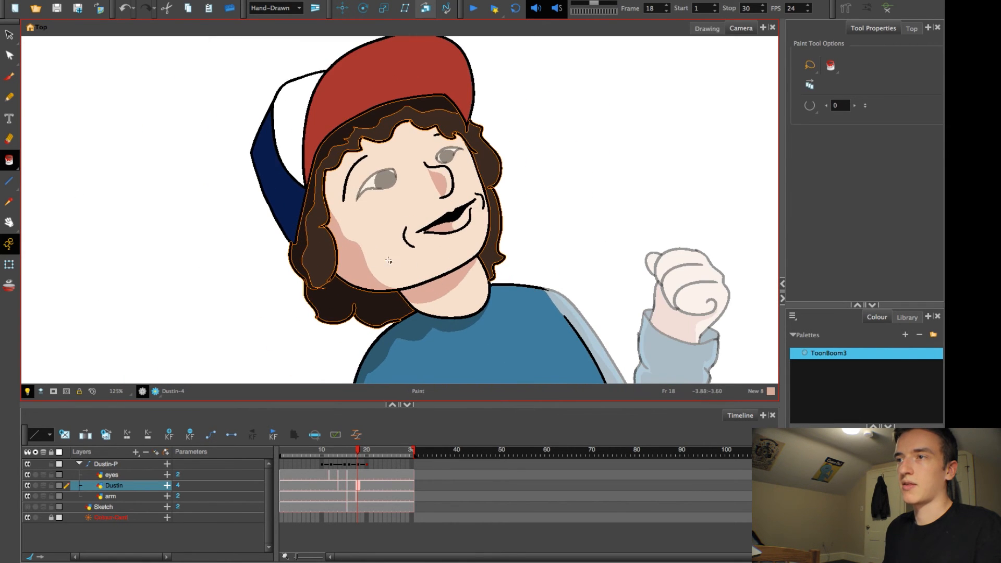
Step: Shift the lower ends of the selected hair toward the back of the head and clear the selection
{"action": "left_click", "coordinate": [9, 34]}
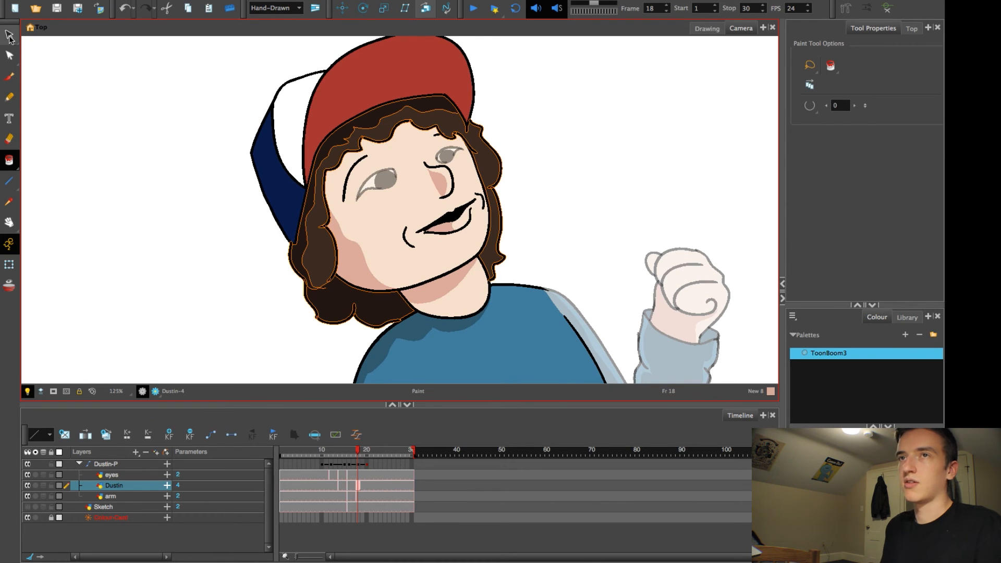
{"action": "left_click", "coordinate": [371, 225]}
{"action": "mouse_move", "coordinate": [427, 333]}
{"action": "left_mouse_down"}
{"action": "mouse_move", "coordinate": [395, 330]}
{"action": "mouse_move", "coordinate": [410, 333]}
{"action": "left_mouse_up"}
{"action": "left_click", "coordinate": [539, 244]}
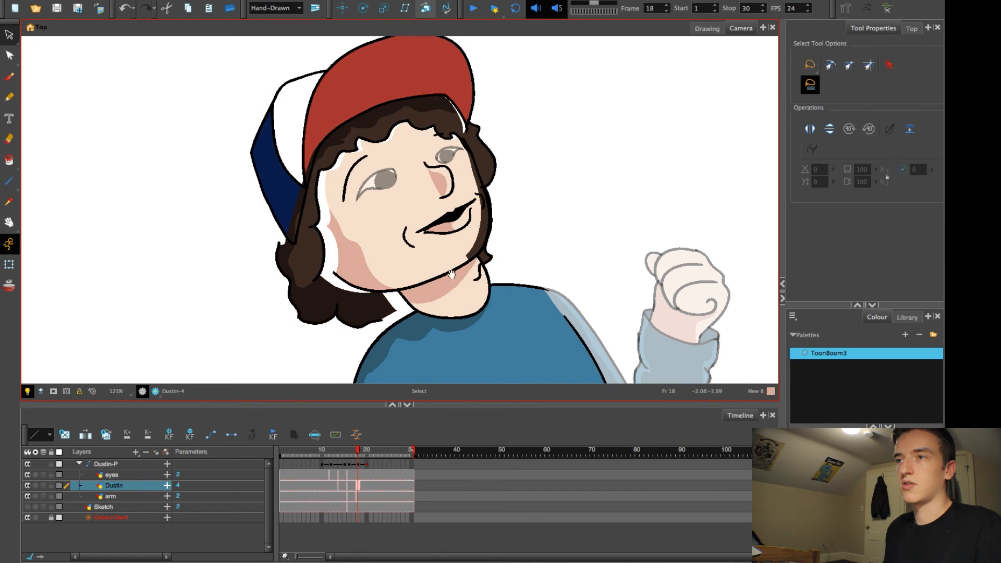
Step: Cut away the shifted hair that overlaps the cap and the nose side of the face with the Cutter tool
{"action": "left_click_drag", "start_coordinate": [422, 287], "coordinate": [444, 269]}
{"action": "key", "text": "2"}
{"action": "key", "text": "2"}
{"action": "key", "text": "2"}
{"action": "left_click_drag", "start_coordinate": [309, 250], "coordinate": [390, 310]}
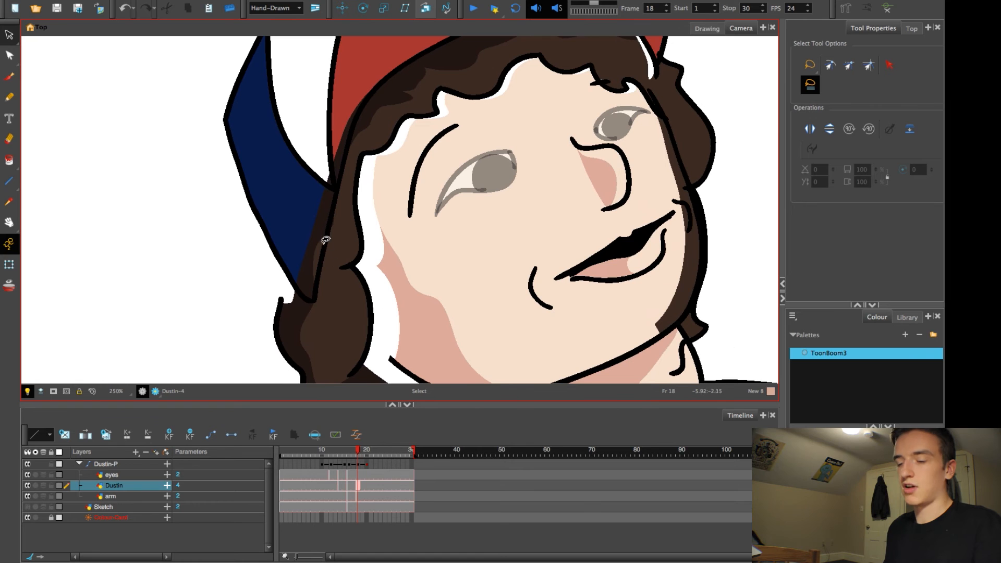
{"action": "left_click", "coordinate": [323, 229]}
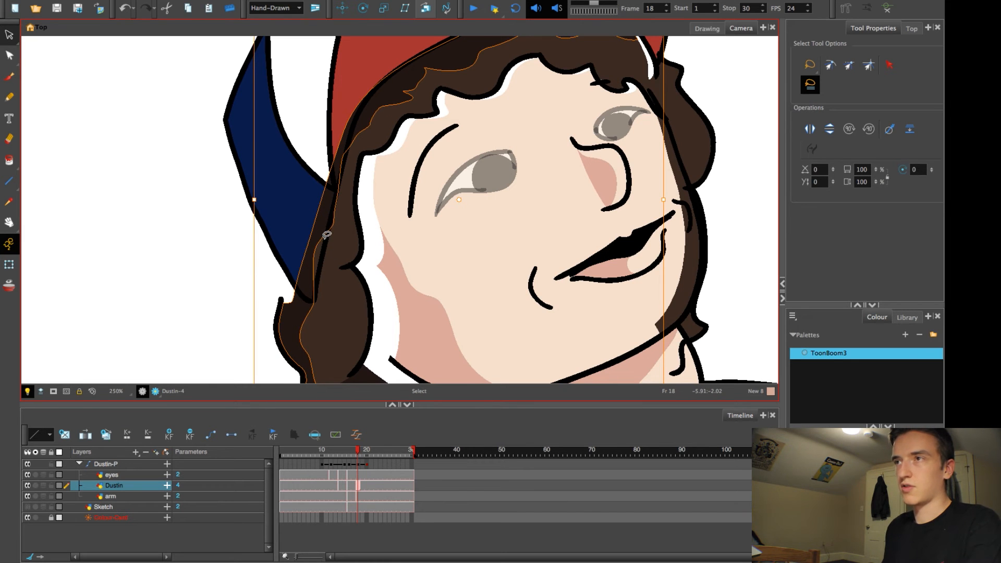
{"action": "left_click", "coordinate": [73, 105]}
{"action": "key", "text": "alt+t"}
{"action": "left_click_drag", "start_coordinate": [312, 229], "coordinate": [331, 210]}
{"action": "mouse_move", "coordinate": [627, 200]}
{"action": "left_mouse_down"}
{"action": "mouse_move", "coordinate": [433, 303]}
{"action": "mouse_move", "coordinate": [446, 196]}
{"action": "left_mouse_up"}
{"action": "left_click_drag", "start_coordinate": [514, 245], "coordinate": [498, 229]}
{"action": "left_click_drag", "start_coordinate": [420, 302], "coordinate": [431, 224]}
Step: Patch and paint the gaps that the shifted hair left along the back cheek and the cap edge
{"action": "key", "text": "1"}
{"action": "key", "text": "1"}
{"action": "key", "text": "1"}
{"action": "left_click_drag", "start_coordinate": [277, 229], "coordinate": [349, 230]}
{"action": "key", "text": "2"}
{"action": "key", "text": "2"}
{"action": "key", "text": "2"}
{"action": "key", "text": "2"}
{"action": "key", "text": "alt+b"}
{"action": "key", "text": "alt+i"}
{"action": "left_click", "coordinate": [228, 263]}
{"action": "mouse_move", "coordinate": [329, 190]}
{"action": "left_mouse_down"}
{"action": "mouse_move", "coordinate": [262, 296]}
{"action": "mouse_move", "coordinate": [286, 337]}
{"action": "left_mouse_up"}
{"action": "left_click", "coordinate": [293, 333]}
{"action": "key", "text": "1"}
Step: Close and paint the remaining white gaps under the cap brim and along the nose side of the face
{"action": "left_click_drag", "start_coordinate": [579, 177], "coordinate": [402, 146]}
{"action": "left_click", "coordinate": [411, 140]}
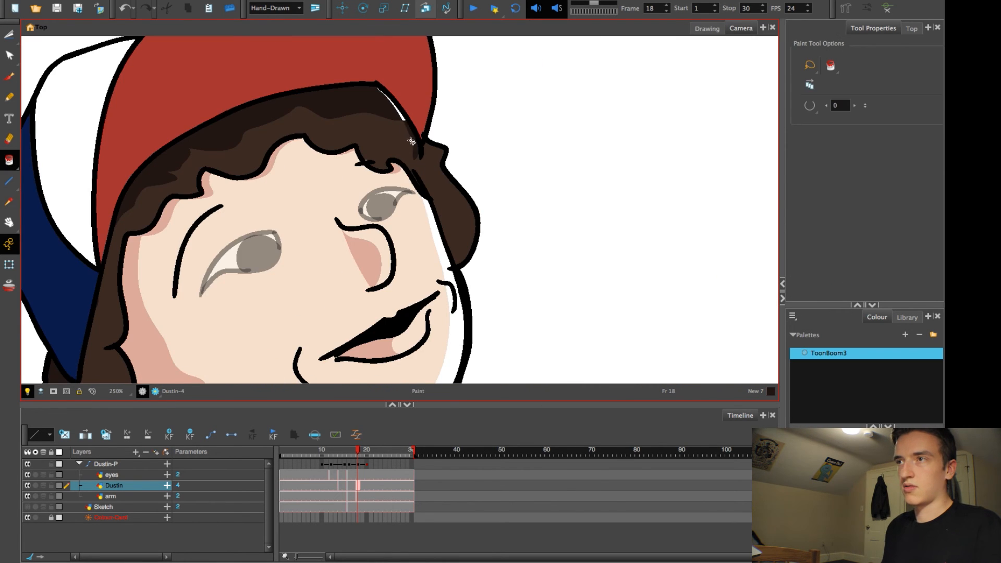
{"action": "key", "text": "1"}
{"action": "left_click_drag", "start_coordinate": [308, 344], "coordinate": [350, 145]}
{"action": "key", "text": "alt+b"}
{"action": "key", "text": "1"}
{"action": "key", "text": "alt+i"}
{"action": "key", "text": "1"}
{"action": "key", "text": "1"}
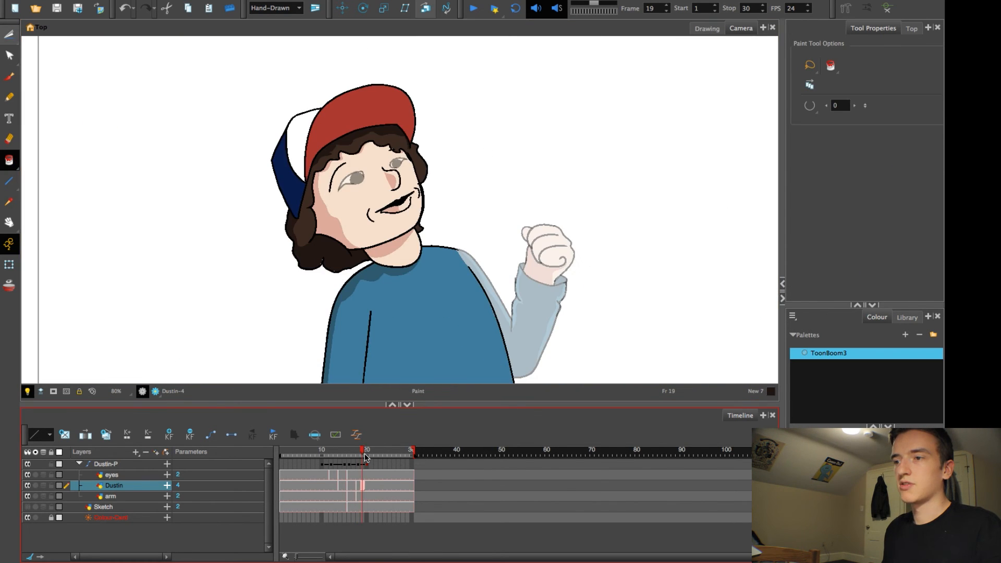
Step: Duplicate the Dustin layer's drawing at frame 21 and return to frame 19
{"action": "left_click", "coordinate": [367, 456]}
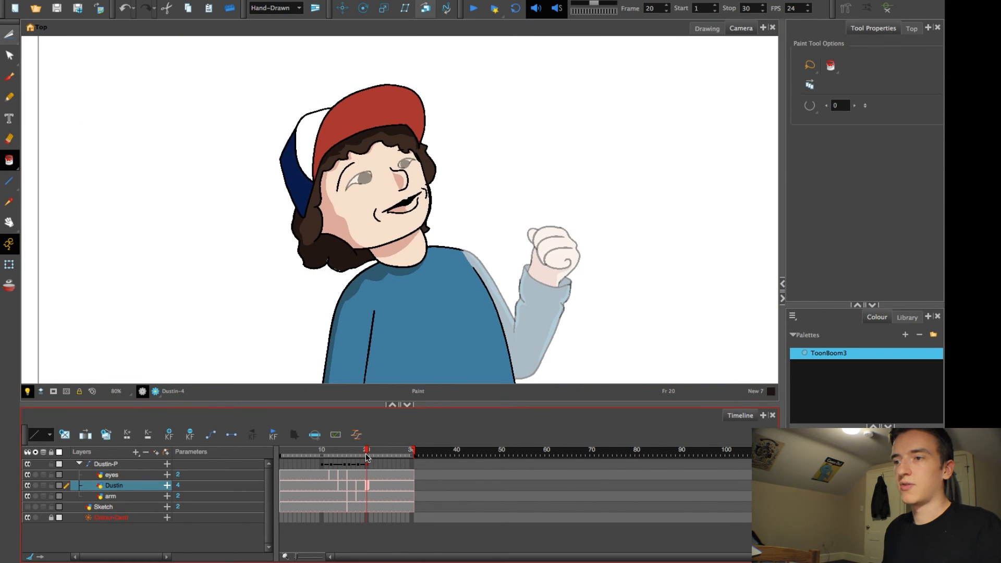
{"action": "left_click", "coordinate": [371, 484]}
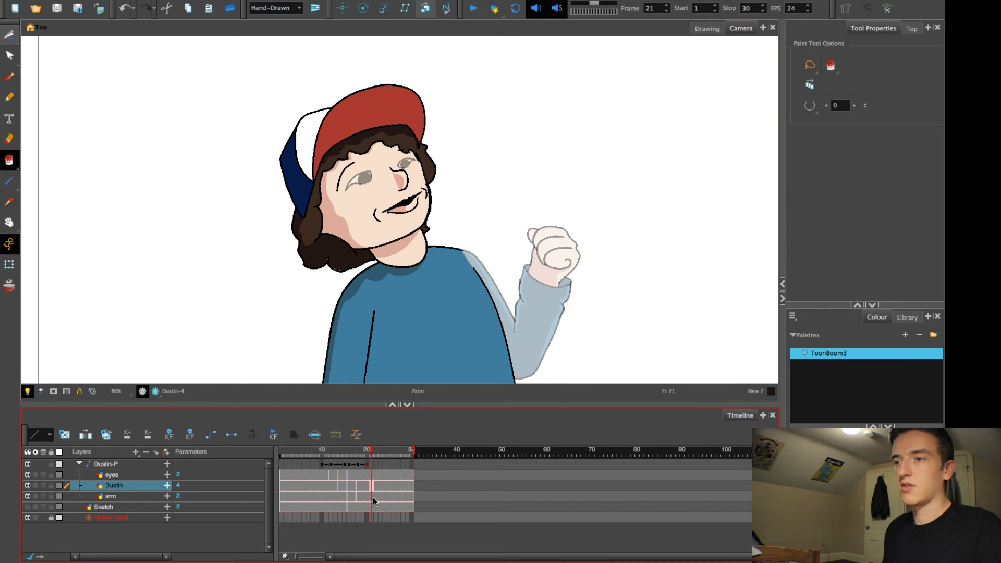
{"action": "left_click", "coordinate": [362, 487]}
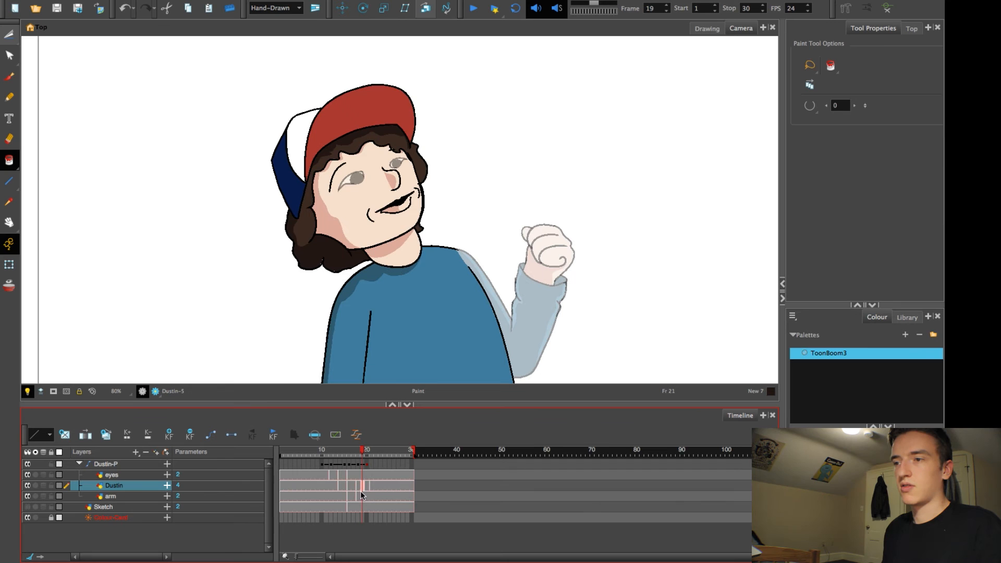
Step: Compare the Dustin layer's drawings at frames 12, 16 and 17 around the pose change
{"action": "left_click", "coordinate": [331, 486]}
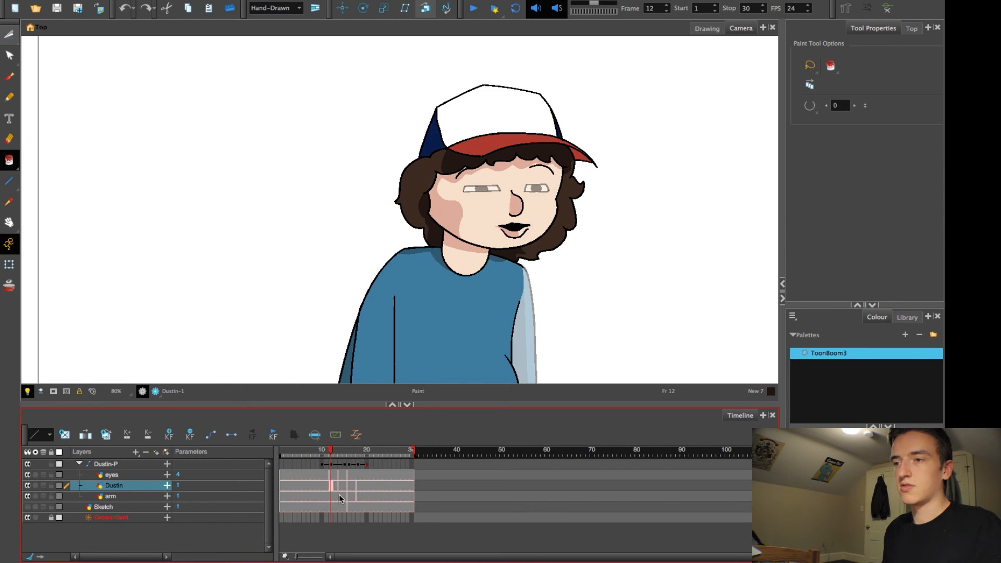
{"action": "left_click", "coordinate": [348, 487]}
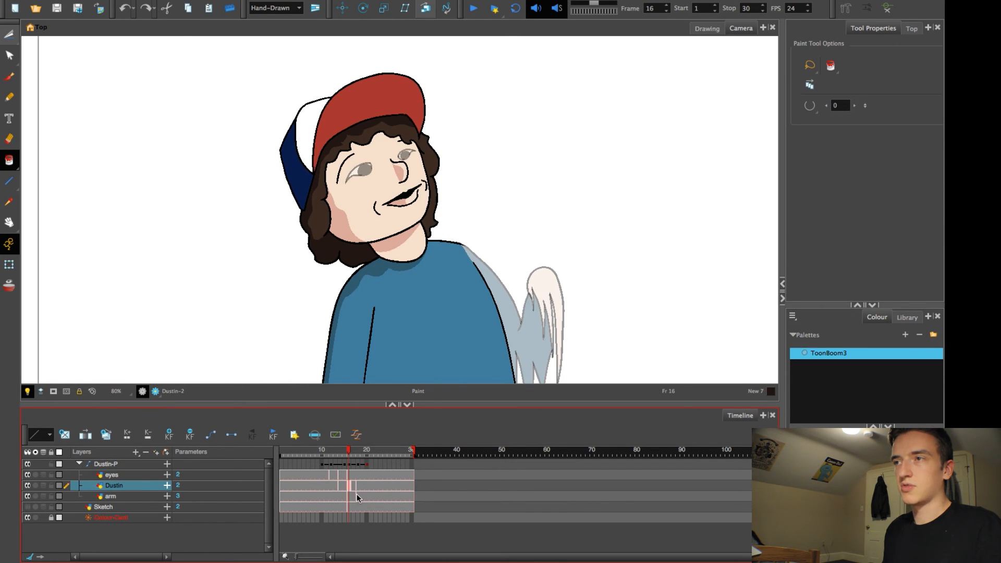
{"action": "left_click", "coordinate": [346, 486]}
{"action": "left_click", "coordinate": [357, 486]}
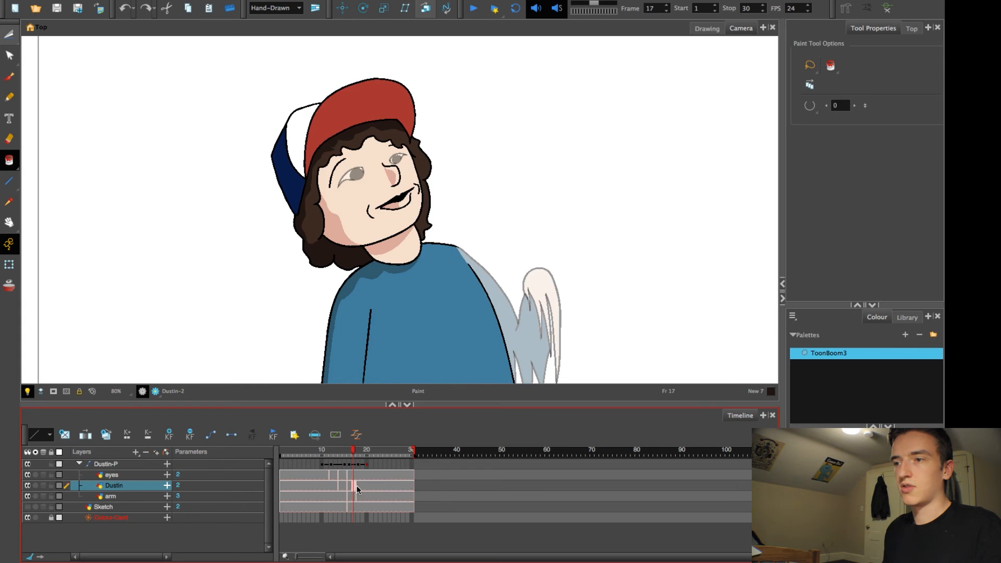
{"action": "left_click", "coordinate": [359, 487]}
{"action": "left_click", "coordinate": [355, 486]}
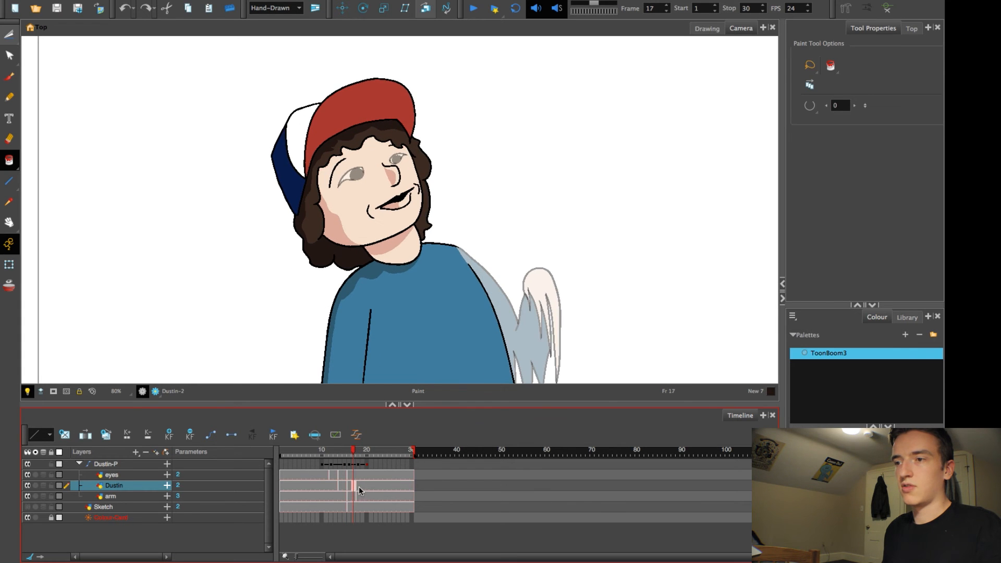
Step: Break up the Dustin layer's exposure between frames 20 and 24, giving frame 22 its own duplicated drawing
{"action": "left_click", "coordinate": [367, 486]}
{"action": "key", "text": "super+v"}
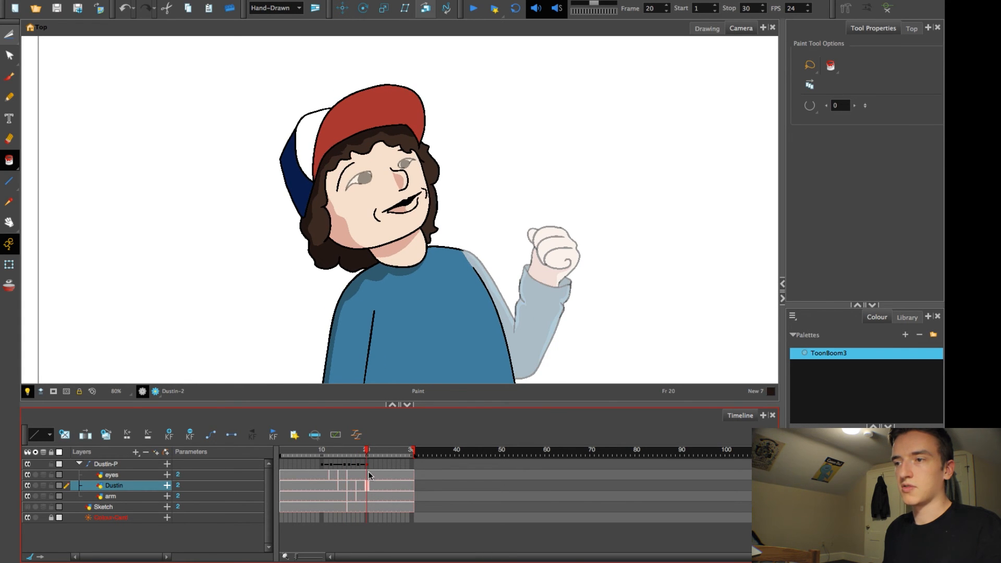
{"action": "mouse_move", "coordinate": [368, 451]}
{"action": "left_mouse_down"}
{"action": "mouse_move", "coordinate": [354, 457]}
{"action": "mouse_move", "coordinate": [378, 459]}
{"action": "mouse_move", "coordinate": [333, 461]}
{"action": "mouse_move", "coordinate": [385, 464]}
{"action": "mouse_move", "coordinate": [343, 458]}
{"action": "mouse_move", "coordinate": [371, 466]}
{"action": "left_mouse_up"}
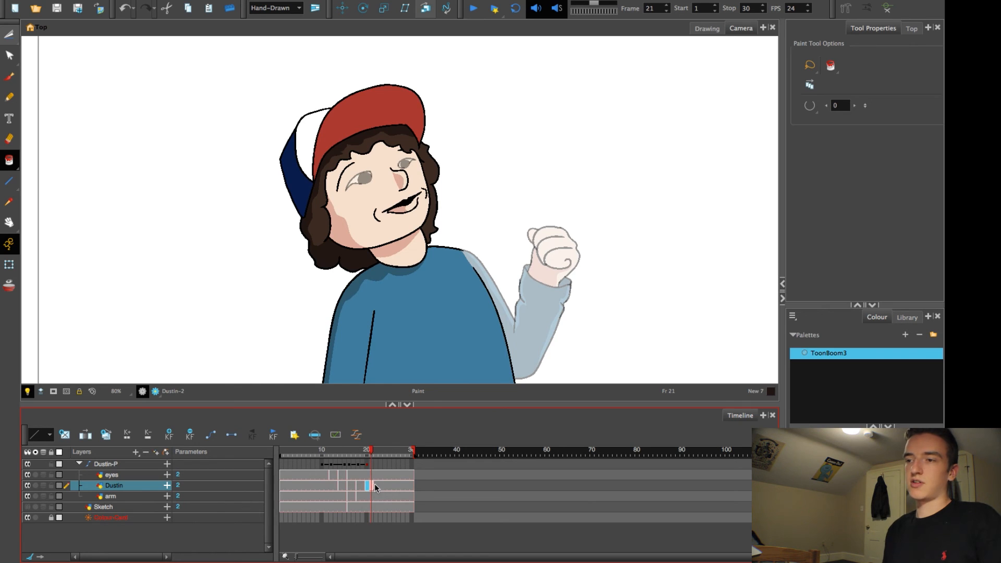
{"action": "left_click", "coordinate": [361, 481]}
{"action": "left_click", "coordinate": [374, 486]}
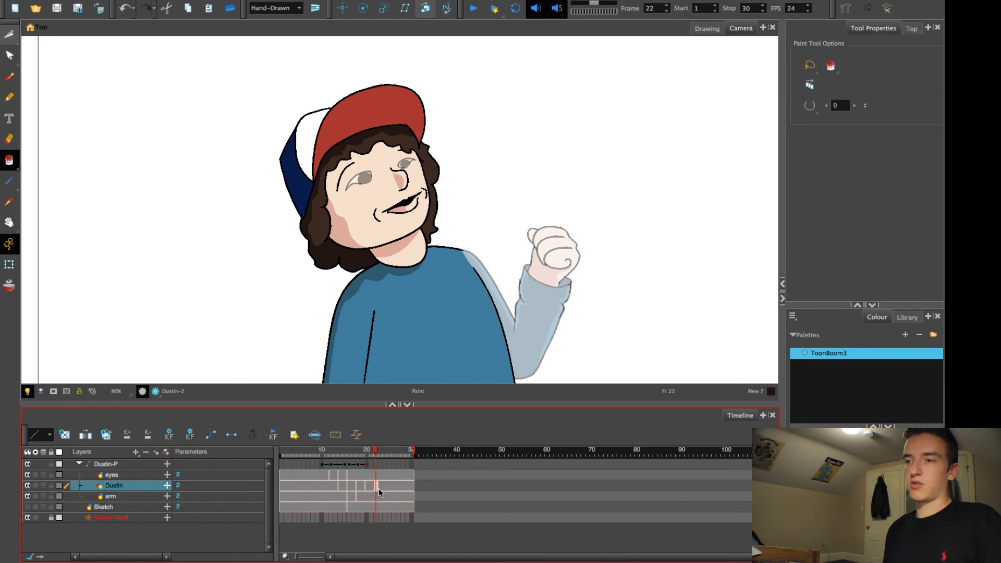
{"action": "key", "text": "ctrl+z"}
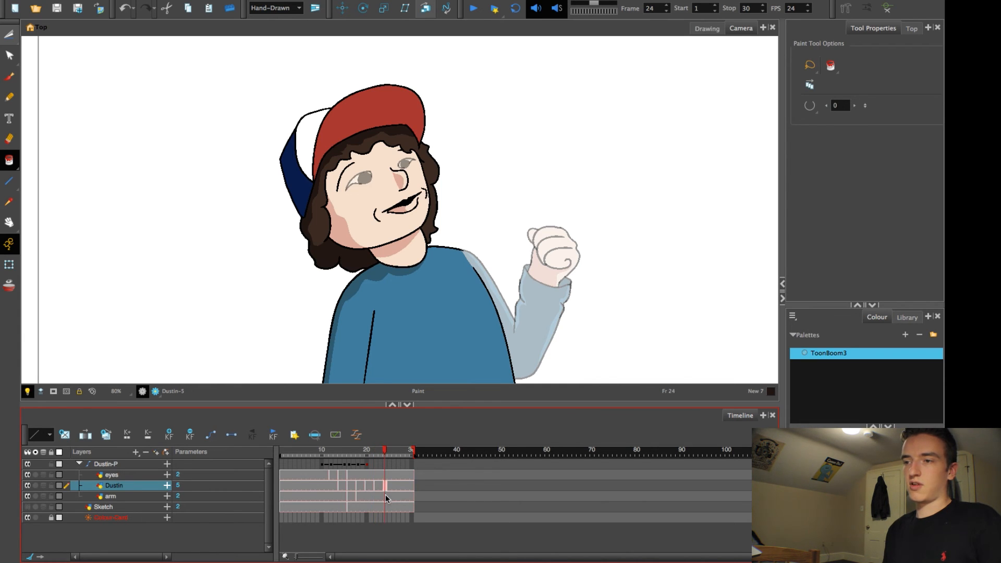
{"action": "left_click", "coordinate": [367, 485]}
{"action": "left_click", "coordinate": [375, 485]}
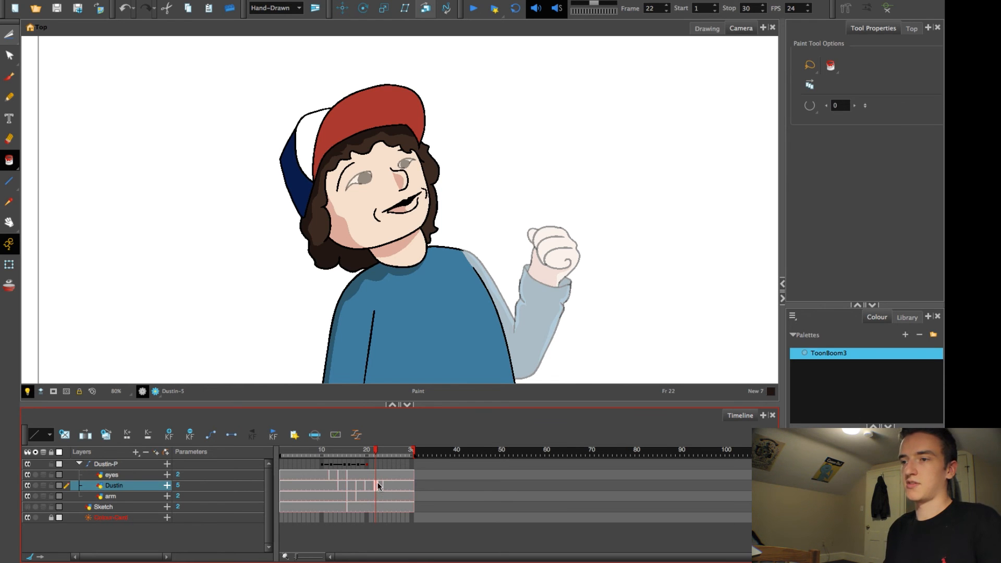
Step: Select the hair with the cheek shadow on the frame 22 drawing, narrow it slightly from the back and nudge it toward the face
{"action": "key", "text": "space"}
{"action": "scroll", "coordinate": [341, 265], "scroll_direction": "up", "scroll_amount": 2}
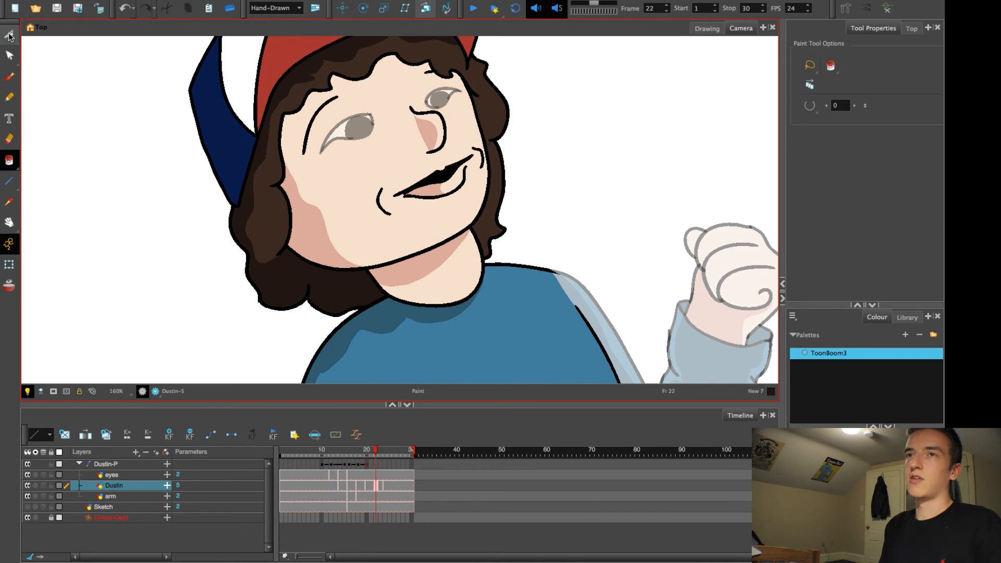
{"action": "left_click", "coordinate": [9, 34]}
{"action": "left_click", "coordinate": [37, 31]}
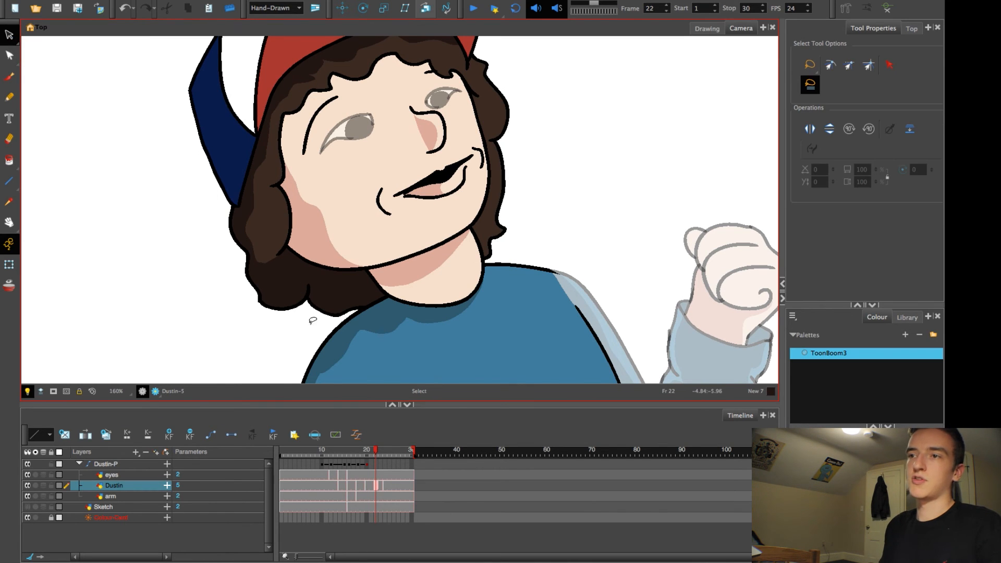
{"action": "mouse_move", "coordinate": [328, 324]}
{"action": "left_mouse_down"}
{"action": "mouse_move", "coordinate": [286, 268]}
{"action": "mouse_move", "coordinate": [274, 208]}
{"action": "mouse_move", "coordinate": [218, 242]}
{"action": "mouse_move", "coordinate": [267, 307]}
{"action": "left_mouse_up"}
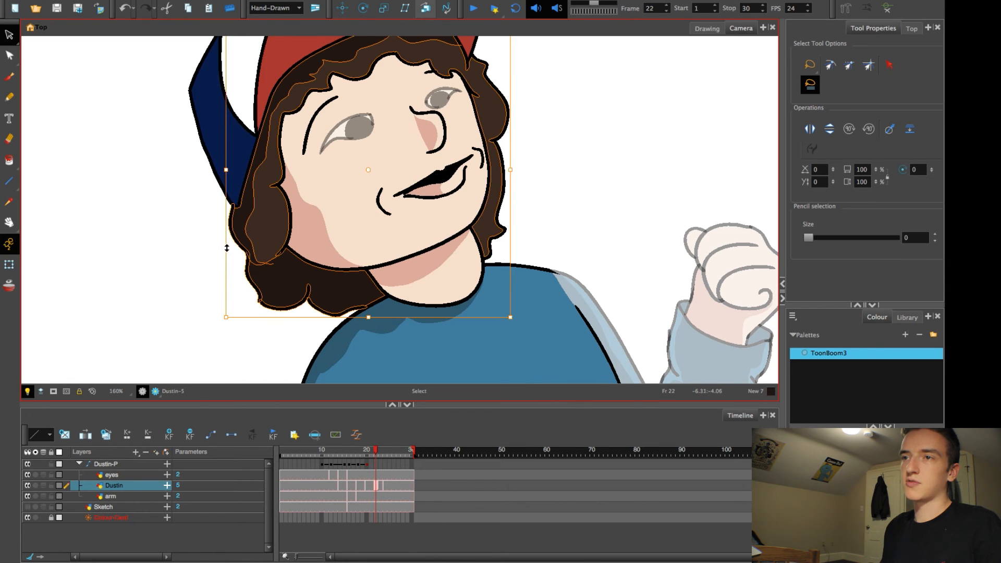
{"action": "left_click_drag", "start_coordinate": [279, 319], "coordinate": [281, 320]}
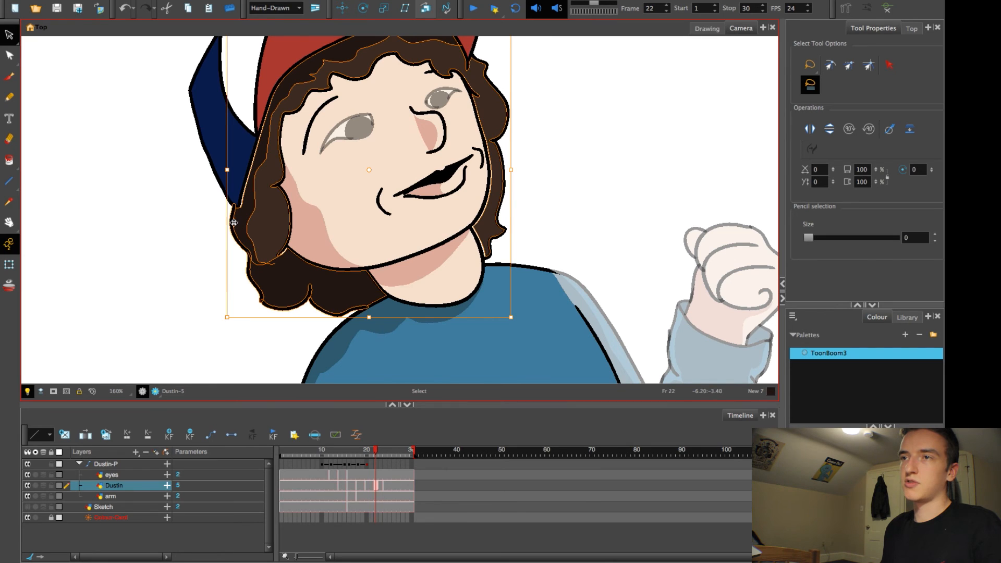
{"action": "left_click", "coordinate": [199, 265]}
{"action": "mouse_move", "coordinate": [257, 233]}
{"action": "left_mouse_down"}
{"action": "mouse_move", "coordinate": [271, 213]}
{"action": "mouse_move", "coordinate": [219, 230]}
{"action": "mouse_move", "coordinate": [311, 327]}
{"action": "mouse_move", "coordinate": [277, 291]}
{"action": "left_mouse_up"}
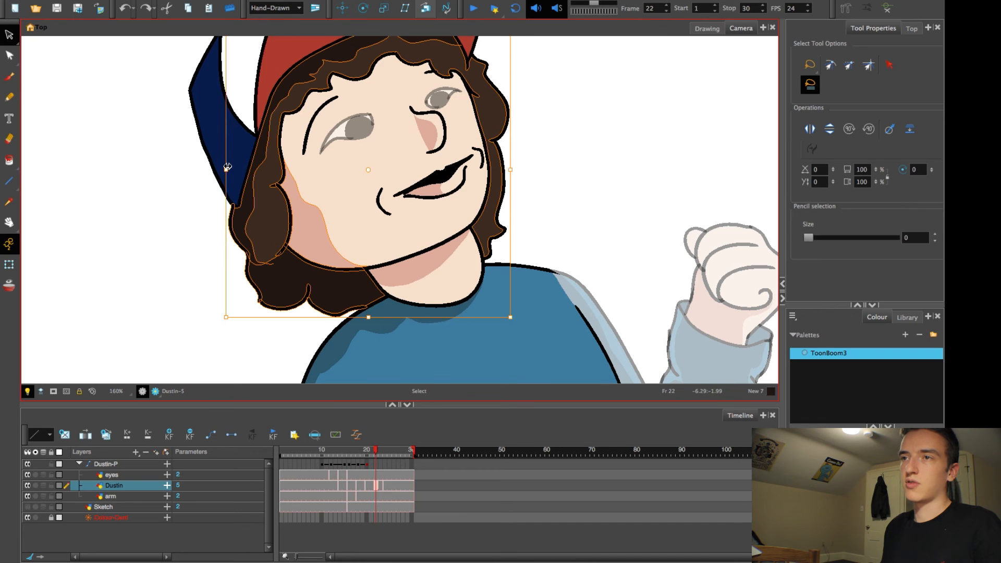
{"action": "left_click_drag", "start_coordinate": [227, 170], "coordinate": [229, 170]}
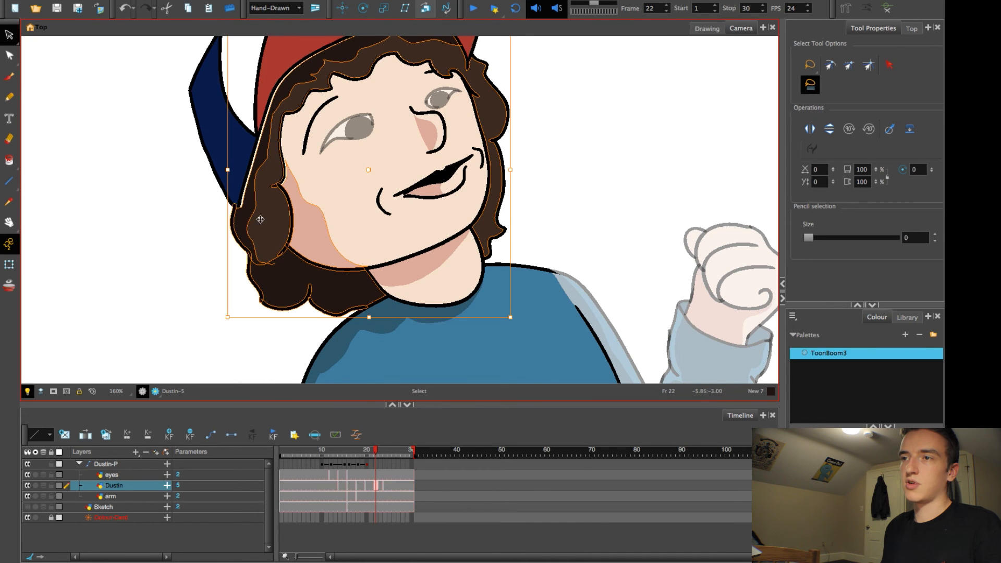
{"action": "left_click_drag", "start_coordinate": [354, 319], "coordinate": [357, 318]}
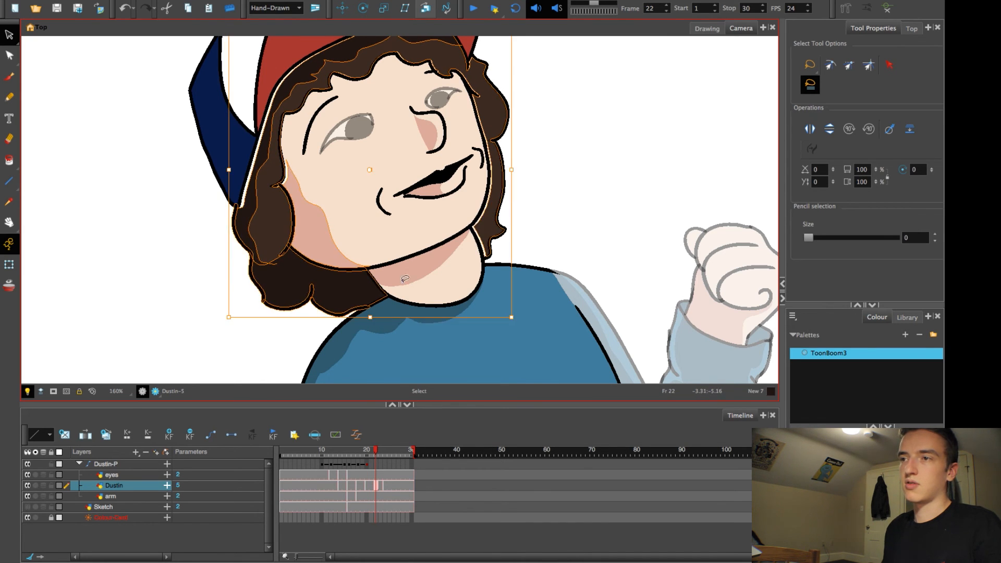
Step: Select the light hair sections with their outlines and shift them slightly toward the front of the face
{"action": "left_click", "coordinate": [566, 205]}
{"action": "mouse_move", "coordinate": [504, 246]}
{"action": "left_mouse_down"}
{"action": "mouse_move", "coordinate": [487, 71]}
{"action": "mouse_move", "coordinate": [522, 152]}
{"action": "left_mouse_up"}
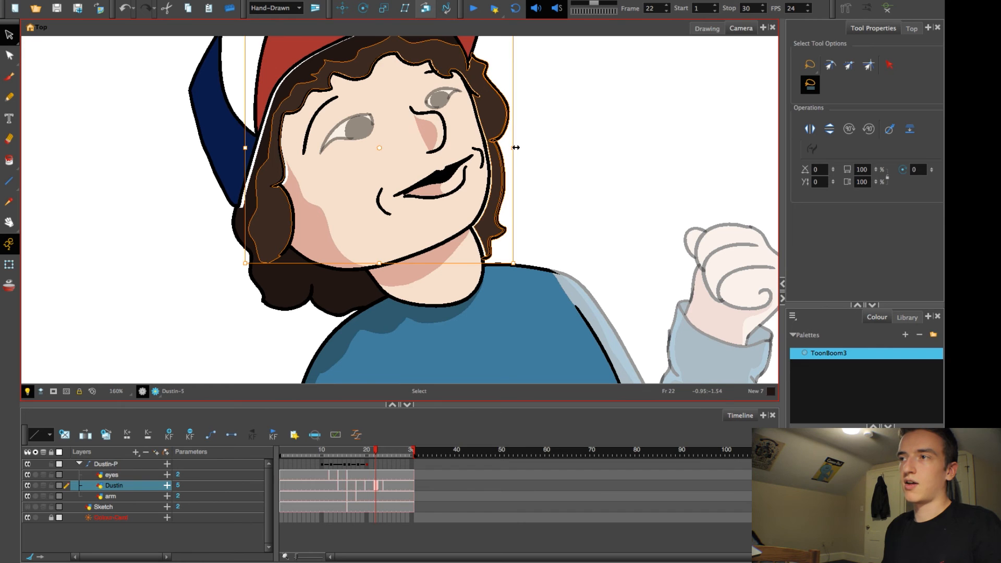
{"action": "left_click", "coordinate": [552, 158]}
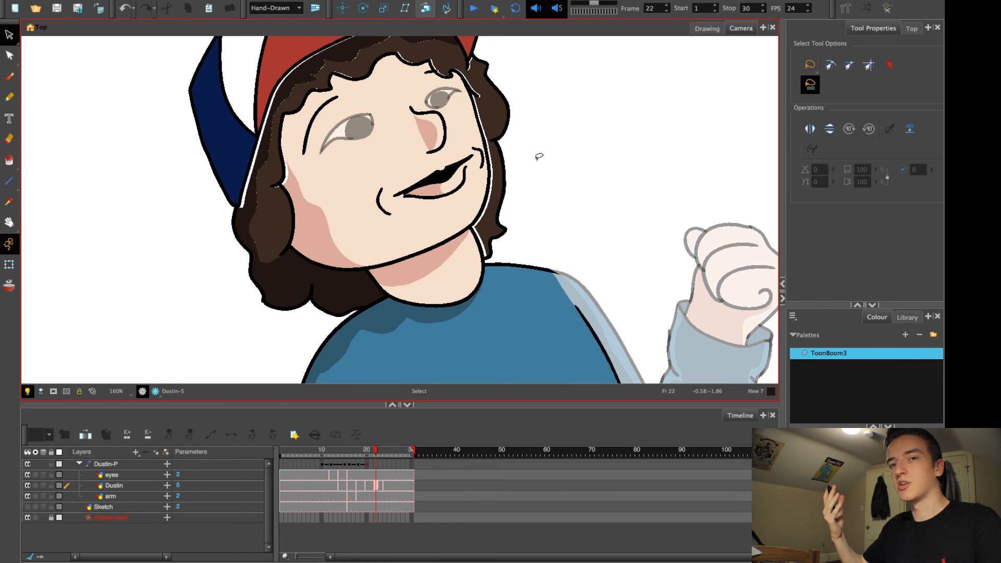
Step: Sample the light brown hair colour and try to paint the thin white seam between the two hair tones
{"action": "key", "text": "alt+d"}
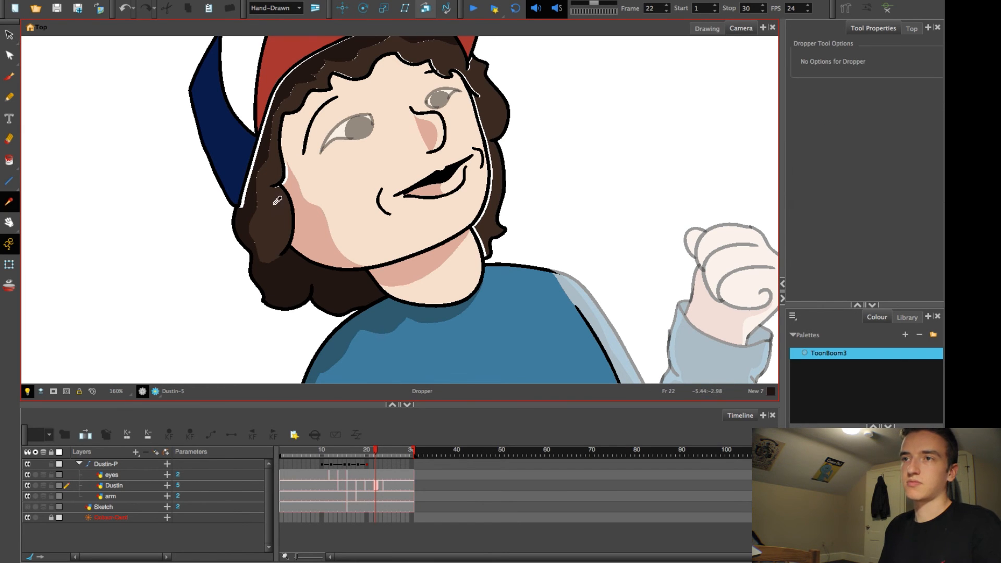
{"action": "key", "text": "alt+i"}
{"action": "scroll", "coordinate": [254, 199], "scroll_direction": "up", "scroll_amount": 3}
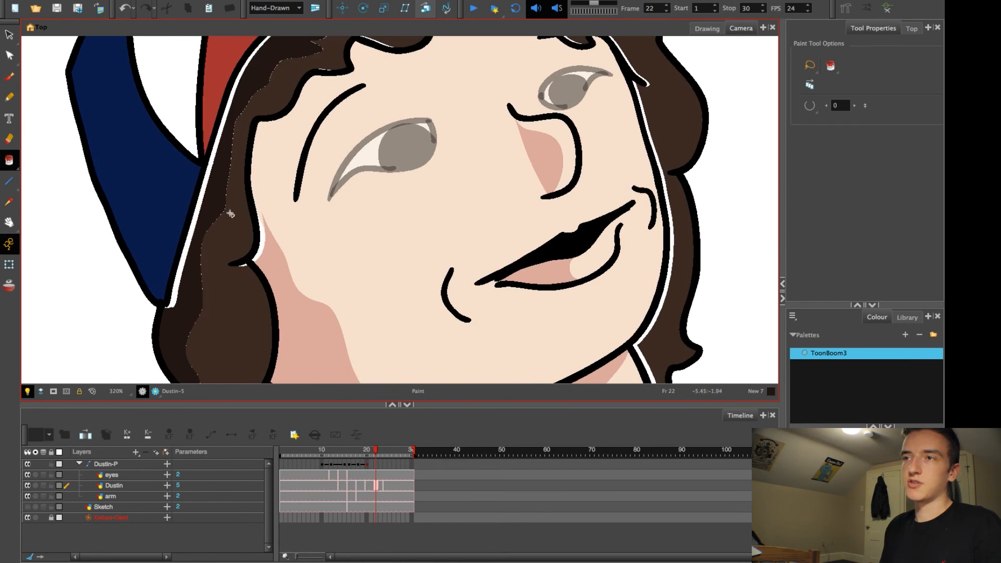
{"action": "scroll", "coordinate": [206, 239], "scroll_direction": "up", "scroll_amount": 6}
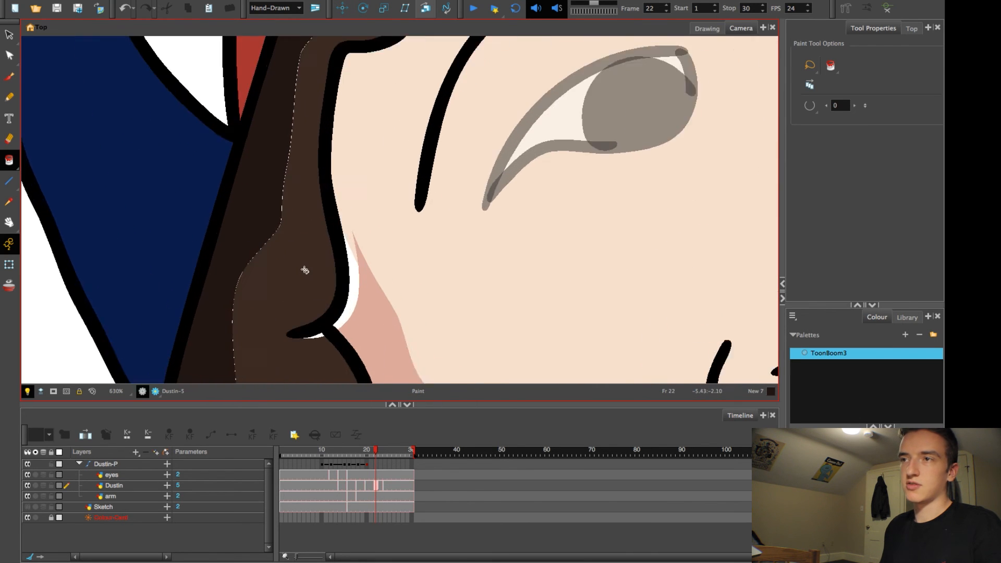
{"action": "left_click_drag", "start_coordinate": [258, 264], "coordinate": [463, 298]}
{"action": "scroll", "coordinate": [391, 263], "scroll_direction": "up", "scroll_amount": 3}
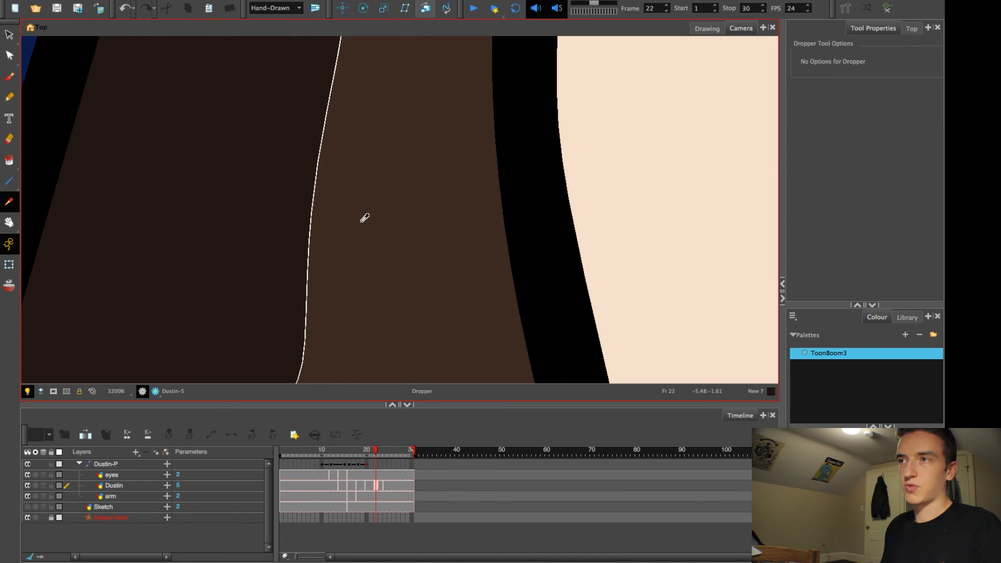
{"action": "scroll", "coordinate": [425, 248], "scroll_direction": "up", "scroll_amount": 2}
{"action": "scroll", "coordinate": [402, 241], "scroll_direction": "down", "scroll_amount": 8}
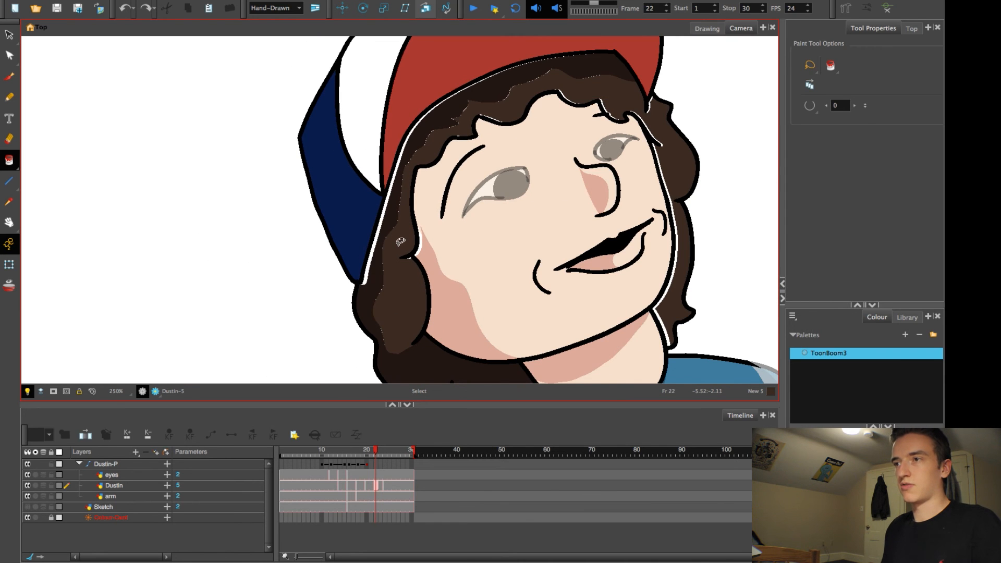
Step: Clear the light and dark brown fills from the hair on the frame 22 drawing
{"action": "left_click", "coordinate": [380, 249]}
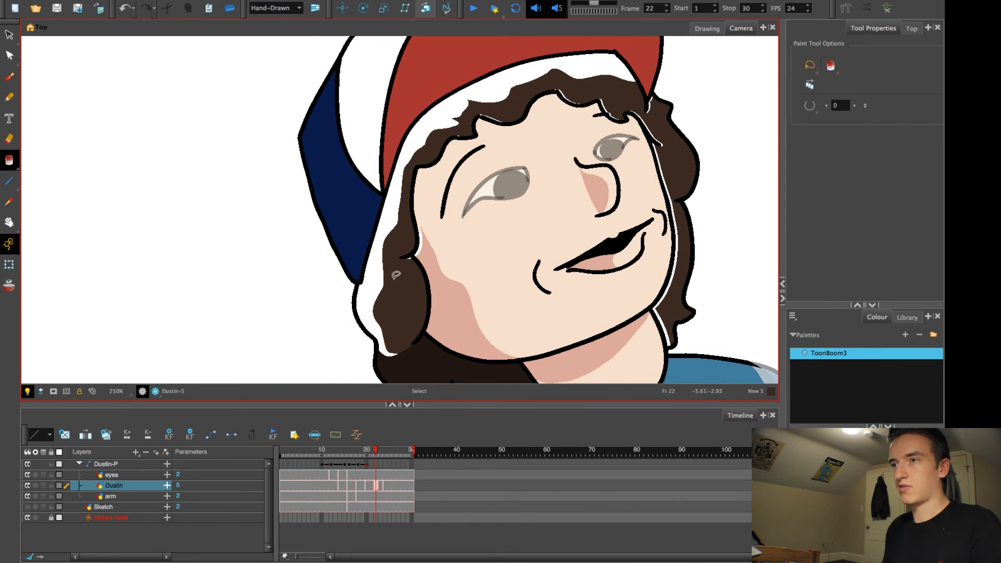
{"action": "left_click", "coordinate": [393, 281]}
{"action": "scroll", "coordinate": [365, 269], "scroll_direction": "down", "scroll_amount": 5}
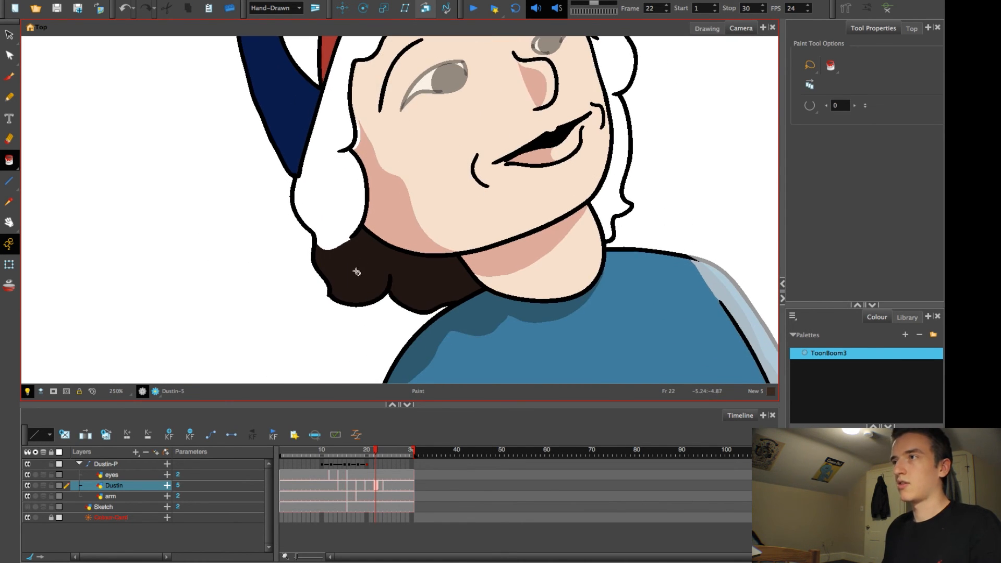
{"action": "left_click", "coordinate": [359, 275]}
Step: Repaint the light brown hair sections around the face on the frame 22 drawing
{"action": "left_click_drag", "start_coordinate": [569, 197], "coordinate": [548, 252]}
{"action": "key", "text": "2"}
{"action": "key", "text": "2"}
{"action": "key", "text": "2"}
{"action": "key", "text": "2"}
{"action": "key", "text": "1"}
{"action": "key", "text": "1"}
{"action": "key", "text": "1"}
{"action": "left_click_drag", "start_coordinate": [311, 259], "coordinate": [320, 280]}
Step: Sample the dark brown hair shade from the frame 21 drawing and paint the empty dark hair areas on frame 22
{"action": "key", "text": "period"}
{"action": "left_click_drag", "start_coordinate": [380, 450], "coordinate": [372, 448]}
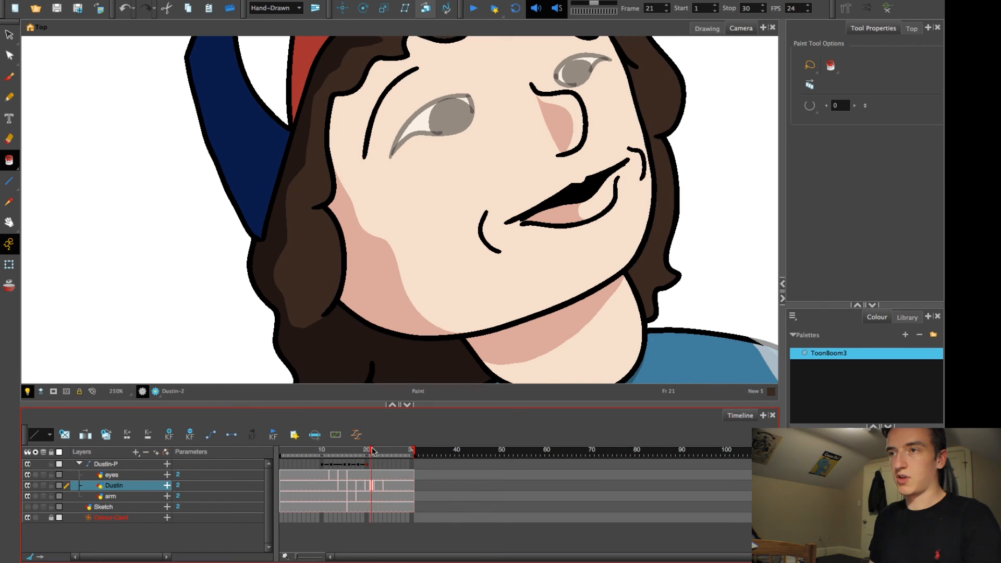
{"action": "key", "text": "alt+d"}
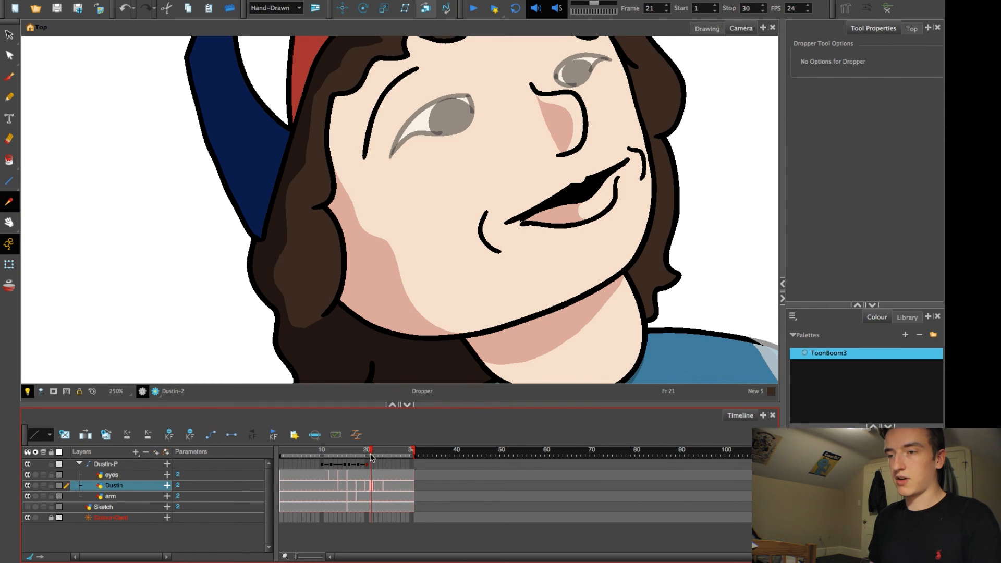
{"action": "left_click_drag", "start_coordinate": [371, 457], "coordinate": [376, 456]}
{"action": "key", "text": "alt+i"}
{"action": "left_click", "coordinate": [347, 307]}
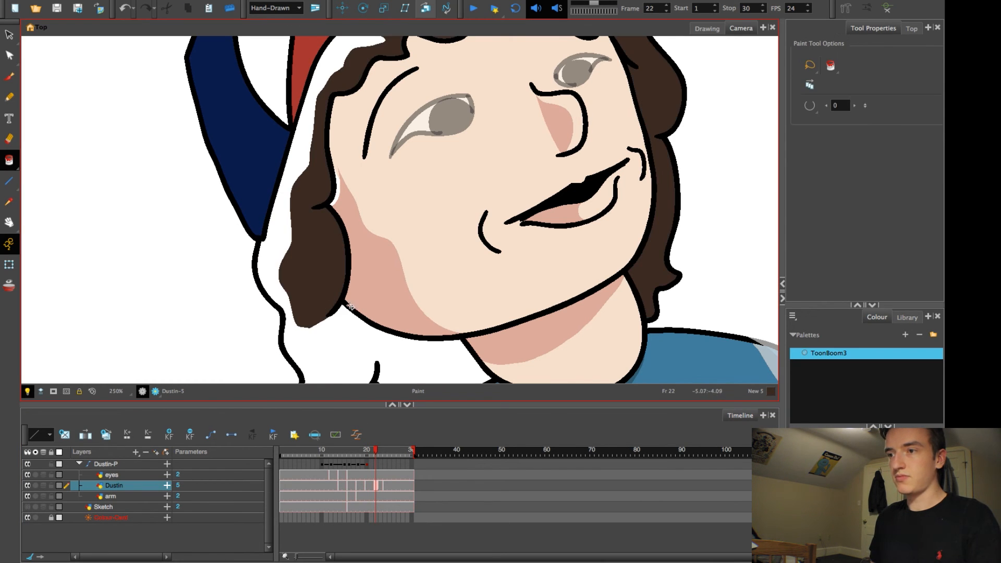
{"action": "left_click_drag", "start_coordinate": [375, 450], "coordinate": [372, 449]}
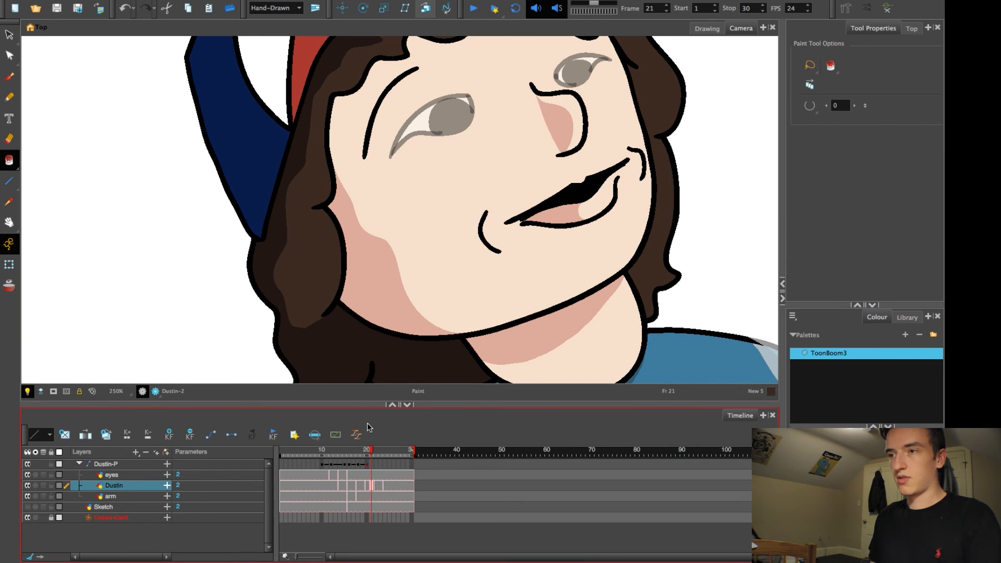
{"action": "key", "text": "alt+d"}
{"action": "left_click", "coordinate": [353, 348]}
{"action": "key", "text": "alt+i"}
{"action": "left_click_drag", "start_coordinate": [372, 453], "coordinate": [376, 453]}
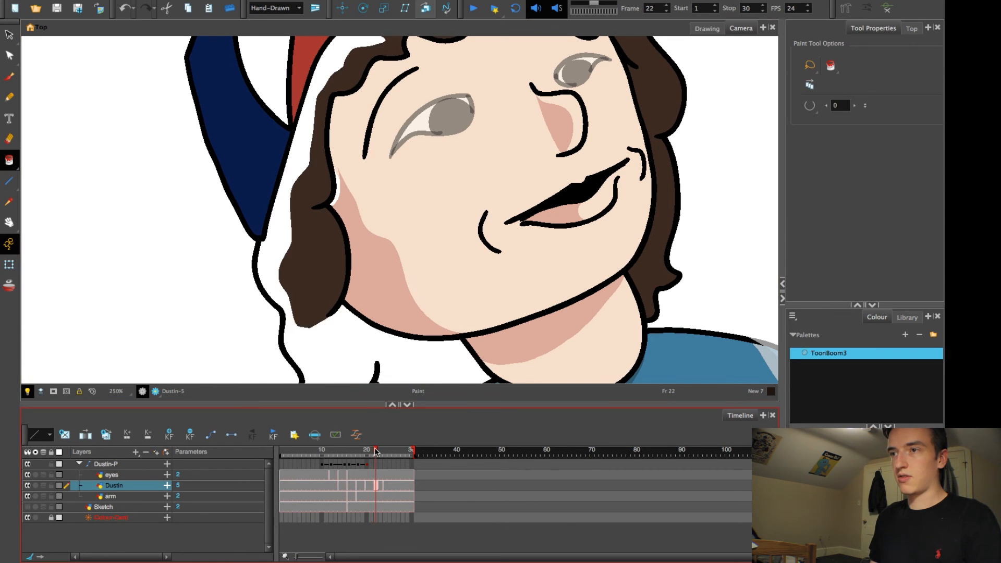
{"action": "left_click", "coordinate": [355, 354]}
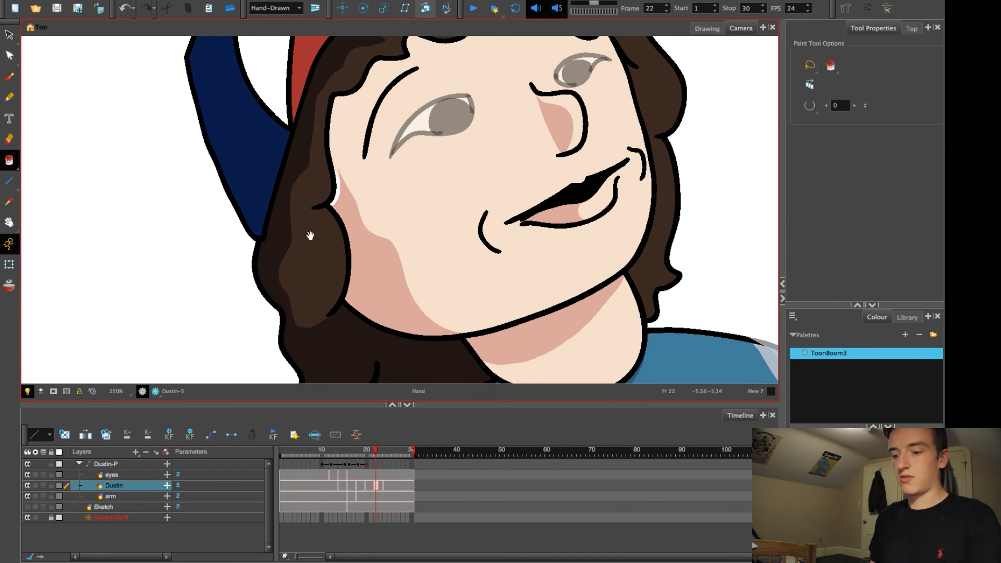
Step: Sample the pink cheek shadow colour and paint the white gap between the back hair and the cheek on the Dustin layer
{"action": "scroll", "coordinate": [292, 304], "scroll_direction": "up", "scroll_amount": 6}
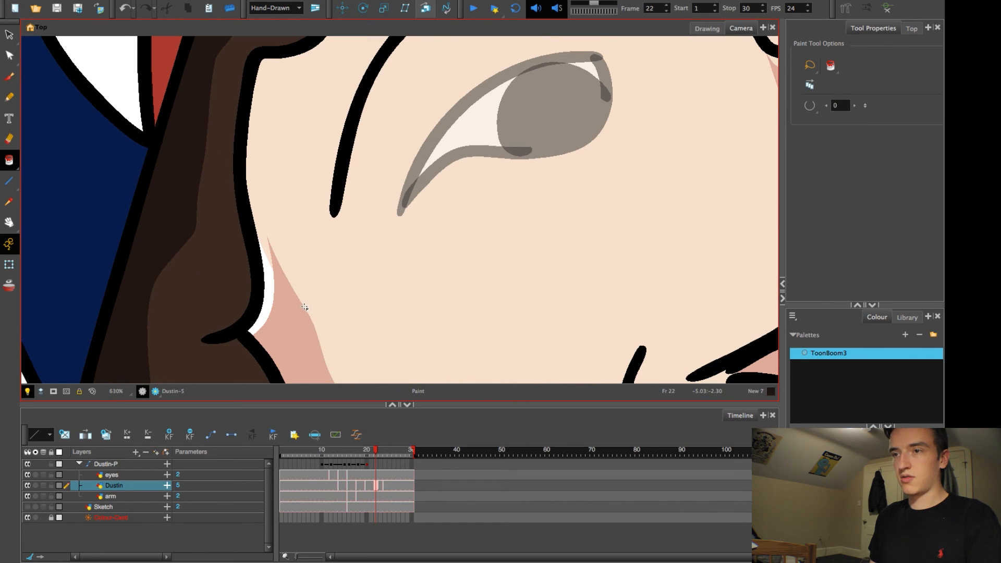
{"action": "key", "text": "alt+d"}
{"action": "left_click", "coordinate": [283, 297]}
{"action": "key", "text": "h"}
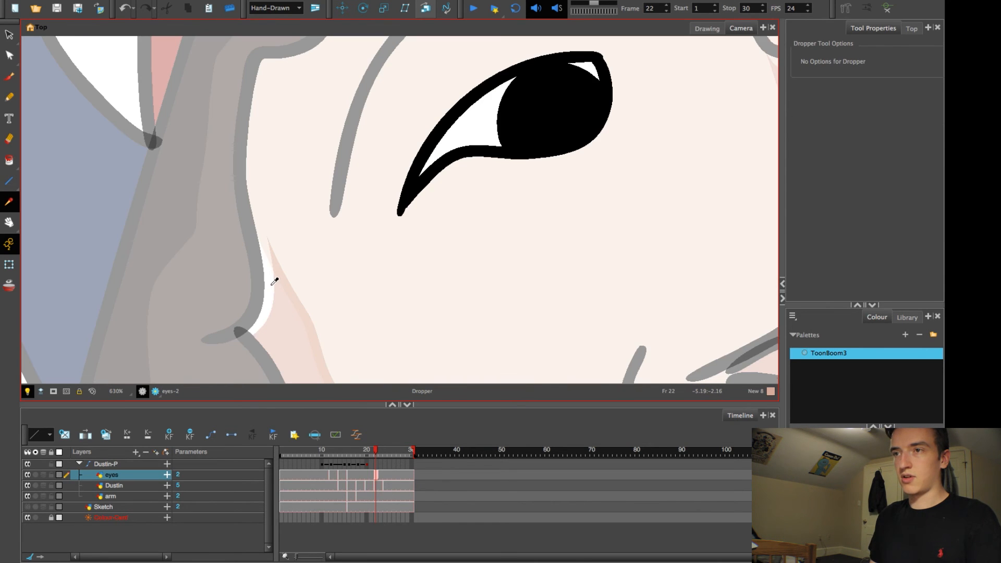
{"action": "key", "text": "alt+i"}
{"action": "key", "text": "j"}
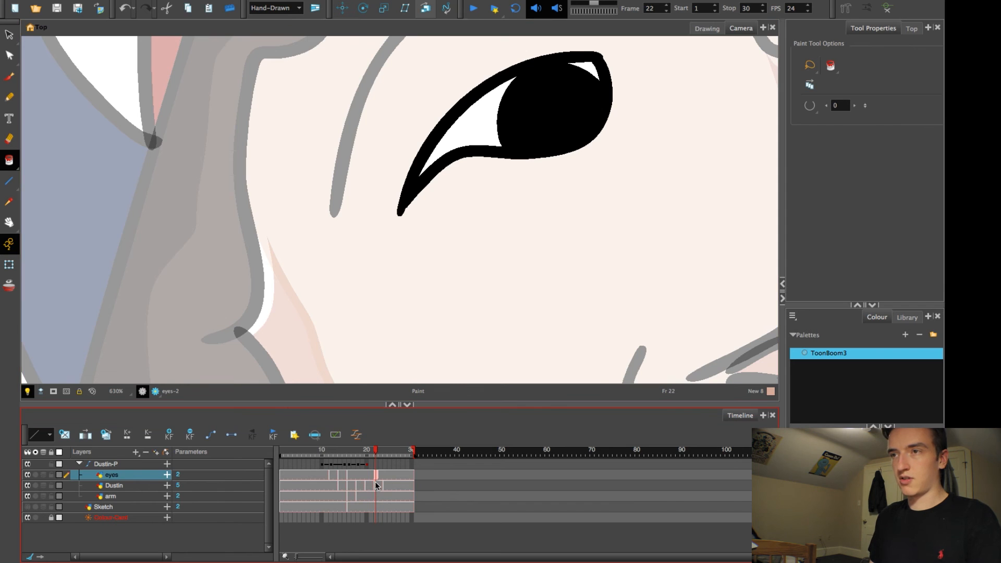
{"action": "left_click", "coordinate": [267, 282]}
{"action": "left_click_drag", "start_coordinate": [279, 290], "coordinate": [575, 359]}
Step: Examine the patched cheek and hair of the frame 22 drawing up close and within the whole figure
{"action": "key", "text": "1"}
{"action": "key", "text": "1"}
{"action": "key", "text": "1"}
{"action": "key", "text": "1"}
{"action": "key", "text": "1"}
{"action": "key", "text": "1"}
{"action": "key", "text": "1"}
{"action": "key", "text": "1"}
{"action": "key", "text": "1"}
{"action": "key", "text": "2"}
{"action": "key", "text": "2"}
{"action": "key", "text": "2"}
{"action": "key", "text": "2"}
{"action": "key", "text": "2"}
{"action": "key", "text": "2"}
{"action": "key", "text": "2"}
{"action": "key", "text": "2"}
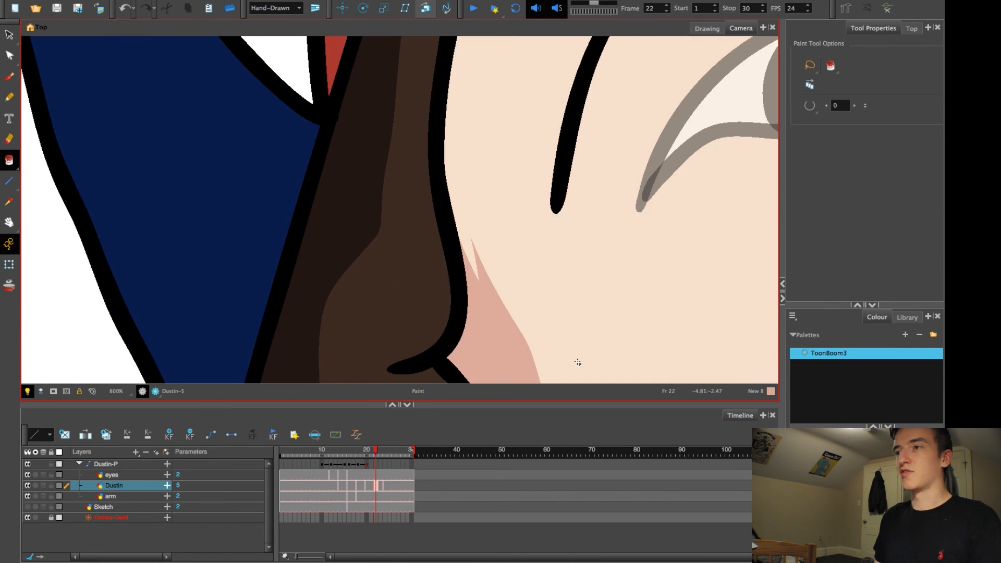
{"action": "key", "text": "2"}
{"action": "key", "text": "1"}
{"action": "key", "text": "1"}
{"action": "key", "text": "1"}
{"action": "key", "text": "1"}
{"action": "key", "text": "1"}
{"action": "key", "text": "1"}
{"action": "key", "text": "1"}
{"action": "key", "text": "1"}
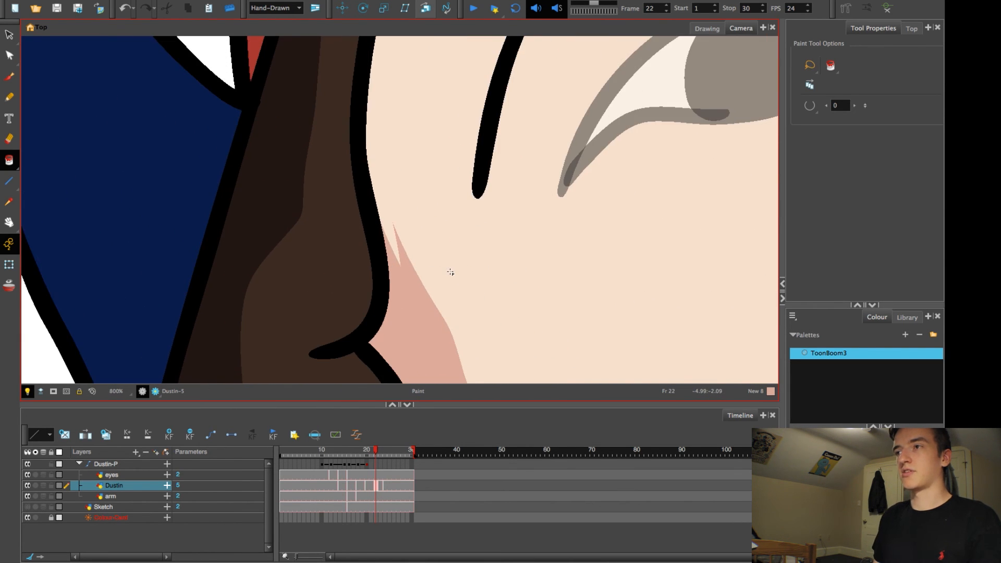
{"action": "key", "text": "1"}
{"action": "left_click_drag", "start_coordinate": [457, 317], "coordinate": [348, 262]}
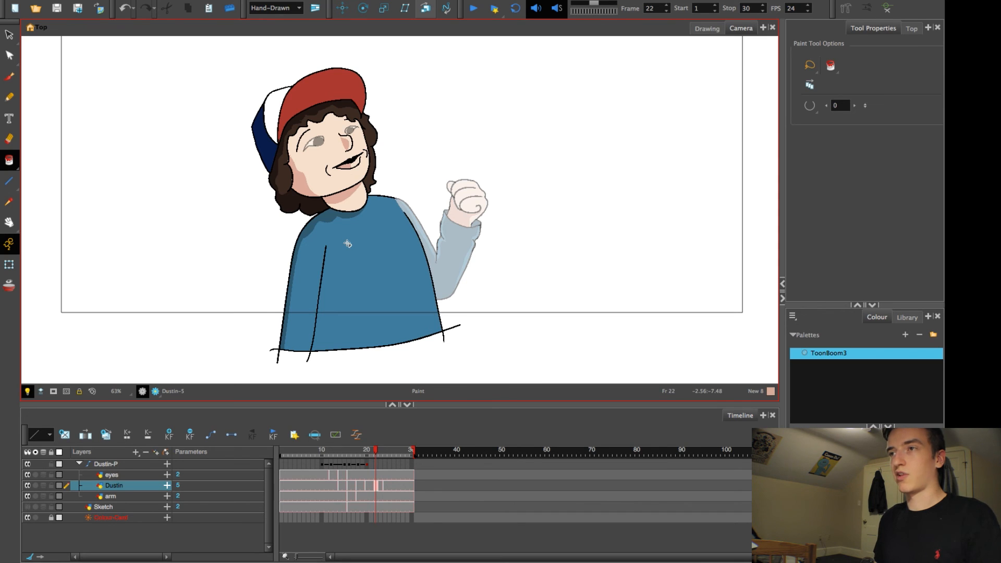
{"action": "key", "text": "2"}
{"action": "key", "text": "2"}
{"action": "key", "text": "2"}
{"action": "left_click_drag", "start_coordinate": [404, 197], "coordinate": [416, 269]}
Step: Return to frame 1 and play back the whole animation in full view
{"action": "key", "text": "1"}
{"action": "key", "text": "1"}
{"action": "key", "text": "1"}
{"action": "key", "text": "1"}
{"action": "mouse_move", "coordinate": [374, 452]}
{"action": "left_mouse_down"}
{"action": "mouse_move", "coordinate": [359, 452]}
{"action": "mouse_move", "coordinate": [392, 457]}
{"action": "mouse_move", "coordinate": [281, 453]}
{"action": "left_mouse_up"}
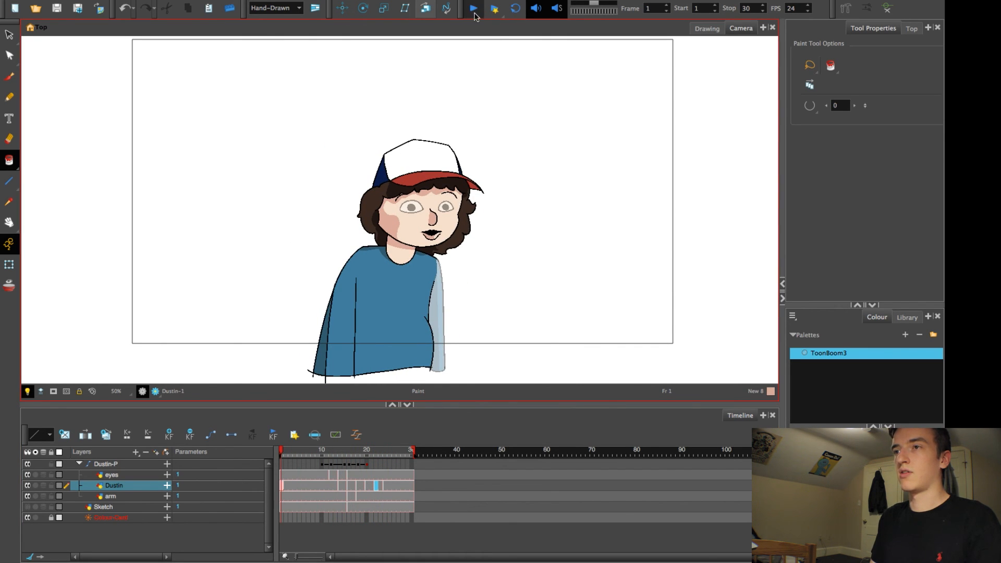
{"action": "left_click", "coordinate": [474, 10]}
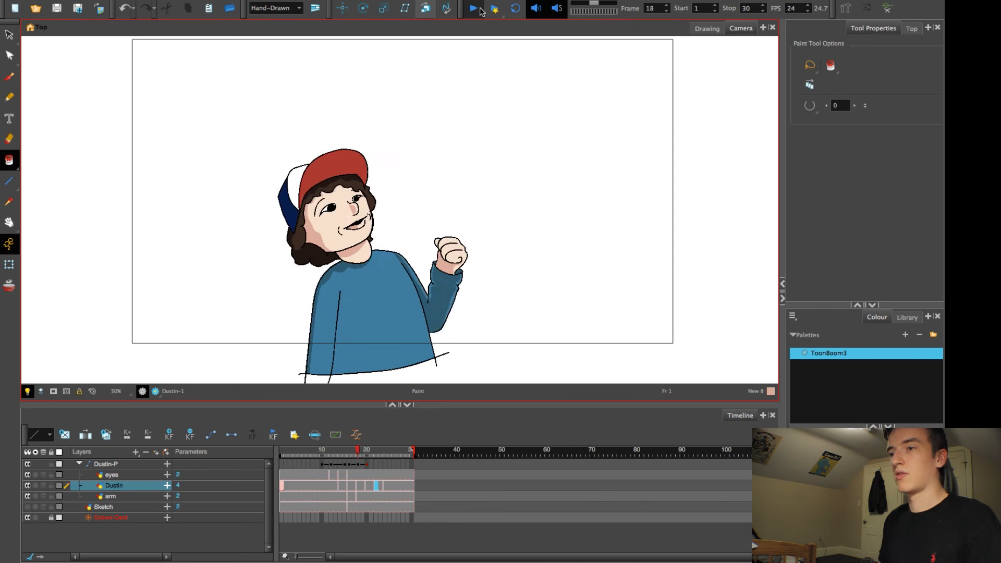
Step: Replay the pose transition twice from partway through, starting around frames 11 and 7
{"action": "left_click_drag", "start_coordinate": [358, 450], "coordinate": [319, 444]}
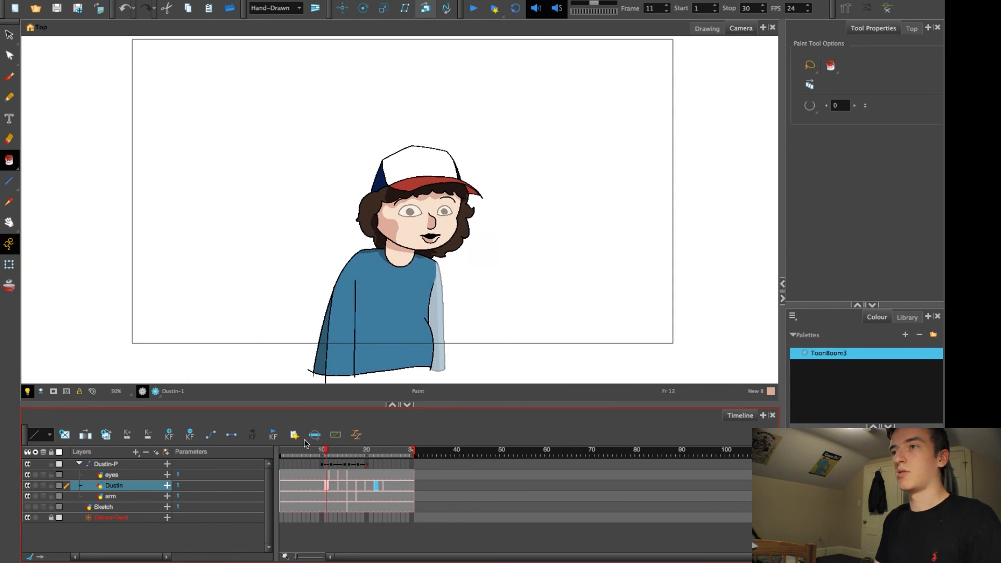
{"action": "left_click", "coordinate": [473, 9]}
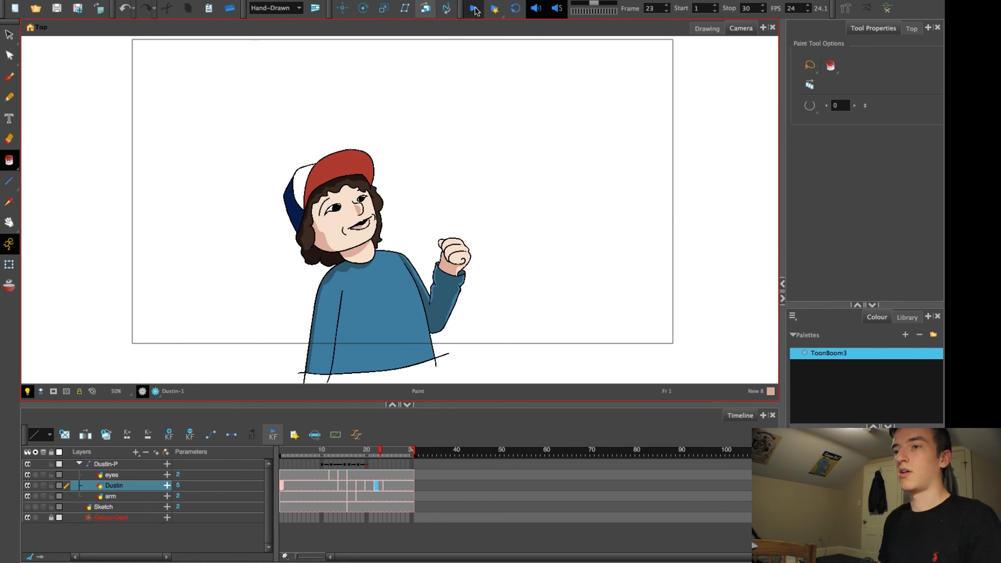
{"action": "left_click_drag", "start_coordinate": [344, 452], "coordinate": [308, 450]}
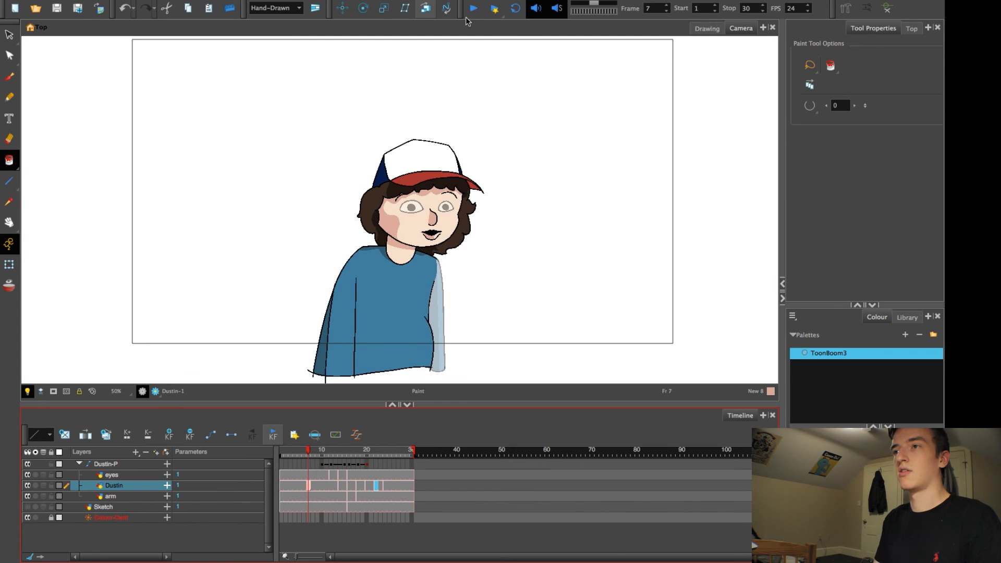
{"action": "left_click", "coordinate": [474, 9]}
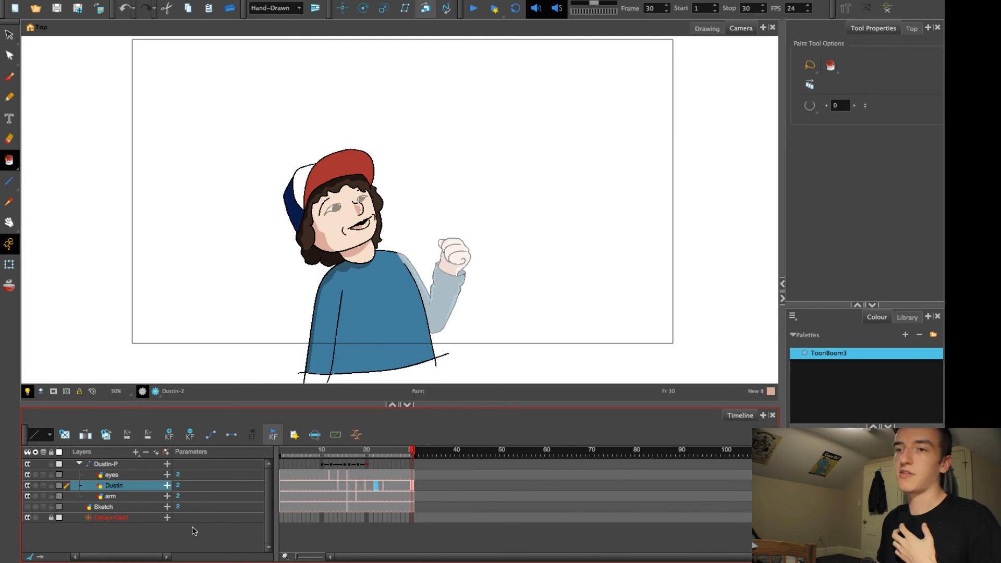
Step: Add a parent peg to the arm layer and set a keyframe on it at frame 17
{"action": "left_click", "coordinate": [127, 498]}
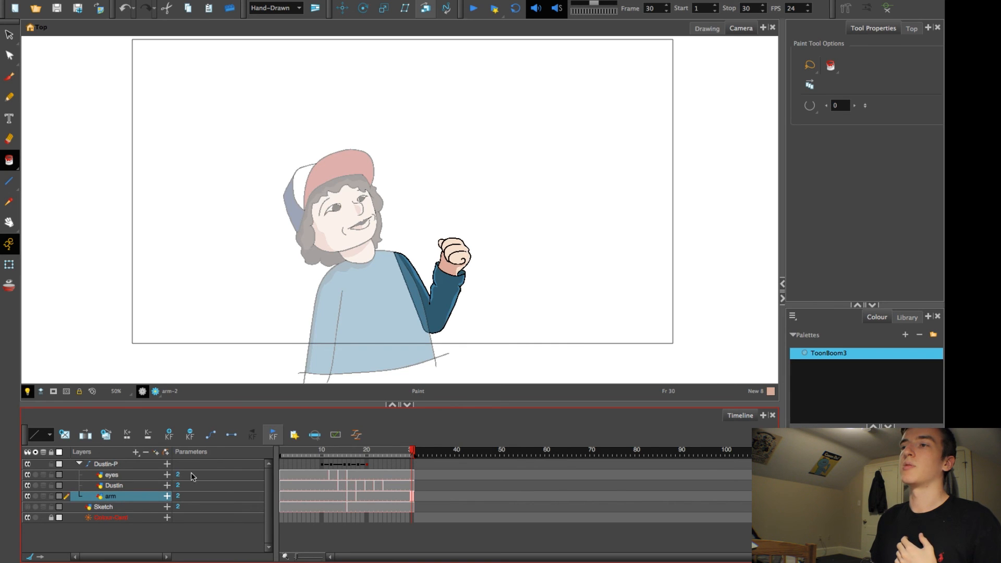
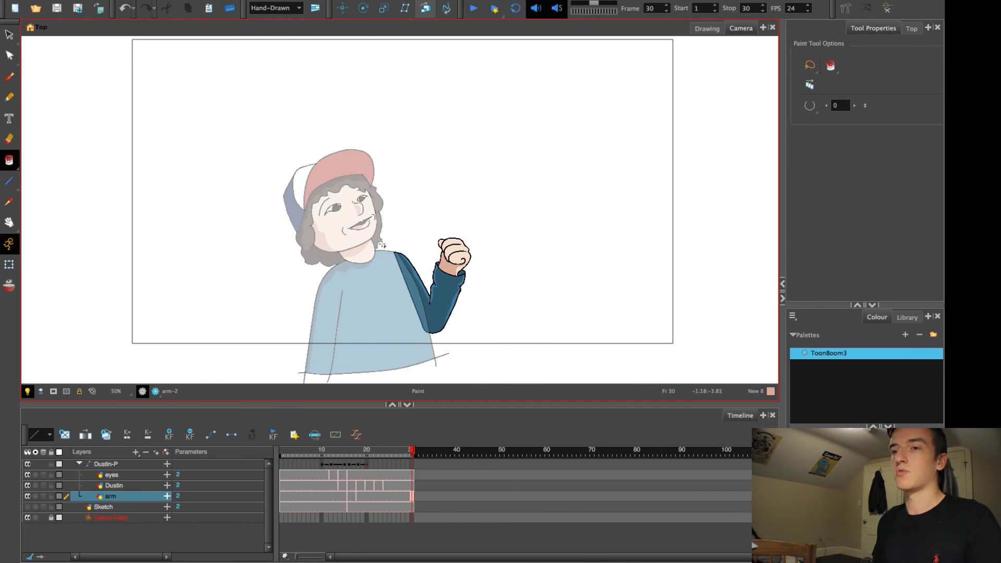
{"action": "left_click", "coordinate": [165, 453]}
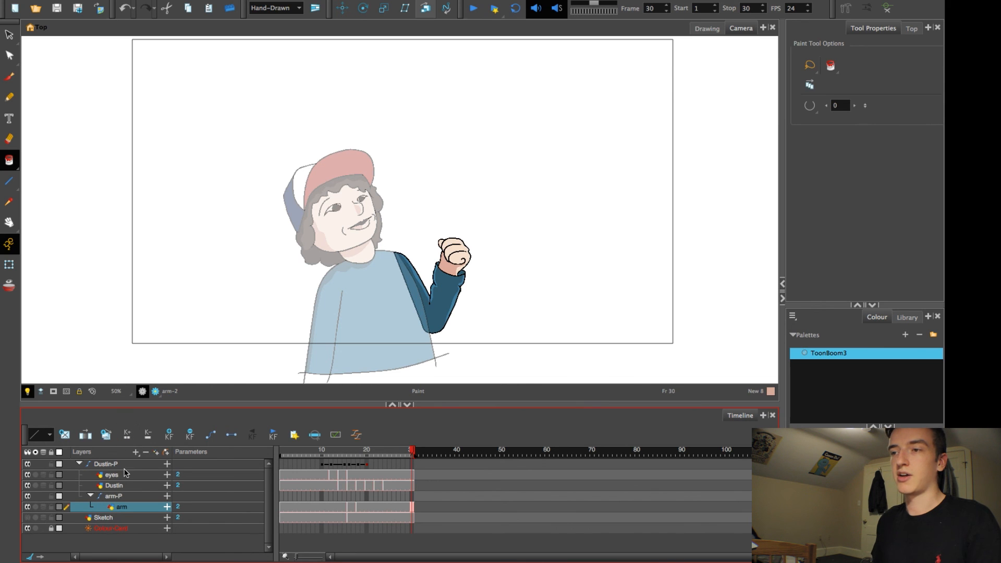
{"action": "mouse_move", "coordinate": [385, 450]}
{"action": "left_mouse_down"}
{"action": "mouse_move", "coordinate": [340, 451]}
{"action": "mouse_move", "coordinate": [358, 450]}
{"action": "left_mouse_up"}
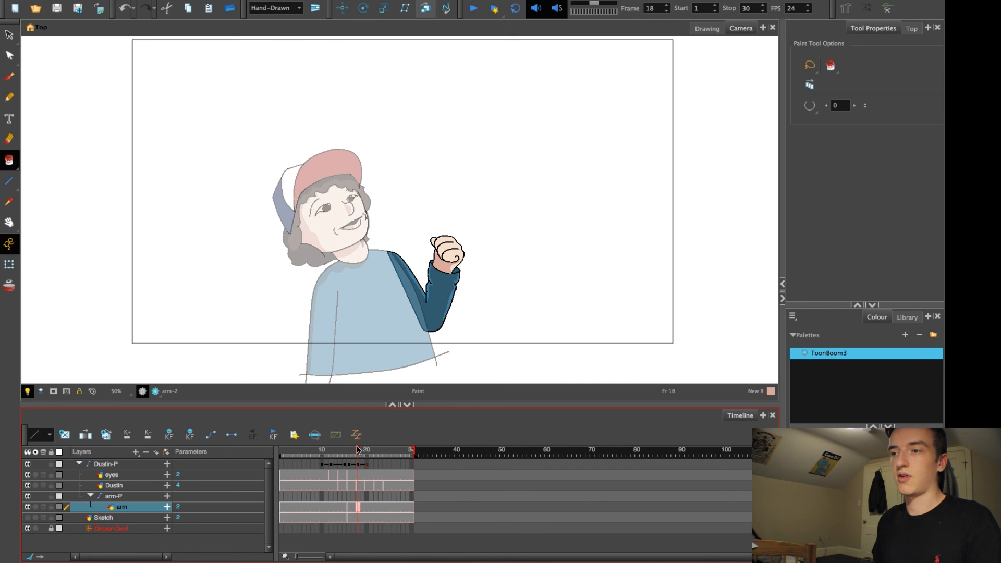
{"action": "left_click", "coordinate": [353, 496]}
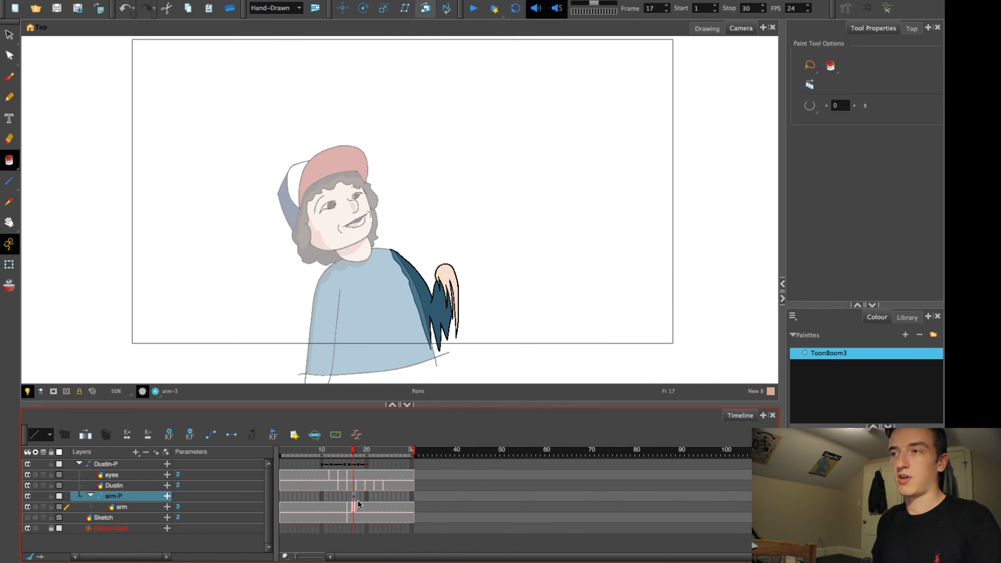
Step: Key the arm peg at frame 18, move its pivot to the shoulder and rotate the raised arm slightly upward
{"action": "left_click", "coordinate": [358, 497]}
{"action": "left_click", "coordinate": [9, 264]}
{"action": "left_click_drag", "start_coordinate": [390, 194], "coordinate": [395, 259]}
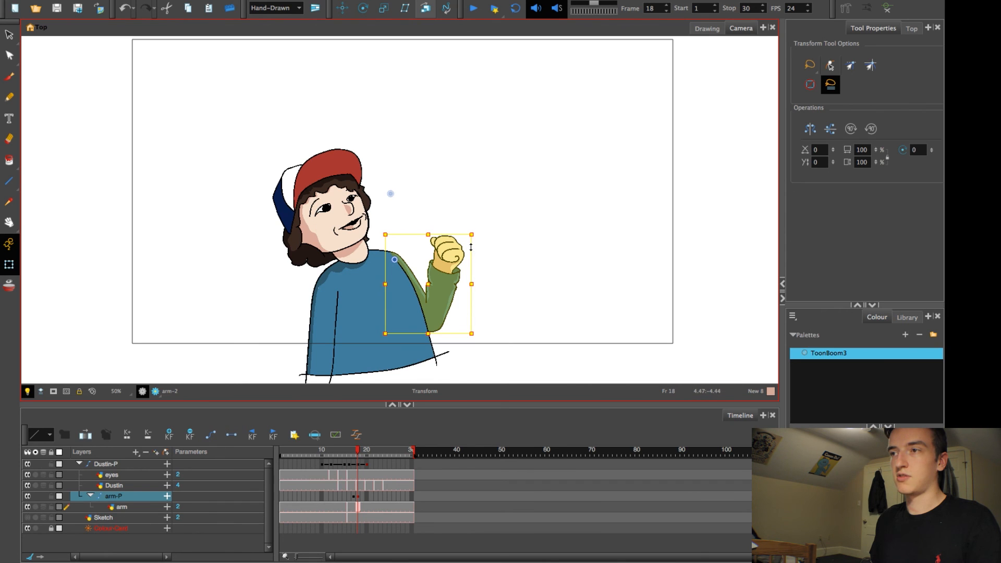
{"action": "left_click_drag", "start_coordinate": [471, 248], "coordinate": [479, 225]}
Step: Key the arm peg at frame 20 and rotate the arm slightly downward about the shoulder
{"action": "left_click", "coordinate": [357, 454]}
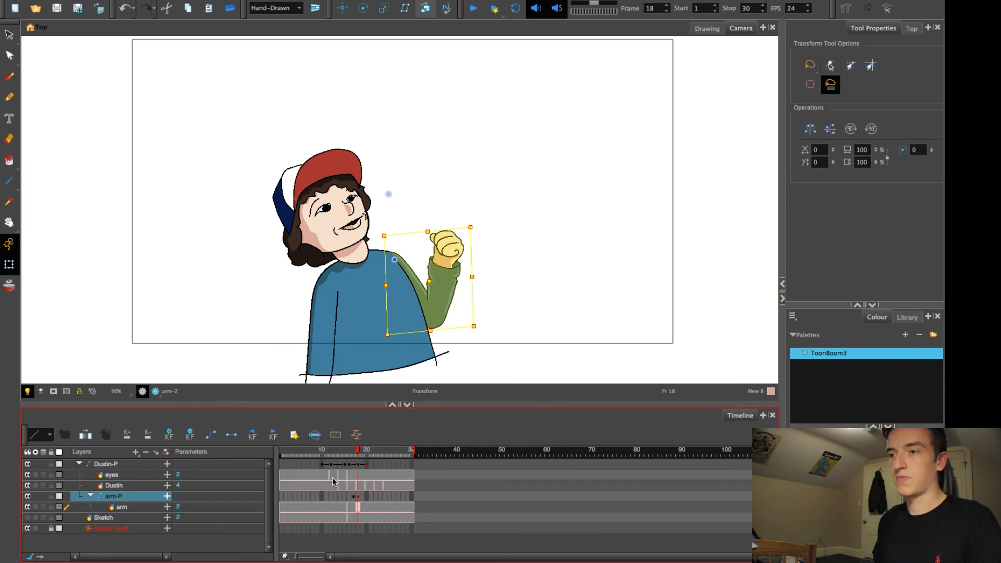
{"action": "left_click", "coordinate": [367, 498]}
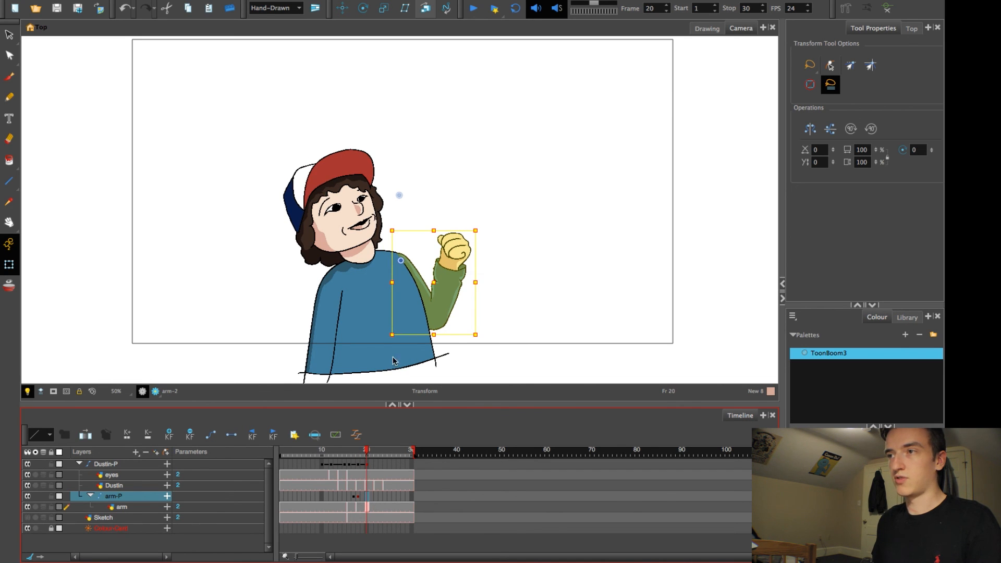
{"action": "left_click_drag", "start_coordinate": [483, 231], "coordinate": [484, 236]}
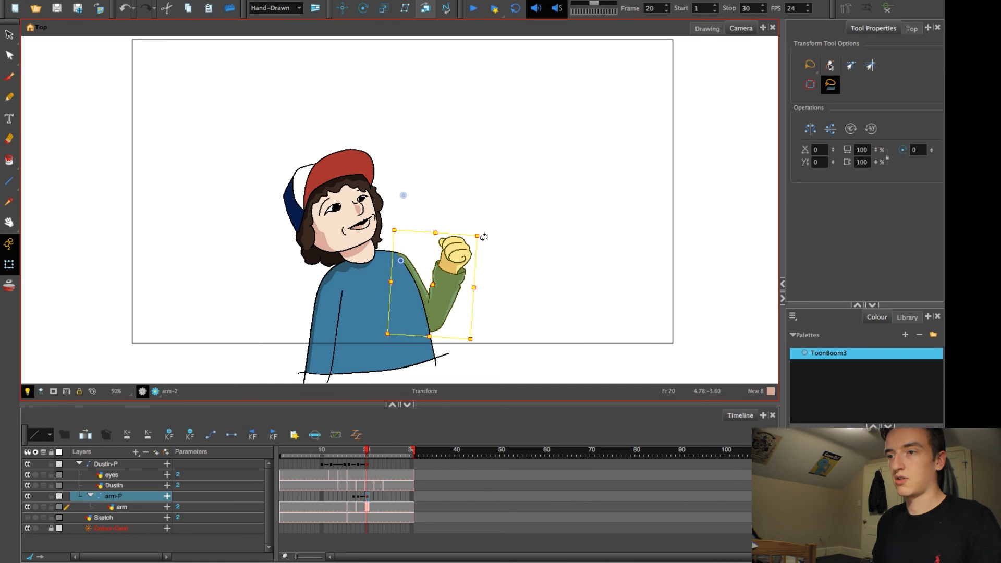
Step: Copy the frame 17 arm peg keyframe to the end of the arm motion and lower the frame 20 rotation slightly
{"action": "left_click", "coordinate": [353, 499]}
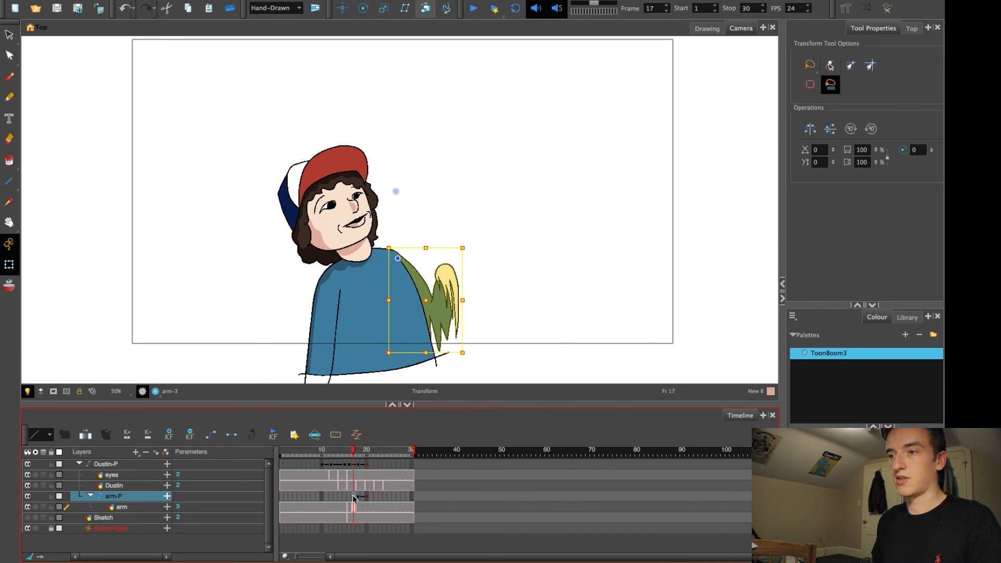
{"action": "left_click", "coordinate": [377, 503]}
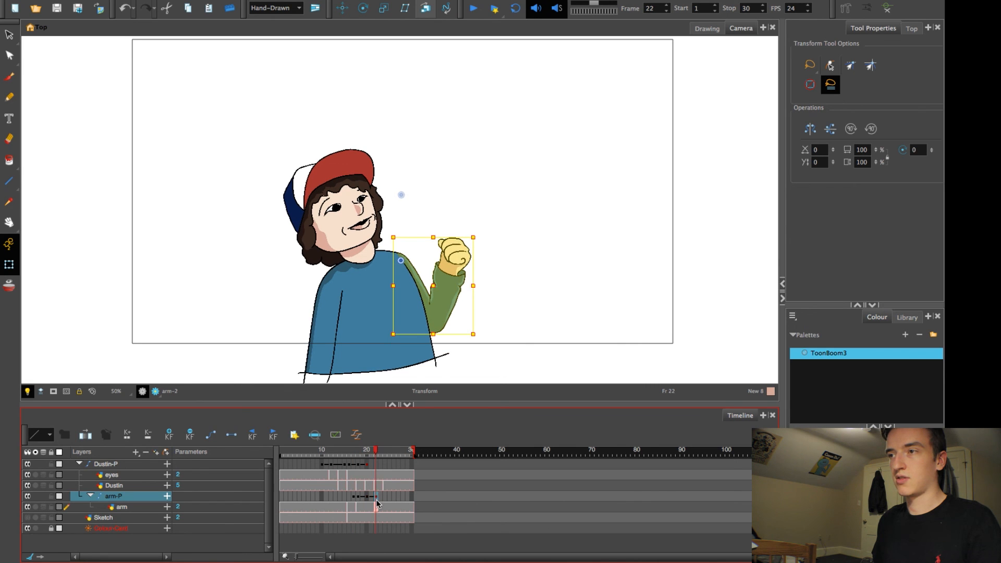
{"action": "mouse_move", "coordinate": [378, 457]}
{"action": "left_mouse_down"}
{"action": "mouse_move", "coordinate": [353, 457]}
{"action": "mouse_move", "coordinate": [390, 458]}
{"action": "mouse_move", "coordinate": [367, 458]}
{"action": "left_mouse_up"}
{"action": "left_click_drag", "start_coordinate": [480, 231], "coordinate": [482, 234]}
{"action": "left_click", "coordinate": [377, 504]}
Step: Play back the arm's settling motion from around frame 15 and, with the arm deselected, again from frame 1
{"action": "left_click_drag", "start_coordinate": [374, 452], "coordinate": [344, 452]}
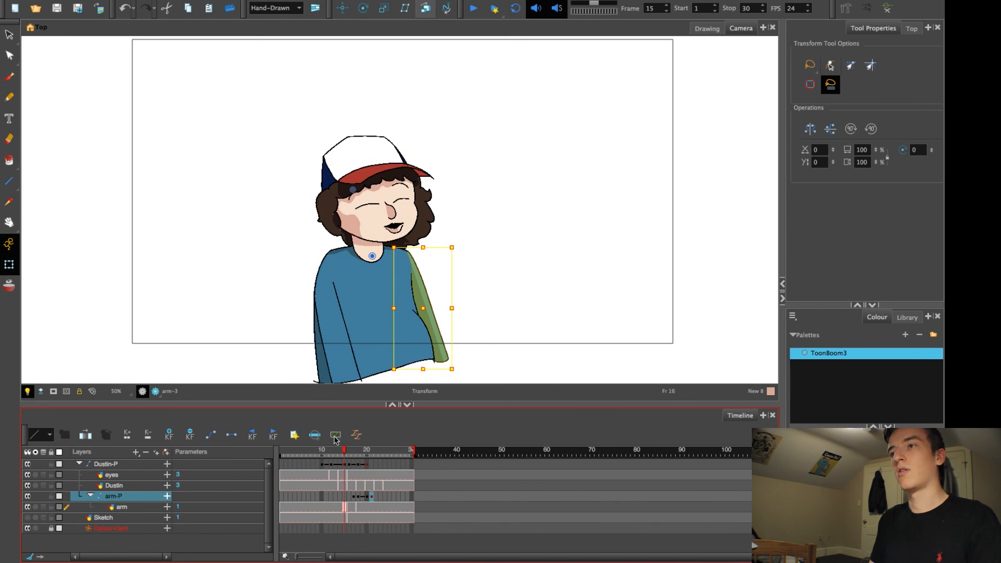
{"action": "left_click", "coordinate": [474, 8]}
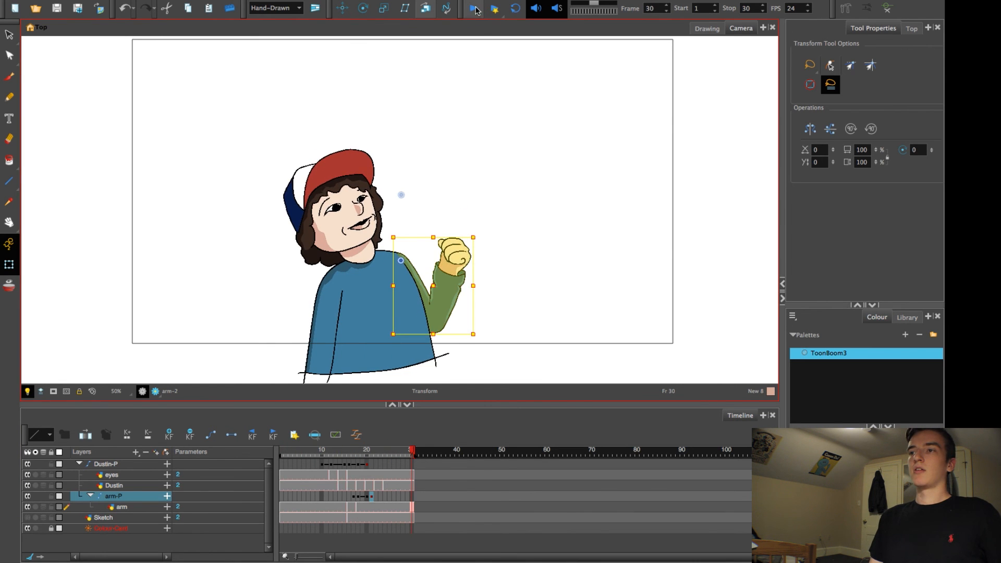
{"action": "left_click", "coordinate": [98, 248]}
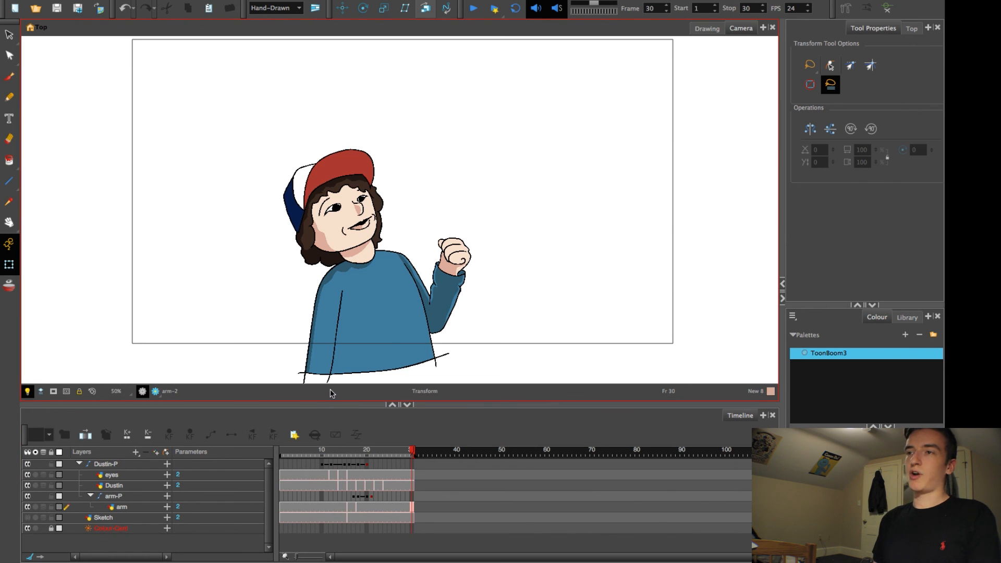
{"action": "left_click_drag", "start_coordinate": [337, 450], "coordinate": [271, 459]}
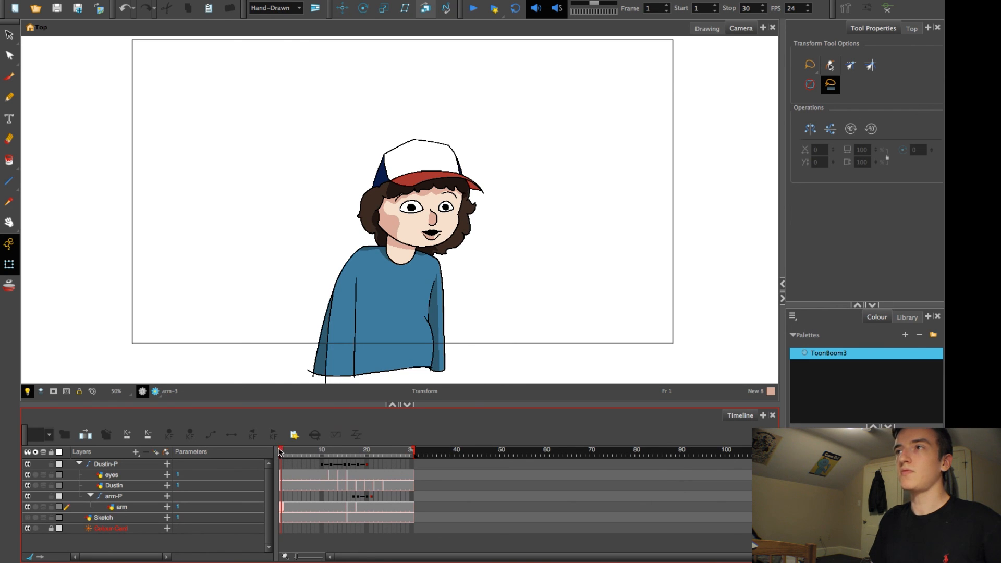
{"action": "left_click", "coordinate": [474, 10]}
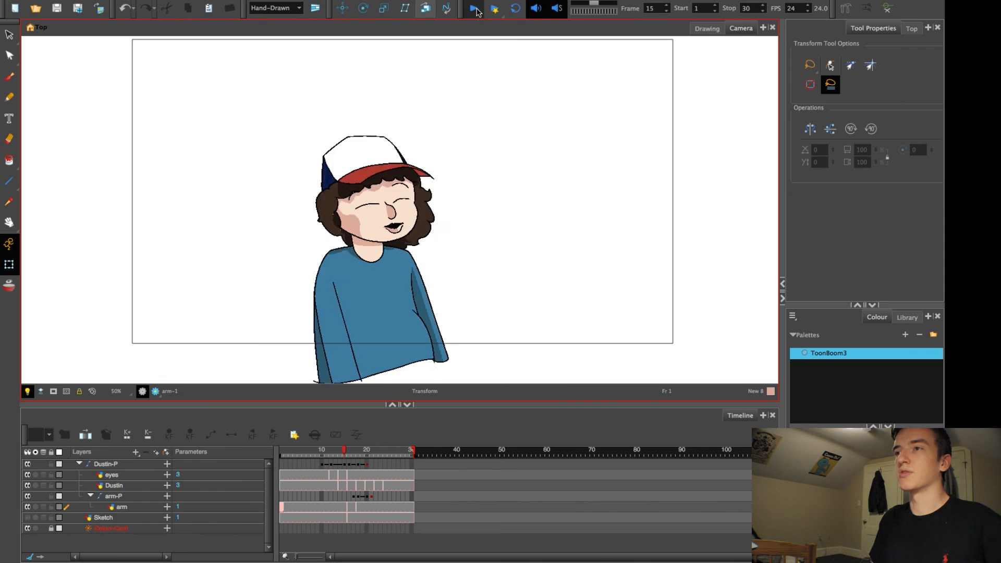